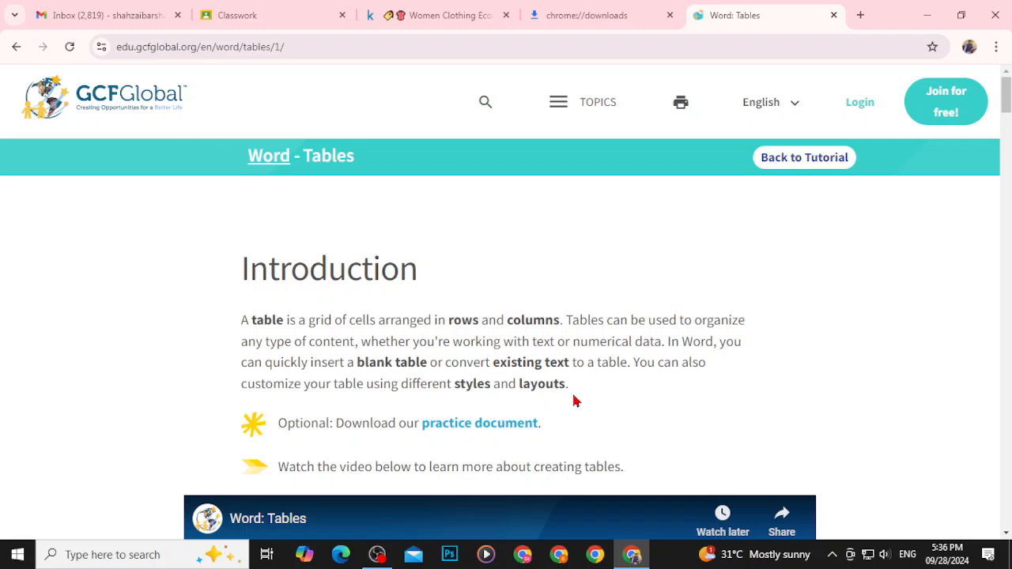
Download the practice document from the Word Tables lesson and open it in Word
{"action": "scroll", "coordinate": [570, 398], "scroll_direction": "down", "scroll_amount": 2}
{"action": "left_click", "coordinate": [501, 281]}
{"action": "left_click", "coordinate": [942, 50]}
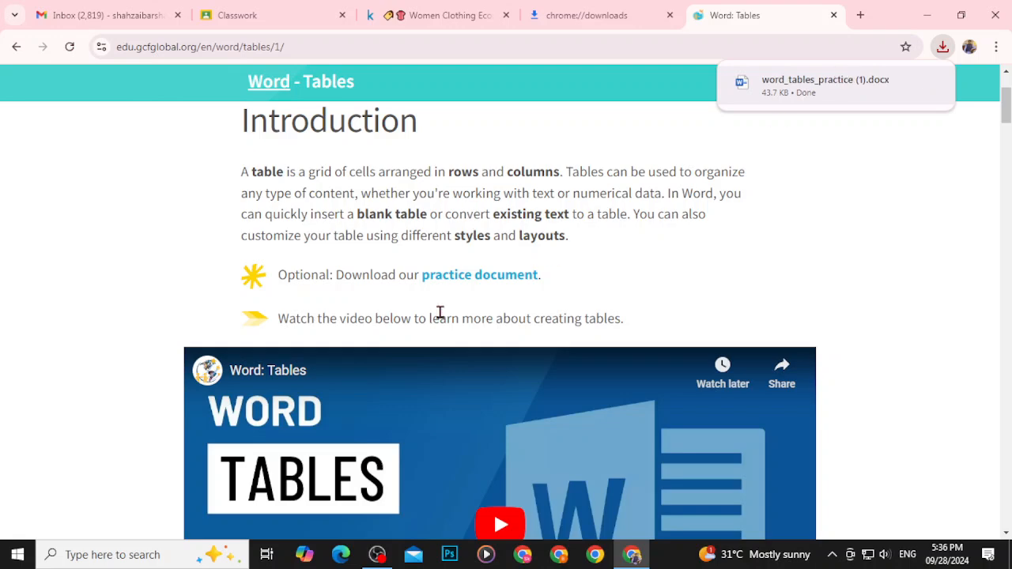
{"action": "scroll", "coordinate": [437, 320], "scroll_direction": "down", "scroll_amount": 5}
{"action": "scroll", "coordinate": [437, 320], "scroll_direction": "down", "scroll_amount": 3}
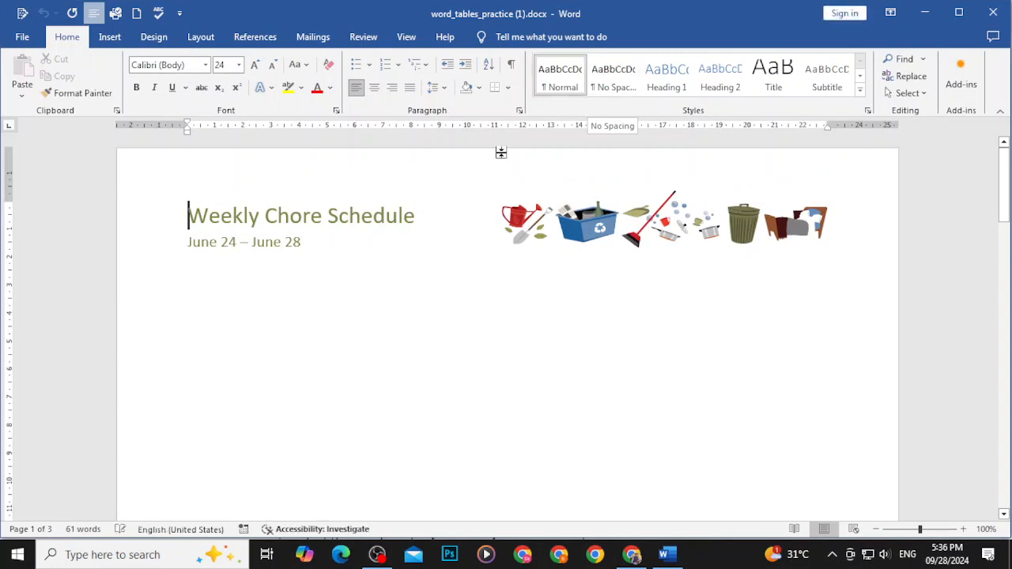
Read the web lesson's steps for inserting a blank table and return to the practice document in Word
{"action": "left_click", "coordinate": [924, 13]}
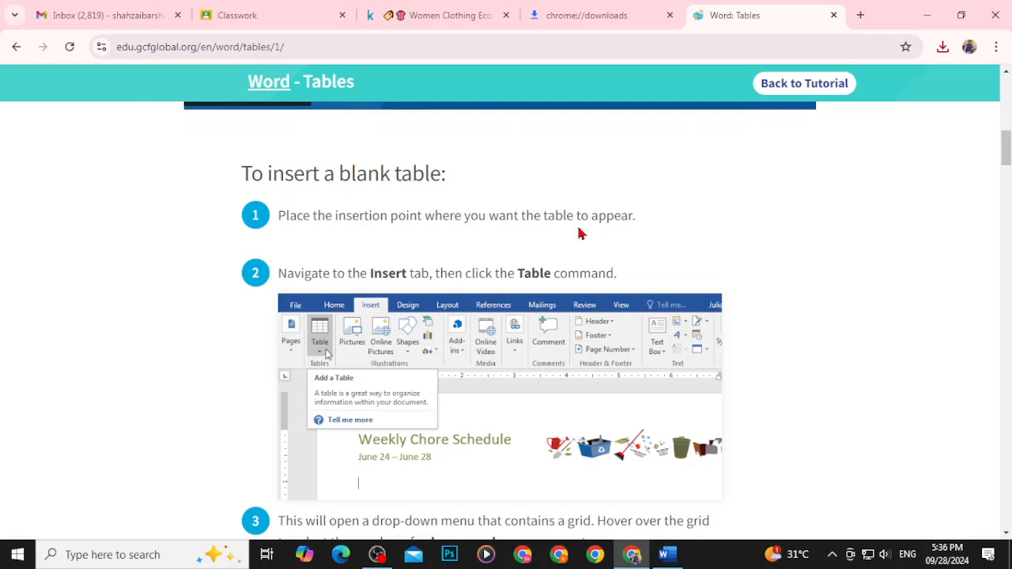
{"action": "scroll", "coordinate": [466, 451], "scroll_direction": "down", "scroll_amount": 3}
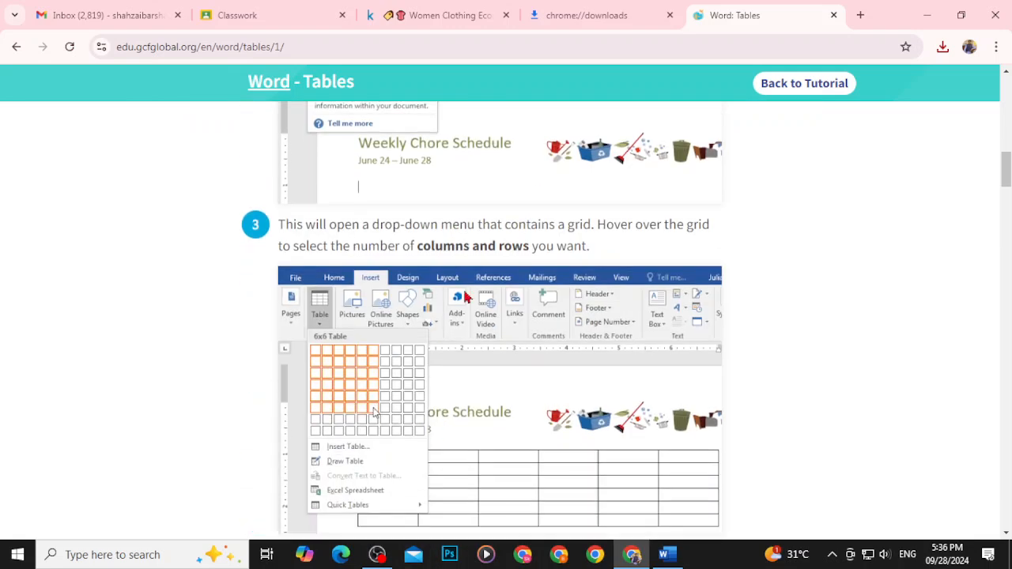
{"action": "scroll", "coordinate": [366, 197], "scroll_direction": "down", "scroll_amount": 3}
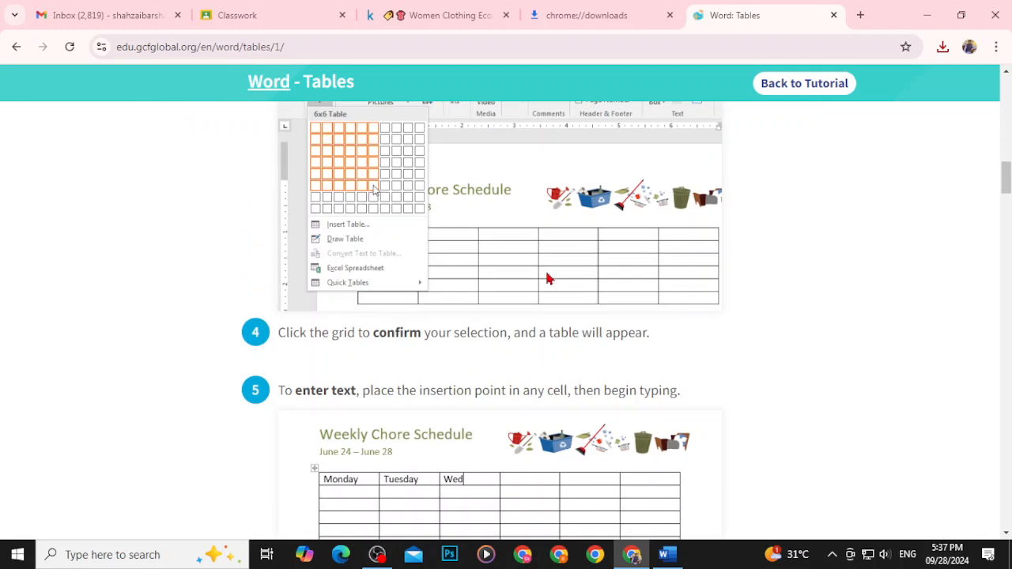
{"action": "left_click", "coordinate": [665, 553]}
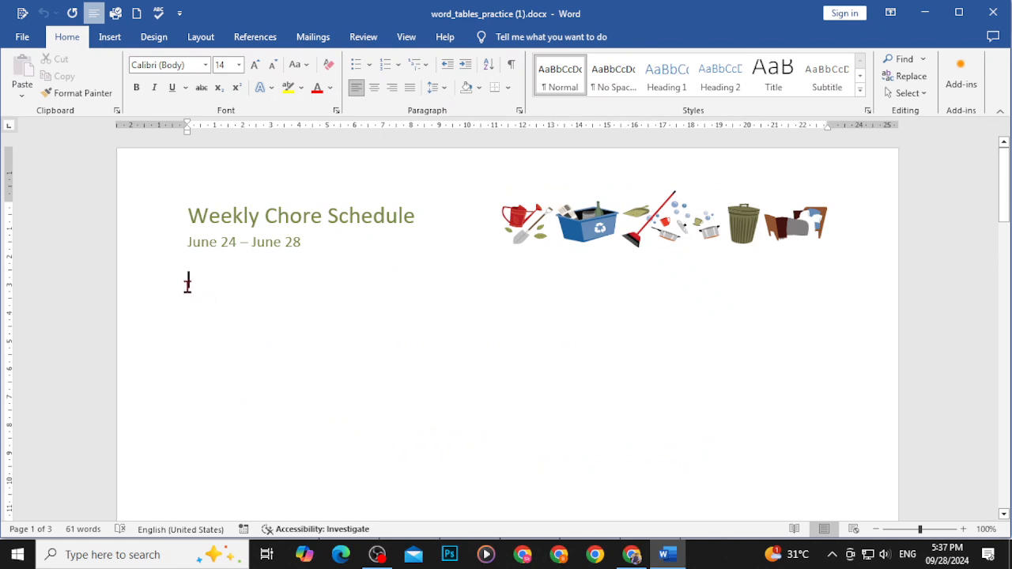
{"action": "left_click", "coordinate": [112, 38]}
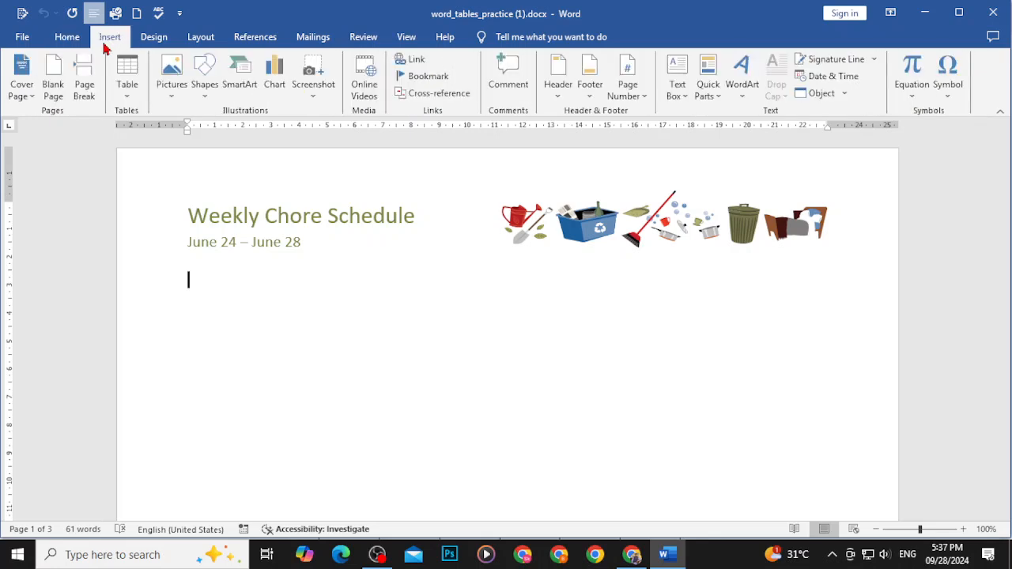
{"action": "left_click", "coordinate": [133, 92]}
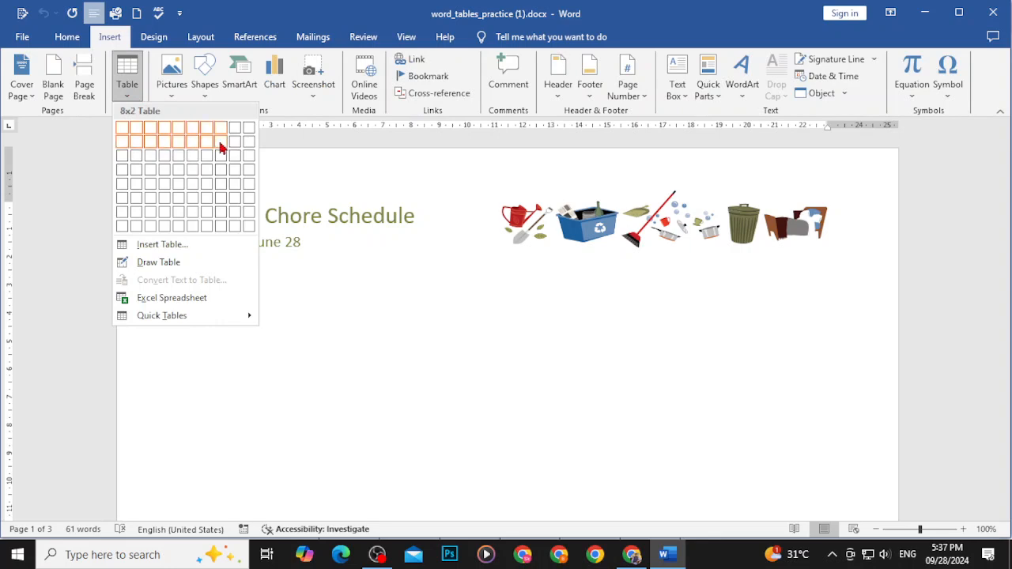
{"action": "left_click", "coordinate": [169, 180]}
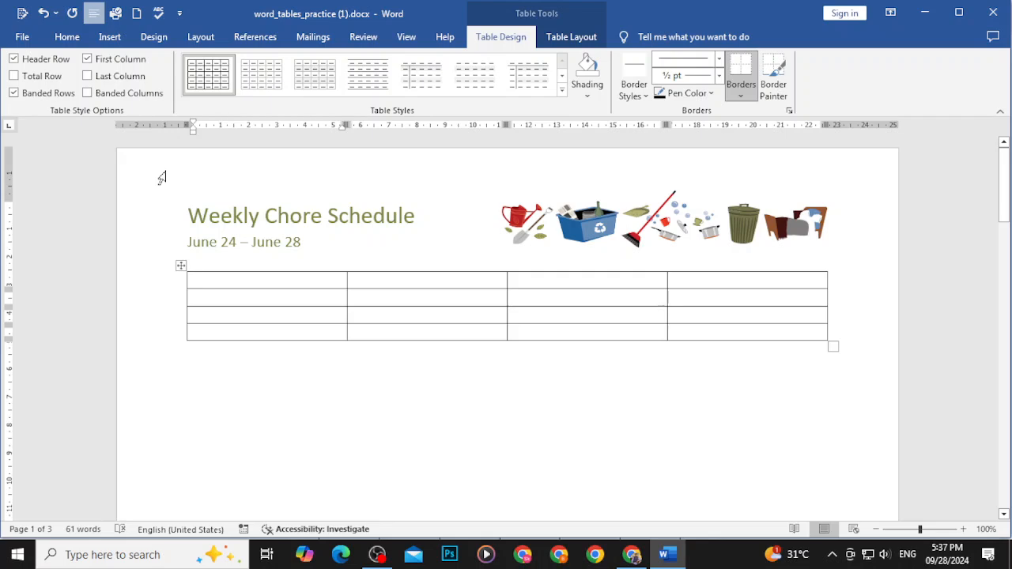
{"action": "key", "text": "ctrl+z"}
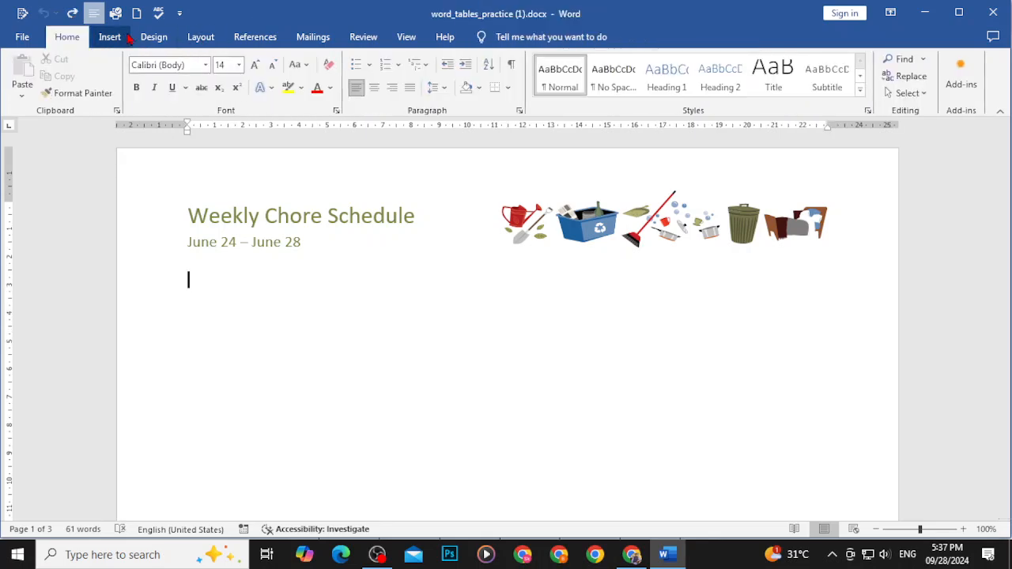
Insert a blank table with six columns and three rows below the June 24 – June 28 line
{"action": "left_click", "coordinate": [112, 37]}
{"action": "left_click", "coordinate": [127, 75]}
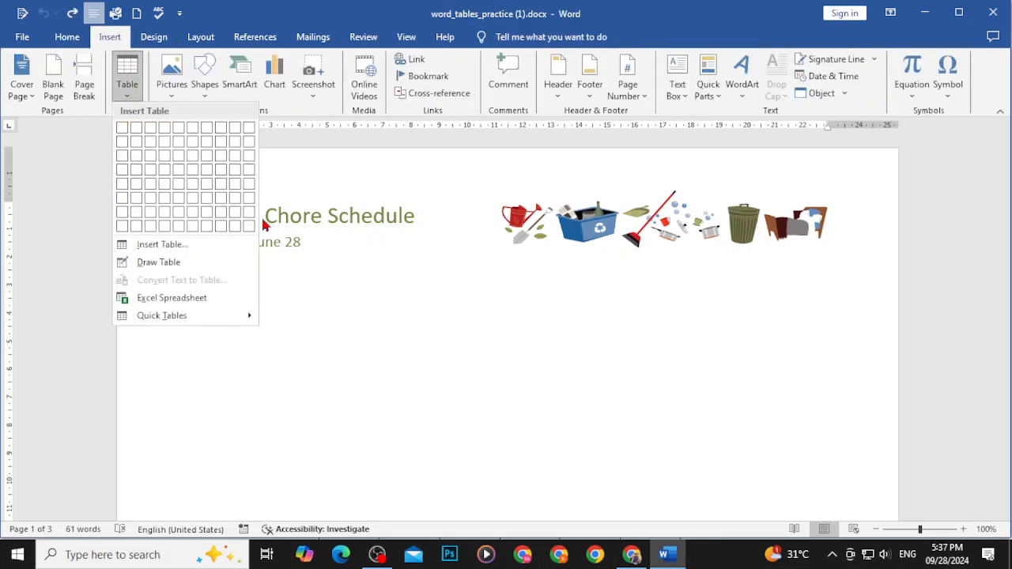
{"action": "left_click", "coordinate": [194, 167]}
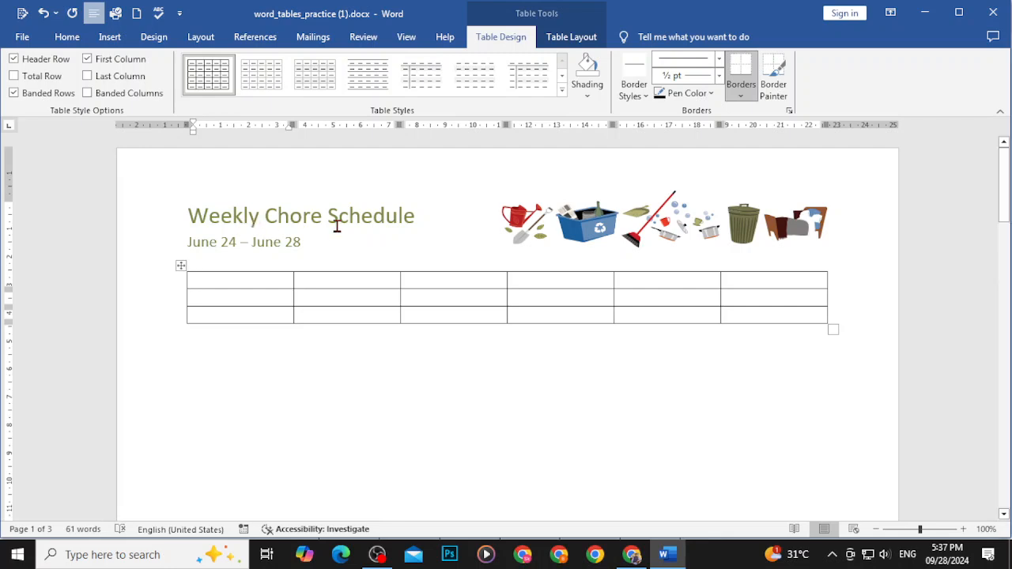
Check the lesson's text-entry instruction and enter a person's first name in the table's second row, fifth column
{"action": "left_click", "coordinate": [925, 13]}
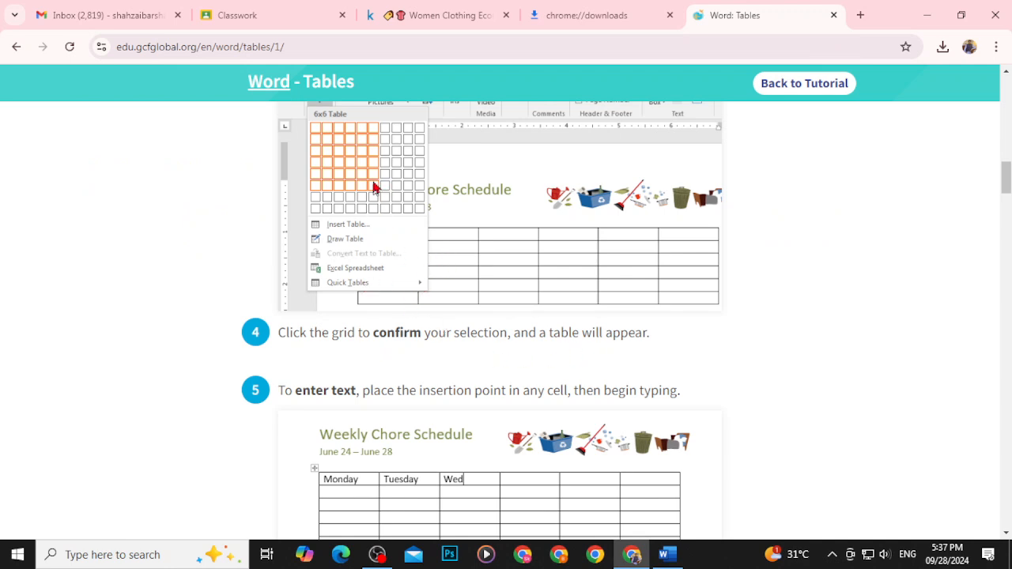
{"action": "scroll", "coordinate": [413, 262], "scroll_direction": "down", "scroll_amount": 2}
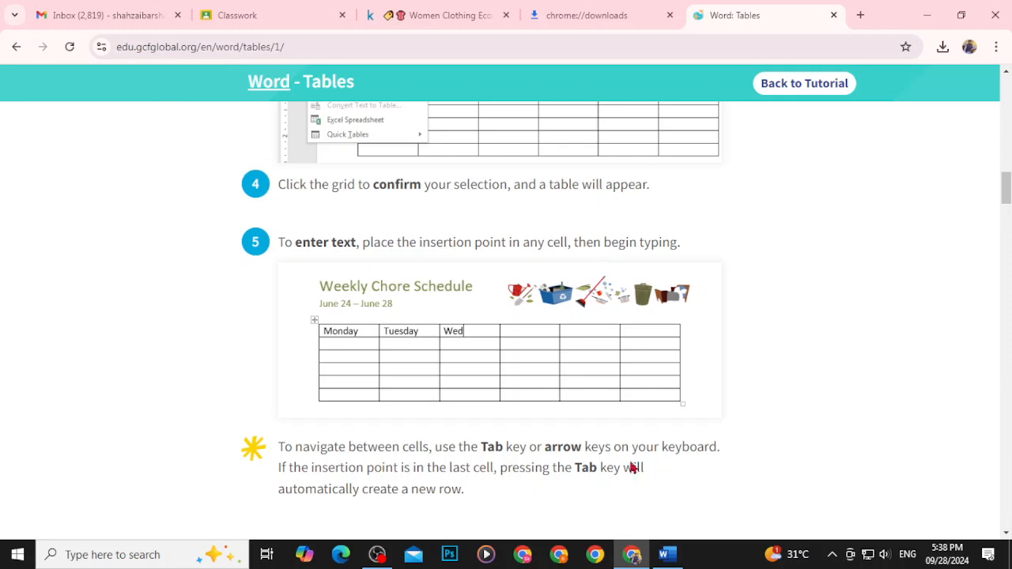
{"action": "left_click", "coordinate": [664, 554]}
{"action": "left_click", "coordinate": [679, 297]}
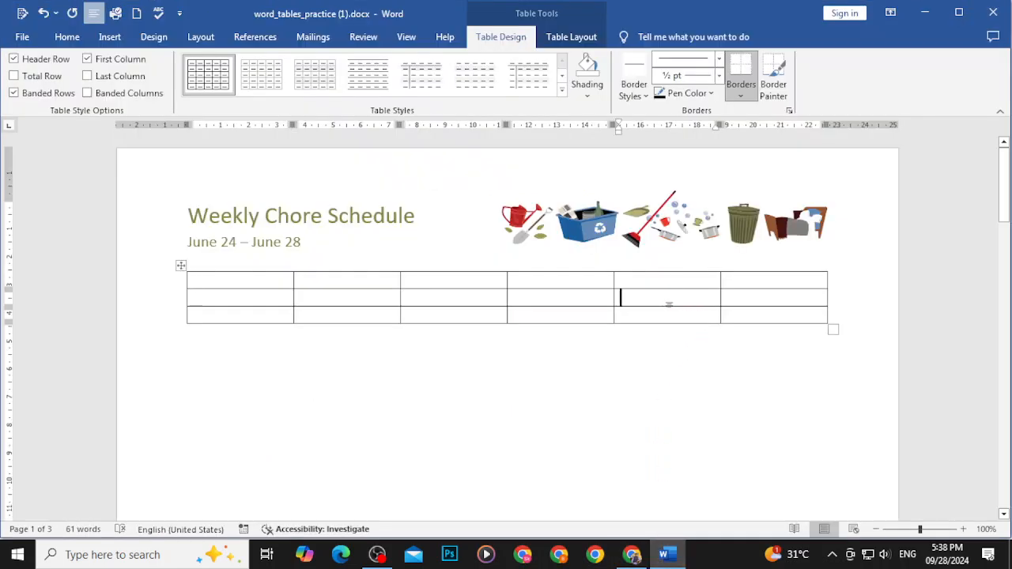
{"action": "type", "text": "ShhY"}
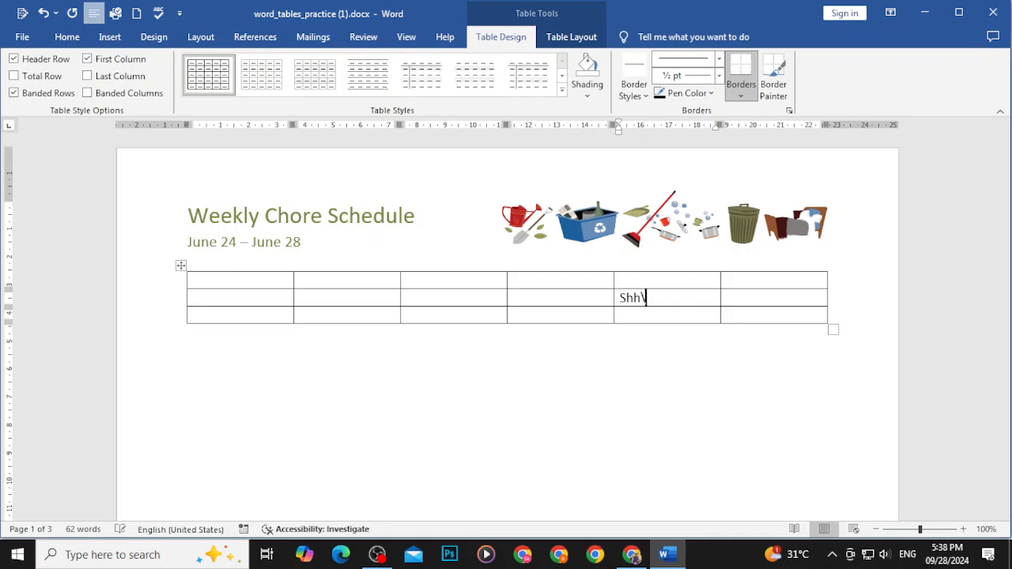
{"action": "type", "text": "\\"}
{"action": "key", "text": "BackSpace"}
{"action": "key", "text": "BackSpace"}
{"action": "type", "text": "hahzaib"}
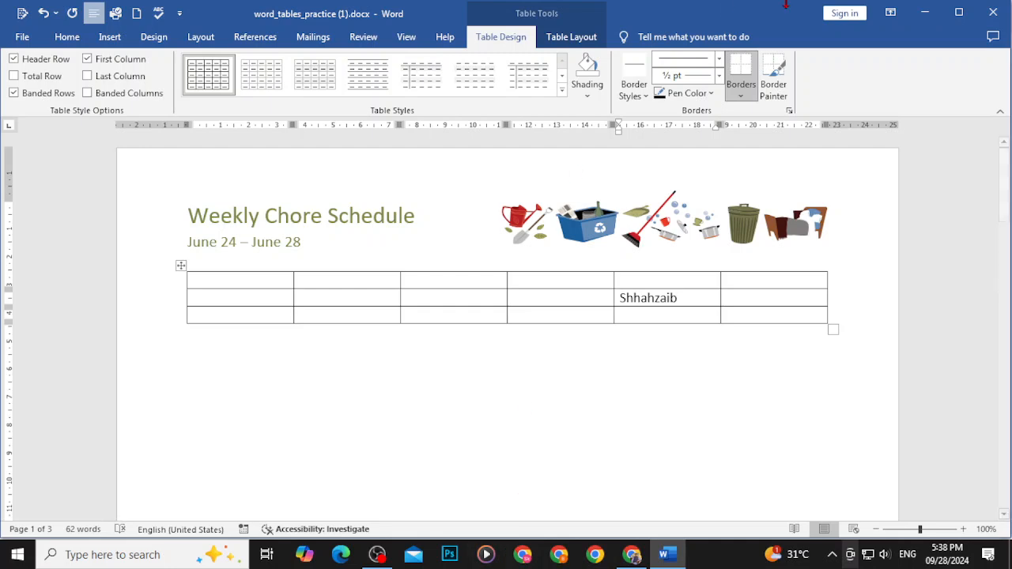
{"action": "key", "text": "BackSpace"}
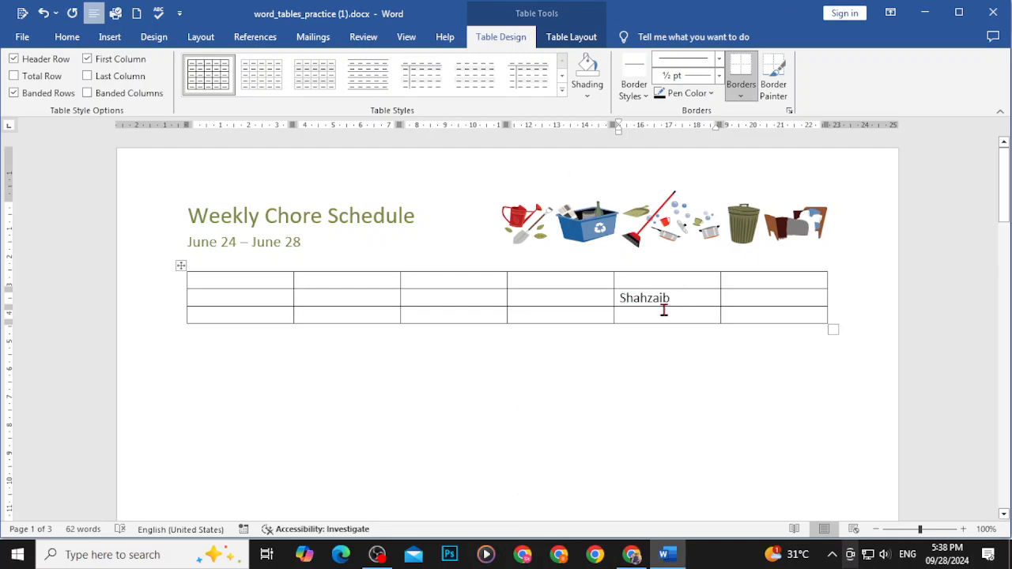
Read the lesson's tip on navigating between cells and try it by moving cell by cell through the practice table
{"action": "key", "text": "alt+Tab"}
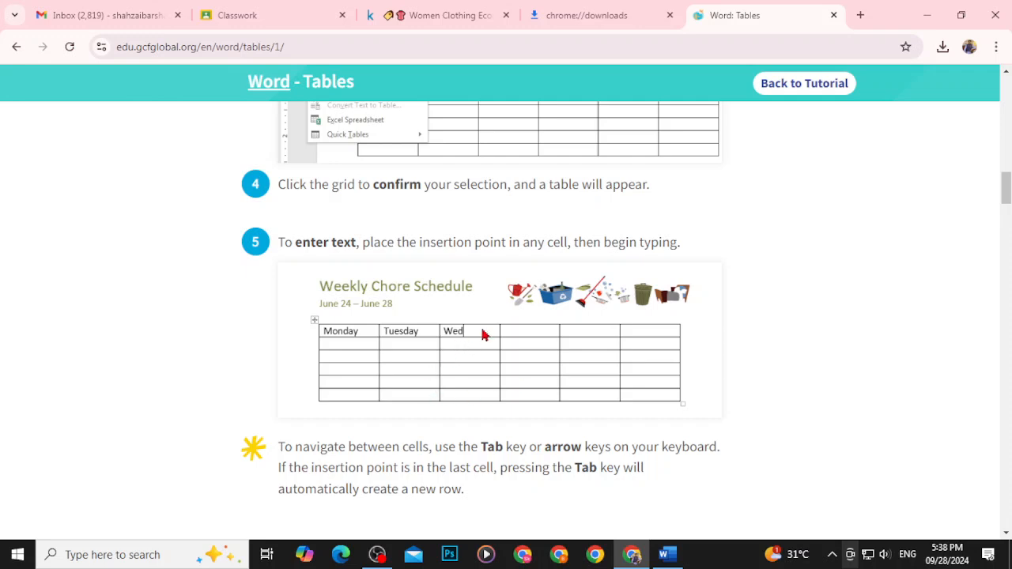
{"action": "scroll", "coordinate": [485, 334], "scroll_direction": "down", "scroll_amount": 3}
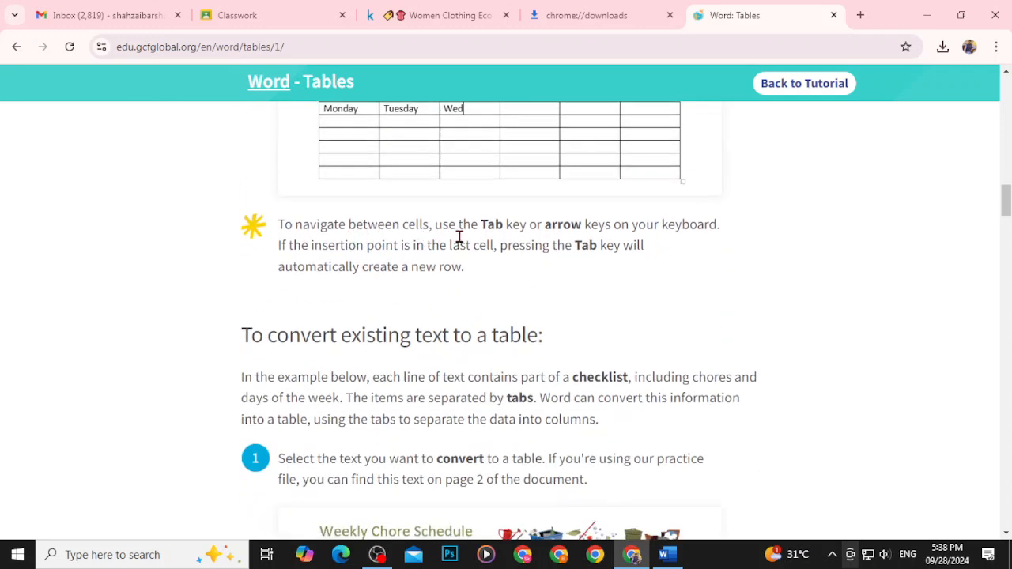
{"action": "left_click", "coordinate": [663, 554]}
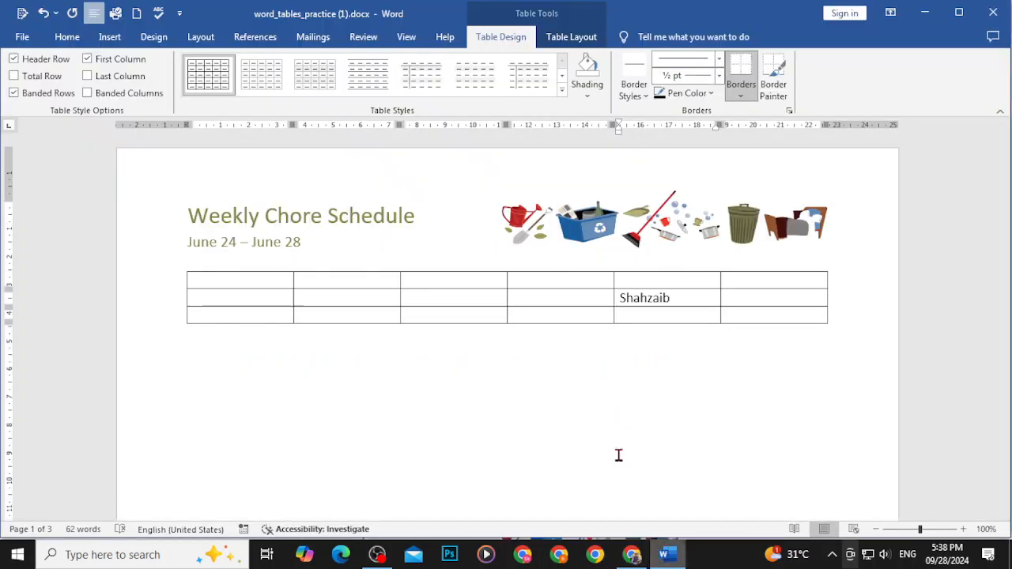
{"action": "left_click", "coordinate": [722, 296]}
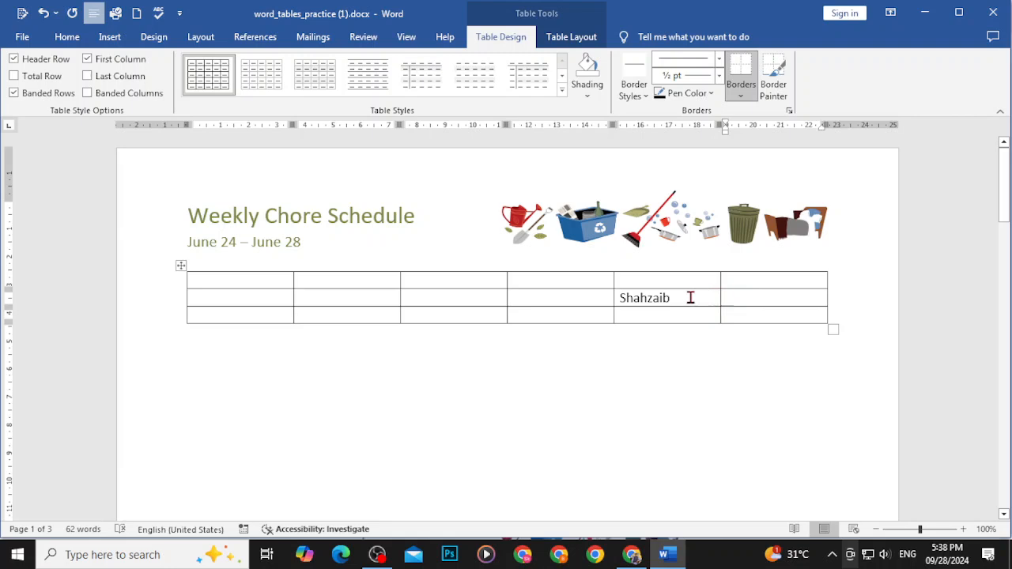
{"action": "key", "text": "Tab"}
{"action": "key", "text": "Tab"}
{"action": "key", "text": "Tab"}
{"action": "key", "text": "Tab"}
{"action": "key", "text": "Tab"}
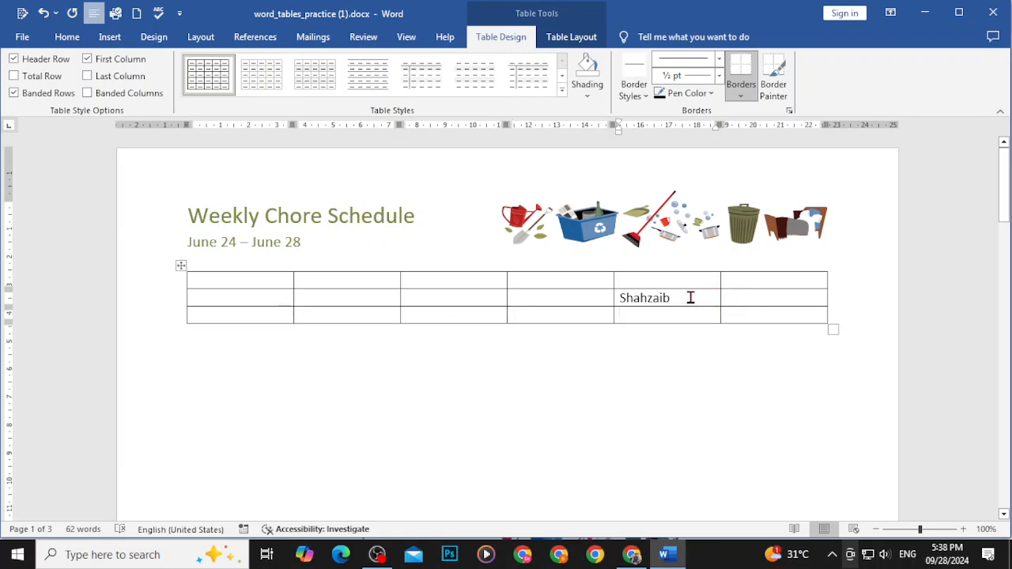
Review the lesson's section on converting existing text to a table and add blank lines below the document's table
{"action": "left_click", "coordinate": [924, 12]}
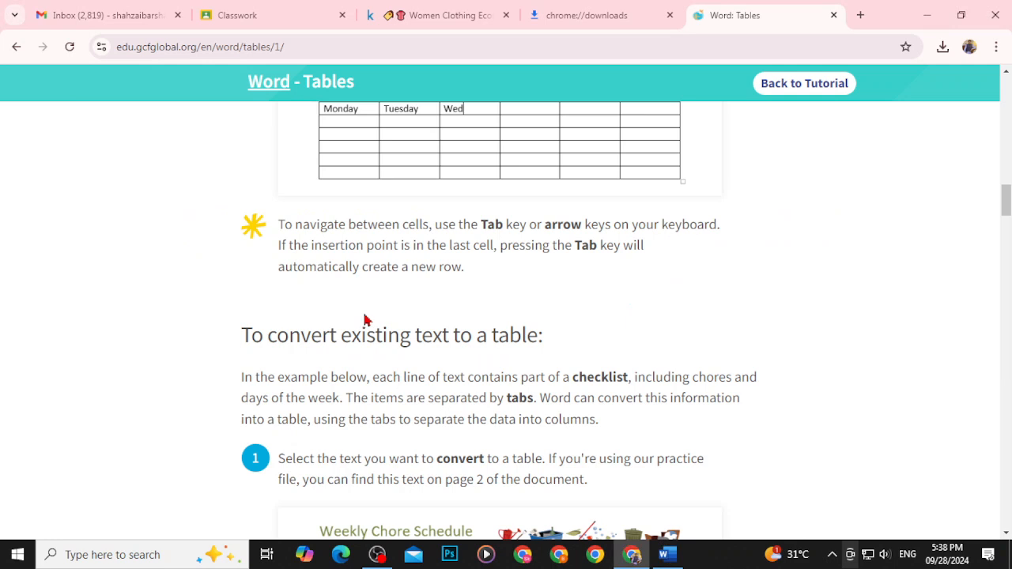
{"action": "scroll", "coordinate": [529, 343], "scroll_direction": "down", "scroll_amount": 3}
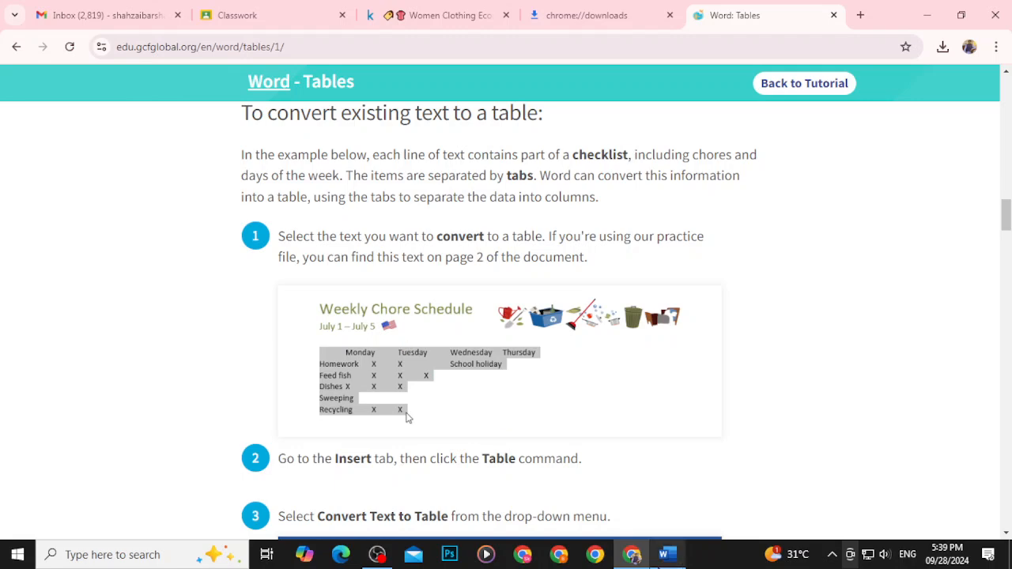
{"action": "left_click", "coordinate": [664, 554]}
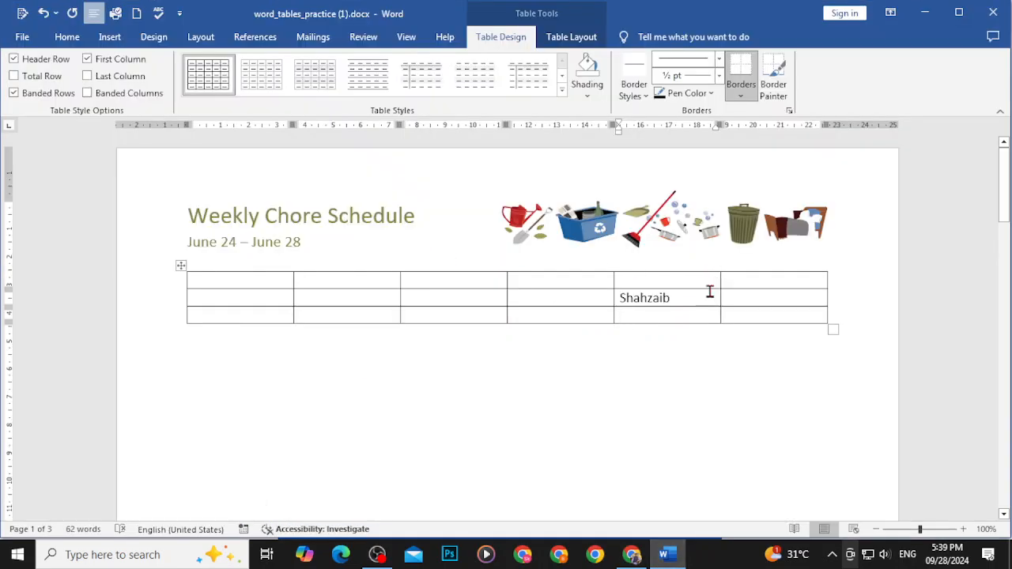
{"action": "left_click", "coordinate": [690, 385]}
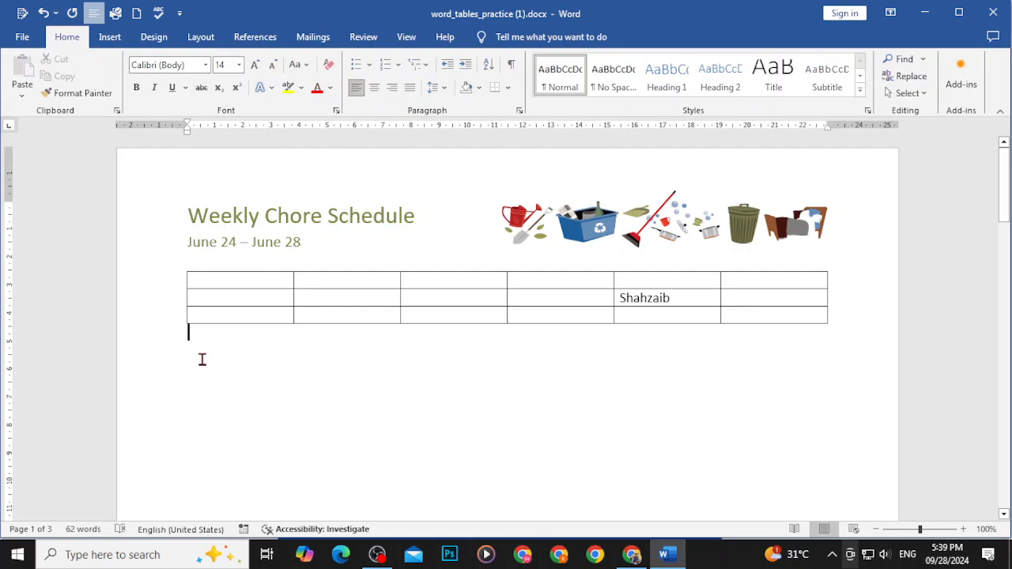
{"action": "key", "text": "Return"}
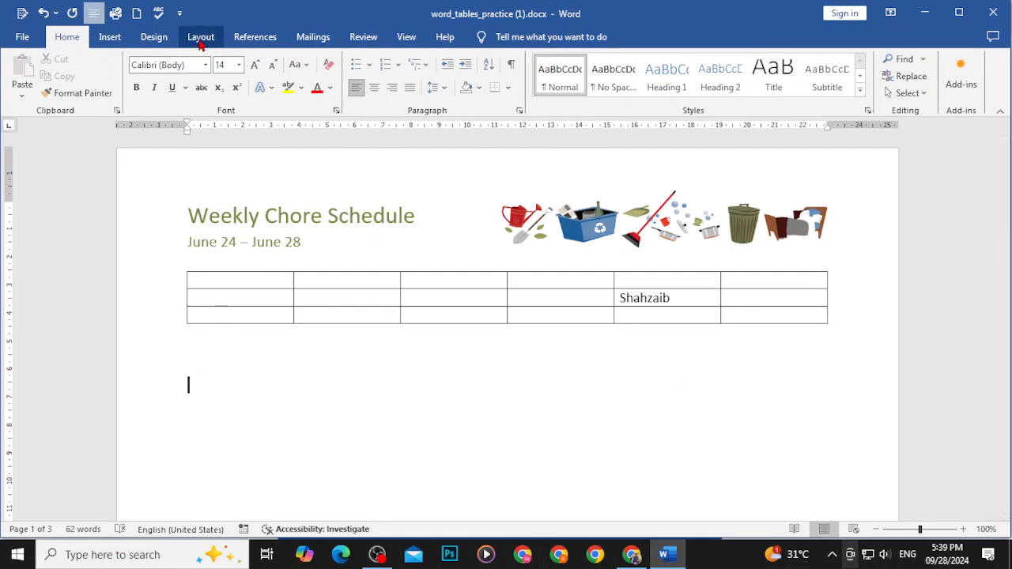
Insert a second table with 2 columns and 11 rows below the first one, keeping automatic fixed column width
{"action": "left_click", "coordinate": [110, 37]}
{"action": "left_click", "coordinate": [128, 82]}
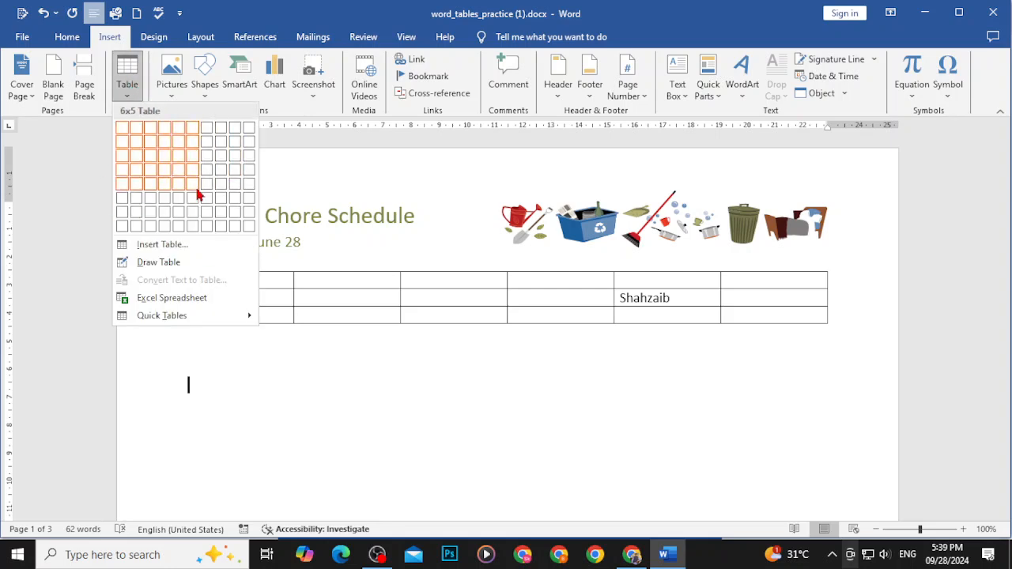
{"action": "left_click", "coordinate": [162, 245]}
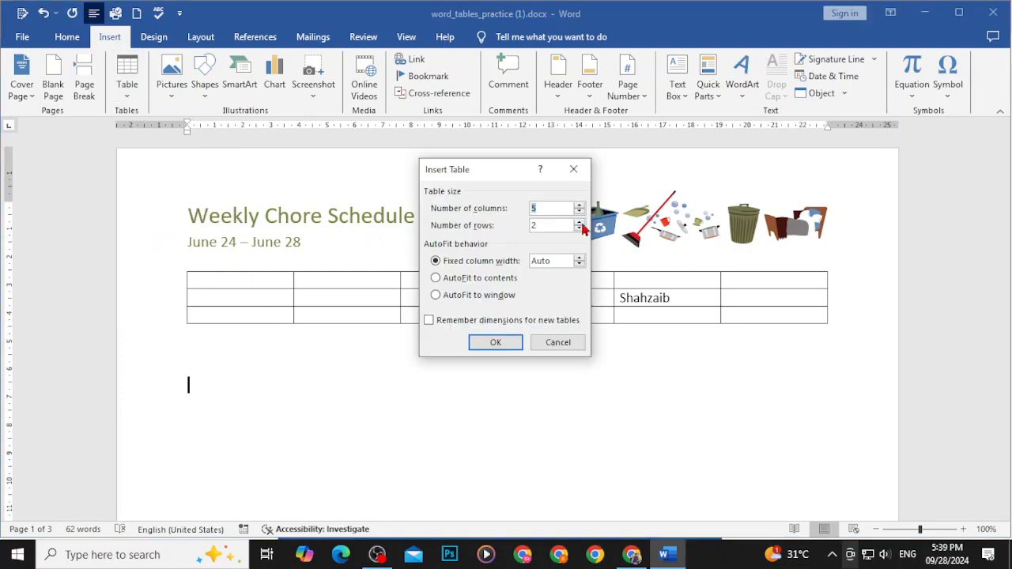
{"action": "type", "text": "2"}
{"action": "left_click_drag", "start_coordinate": [567, 226], "coordinate": [515, 227]}
{"action": "type", "text": "11"}
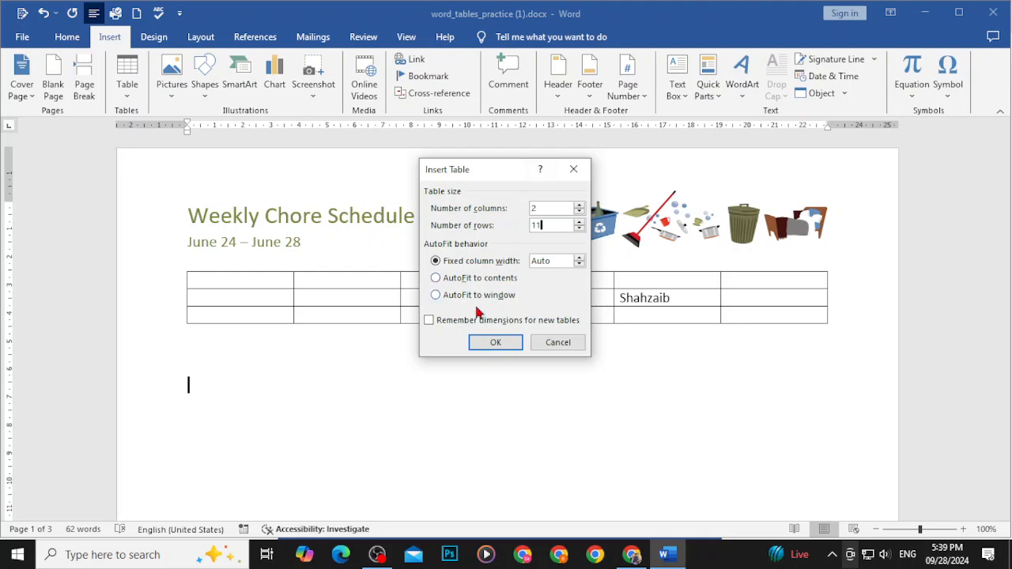
{"action": "left_click", "coordinate": [496, 340]}
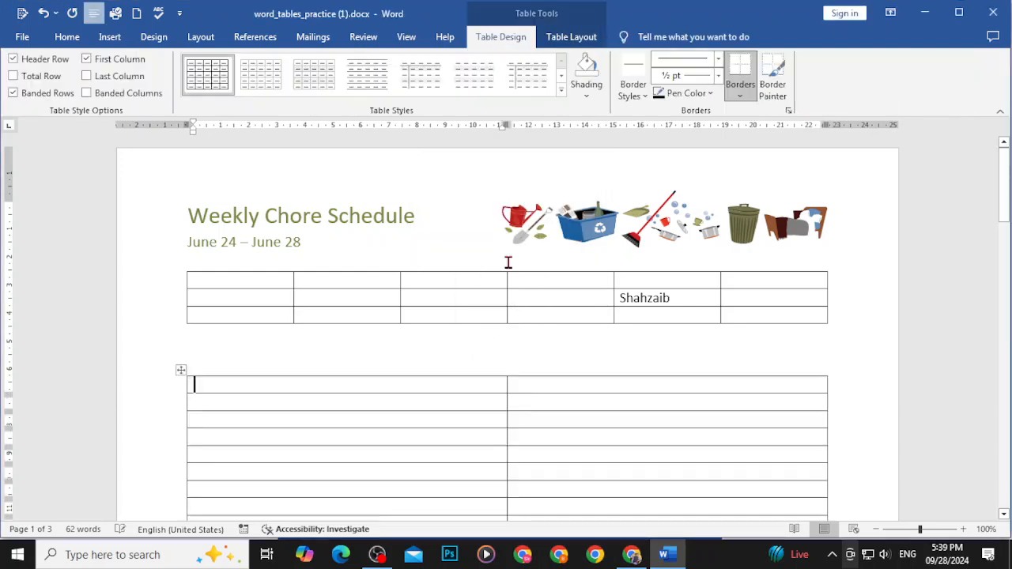
Select the first row of the two-column table and undo that table's insertion
{"action": "scroll", "coordinate": [467, 317], "scroll_direction": "down", "scroll_amount": 3}
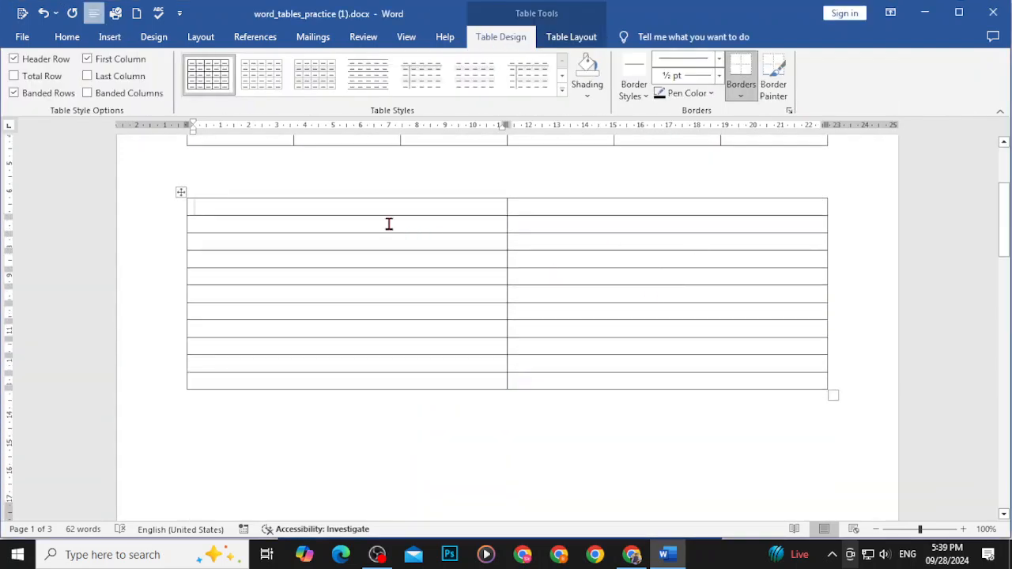
{"action": "left_click_drag", "start_coordinate": [477, 205], "coordinate": [608, 212]}
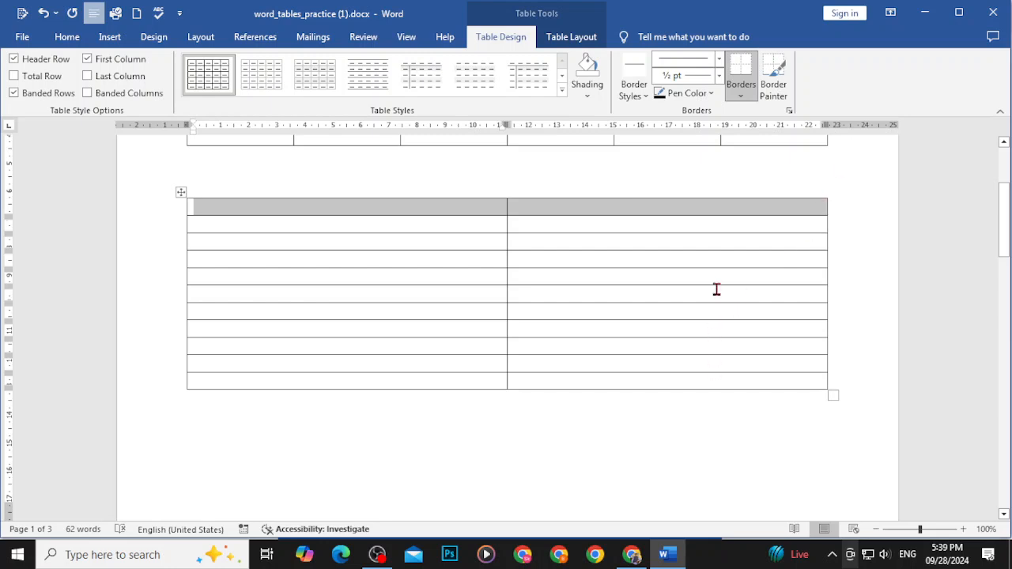
{"action": "key", "text": "ctrl+z"}
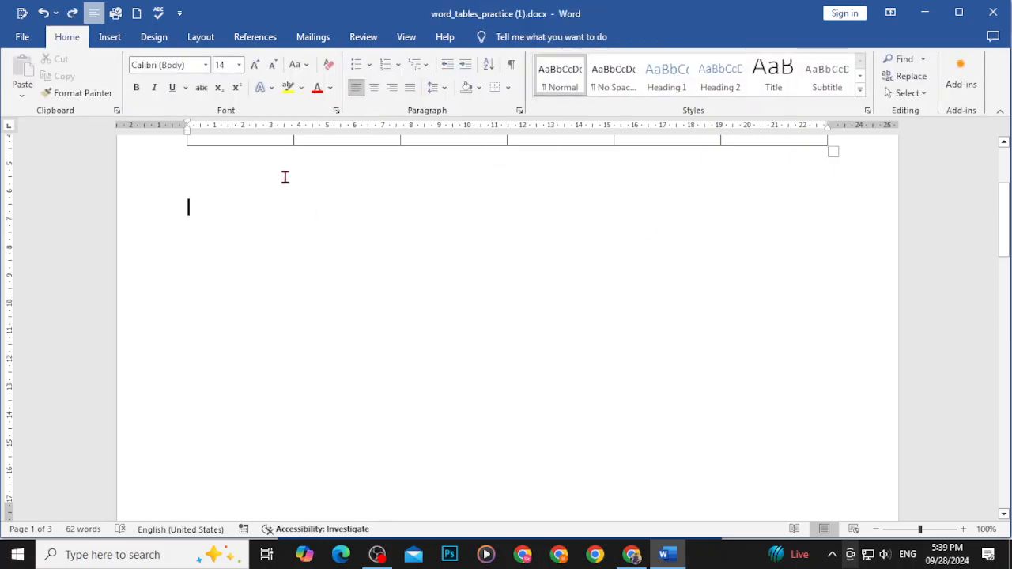
Insert a table with 4 columns and 50 rows below the first table, keeping automatic fixed column width, and look it over
{"action": "left_click", "coordinate": [110, 37]}
{"action": "left_click", "coordinate": [129, 94]}
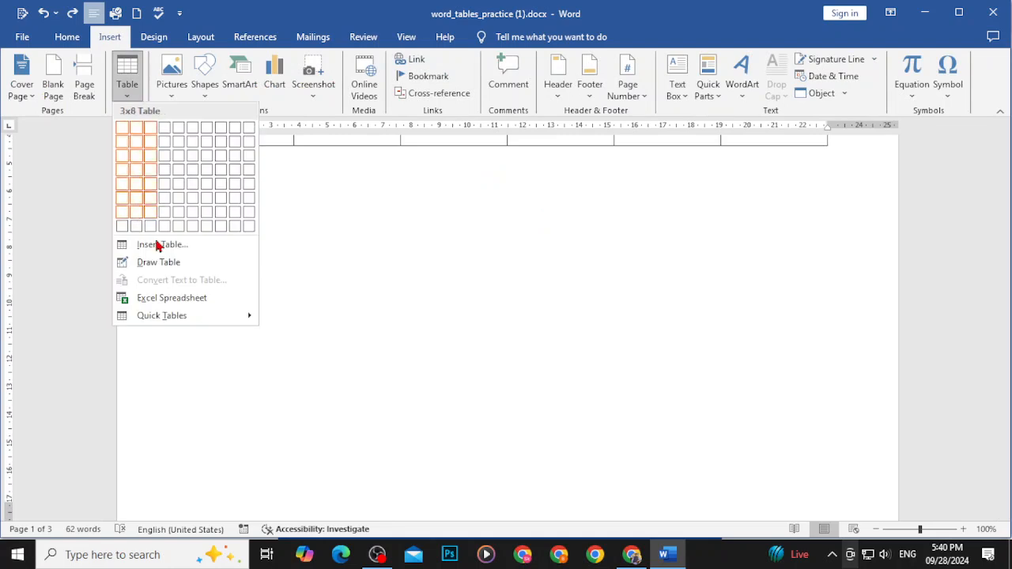
{"action": "left_click", "coordinate": [164, 245]}
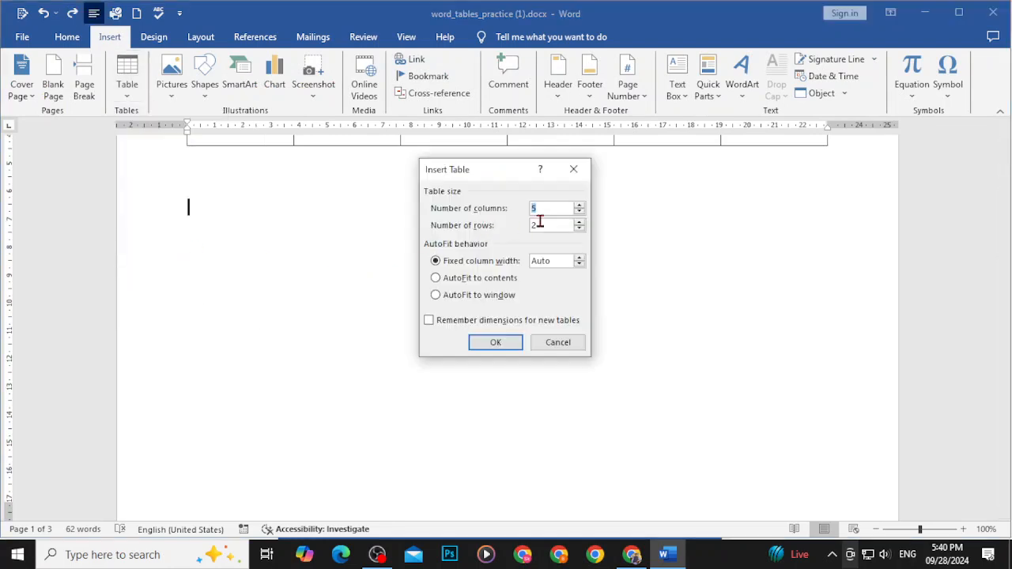
{"action": "type", "text": "4"}
{"action": "left_click_drag", "start_coordinate": [544, 223], "coordinate": [521, 219]}
{"action": "type", "text": "50"}
{"action": "left_click", "coordinate": [475, 341]}
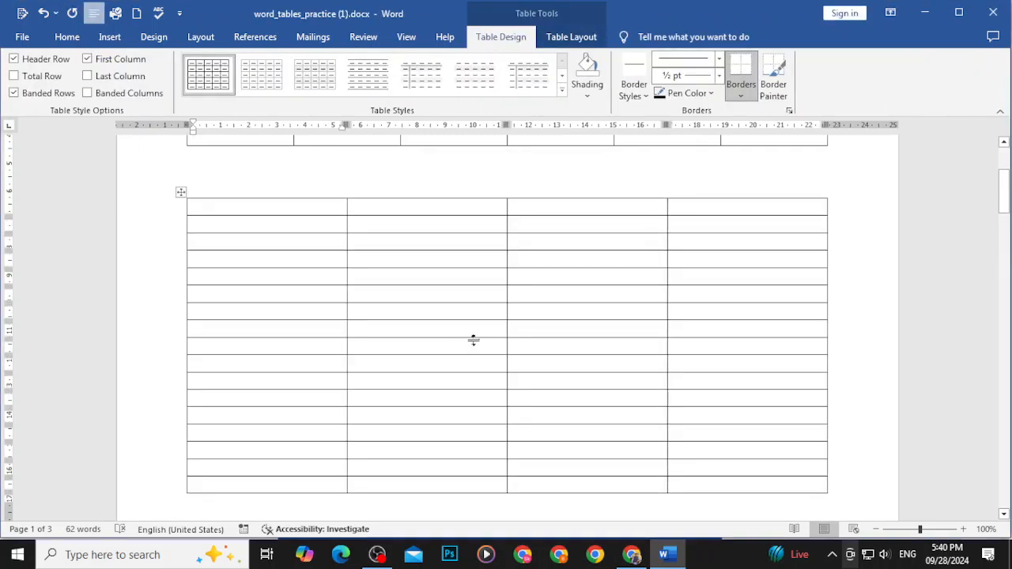
{"action": "scroll", "coordinate": [473, 340], "scroll_direction": "down", "scroll_amount": 10}
{"action": "scroll", "coordinate": [462, 345], "scroll_direction": "up", "scroll_amount": 15}
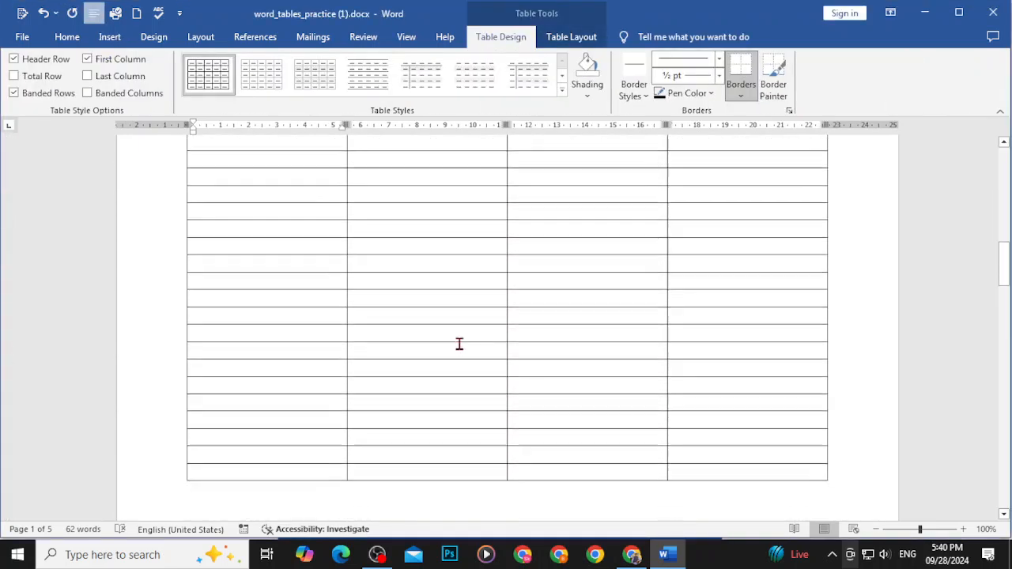
{"action": "scroll", "coordinate": [477, 281], "scroll_direction": "up", "scroll_amount": 3}
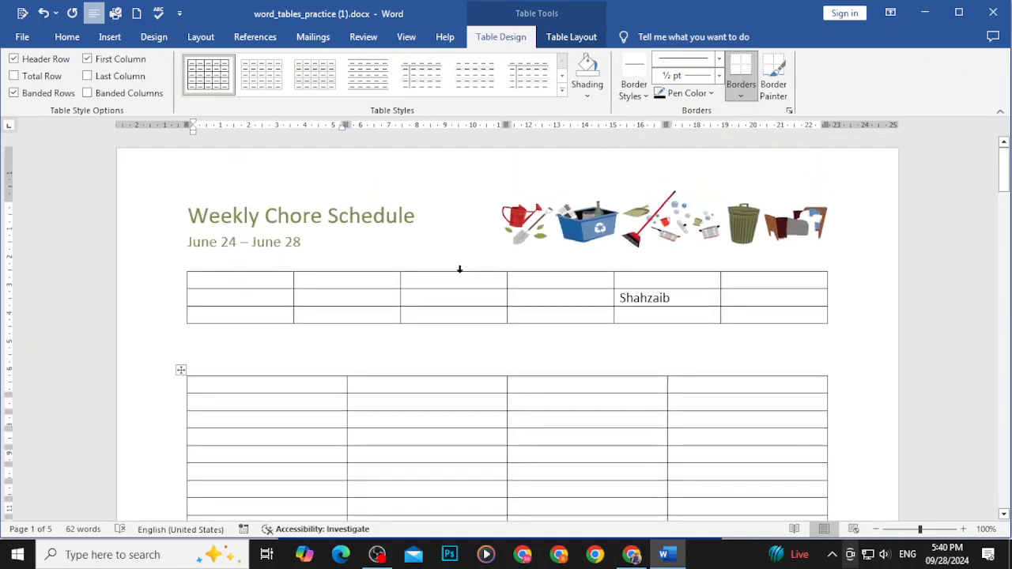
Switch to the GCFGlobal lesson in Chrome and read the steps for converting existing text to a table, through the finished example
{"action": "left_click", "coordinate": [630, 555]}
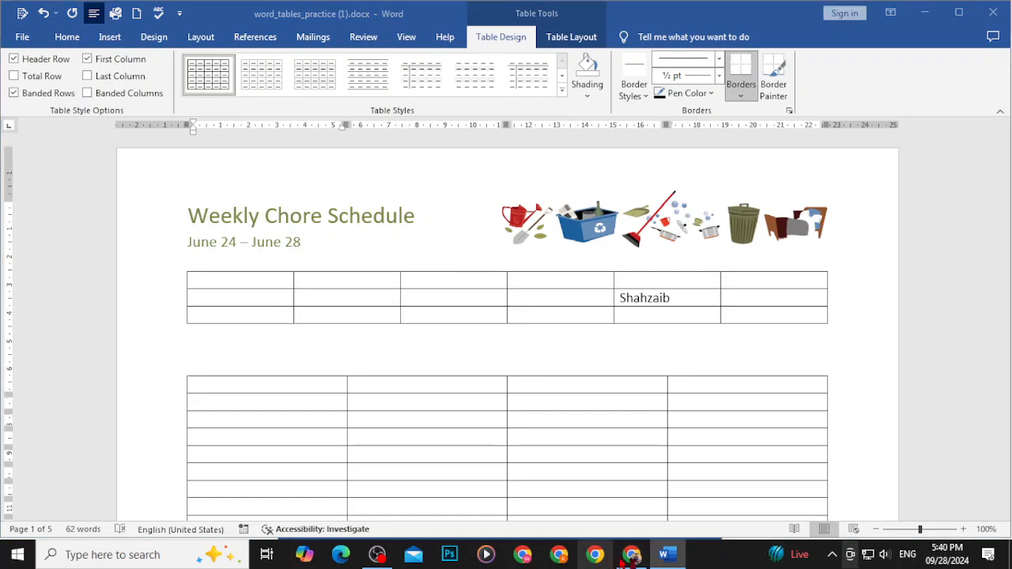
{"action": "left_click", "coordinate": [869, 26]}
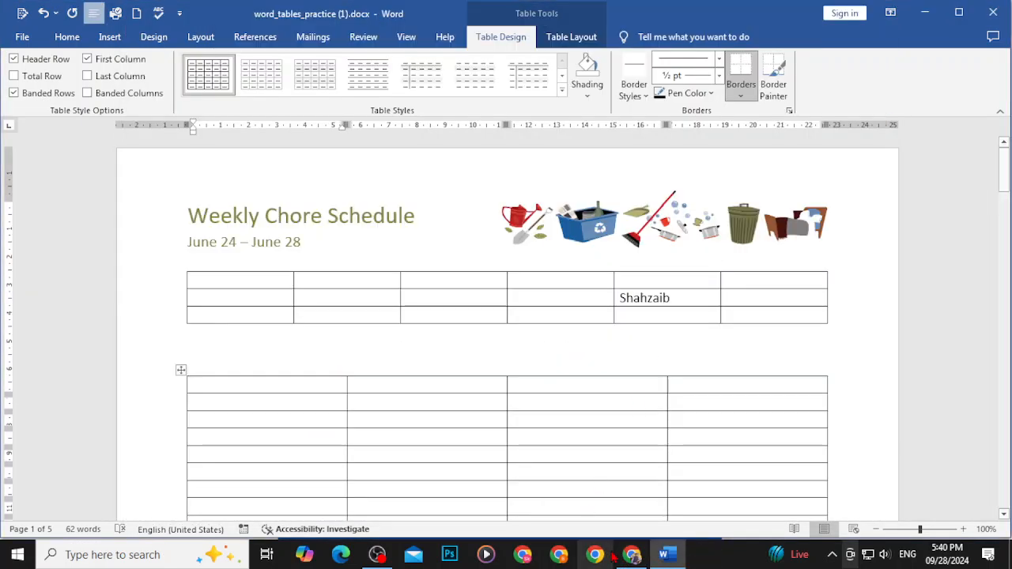
{"action": "left_click", "coordinate": [631, 554]}
{"action": "scroll", "coordinate": [406, 340], "scroll_direction": "down", "scroll_amount": 1}
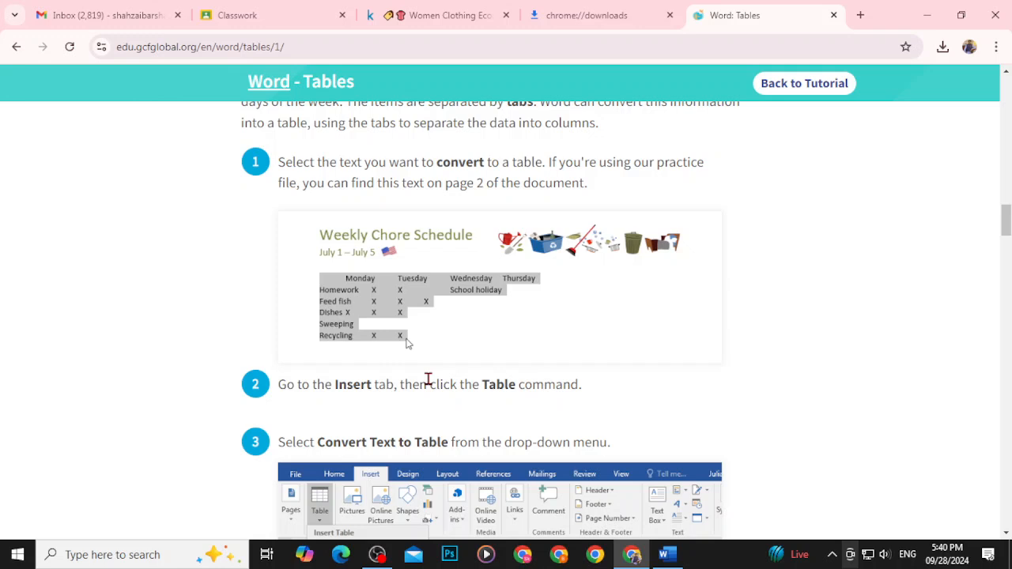
{"action": "scroll", "coordinate": [427, 380], "scroll_direction": "down", "scroll_amount": 2}
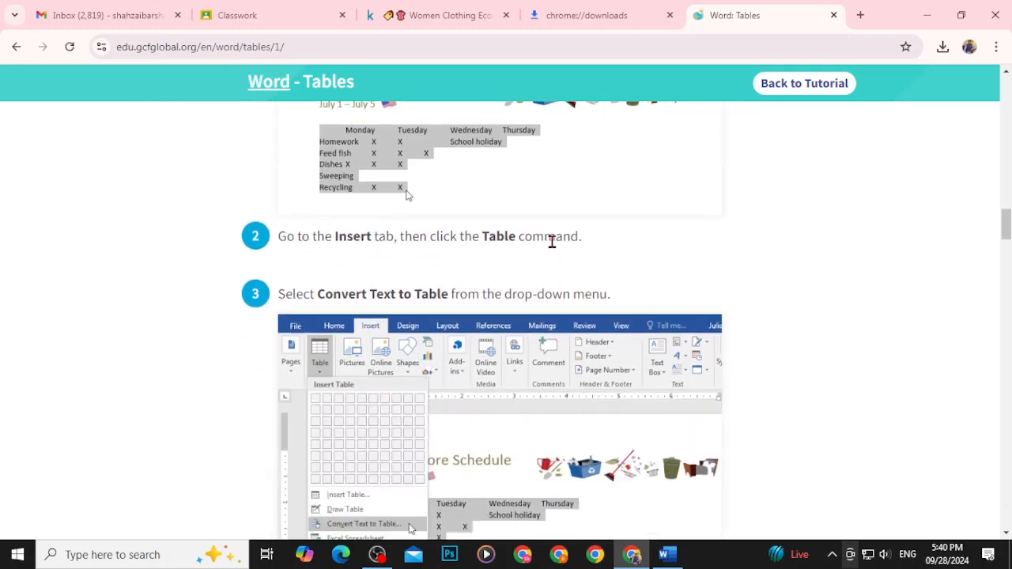
{"action": "scroll", "coordinate": [551, 239], "scroll_direction": "down", "scroll_amount": 2}
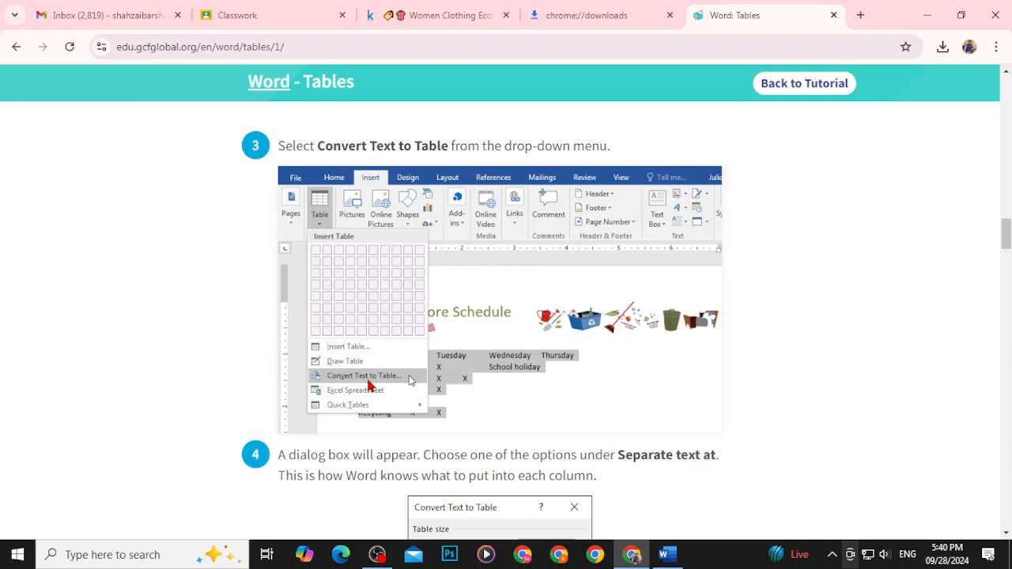
{"action": "scroll", "coordinate": [372, 384], "scroll_direction": "down", "scroll_amount": 4}
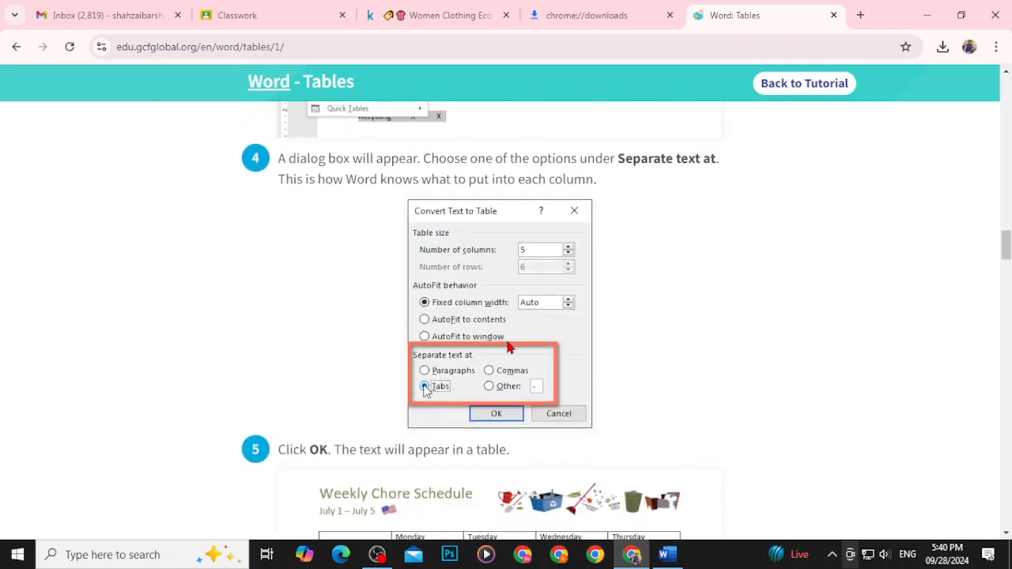
{"action": "scroll", "coordinate": [504, 420], "scroll_direction": "down", "scroll_amount": 4}
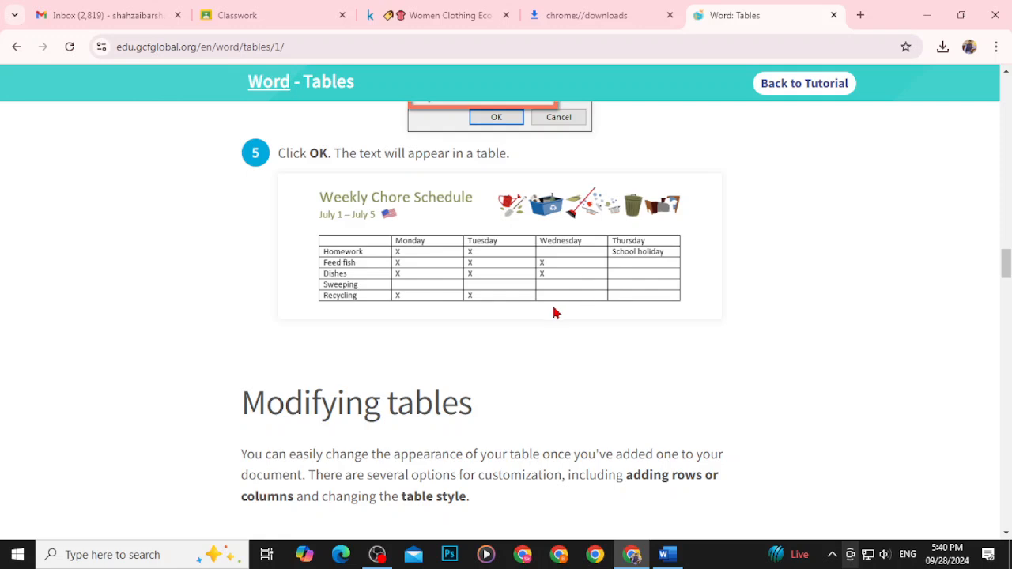
In the Word practice document, convert the July 1 – July 5 chore list to a 5-column table, separating the text at tabs
{"action": "left_click", "coordinate": [666, 554]}
{"action": "scroll", "coordinate": [589, 312], "scroll_direction": "down", "scroll_amount": 10}
{"action": "scroll", "coordinate": [582, 265], "scroll_direction": "down", "scroll_amount": 10}
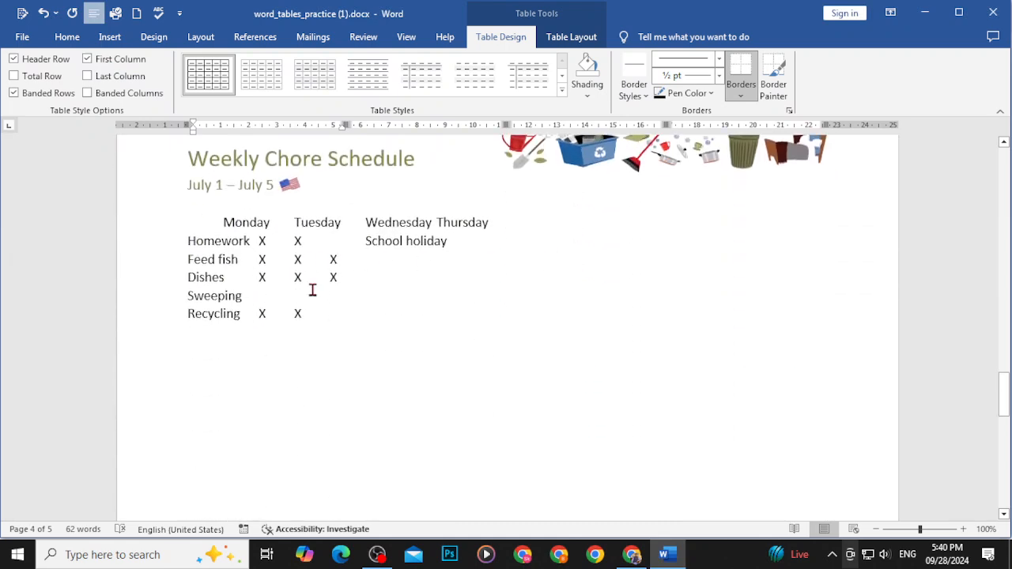
{"action": "left_click_drag", "start_coordinate": [194, 217], "coordinate": [488, 315]}
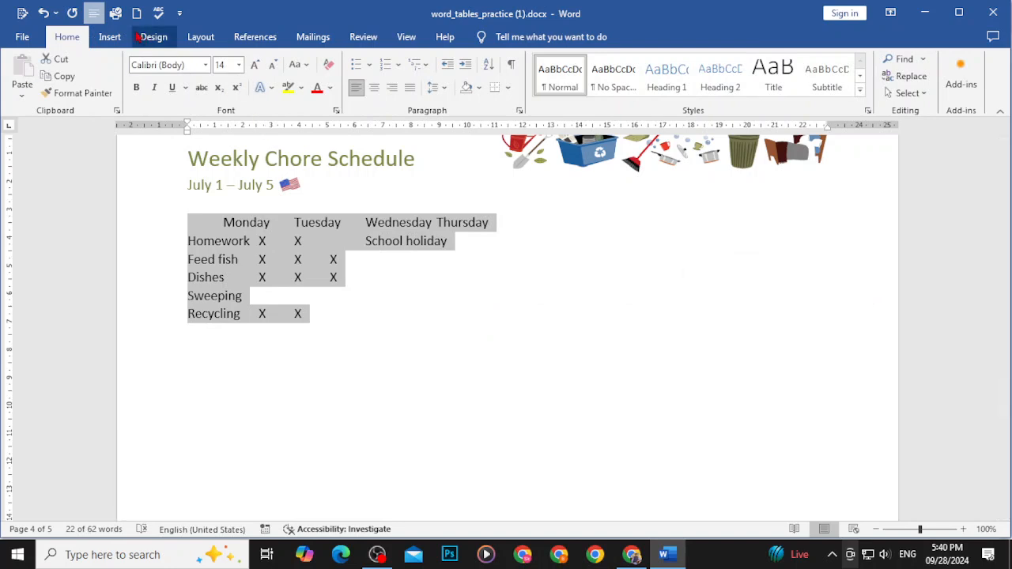
{"action": "left_click", "coordinate": [109, 36]}
{"action": "left_click", "coordinate": [129, 95]}
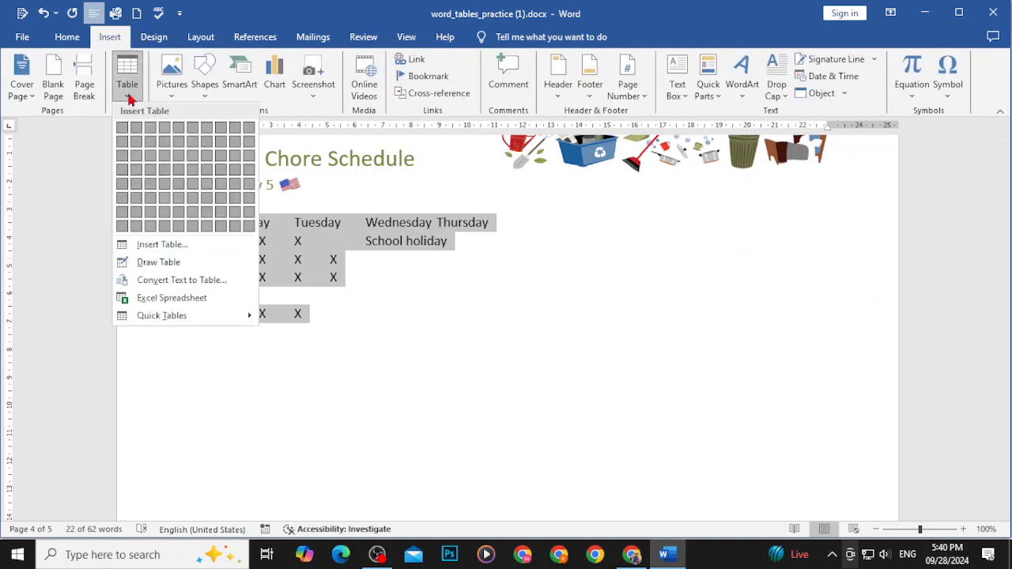
{"action": "left_click", "coordinate": [185, 280]}
{"action": "left_click", "coordinate": [443, 331]}
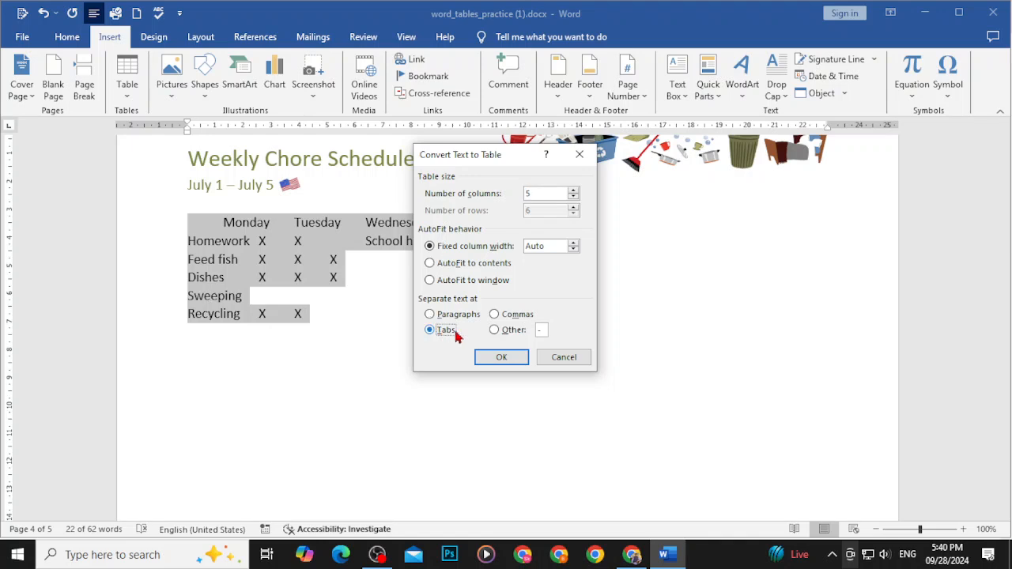
{"action": "left_click", "coordinate": [501, 356]}
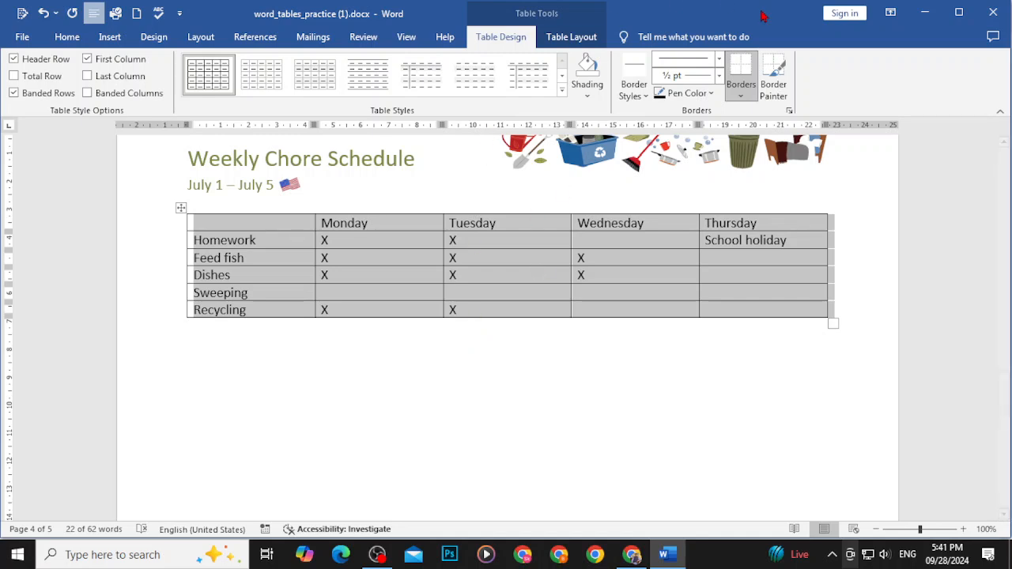
Return to the lesson's Modifying tables section in Chrome and look up "modify means" on Google in a separate tab
{"action": "left_click", "coordinate": [924, 13]}
{"action": "scroll", "coordinate": [556, 294], "scroll_direction": "down", "scroll_amount": 3}
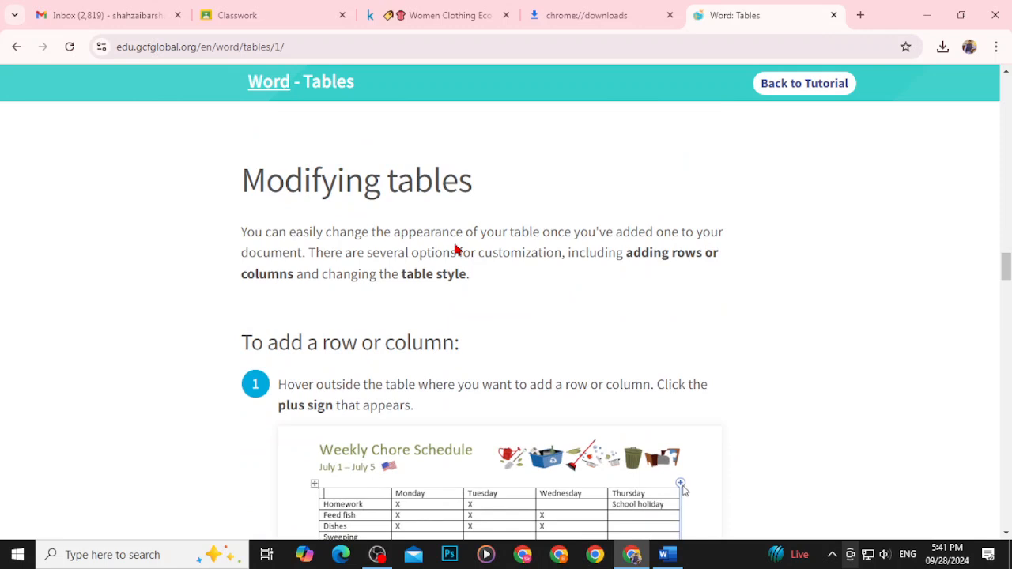
{"action": "left_click", "coordinate": [859, 15]}
{"action": "type", "text": "mob"}
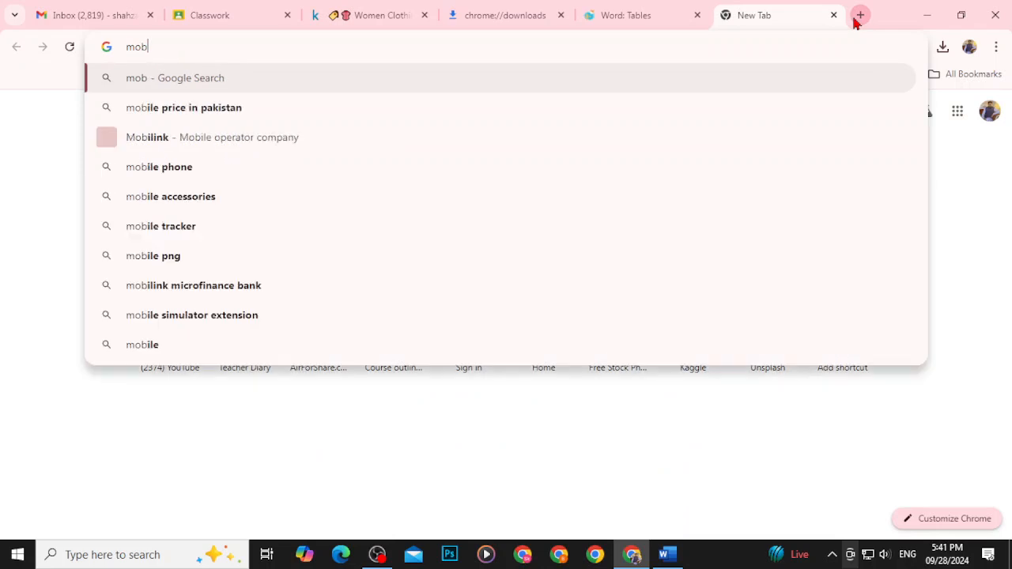
{"action": "key", "text": "BackSpace"}
{"action": "type", "text": "dify mea"}
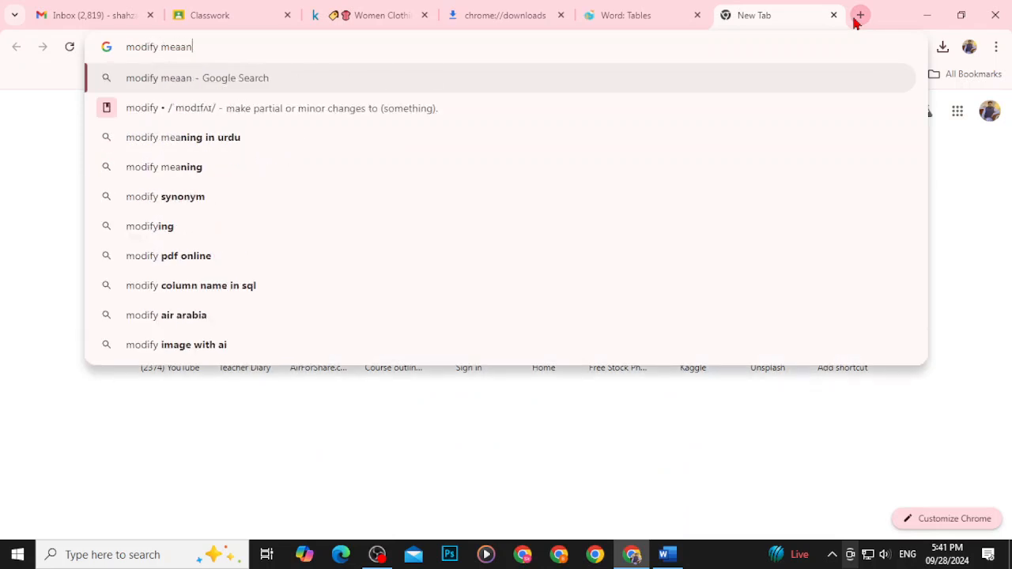
{"action": "type", "text": "ns"}
{"action": "key", "text": "Return"}
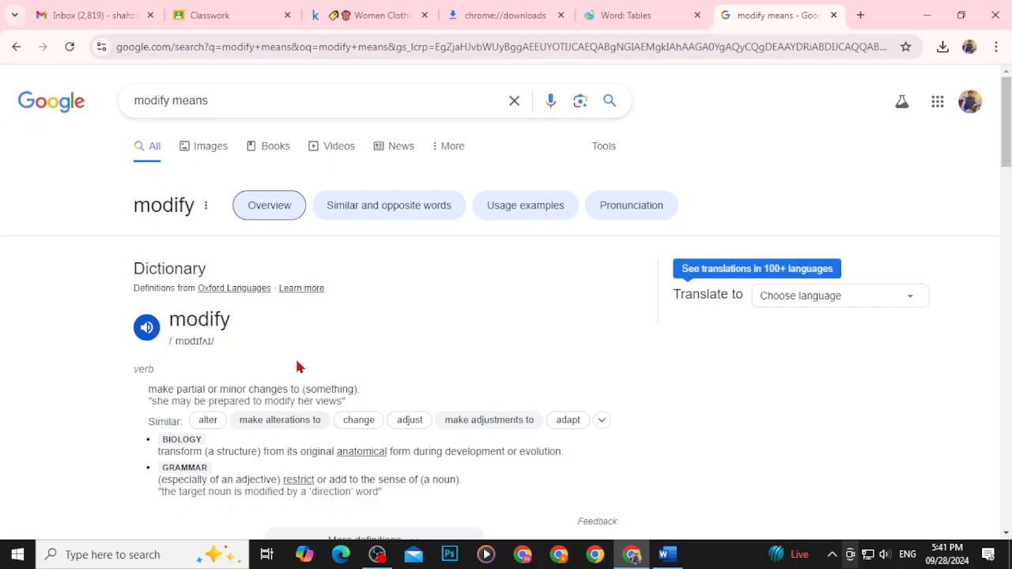
{"action": "left_click", "coordinate": [833, 15]}
Read the lesson's introduction to modifying tables and its instructions for adding a row or column, highlighting key phrases in the introduction
{"action": "scroll", "coordinate": [411, 245], "scroll_direction": "down", "scroll_amount": 1}
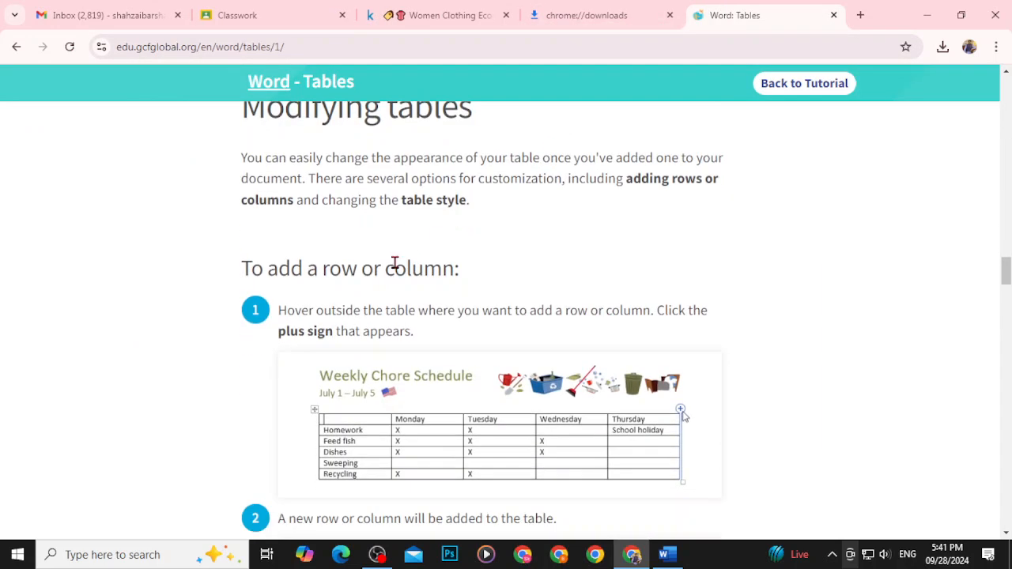
{"action": "scroll", "coordinate": [395, 263], "scroll_direction": "up", "scroll_amount": 1}
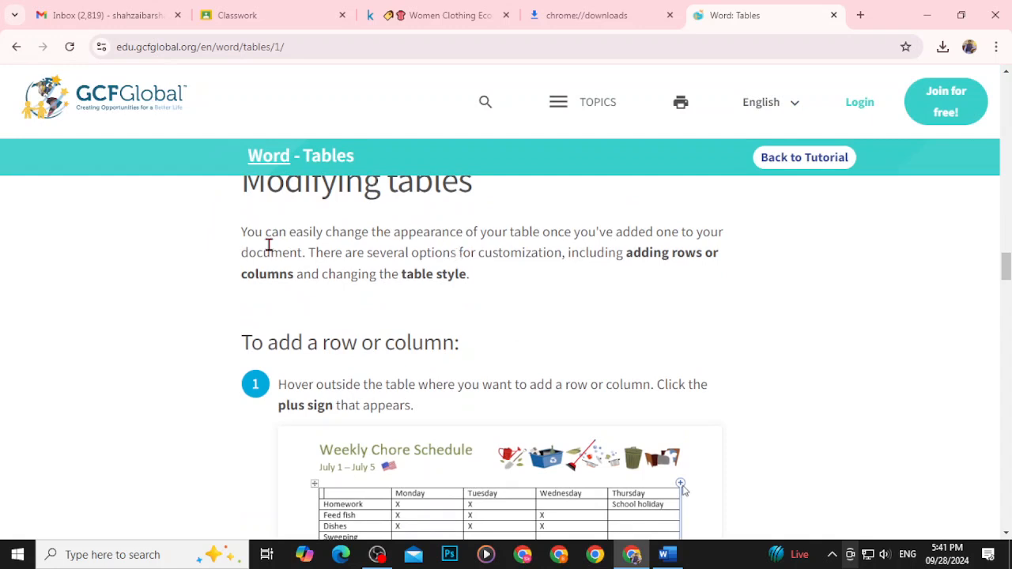
{"action": "left_click_drag", "start_coordinate": [270, 239], "coordinate": [348, 238]}
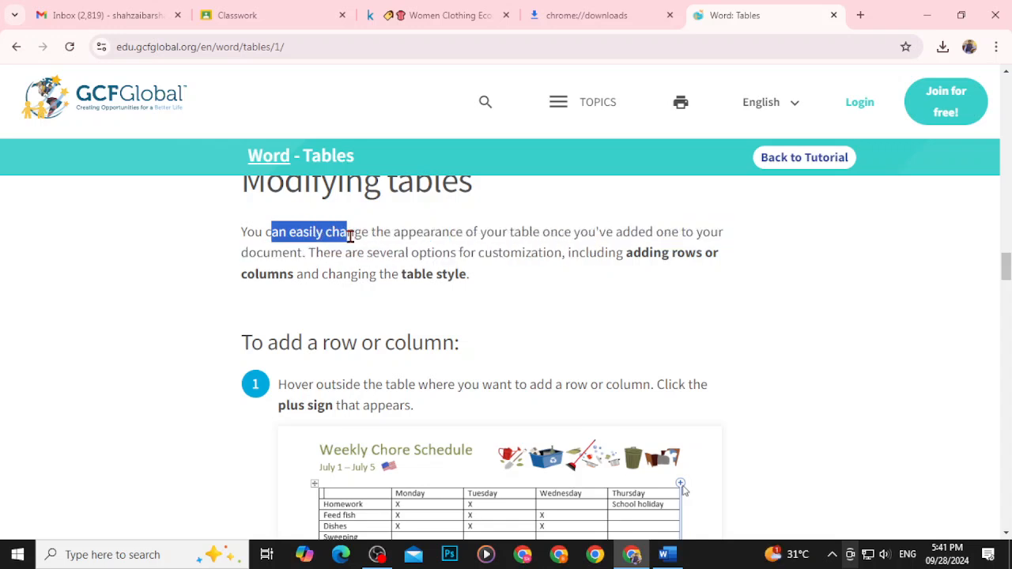
{"action": "left_click_drag", "start_coordinate": [265, 234], "coordinate": [459, 231]}
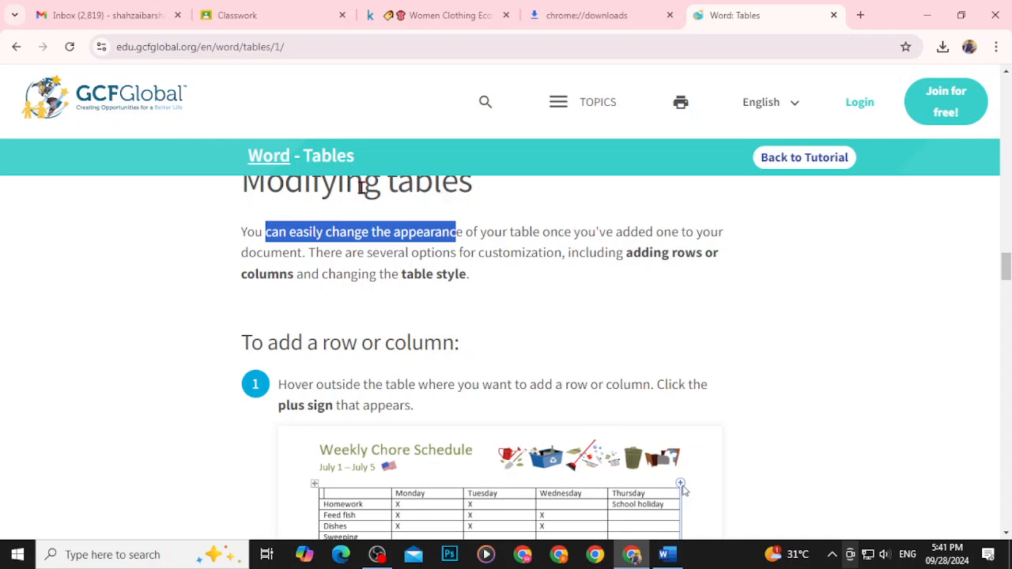
{"action": "left_click_drag", "start_coordinate": [331, 253], "coordinate": [555, 254]}
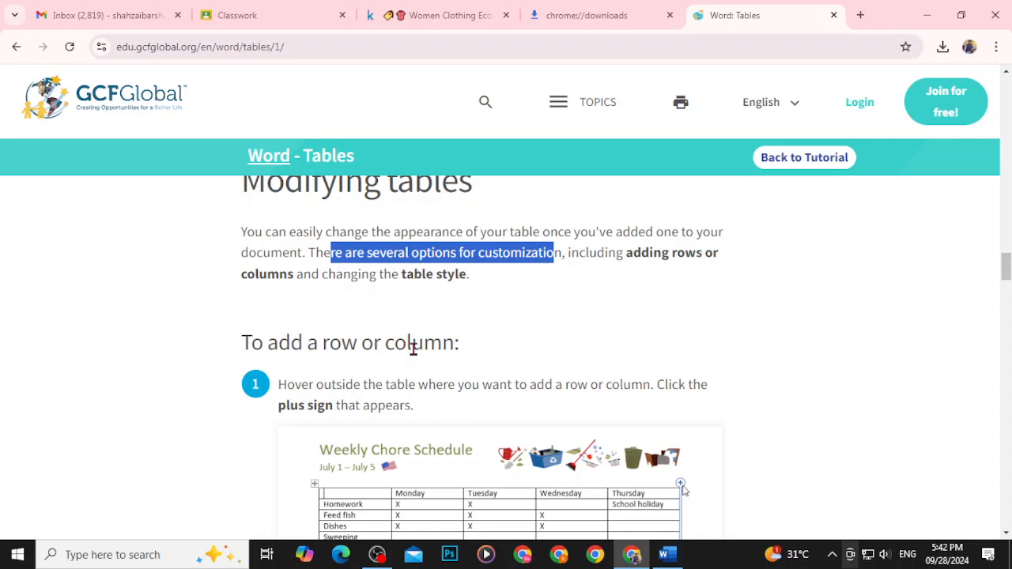
{"action": "scroll", "coordinate": [373, 346], "scroll_direction": "down", "scroll_amount": 1}
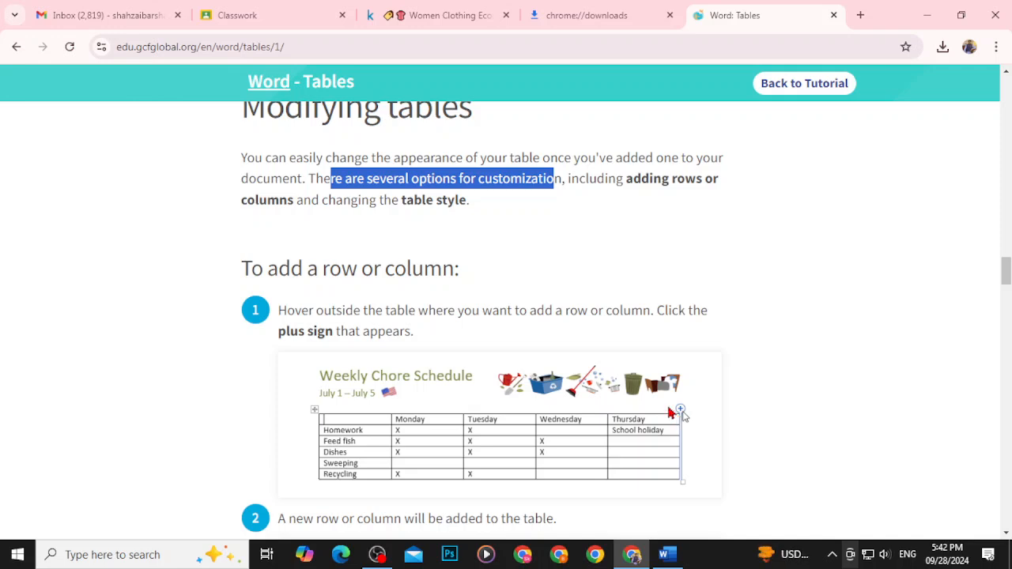
{"action": "scroll", "coordinate": [685, 416], "scroll_direction": "down", "scroll_amount": 2}
{"action": "scroll", "coordinate": [684, 416], "scroll_direction": "down", "scroll_amount": 3}
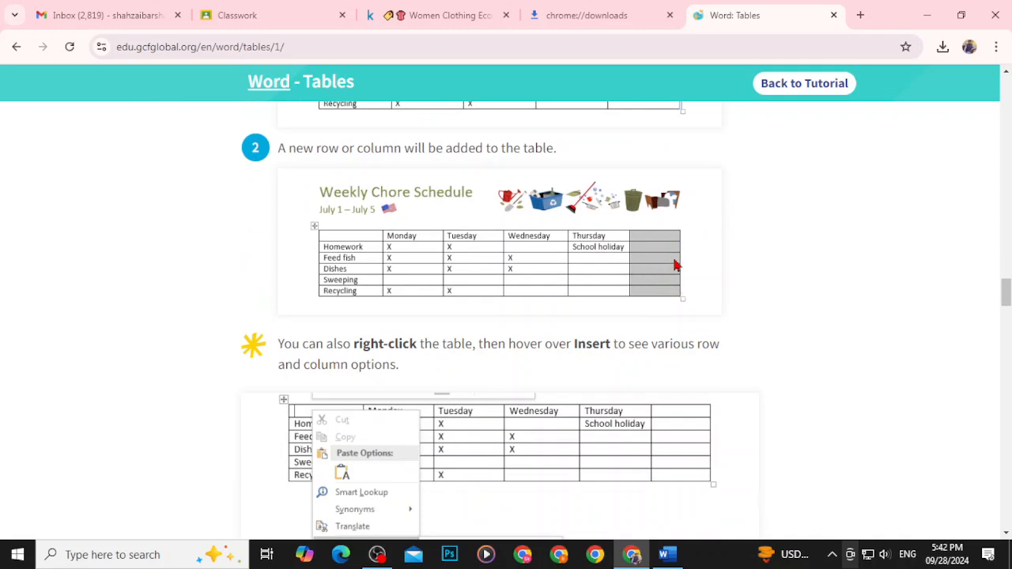
In Word, add an empty column after Thursday in the July 1 – July 5 chore table and deselect it
{"action": "left_click", "coordinate": [664, 554]}
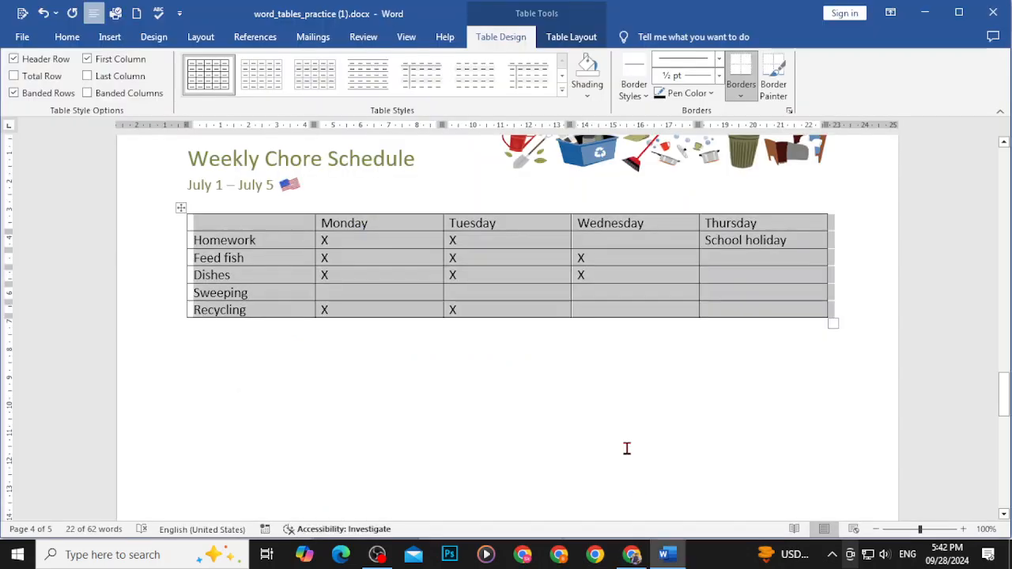
{"action": "left_click", "coordinate": [742, 338]}
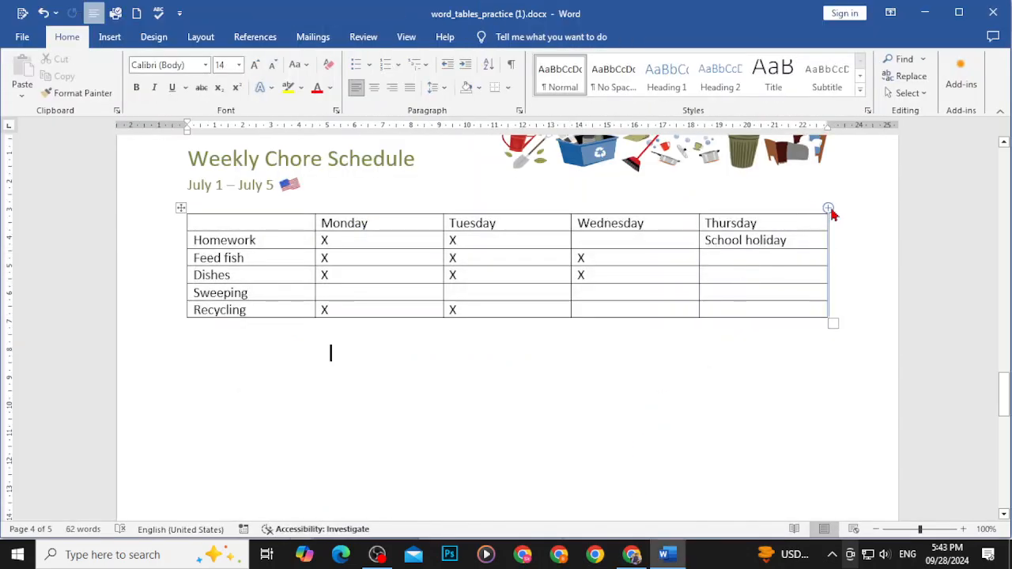
{"action": "left_click", "coordinate": [828, 208]}
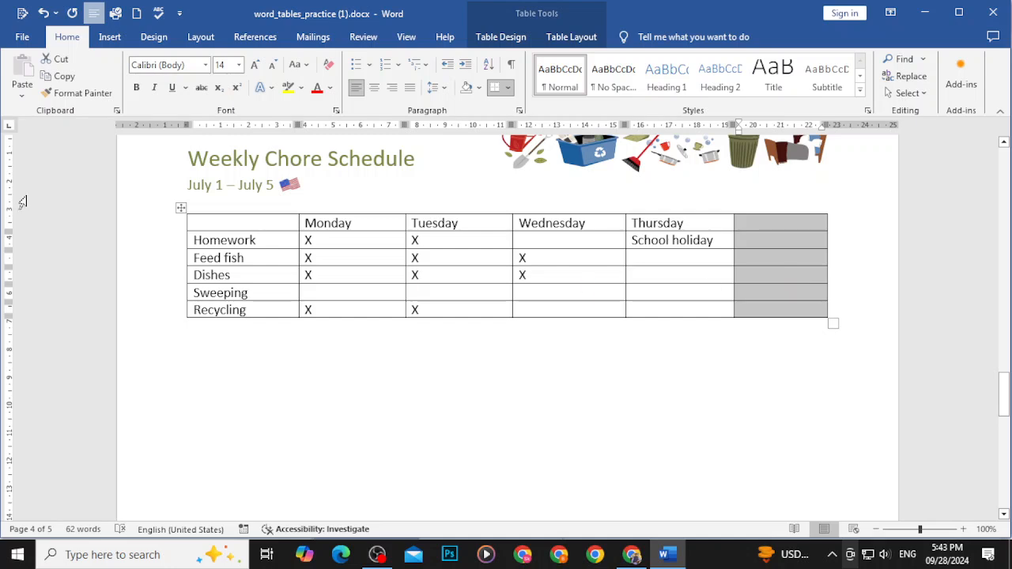
{"action": "left_click", "coordinate": [196, 212]}
{"action": "left_click", "coordinate": [210, 223]}
{"action": "left_click", "coordinate": [475, 223]}
{"action": "left_click", "coordinate": [473, 459]}
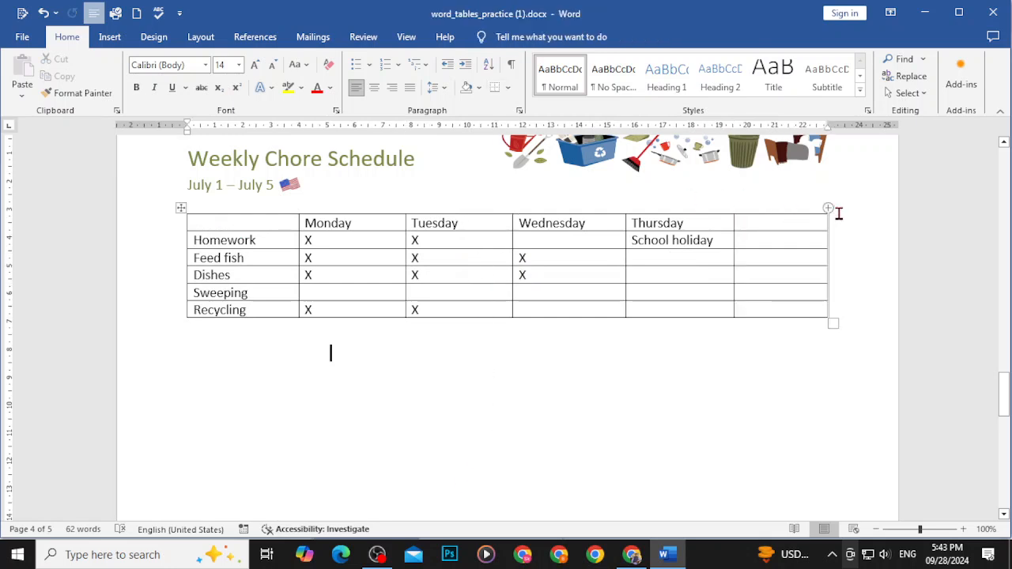
Switch to the Chrome lesson and read the tip on inserting rows and columns and the instructions for deleting a row or column
{"action": "left_click", "coordinate": [632, 555]}
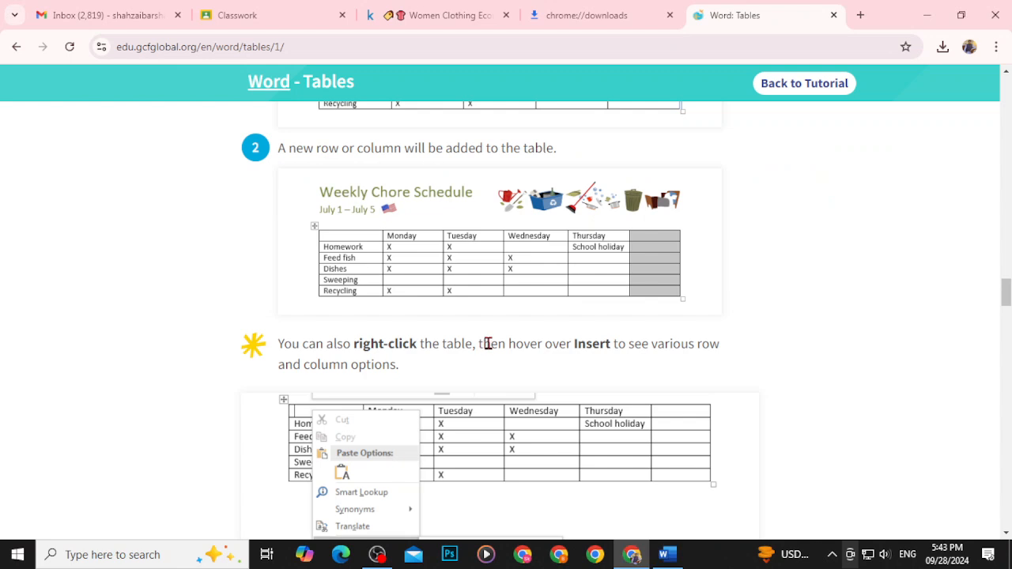
{"action": "scroll", "coordinate": [485, 348], "scroll_direction": "down", "scroll_amount": 2}
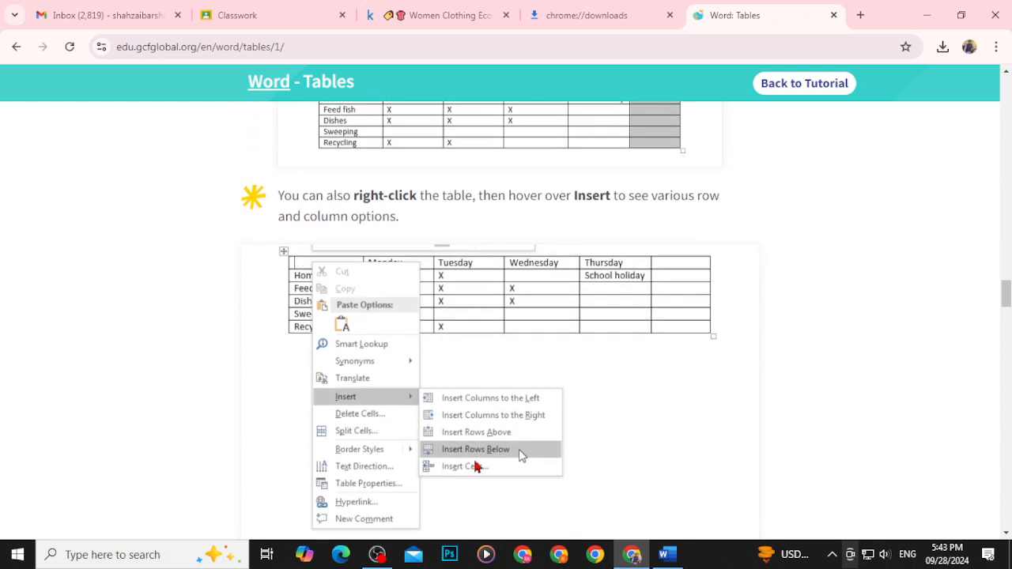
{"action": "scroll", "coordinate": [474, 464], "scroll_direction": "down", "scroll_amount": 5}
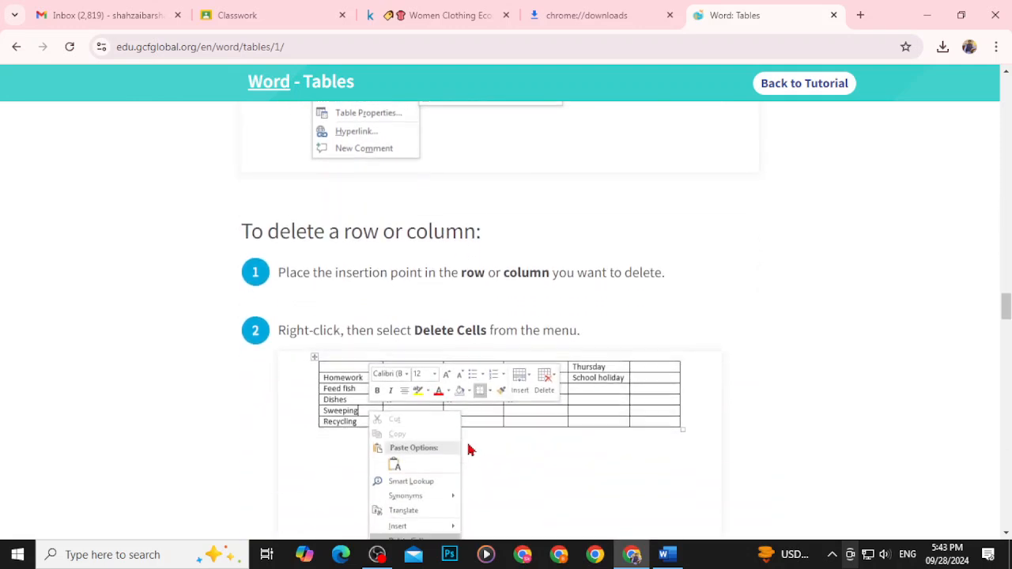
{"action": "scroll", "coordinate": [442, 414], "scroll_direction": "down", "scroll_amount": 2}
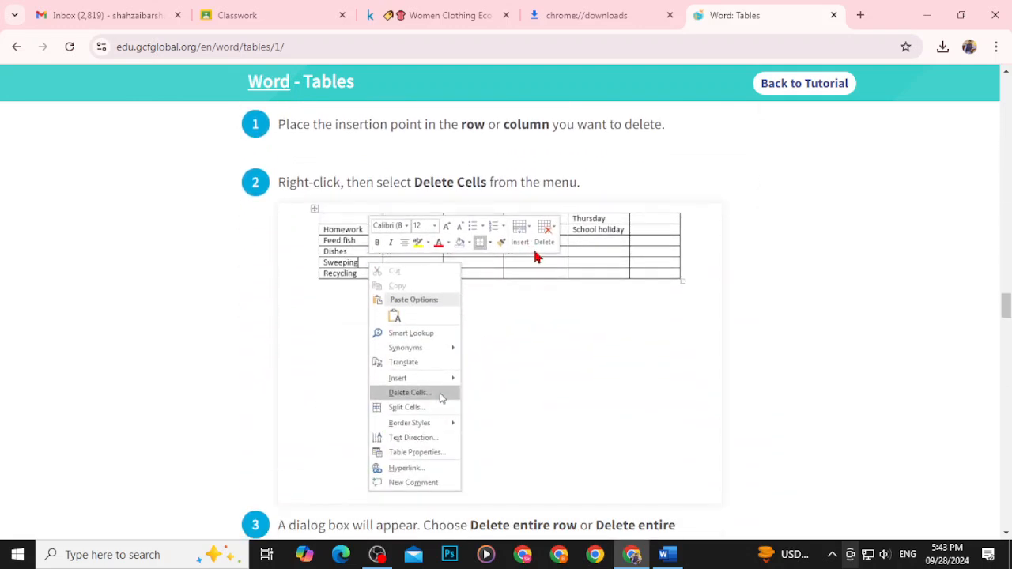
In Word, try inserting an empty column to the left of the July 1 – July 5 chore table's first column, then undo it
{"action": "left_click", "coordinate": [666, 554]}
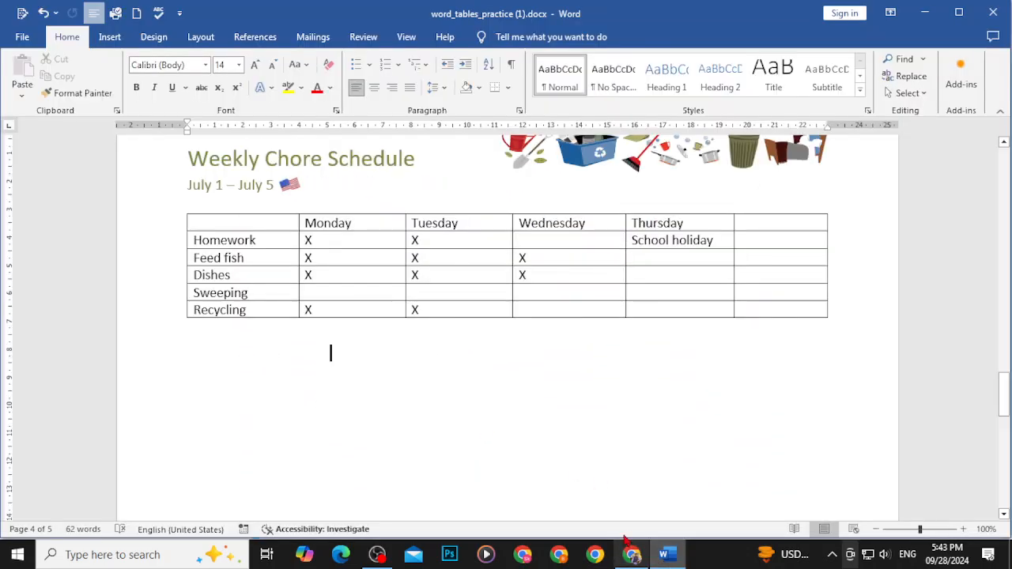
{"action": "left_click", "coordinate": [268, 225]}
{"action": "right_click", "coordinate": [269, 225]}
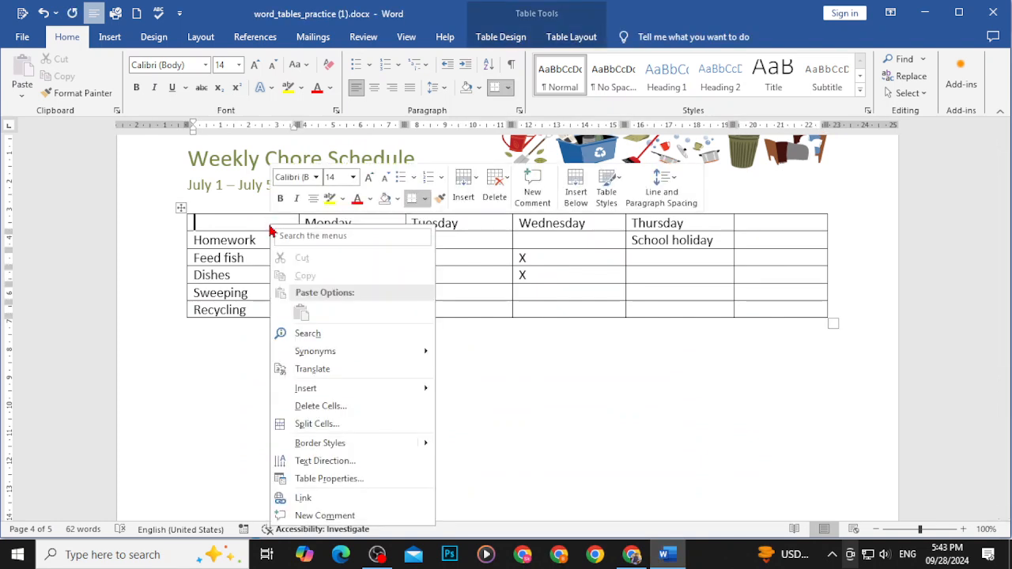
{"action": "mouse_move", "coordinate": [337, 390]}
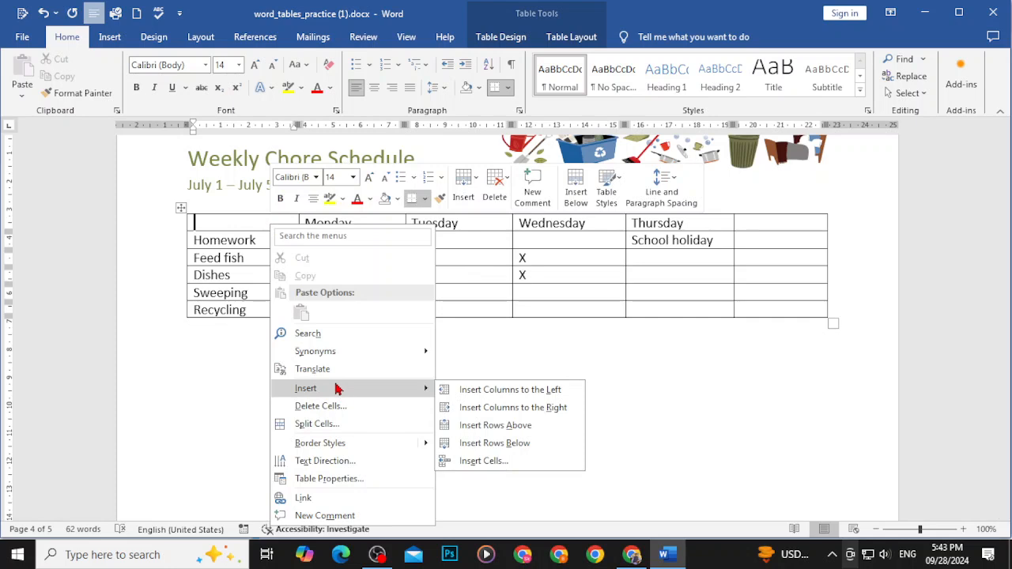
{"action": "left_click", "coordinate": [526, 392]}
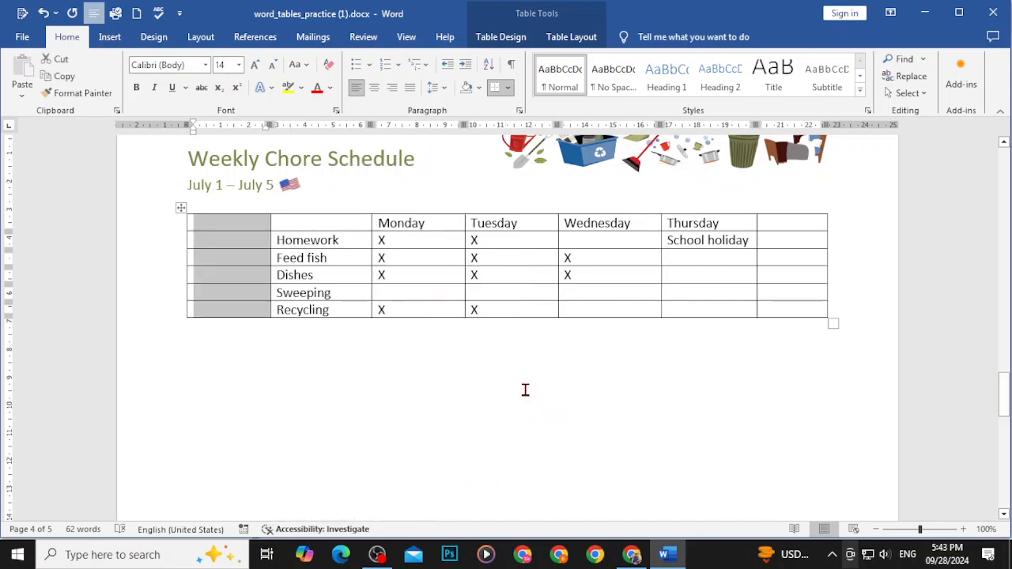
{"action": "key", "text": "ctrl+z"}
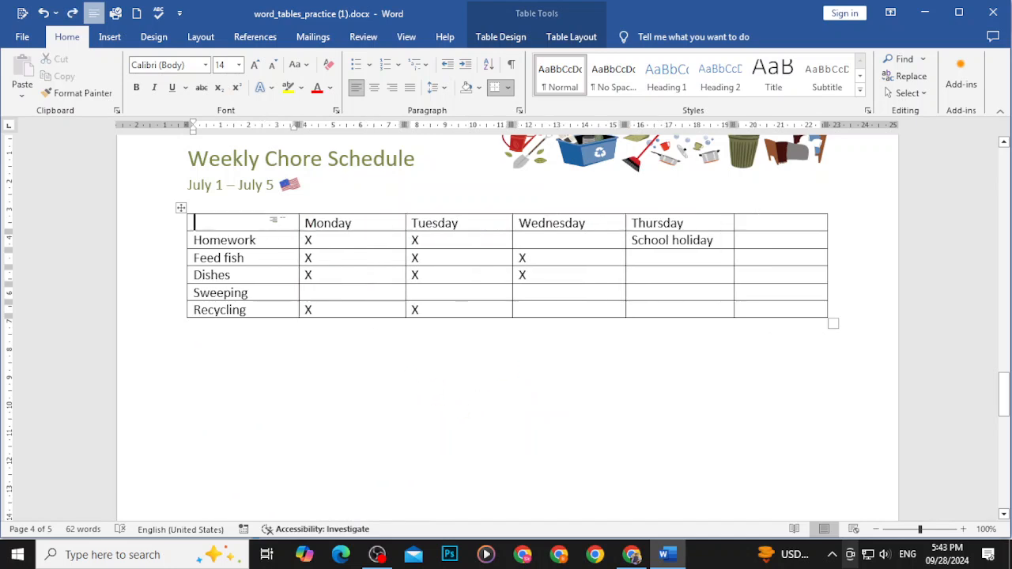
Try inserting an empty column between the chore names and Monday, then undo it
{"action": "right_click", "coordinate": [283, 225]}
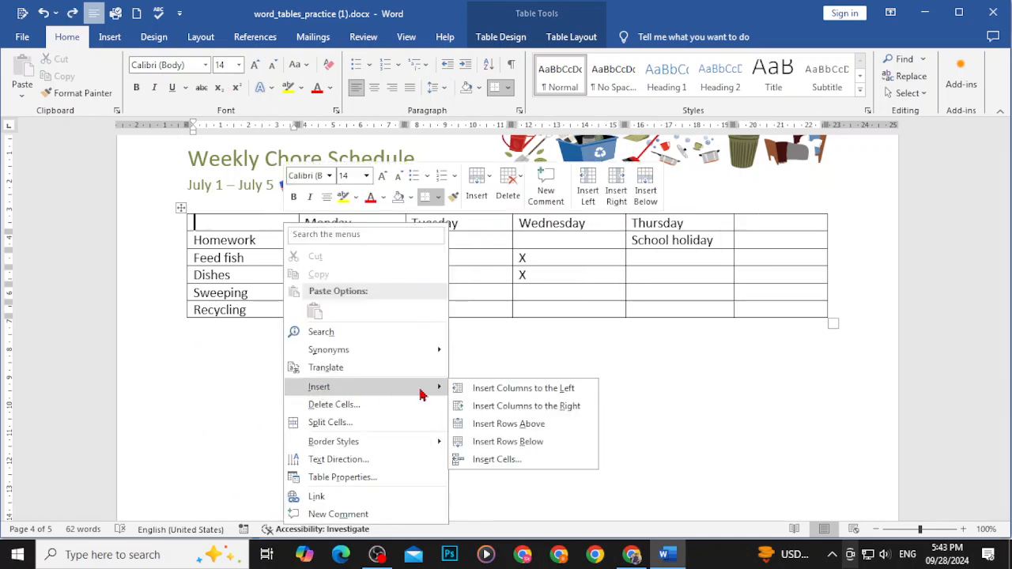
{"action": "left_click", "coordinate": [508, 406]}
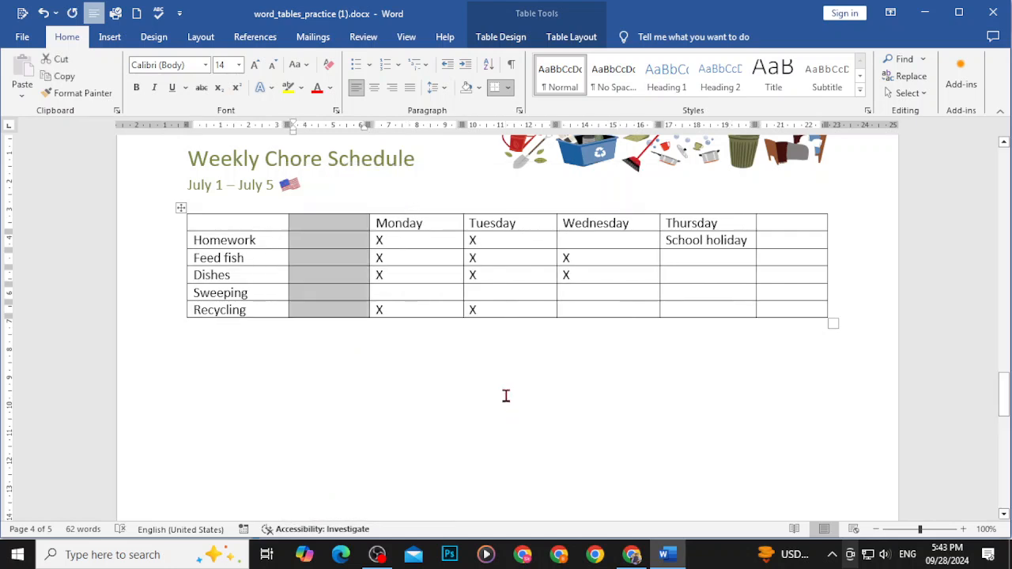
{"action": "key", "text": "ctrl+z"}
Try inserting an empty row above the chore table's header row, then undo it
{"action": "right_click", "coordinate": [251, 230]}
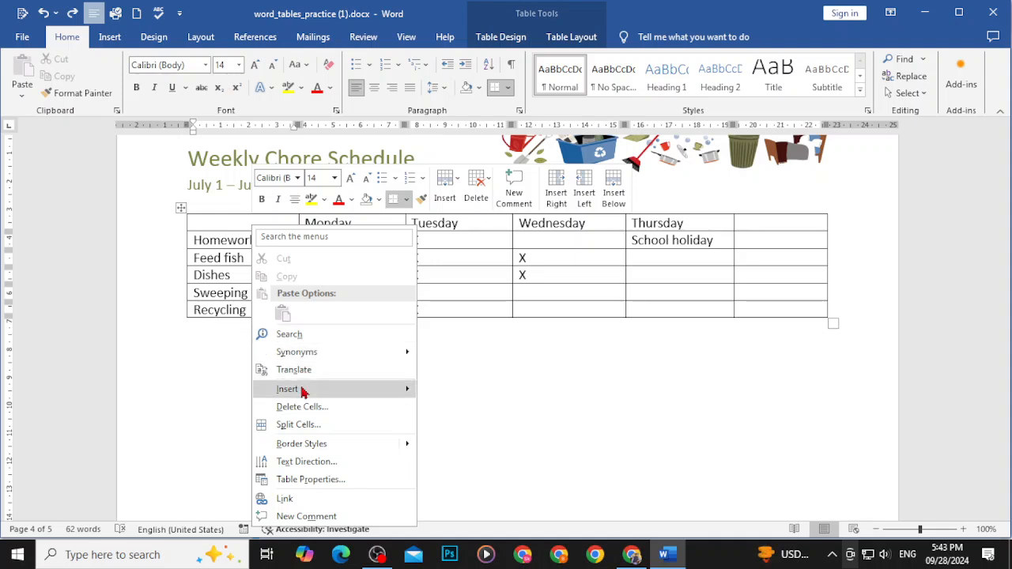
{"action": "mouse_move", "coordinate": [309, 392]}
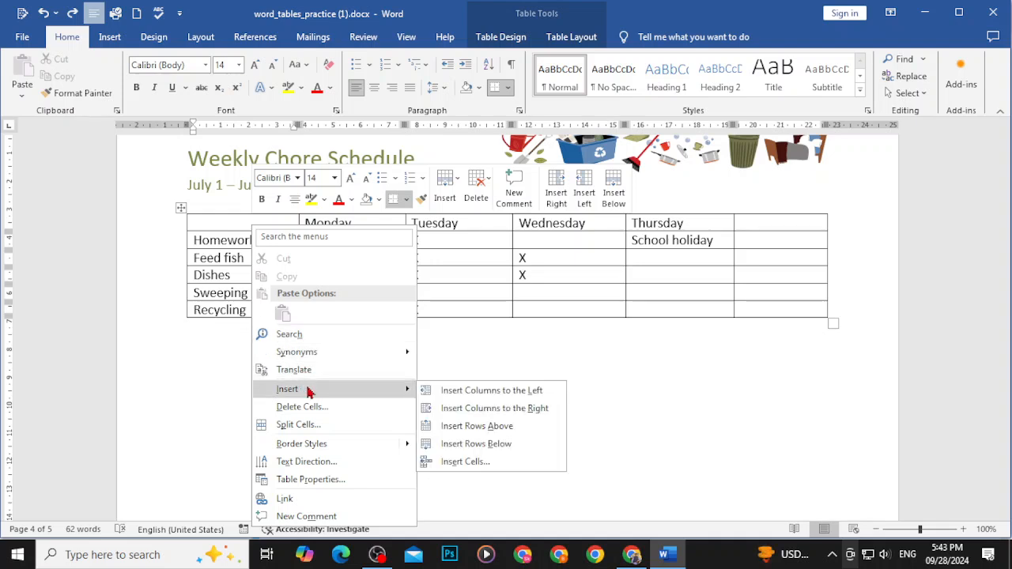
{"action": "left_click", "coordinate": [477, 426]}
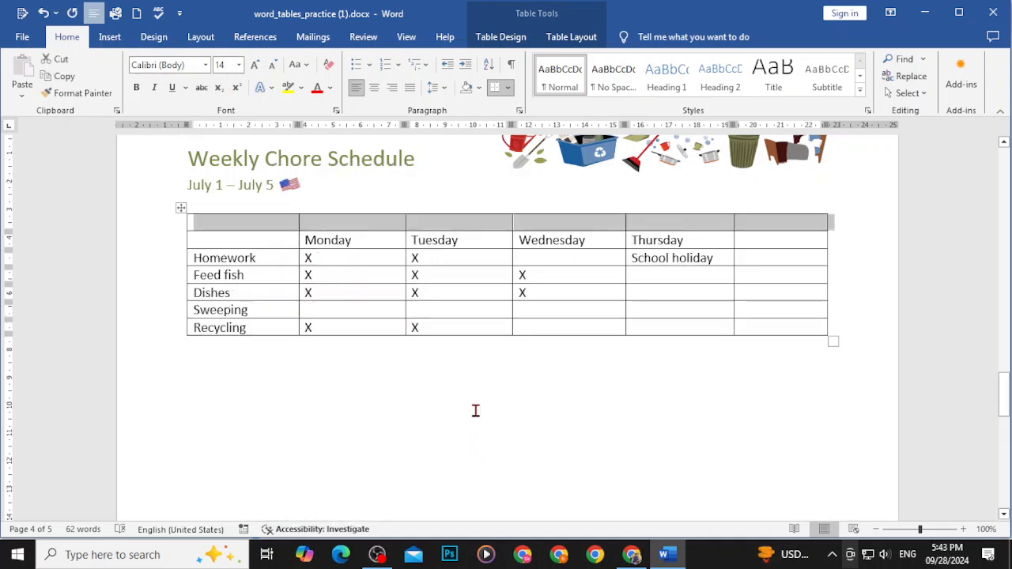
{"action": "key", "text": "ctrl+z"}
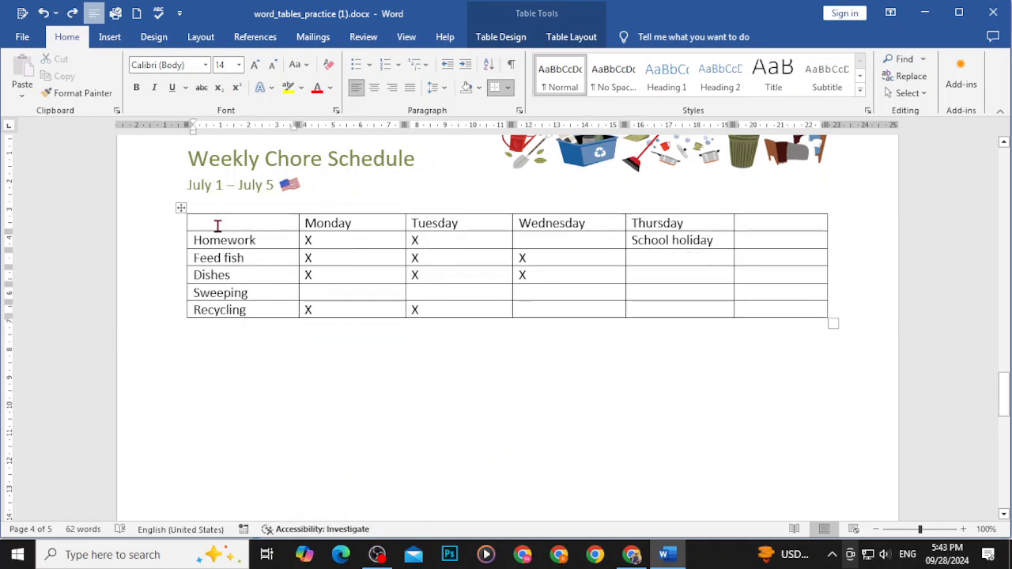
Try inserting an empty row between the header row and Homework, then remove it
{"action": "right_click", "coordinate": [217, 225]}
{"action": "mouse_move", "coordinate": [271, 360]}
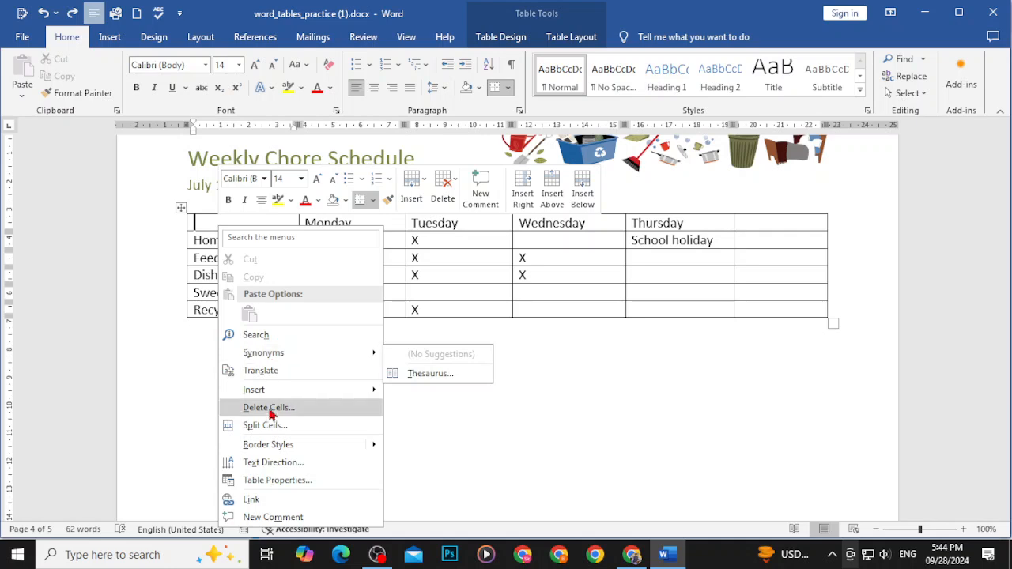
{"action": "mouse_move", "coordinate": [272, 389]}
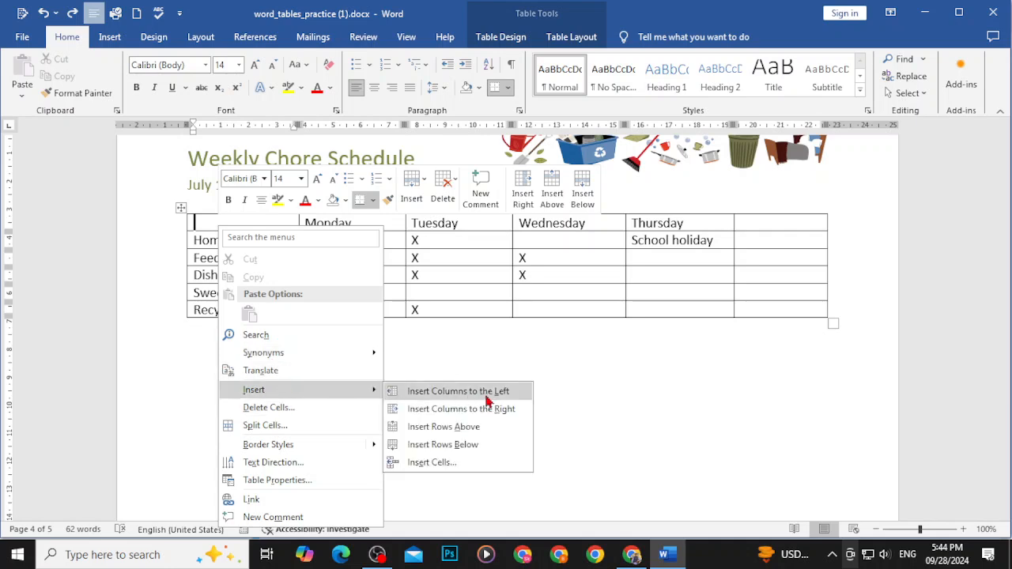
{"action": "left_click", "coordinate": [433, 445]}
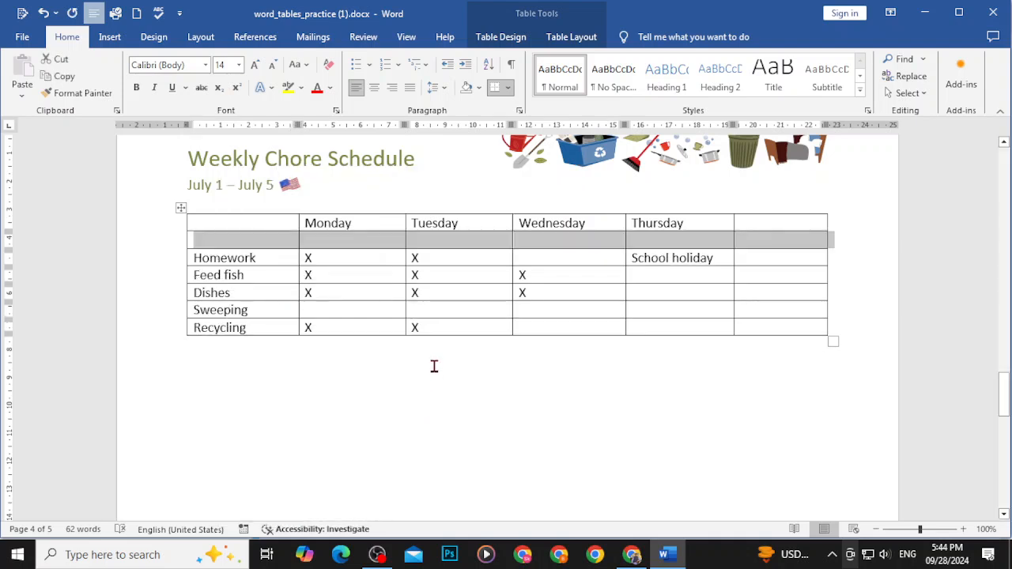
{"action": "key", "text": "BackSpace"}
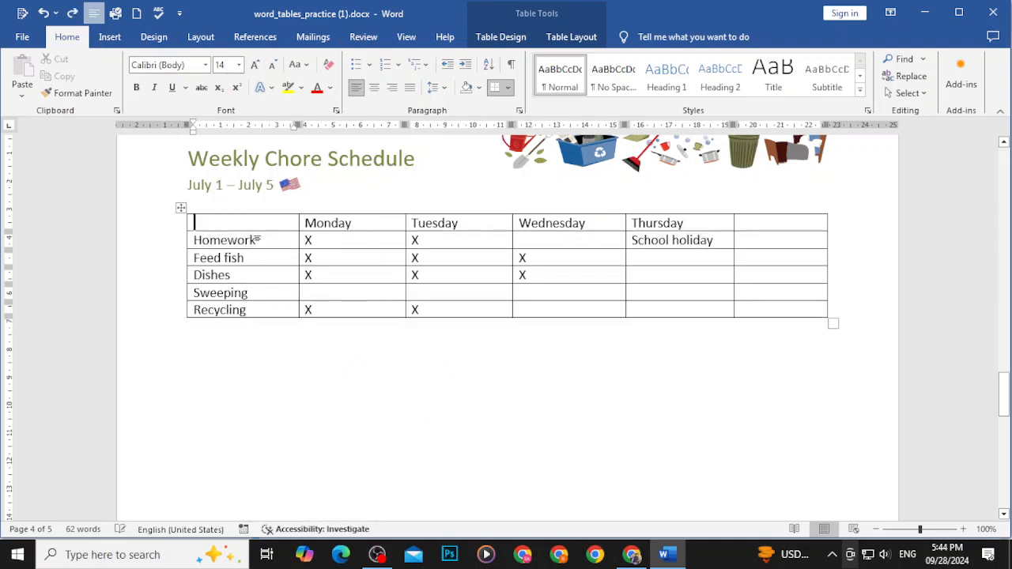
From the first header cell, try the Insert Cells option Insert entire row, then undo it
{"action": "right_click", "coordinate": [254, 231]}
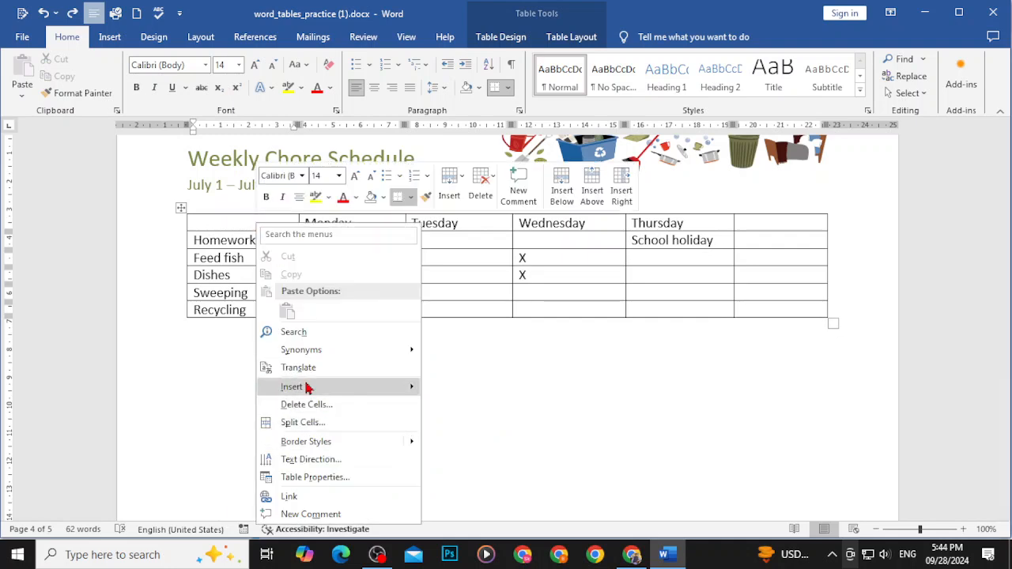
{"action": "mouse_move", "coordinate": [309, 387]}
{"action": "left_click", "coordinate": [470, 459]}
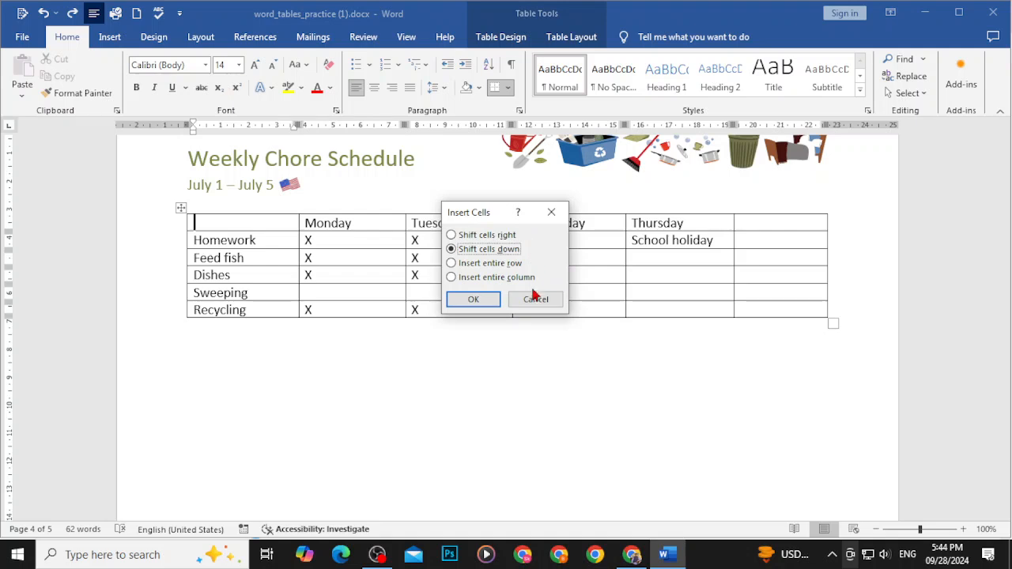
{"action": "left_click", "coordinate": [483, 268]}
{"action": "left_click", "coordinate": [465, 300]}
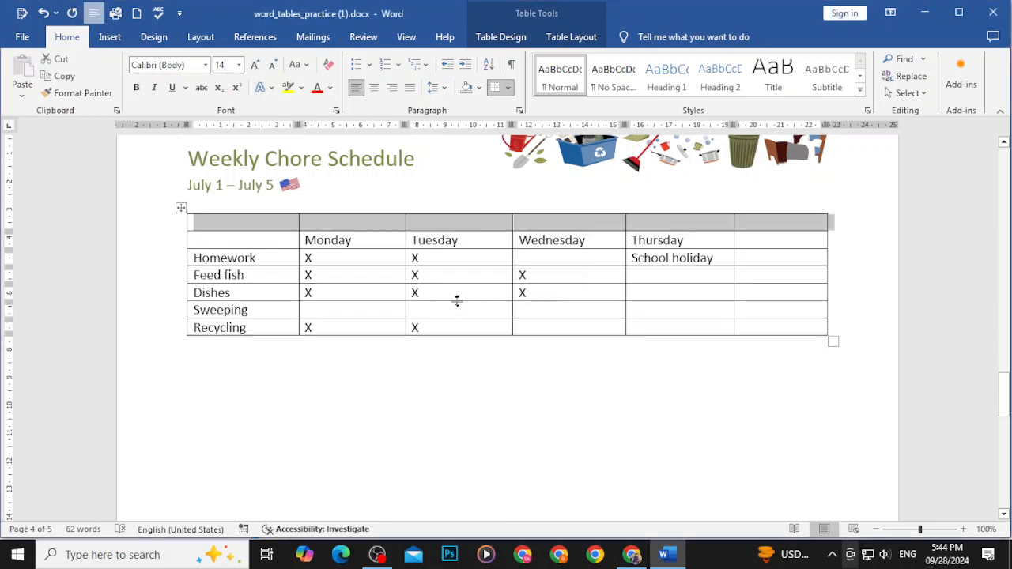
{"action": "key", "text": "ctrl+z"}
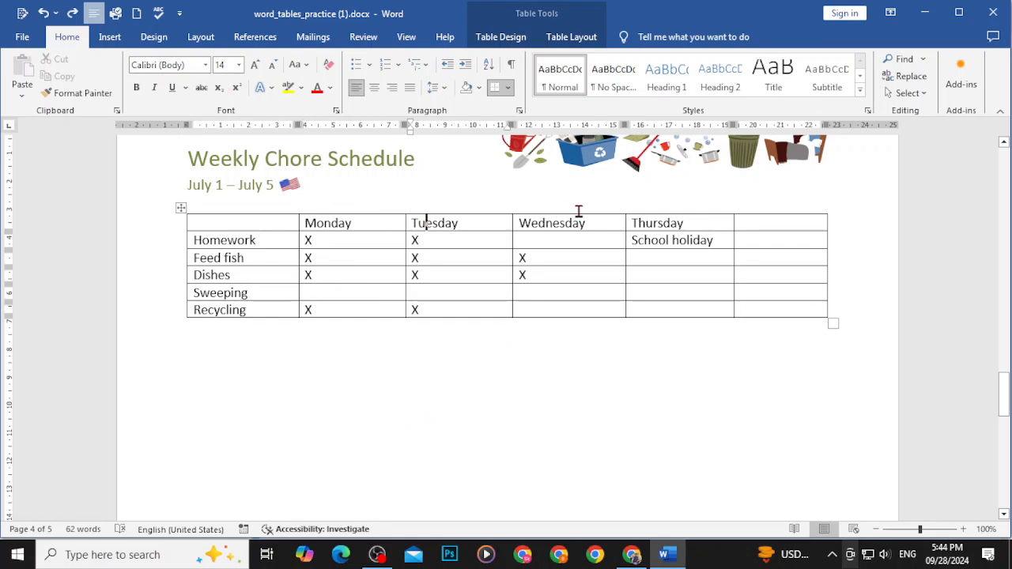
{"action": "left_click", "coordinate": [623, 208]}
{"action": "left_click", "coordinate": [667, 223]}
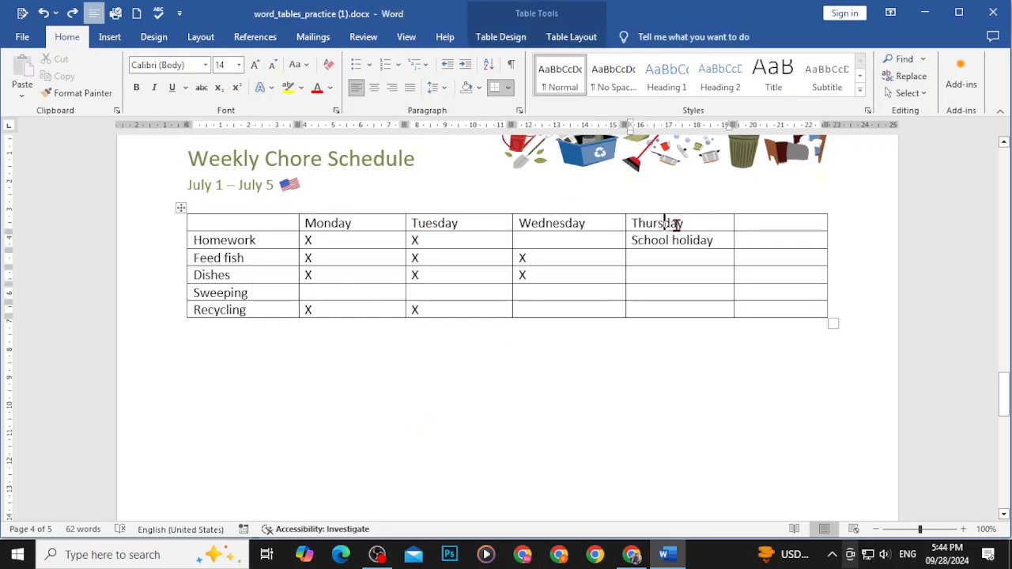
{"action": "left_click", "coordinate": [632, 223]}
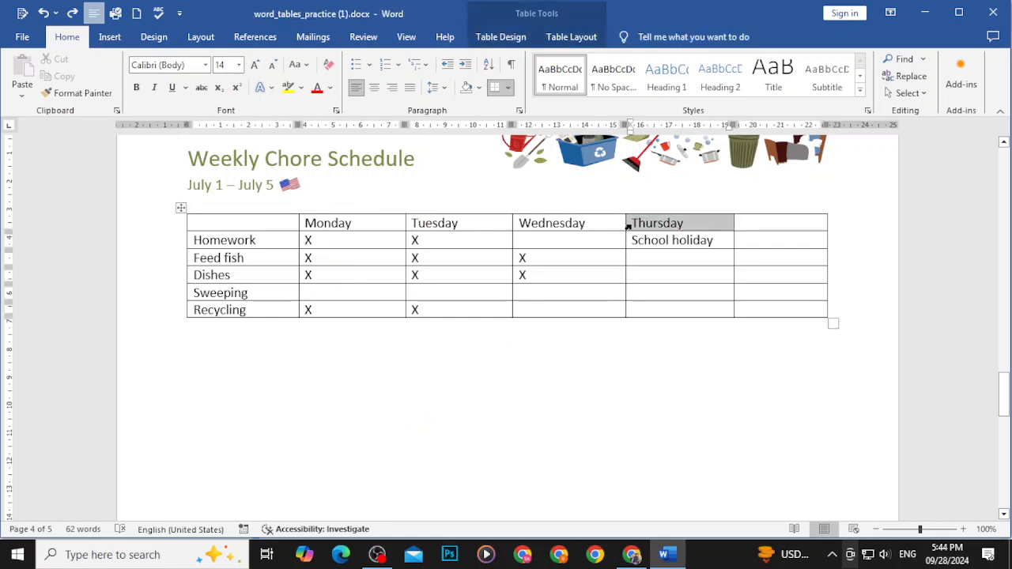
{"action": "left_click", "coordinate": [620, 274]}
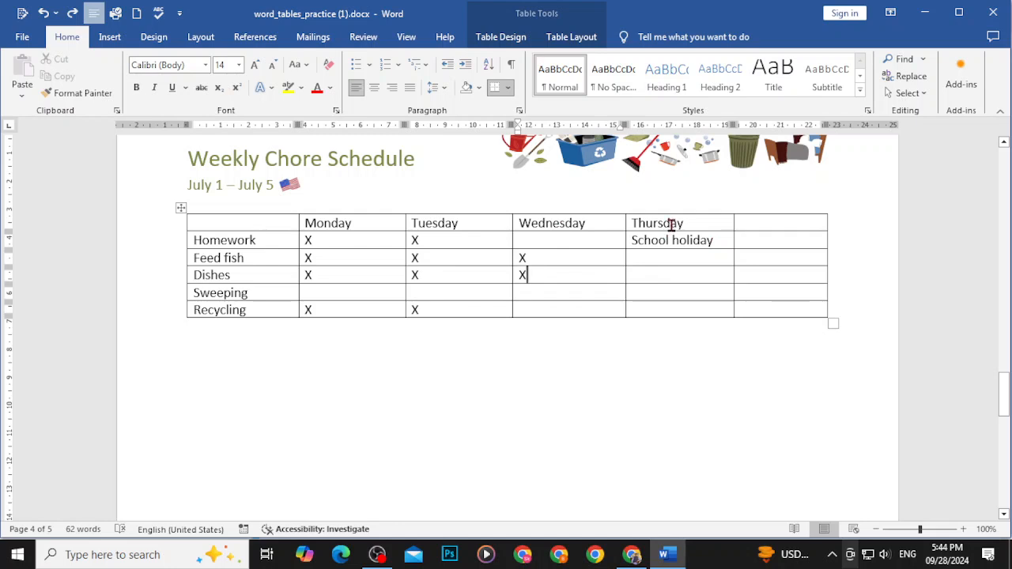
Insert an empty column to the right of the Wednesday column in the chore table
{"action": "right_click", "coordinate": [596, 223]}
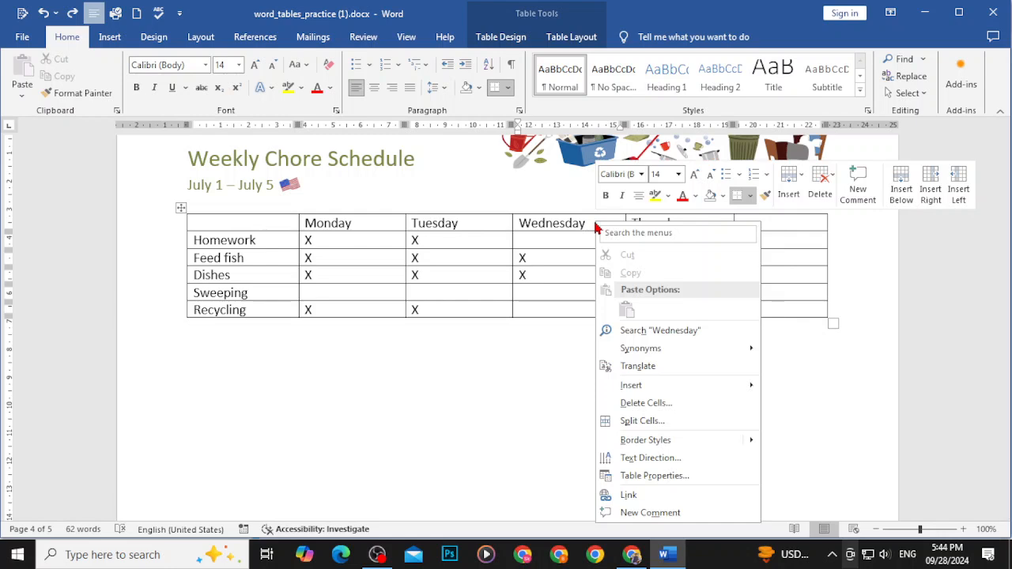
{"action": "mouse_move", "coordinate": [637, 385]}
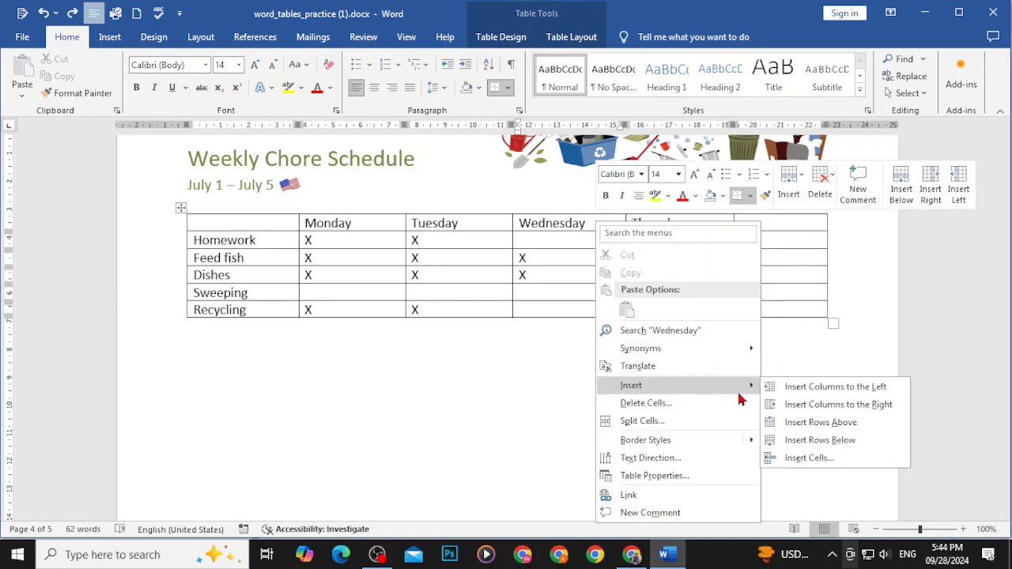
{"action": "left_click", "coordinate": [826, 403]}
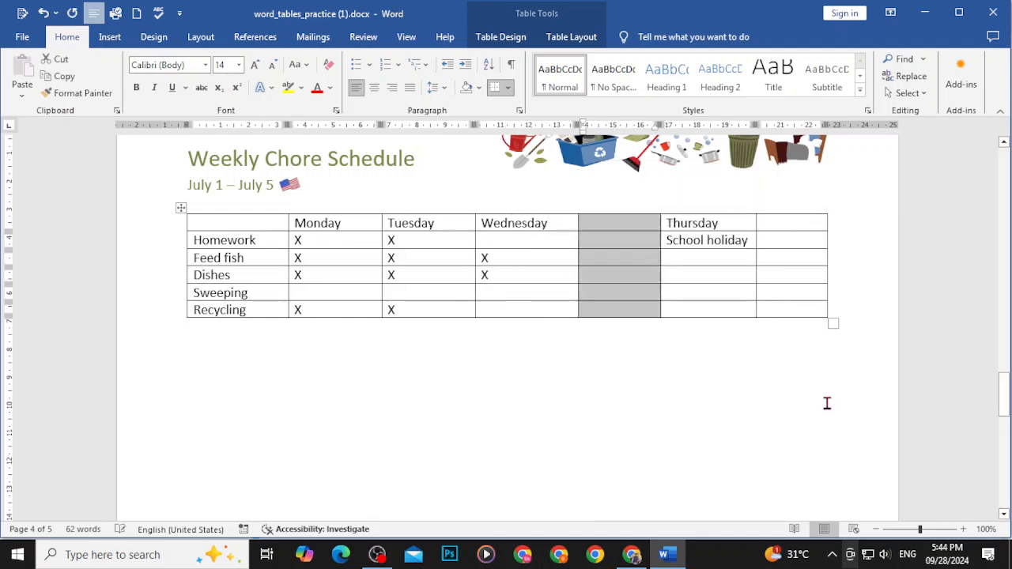
Enter "Friday" as the heading of the empty column between Wednesday and Thursday
{"action": "left_click", "coordinate": [596, 232]}
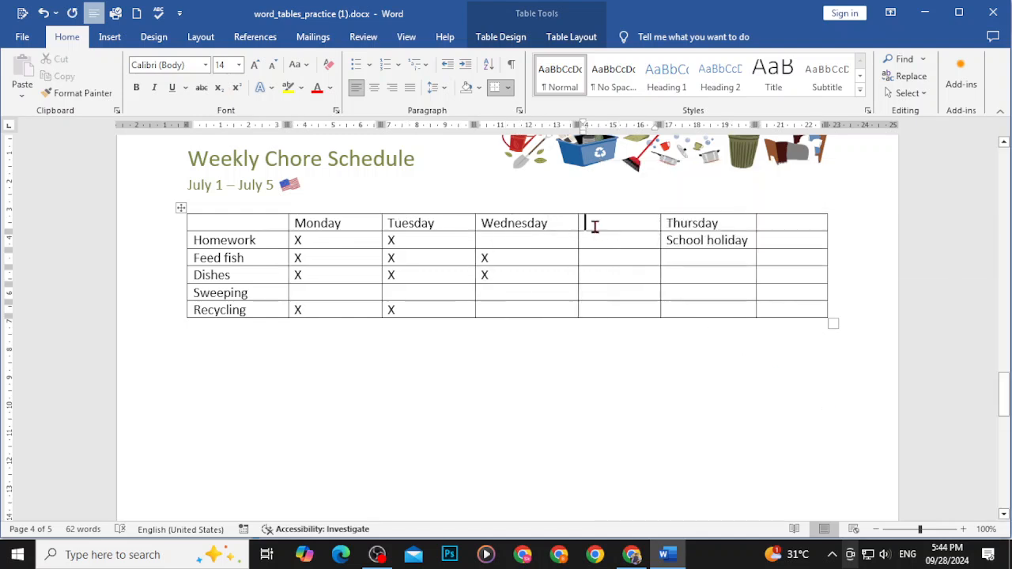
{"action": "type", "text": "G"}
{"action": "key", "text": "BackSpace"}
{"action": "type", "text": "Friday"}
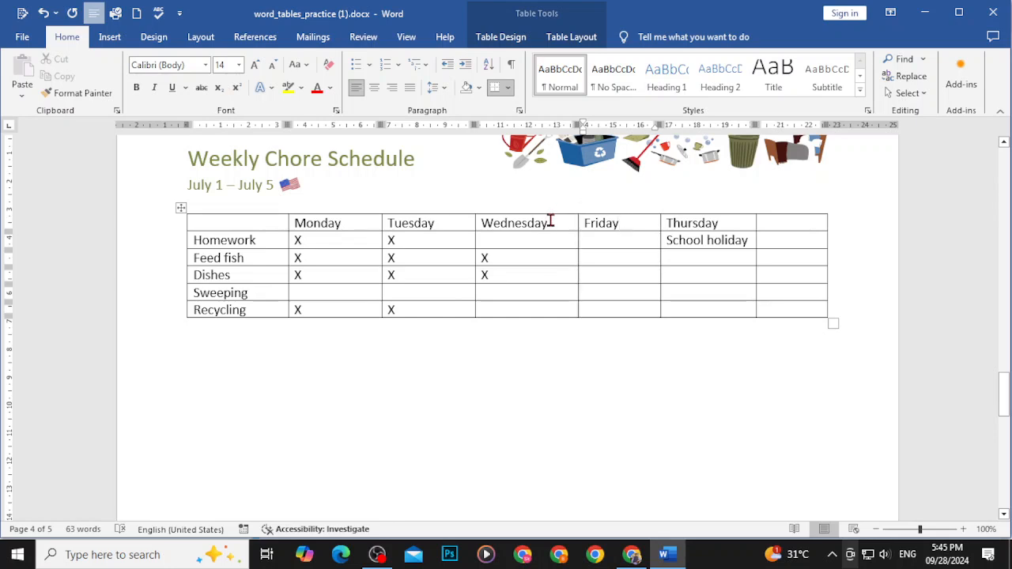
Try inserting an empty column to the left of Wednesday, then undo it together with the "Friday" heading
{"action": "left_click", "coordinate": [524, 222]}
{"action": "right_click", "coordinate": [529, 226]}
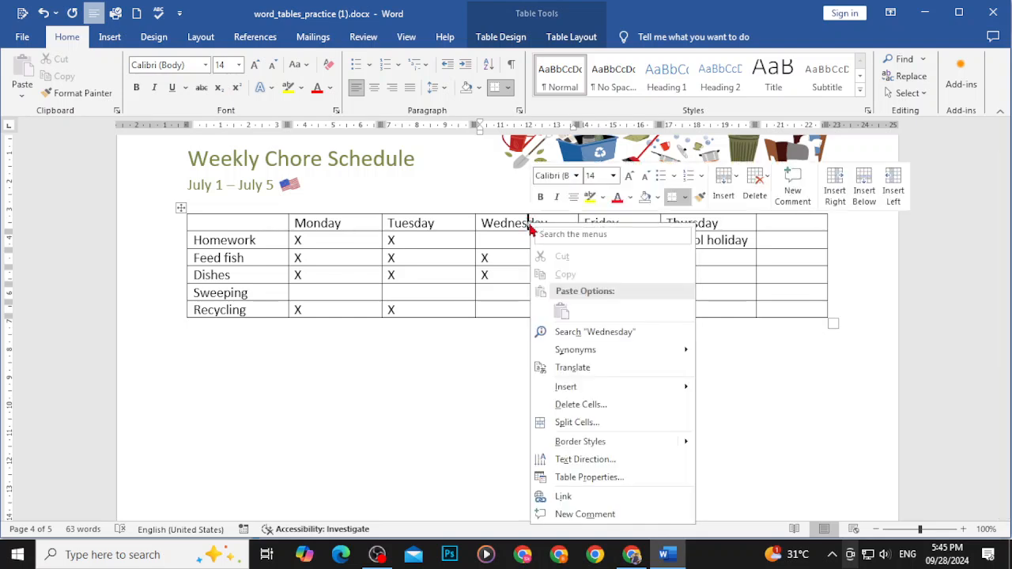
{"action": "mouse_move", "coordinate": [572, 388]}
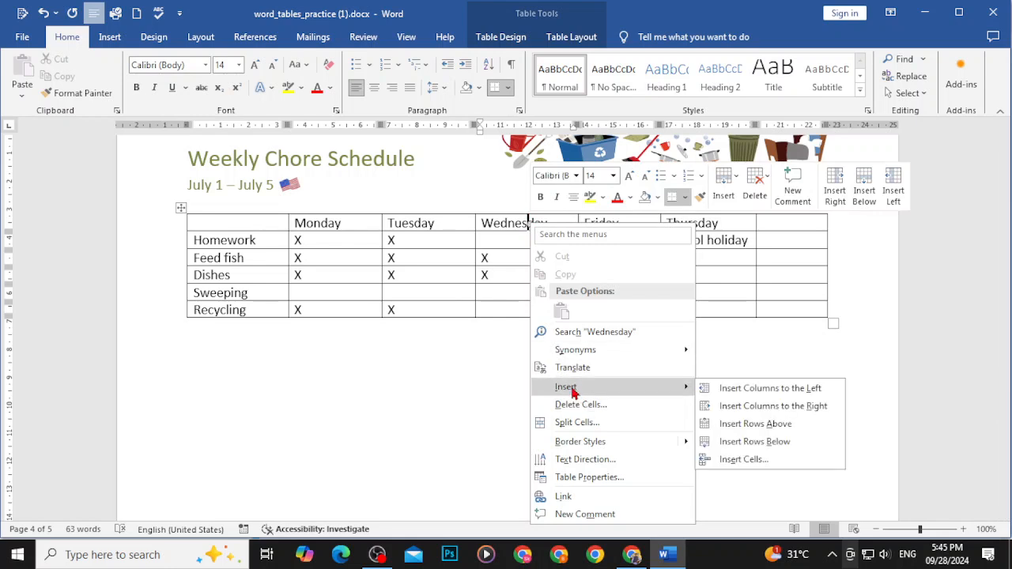
{"action": "left_click", "coordinate": [751, 389]}
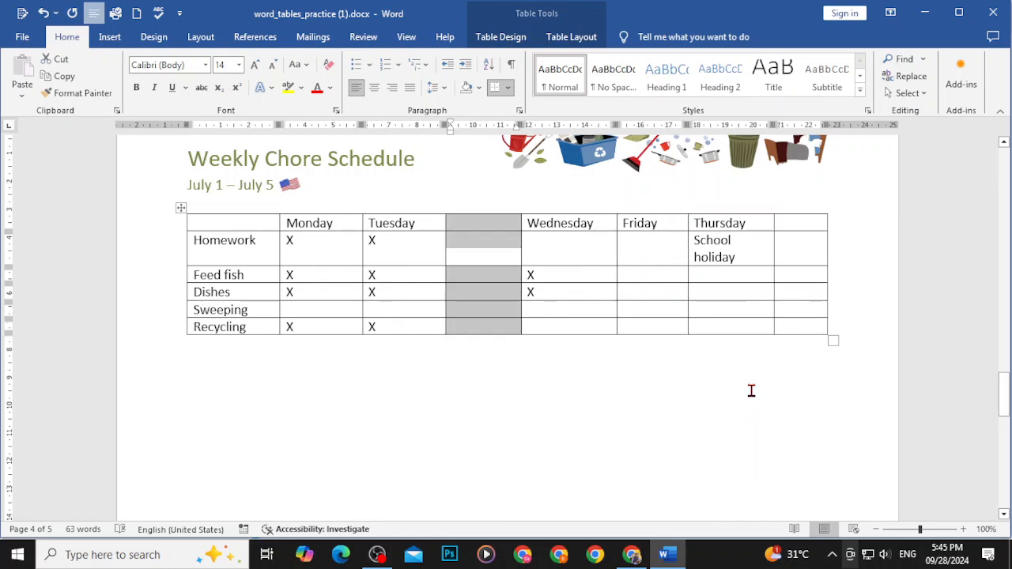
{"action": "key", "text": "ctrl+z"}
{"action": "key", "text": "ctrl+z"}
{"action": "key", "text": "ctrl+z"}
{"action": "key", "text": "ctrl+z"}
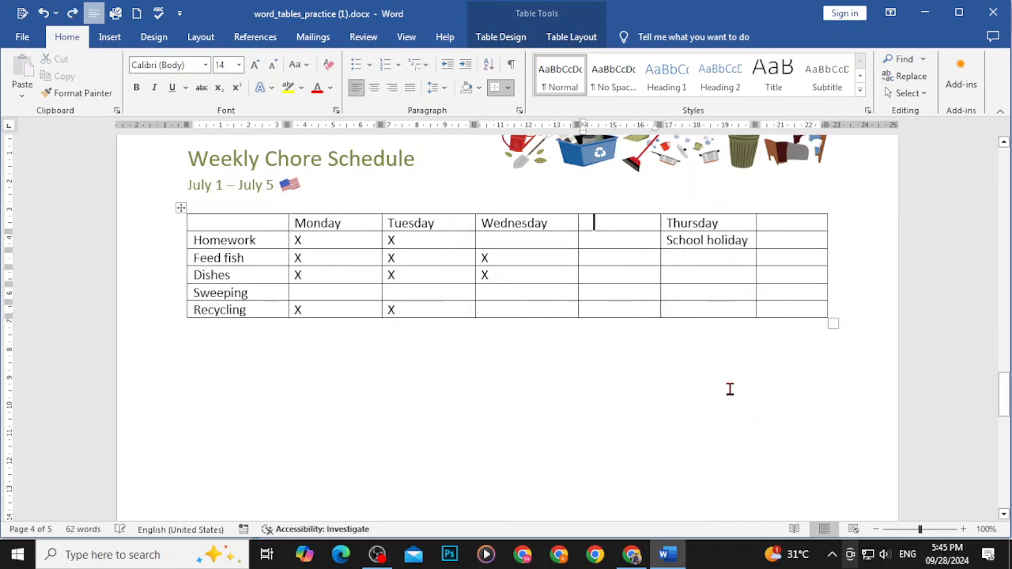
Undo the remaining inserted columns in the chore table, and check the browser lesson's instructions for deleting a row or column
{"action": "key", "text": "ctrl+z"}
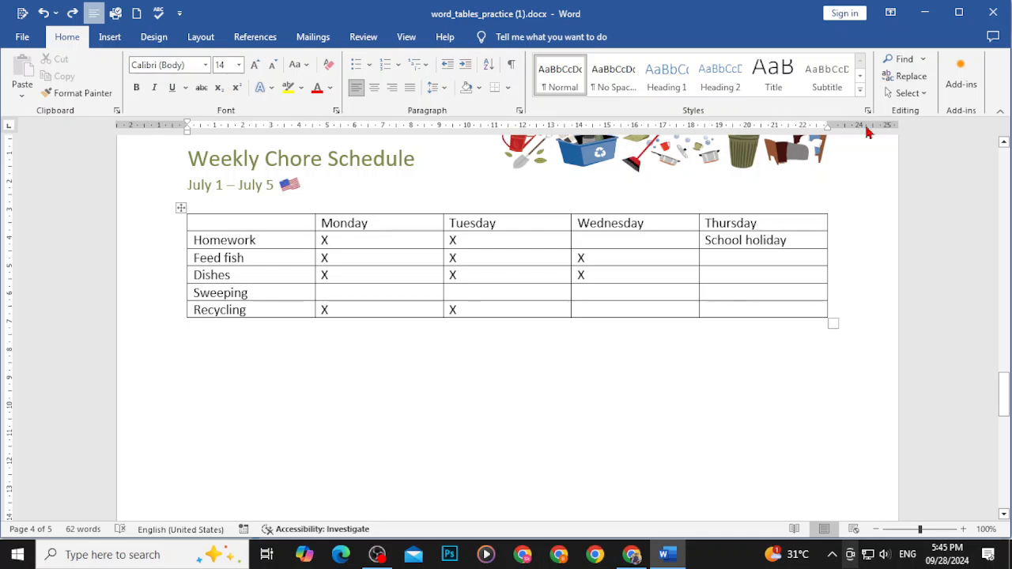
{"action": "left_click", "coordinate": [924, 13]}
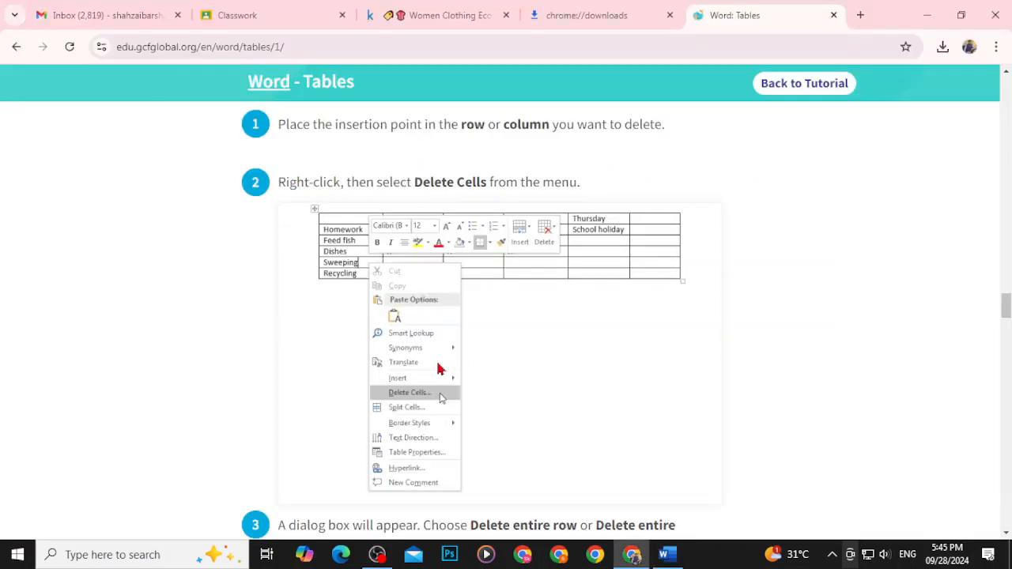
{"action": "left_click", "coordinate": [927, 15]}
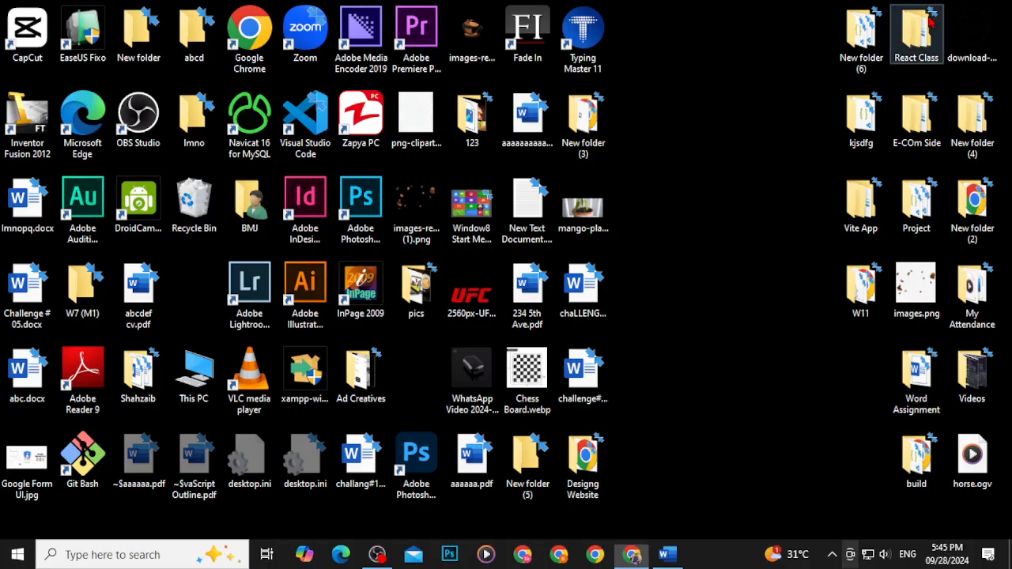
{"action": "left_click", "coordinate": [668, 554]}
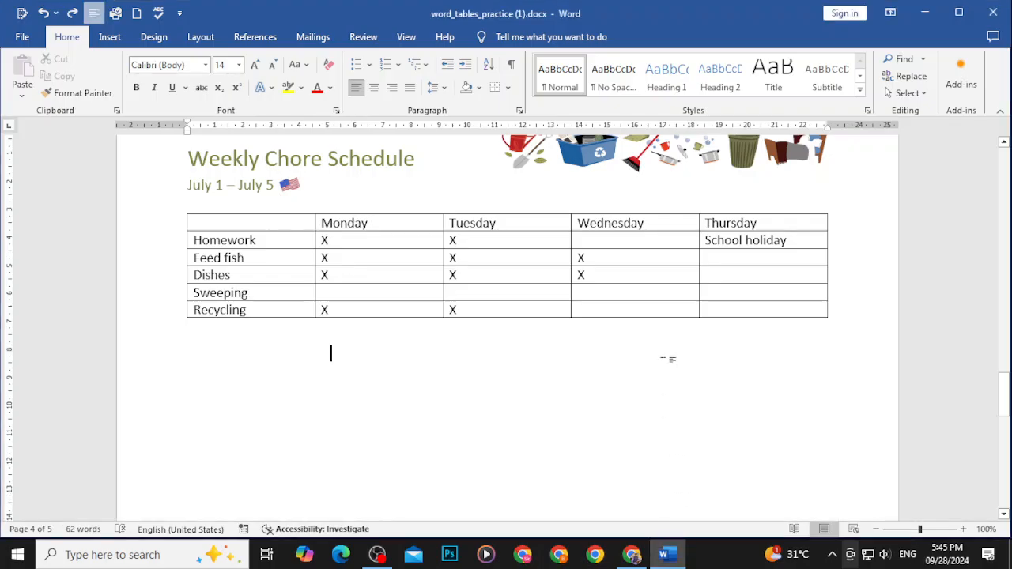
From the Wednesday header cell, try the Delete Cells option Delete entire row, then undo it
{"action": "left_click", "coordinate": [613, 228]}
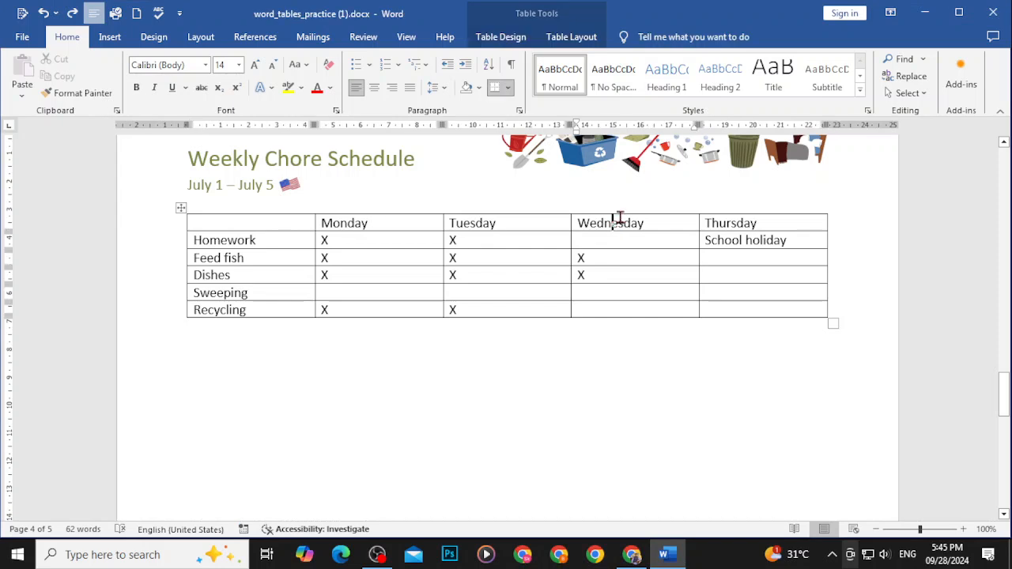
{"action": "right_click", "coordinate": [646, 228]}
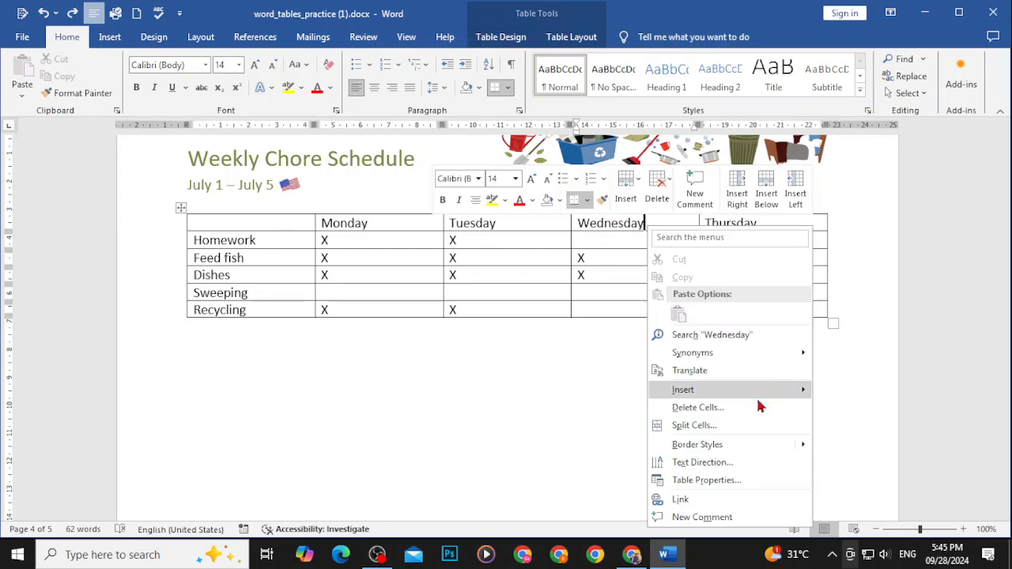
{"action": "left_click", "coordinate": [696, 408]}
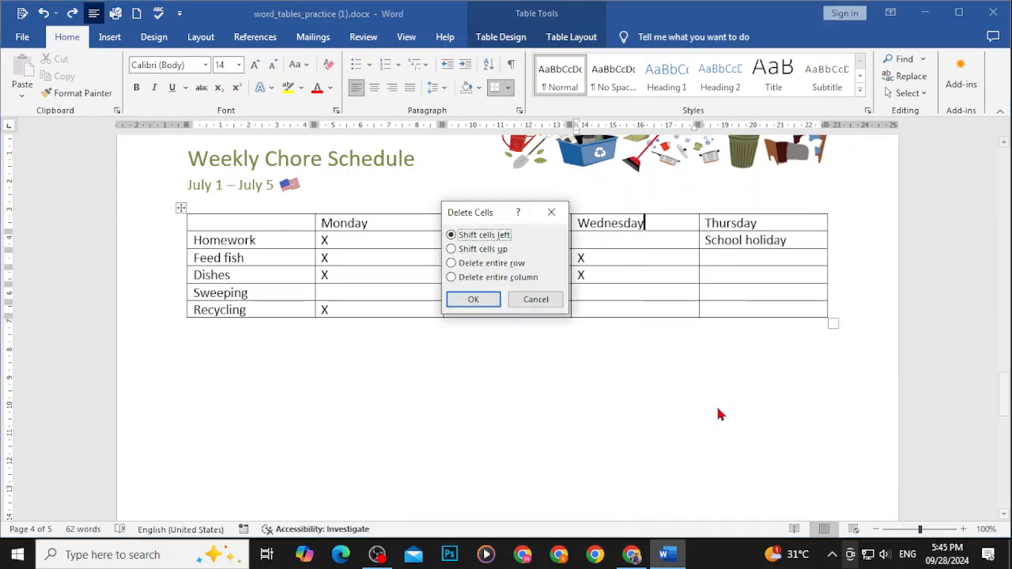
{"action": "left_click", "coordinate": [468, 269]}
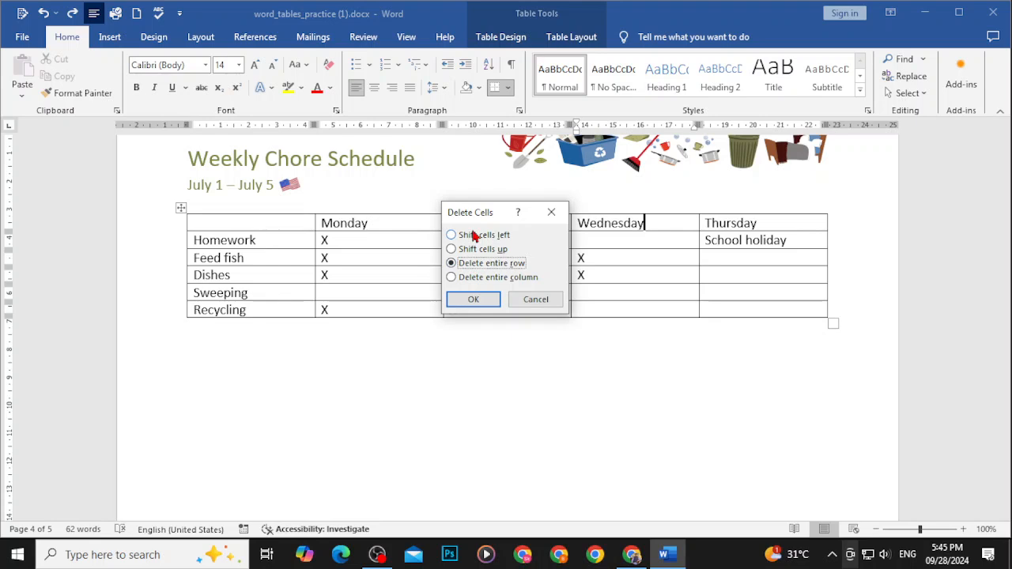
{"action": "left_click", "coordinate": [493, 299]}
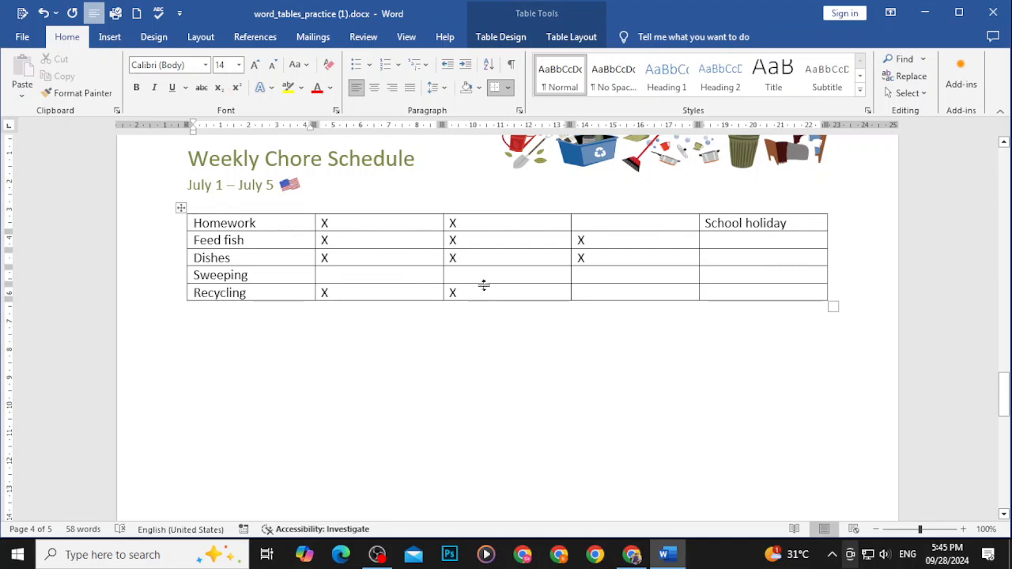
{"action": "key", "text": "ctrl+z"}
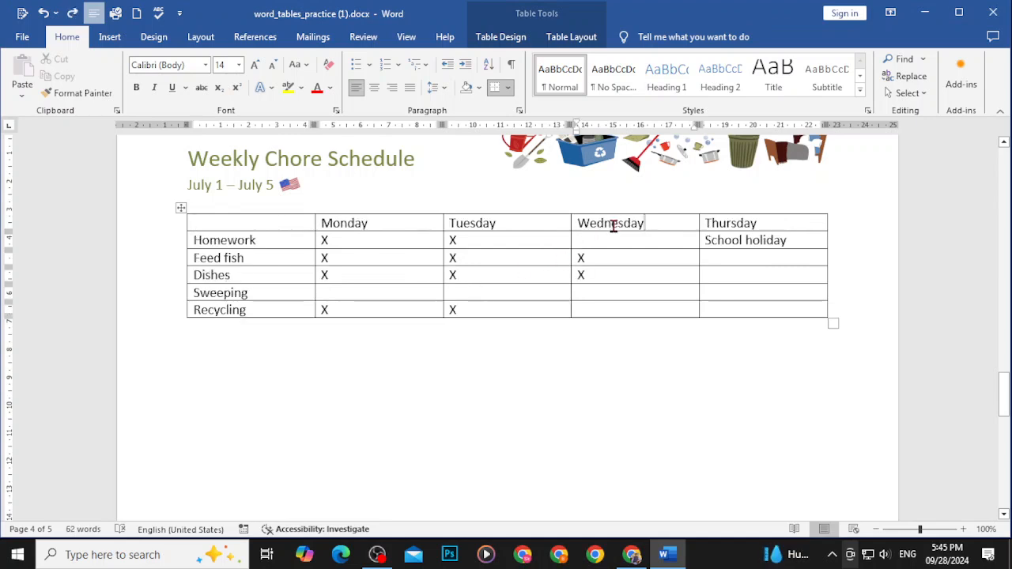
Try deleting the entire Wednesday column with Delete Cells, then undo the deletion
{"action": "right_click", "coordinate": [612, 223]}
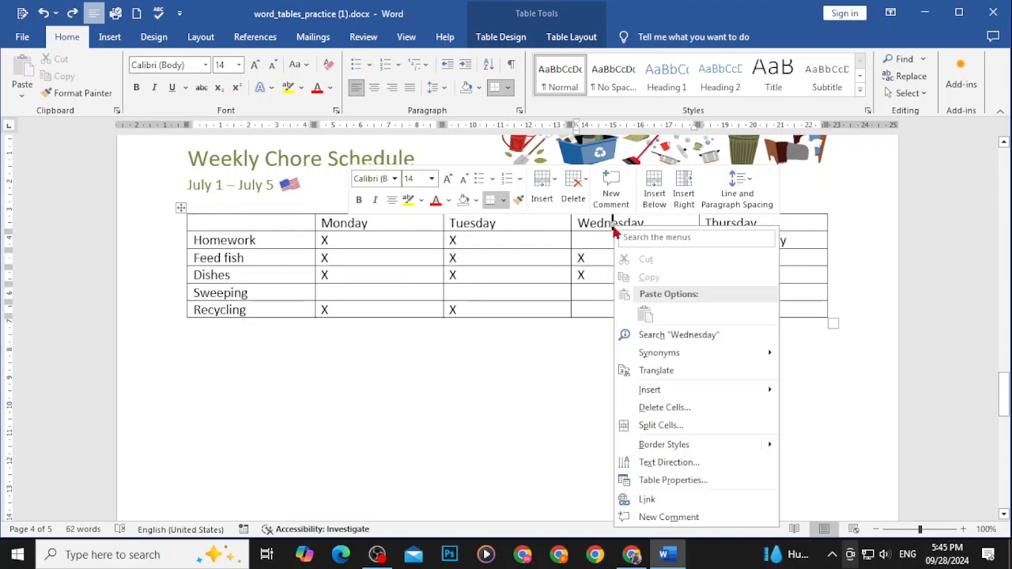
{"action": "left_click", "coordinate": [656, 407]}
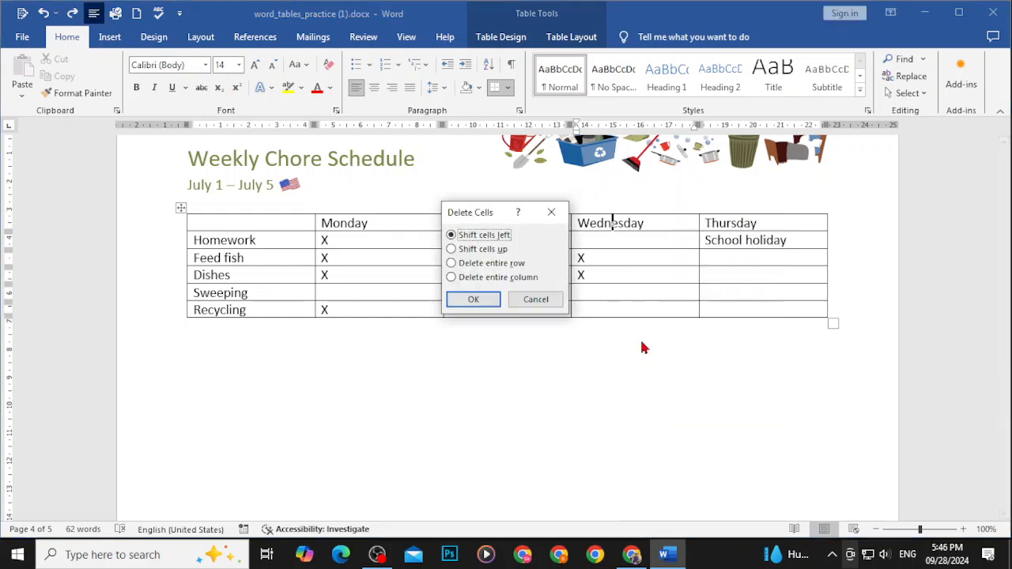
{"action": "left_click", "coordinate": [473, 299]}
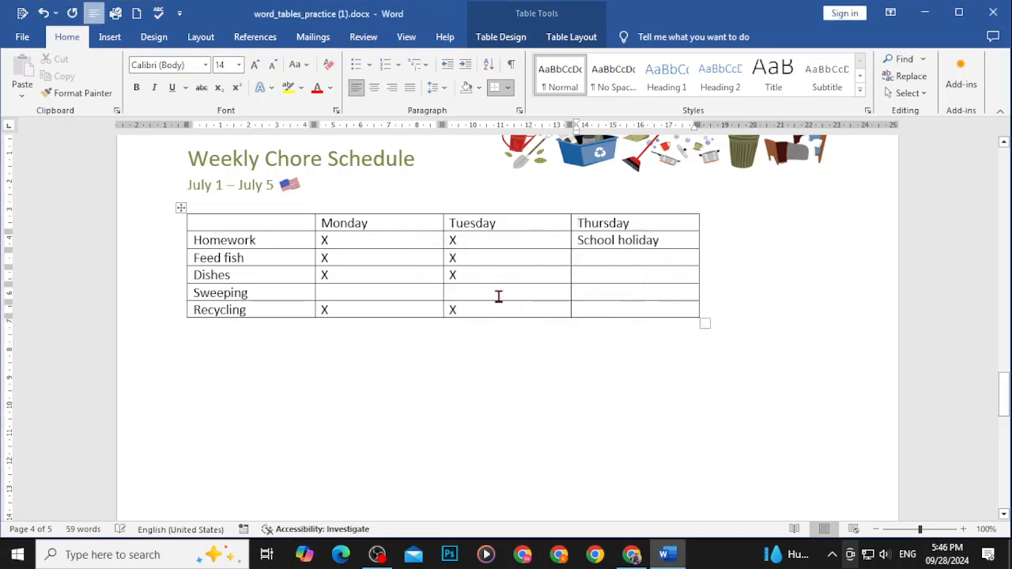
{"action": "key", "text": "ctrl+z"}
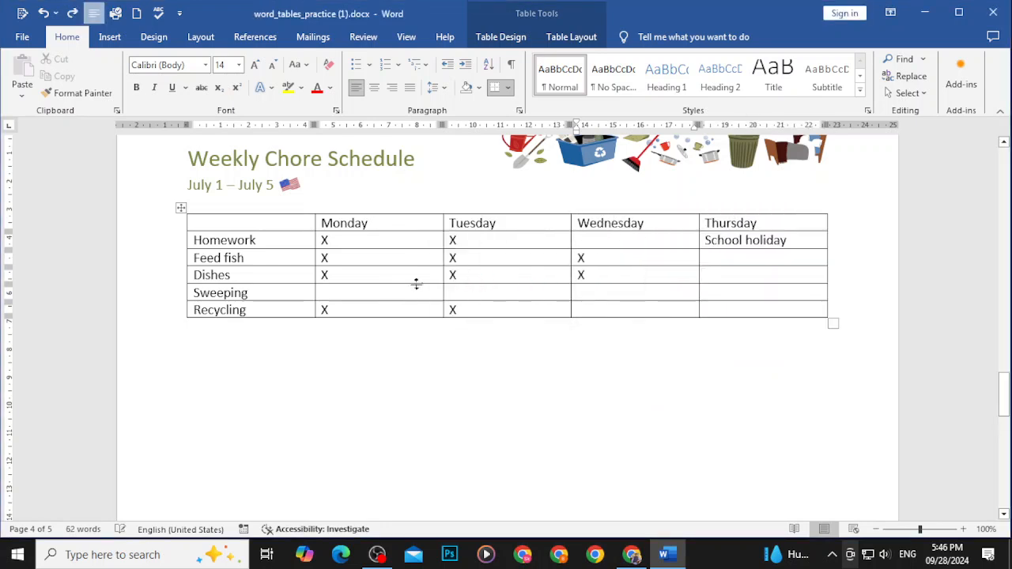
Fill the Dishes row with "XX" under Tuesday, "XY" under Wednesday and "XYZ" under Thursday
{"action": "left_click", "coordinate": [472, 275]}
{"action": "type", "text": "X"}
{"action": "left_click", "coordinate": [637, 270]}
{"action": "type", "text": "Y"}
{"action": "left_click", "coordinate": [789, 278]}
{"action": "type", "text": "X"}
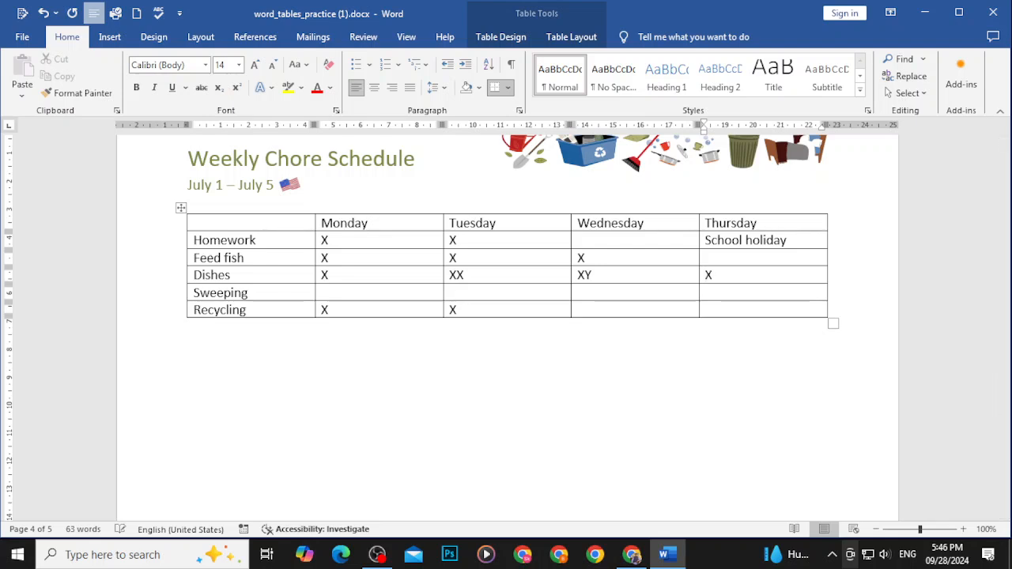
{"action": "left_click", "coordinate": [530, 341]}
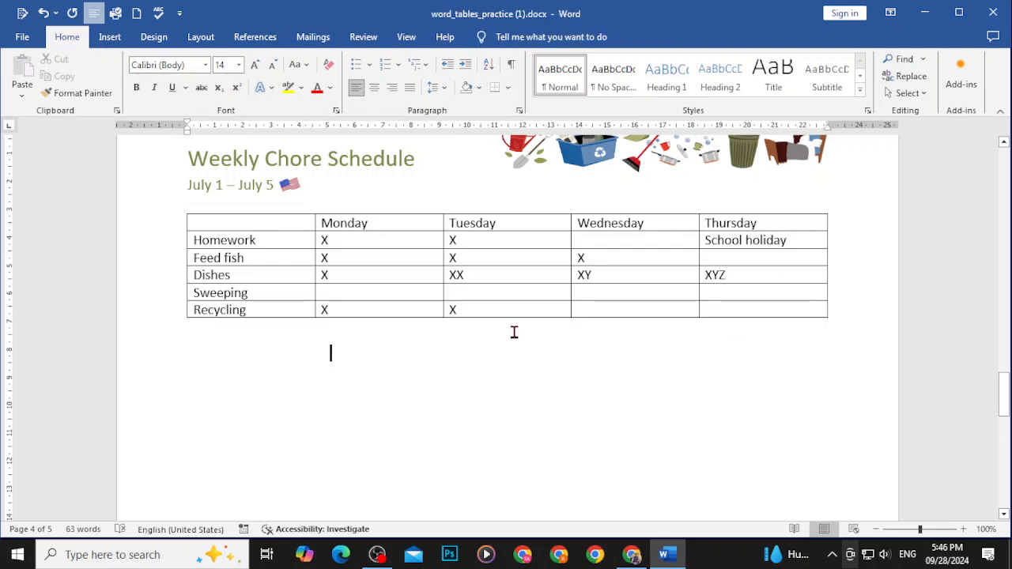
Try deleting the "XX" cell in the Dishes row with the Shift cells up option, then undo it
{"action": "right_click", "coordinate": [506, 279]}
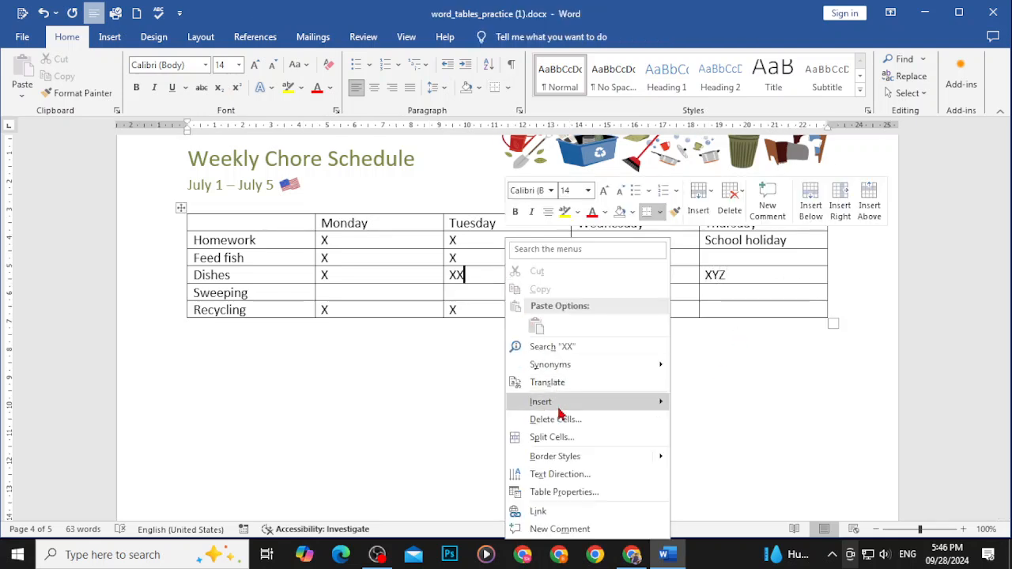
{"action": "left_click", "coordinate": [557, 419]}
{"action": "left_click", "coordinate": [495, 251]}
{"action": "left_click", "coordinate": [491, 300]}
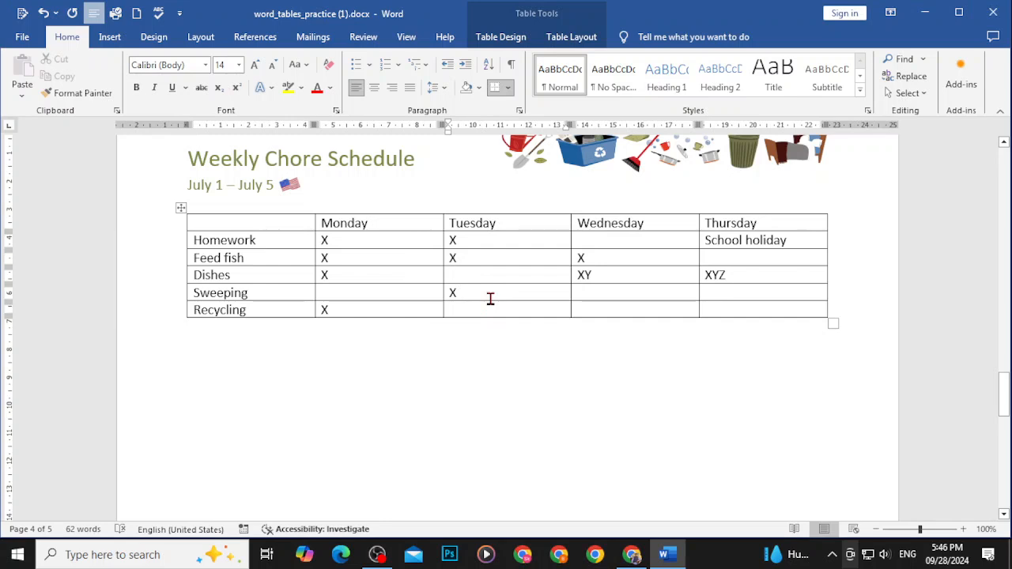
{"action": "key", "text": "ctrl+z"}
Delete the "XX" cell in the Dishes row using the Shift cells left option
{"action": "right_click", "coordinate": [458, 276]}
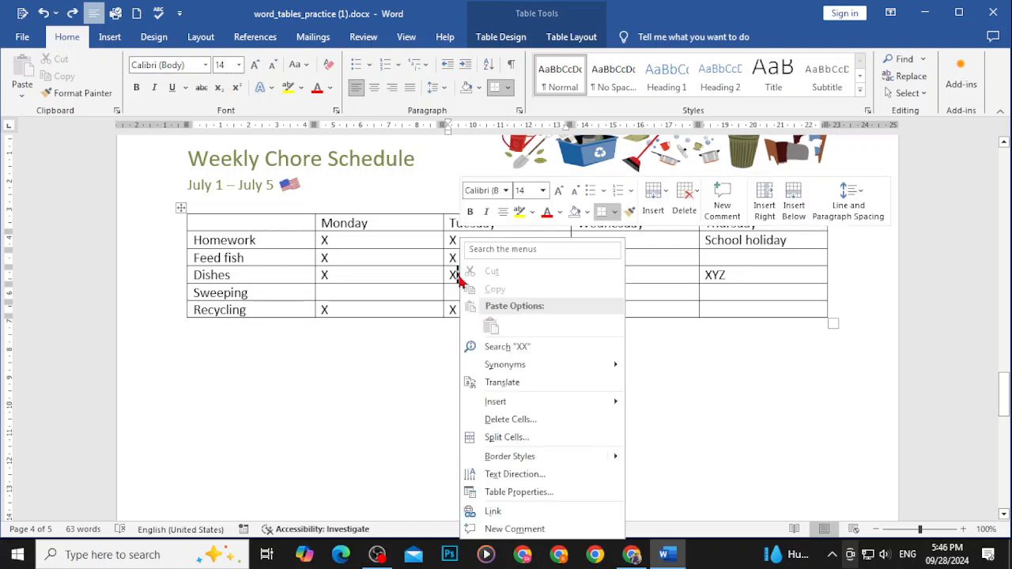
{"action": "left_click", "coordinate": [518, 420]}
{"action": "left_click", "coordinate": [481, 252]}
{"action": "left_click", "coordinate": [469, 236]}
{"action": "left_click", "coordinate": [481, 298]}
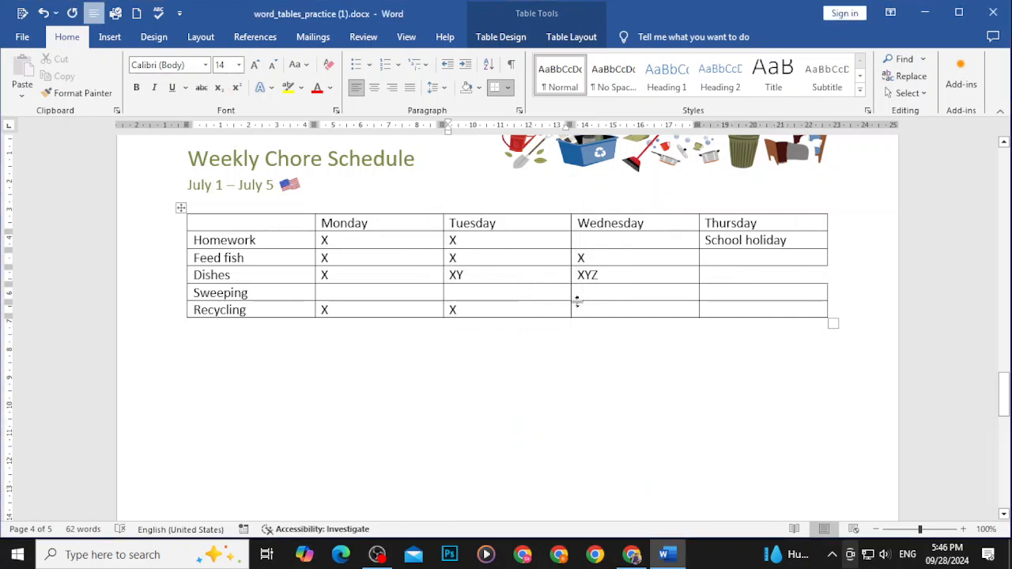
Glance at the browser lesson, then try deleting the entire Tuesday column with Delete Cells and undo it
{"action": "left_click", "coordinate": [631, 554]}
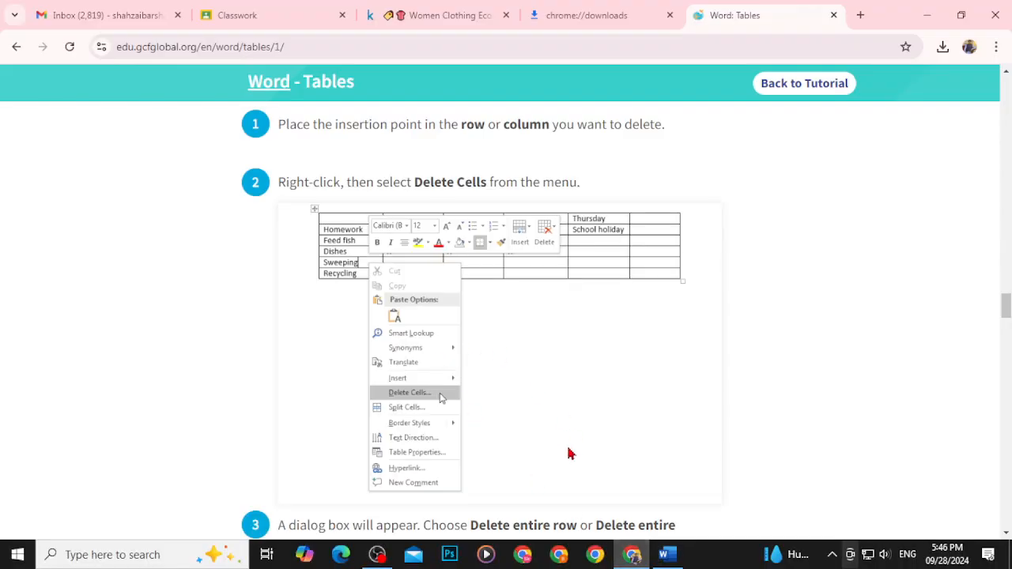
{"action": "left_click", "coordinate": [665, 555]}
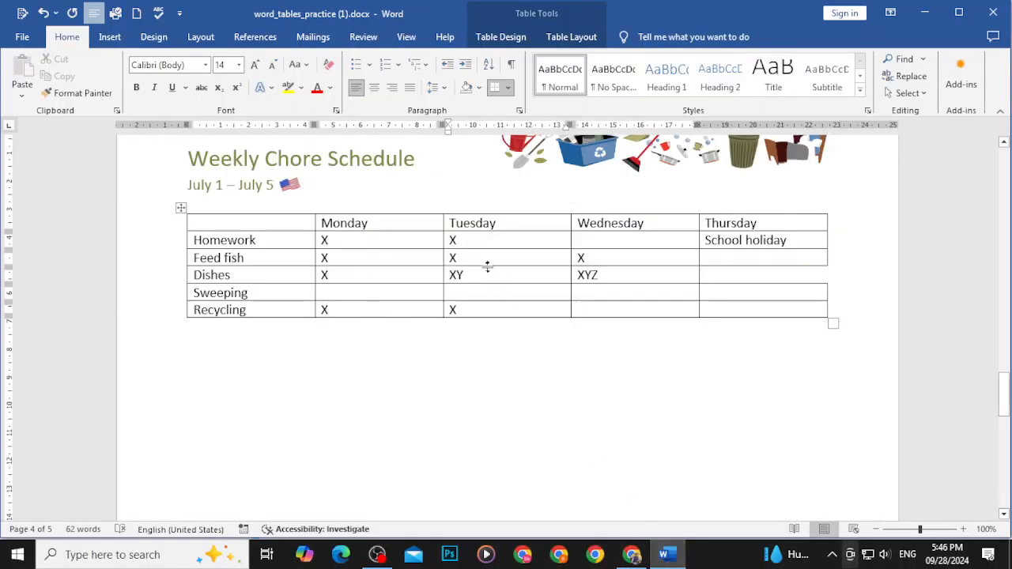
{"action": "right_click", "coordinate": [475, 226]}
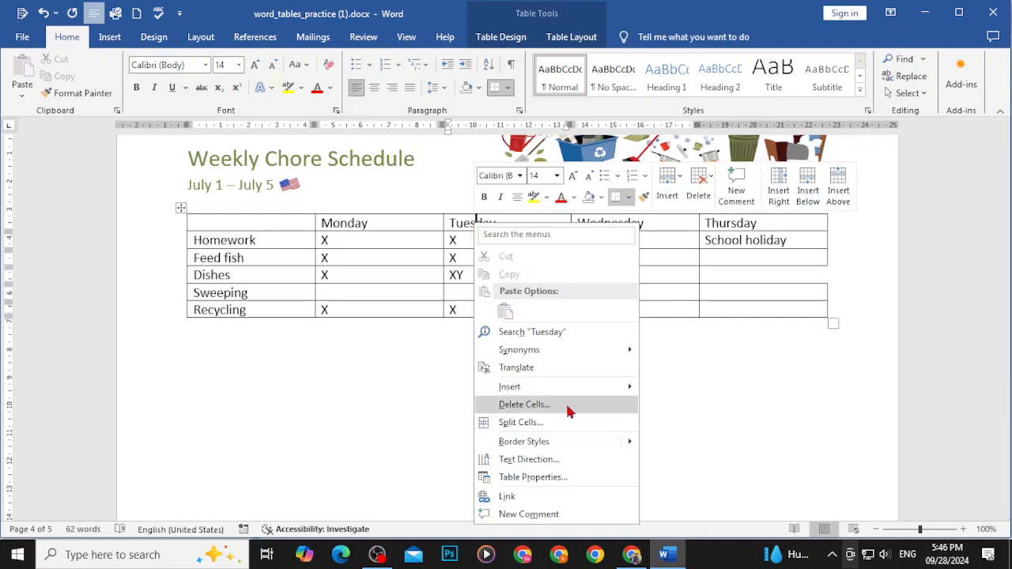
{"action": "left_click", "coordinate": [549, 405]}
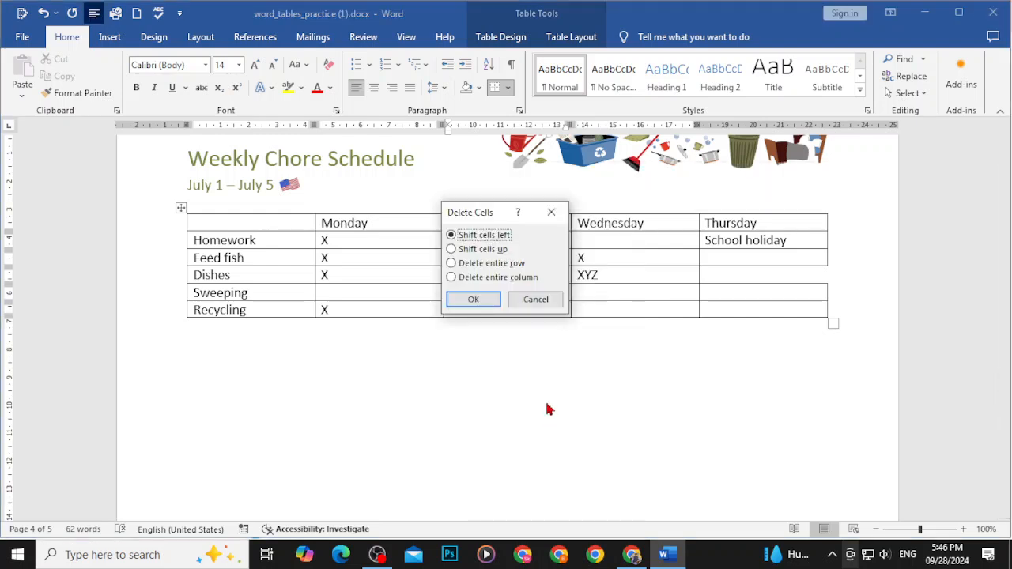
{"action": "left_click", "coordinate": [480, 278]}
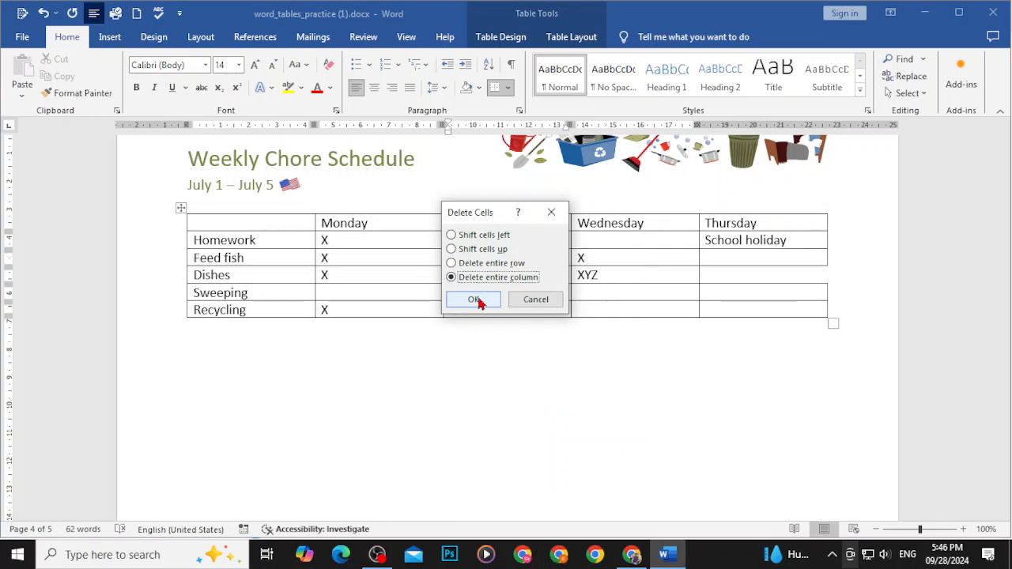
{"action": "left_click", "coordinate": [474, 300]}
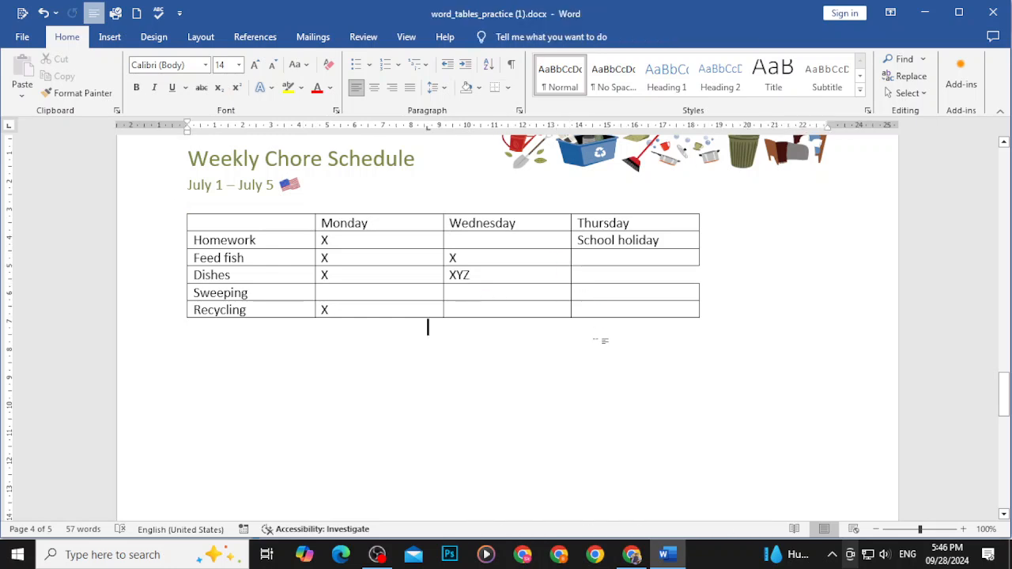
{"action": "key", "text": "ctrl+z"}
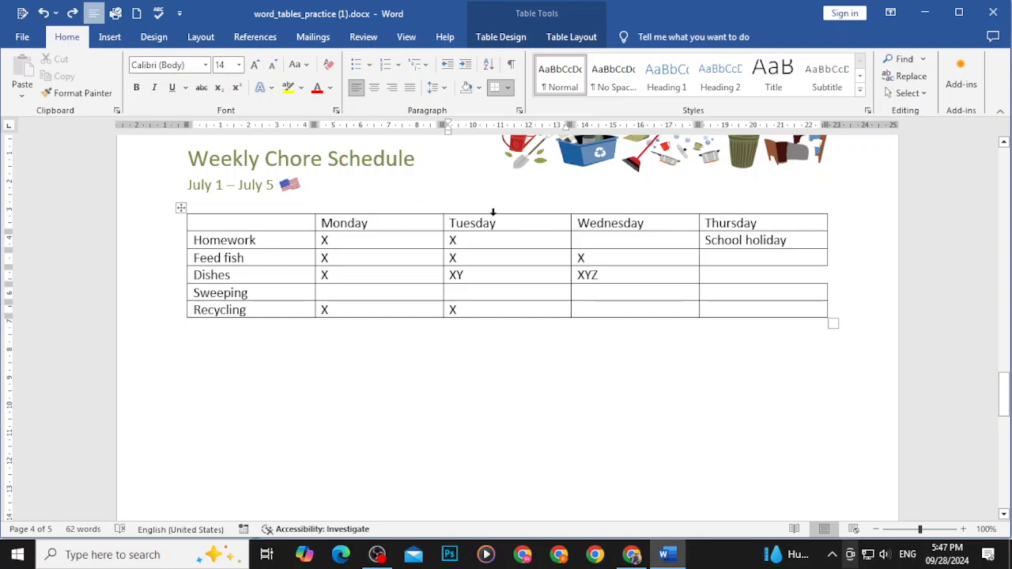
Switch to the browser lesson and read the end of the deletion steps and the start of the table style section
{"action": "left_click", "coordinate": [926, 11]}
{"action": "scroll", "coordinate": [495, 325], "scroll_direction": "down", "scroll_amount": 3}
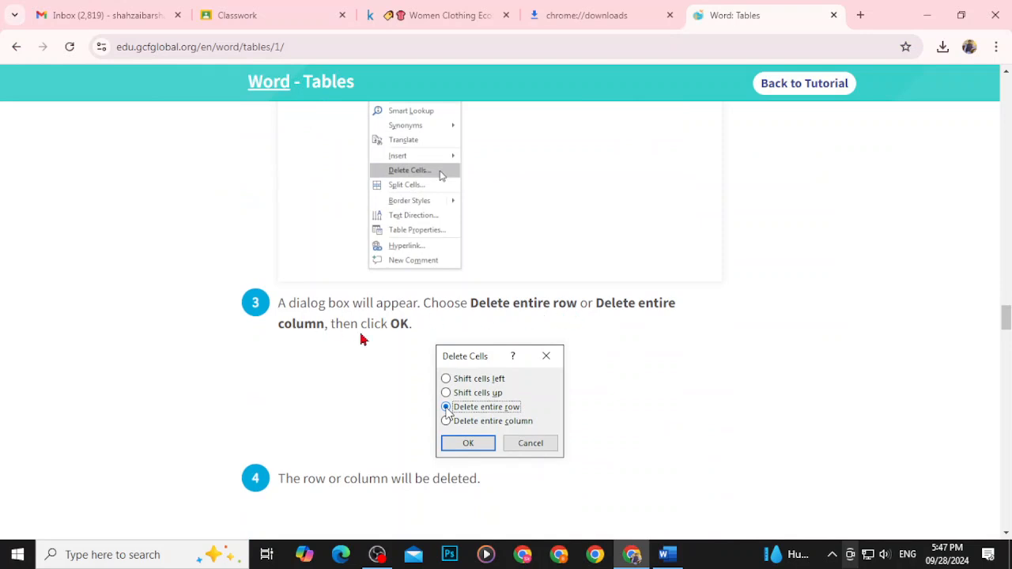
{"action": "scroll", "coordinate": [459, 355], "scroll_direction": "down", "scroll_amount": 3}
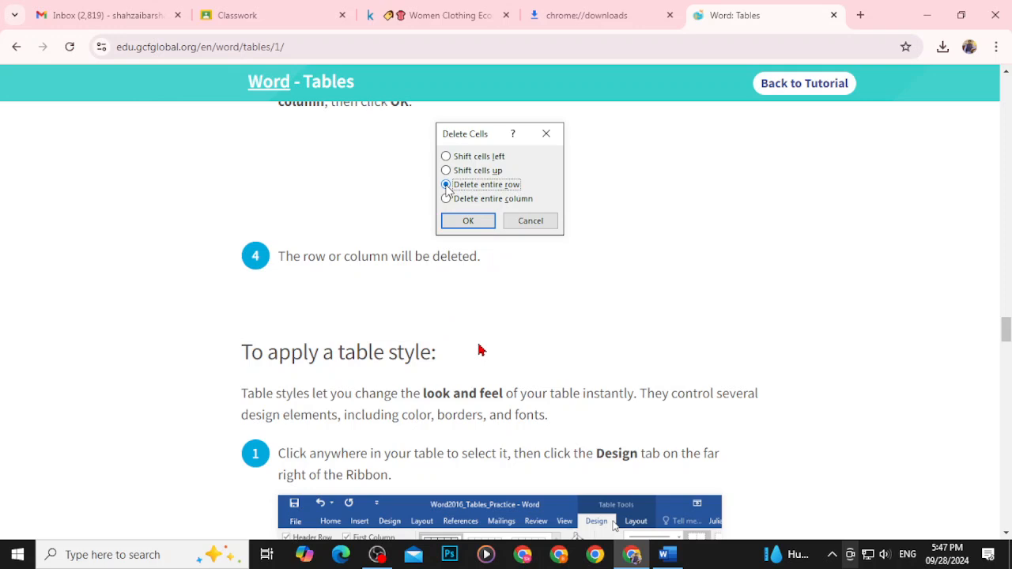
{"action": "scroll", "coordinate": [448, 302], "scroll_direction": "down", "scroll_amount": 1}
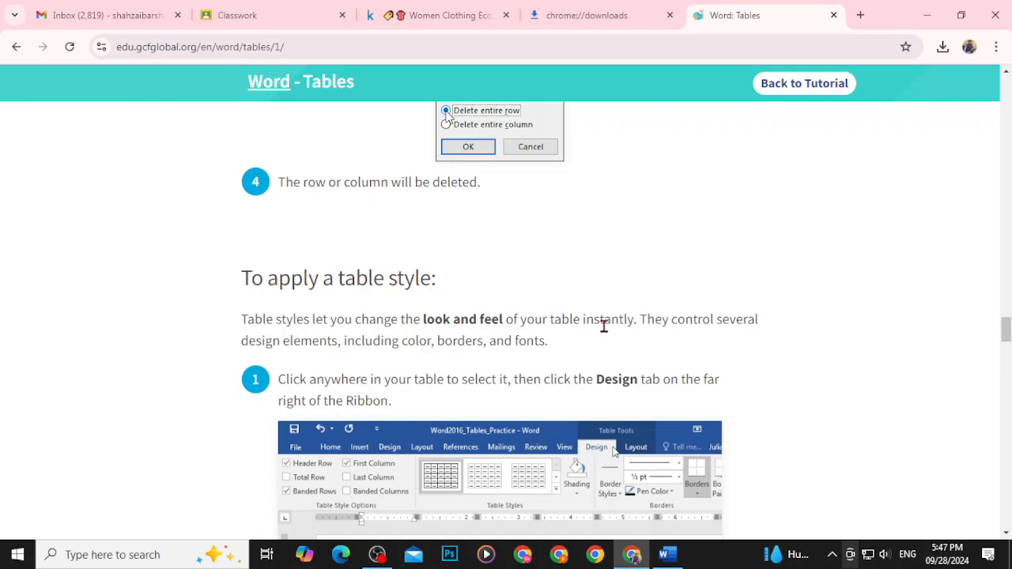
{"action": "scroll", "coordinate": [595, 338], "scroll_direction": "down", "scroll_amount": 2}
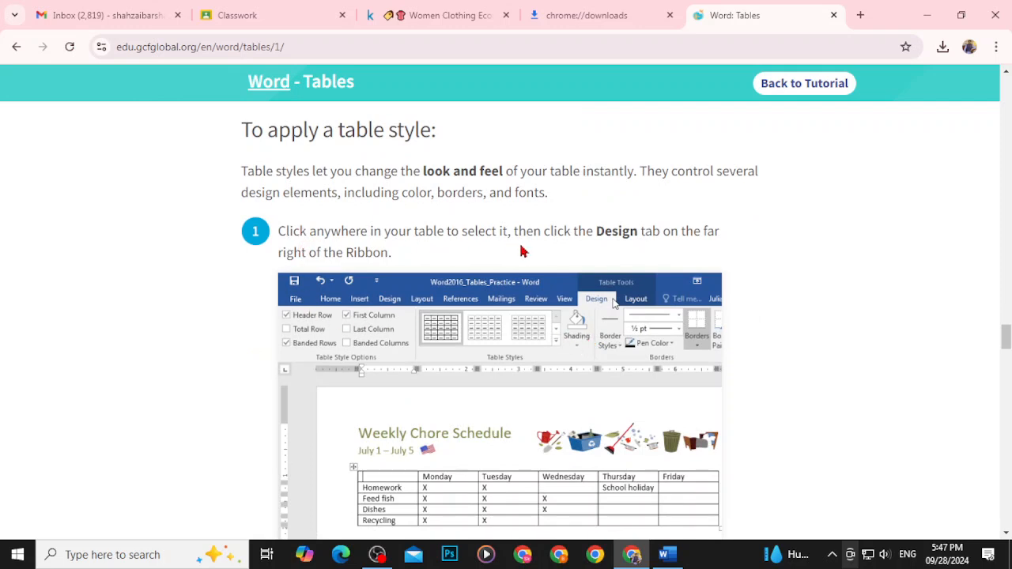
{"action": "scroll", "coordinate": [521, 251], "scroll_direction": "down", "scroll_amount": 2}
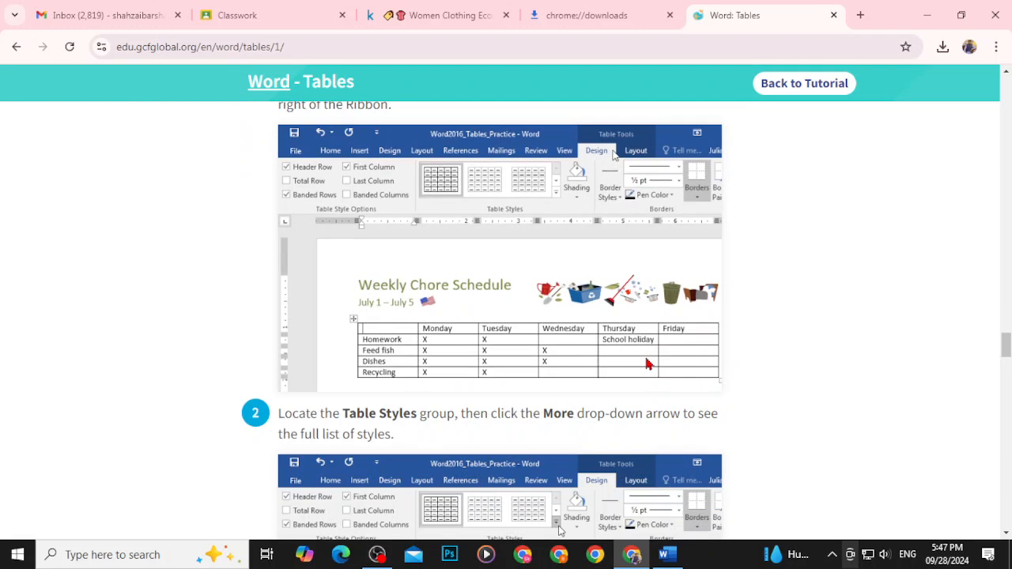
Switch back to Word and place the insertion point inside, then outside, the chore table to compare the available Table Tools
{"action": "left_click", "coordinate": [664, 554]}
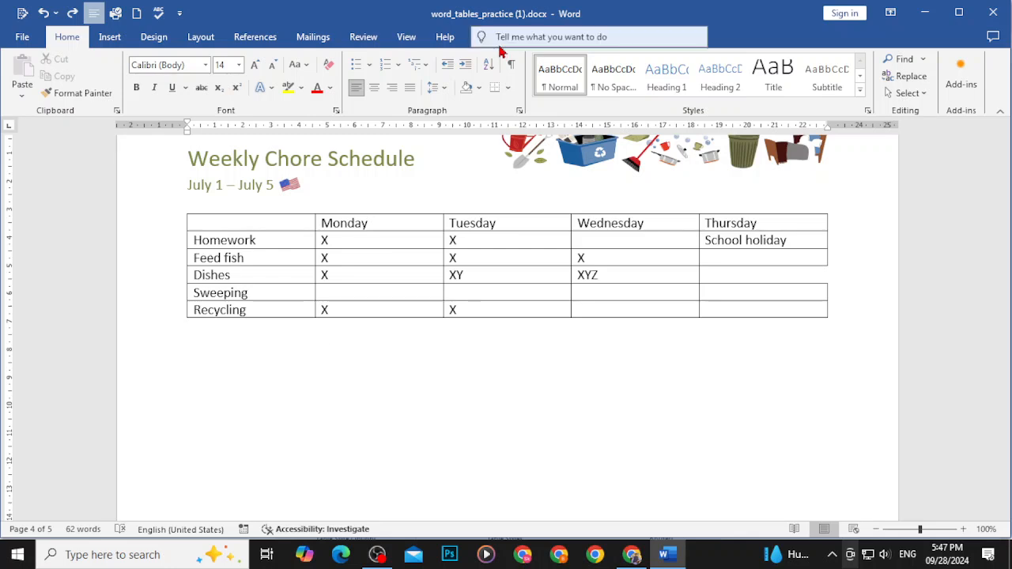
{"action": "left_click", "coordinate": [511, 245]}
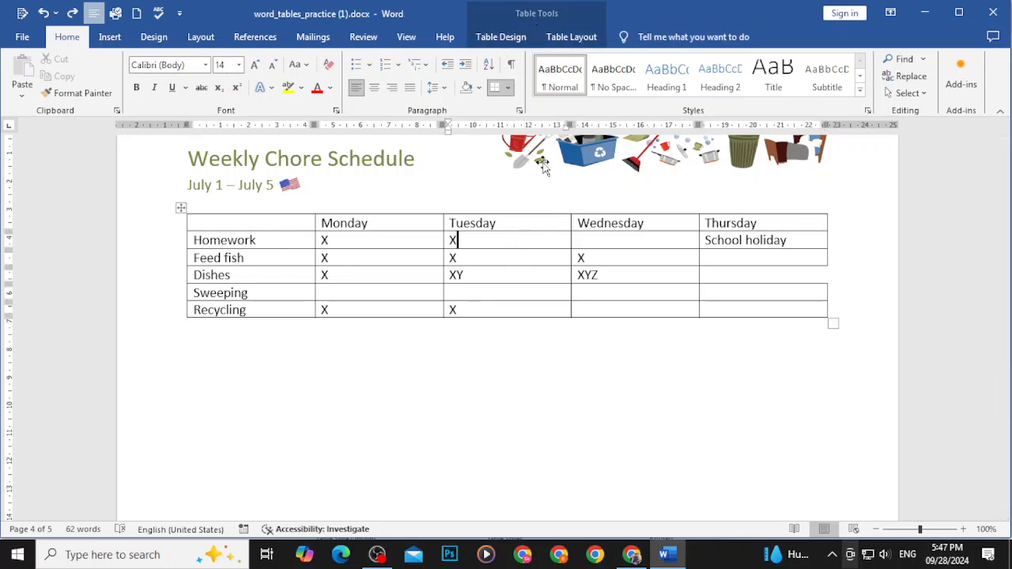
{"action": "left_click", "coordinate": [461, 325]}
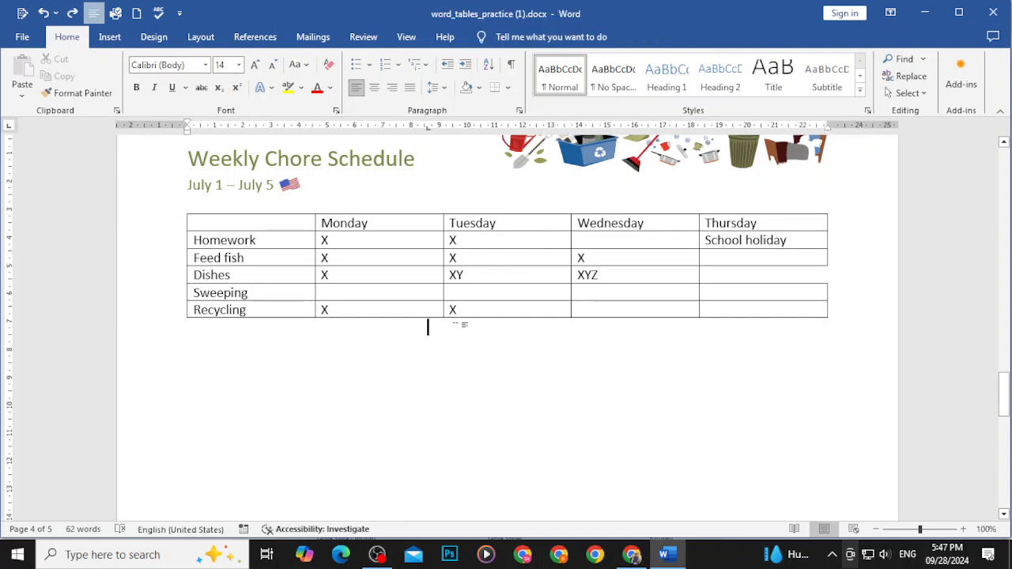
Place the insertion point inside and outside the chore table, then read the browser lesson's instructions for opening the full table style list
{"action": "left_click", "coordinate": [331, 257]}
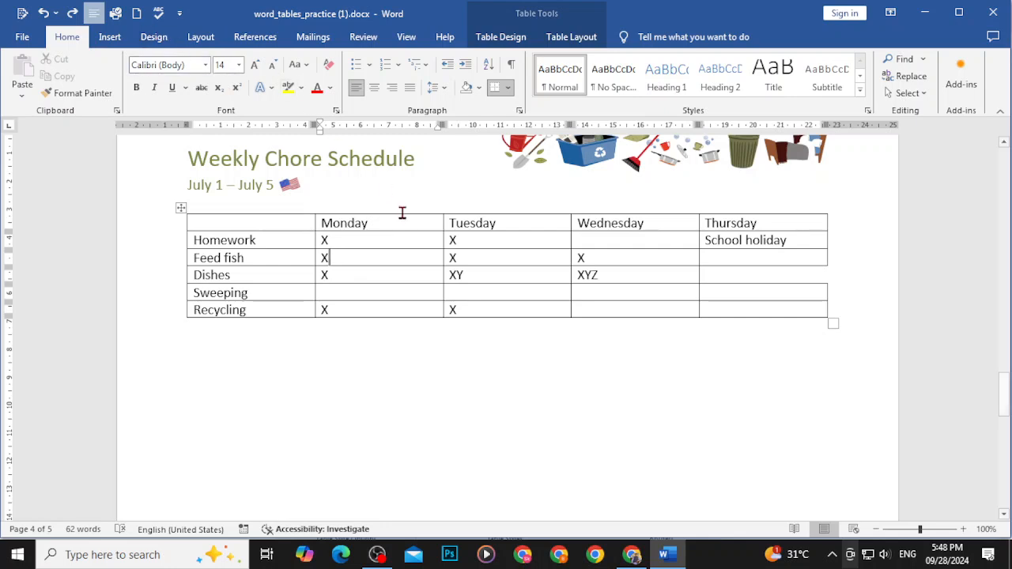
{"action": "left_click", "coordinate": [642, 357]}
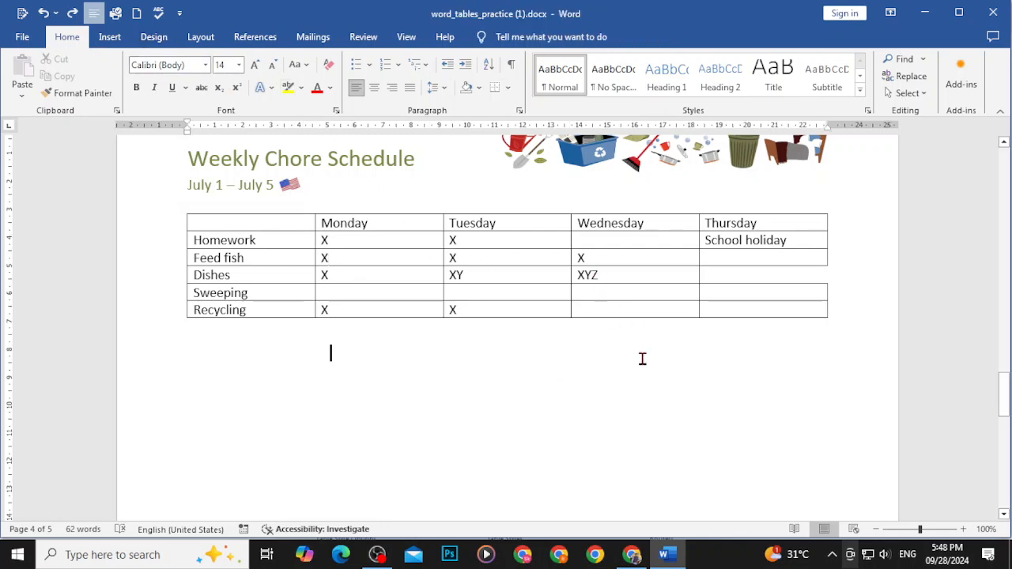
{"action": "left_click", "coordinate": [617, 290]}
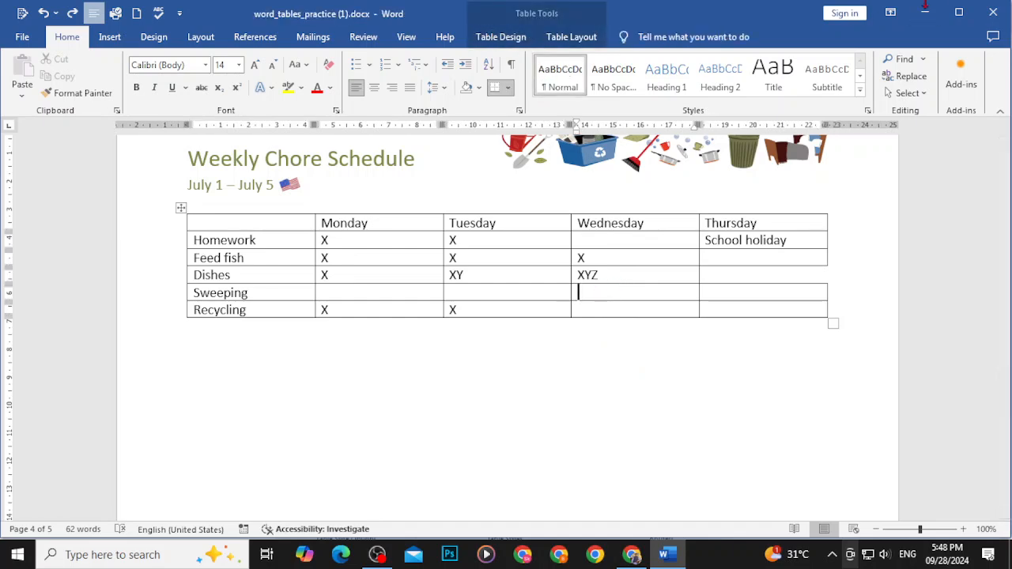
{"action": "left_click", "coordinate": [924, 13]}
{"action": "scroll", "coordinate": [467, 324], "scroll_direction": "down", "scroll_amount": 3}
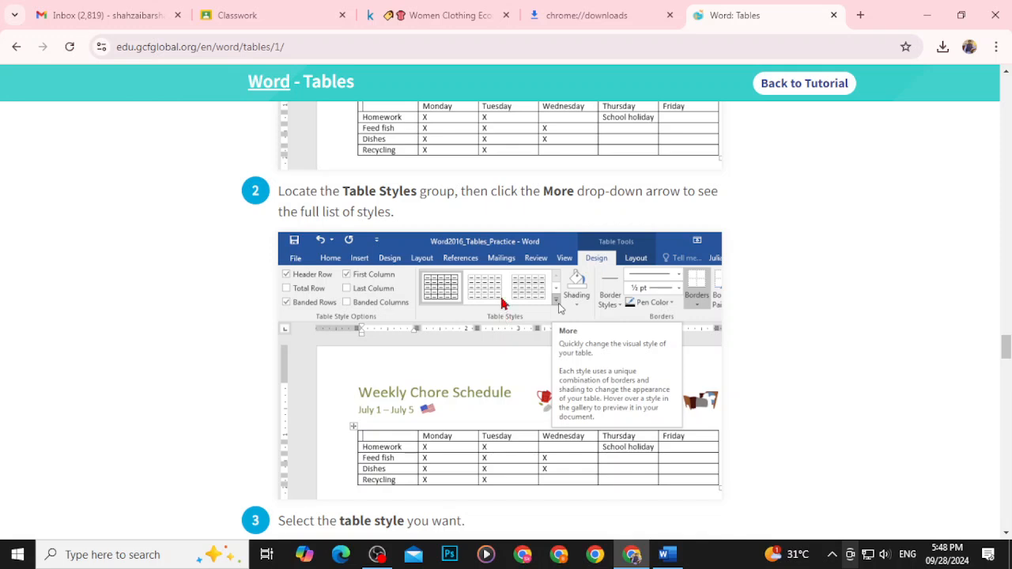
Switch back to Word and try the solid orange and then the solid green List Tables style on the chore table
{"action": "left_click", "coordinate": [666, 554]}
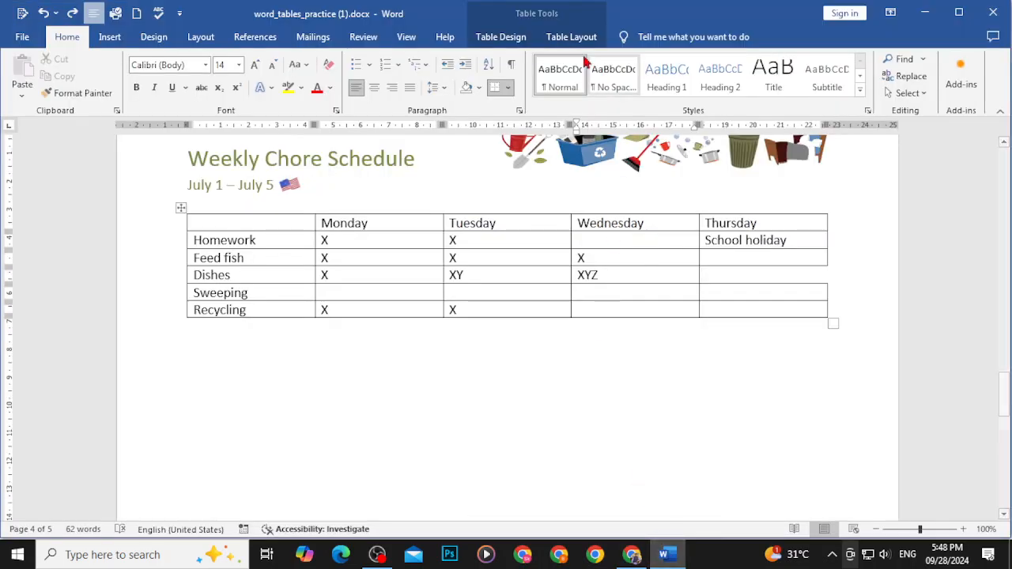
{"action": "left_click", "coordinate": [515, 36]}
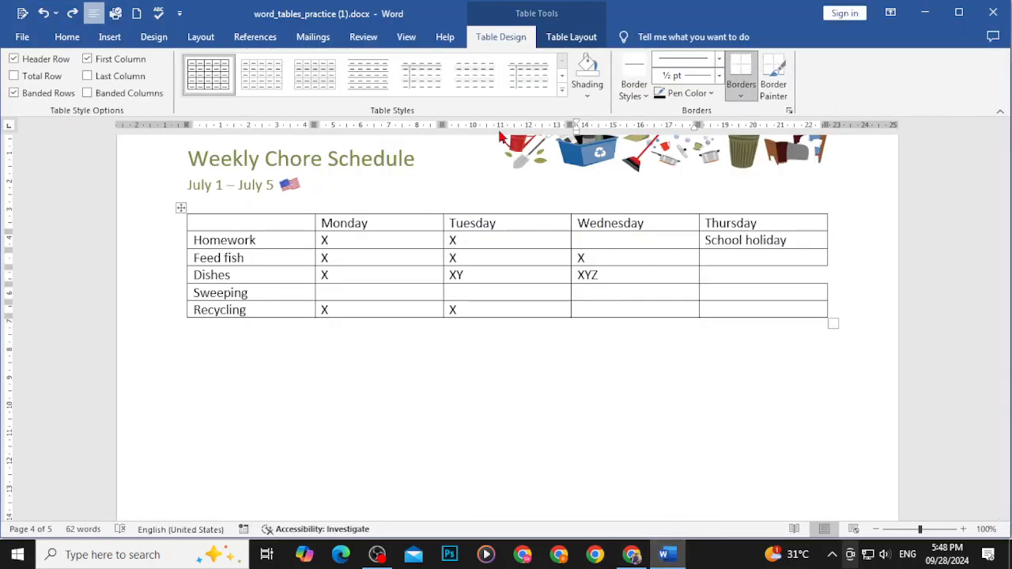
{"action": "left_click", "coordinate": [562, 77]}
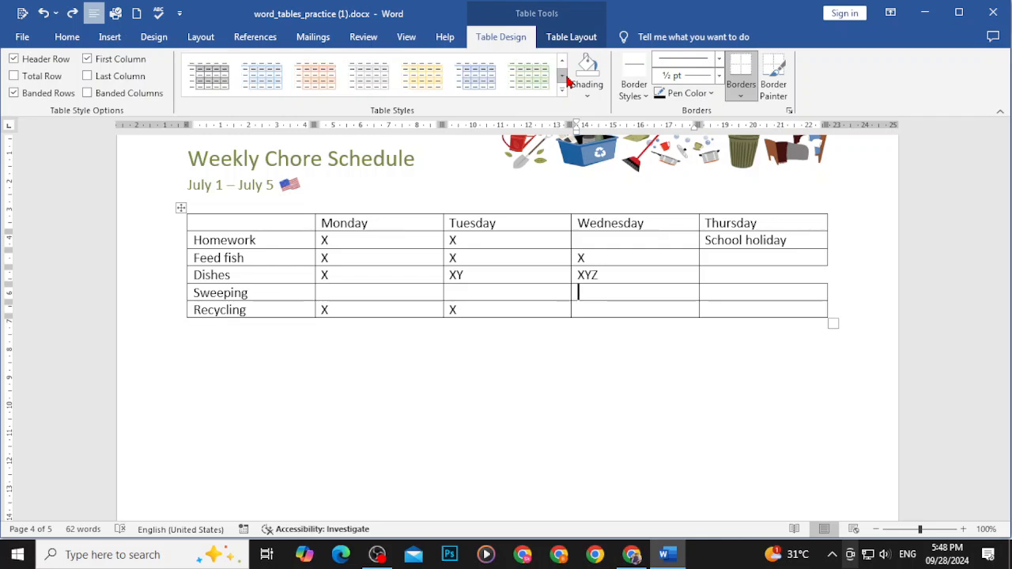
{"action": "left_click", "coordinate": [562, 90]}
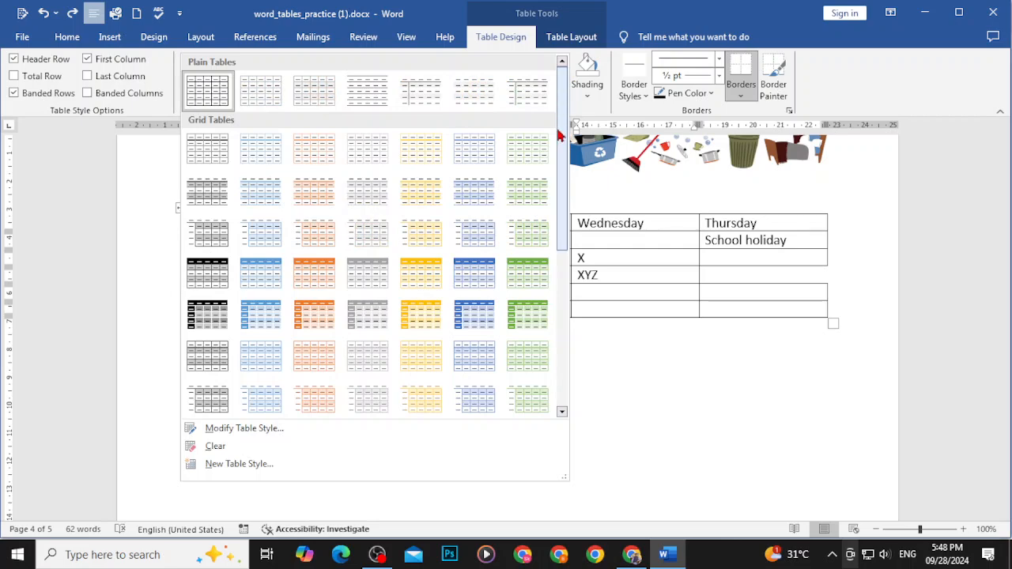
{"action": "left_click_drag", "start_coordinate": [563, 136], "coordinate": [570, 260]}
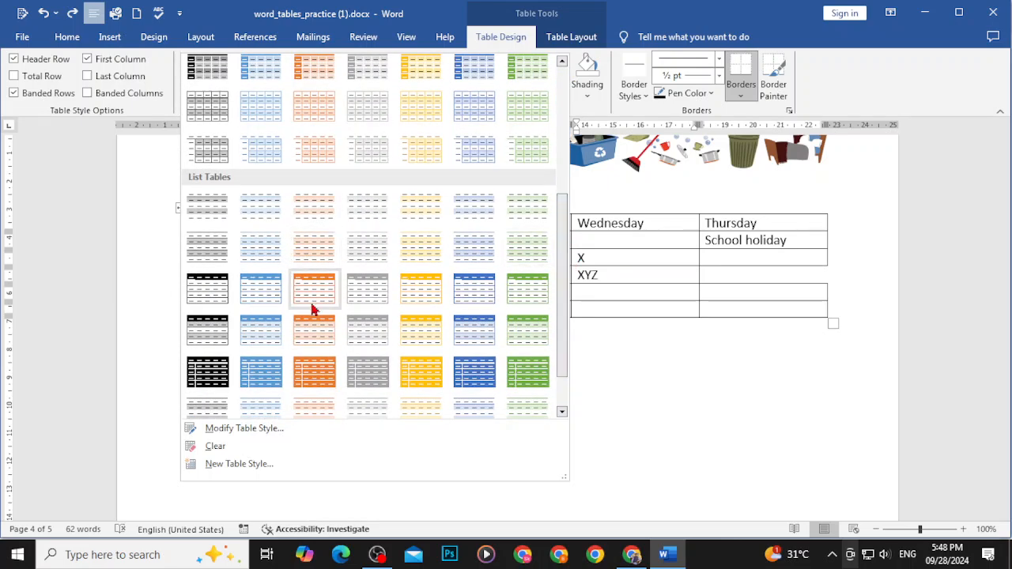
{"action": "left_click", "coordinate": [310, 374]}
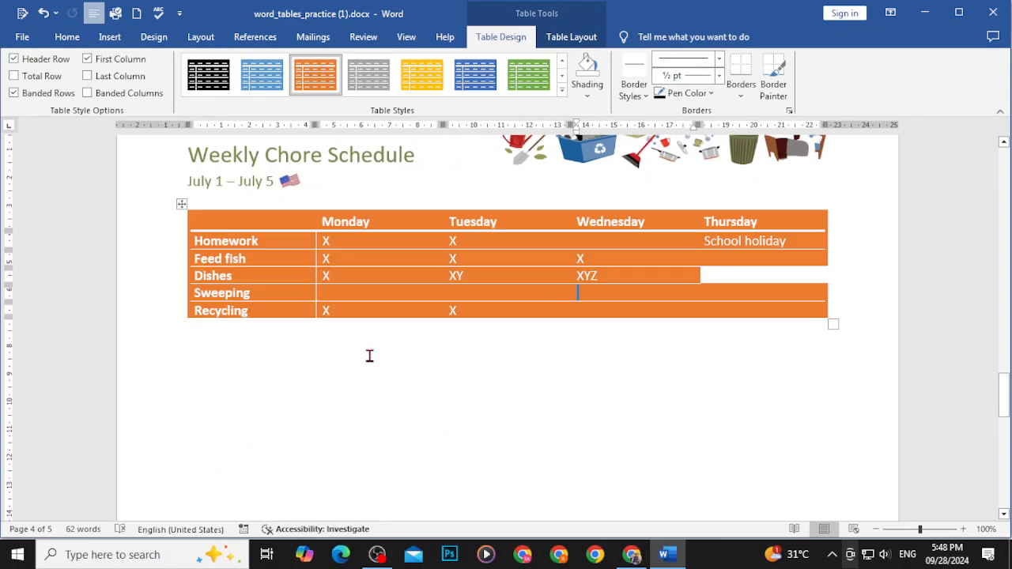
{"action": "left_click", "coordinate": [561, 90]}
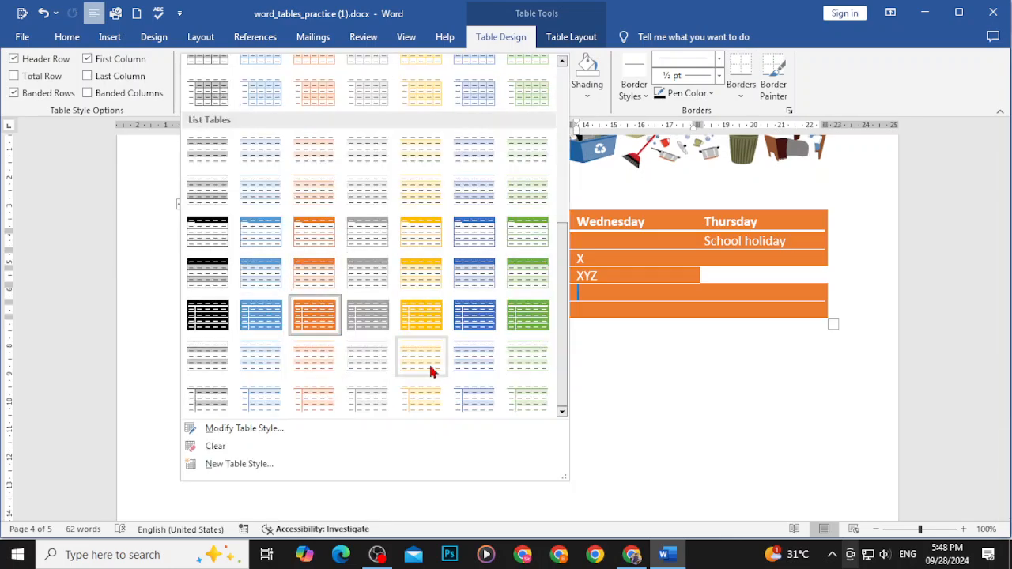
{"action": "left_click", "coordinate": [526, 320]}
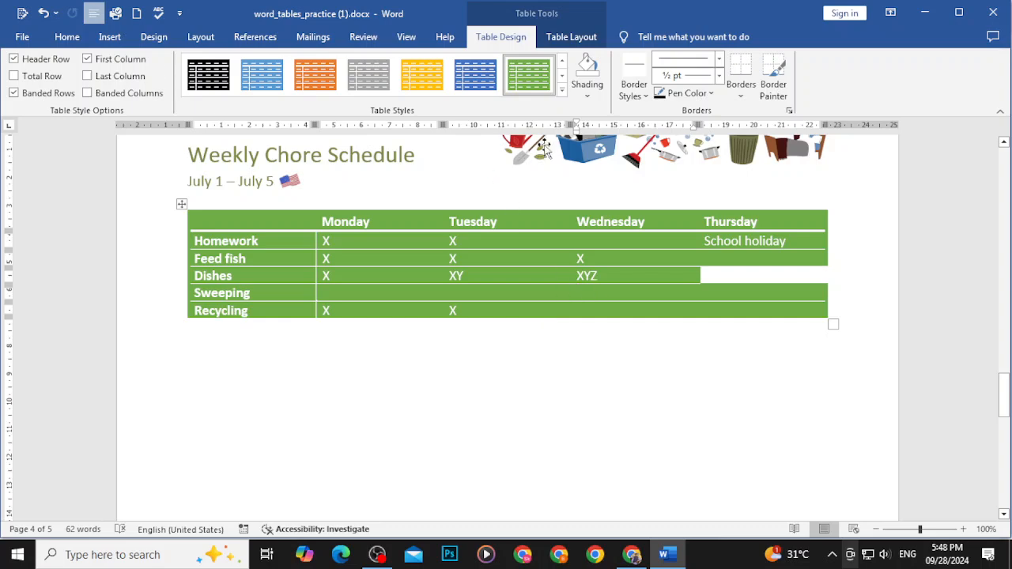
Apply the light blue banded grid style to the chore table, then replace it with the matching gold style
{"action": "left_click", "coordinate": [561, 89]}
{"action": "left_click", "coordinate": [253, 136]}
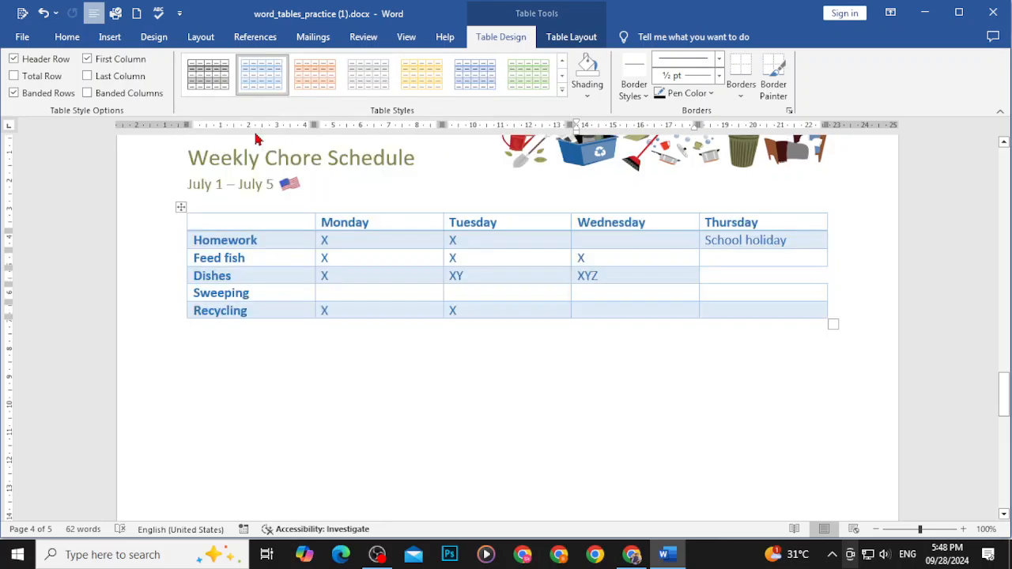
{"action": "left_click", "coordinate": [437, 84]}
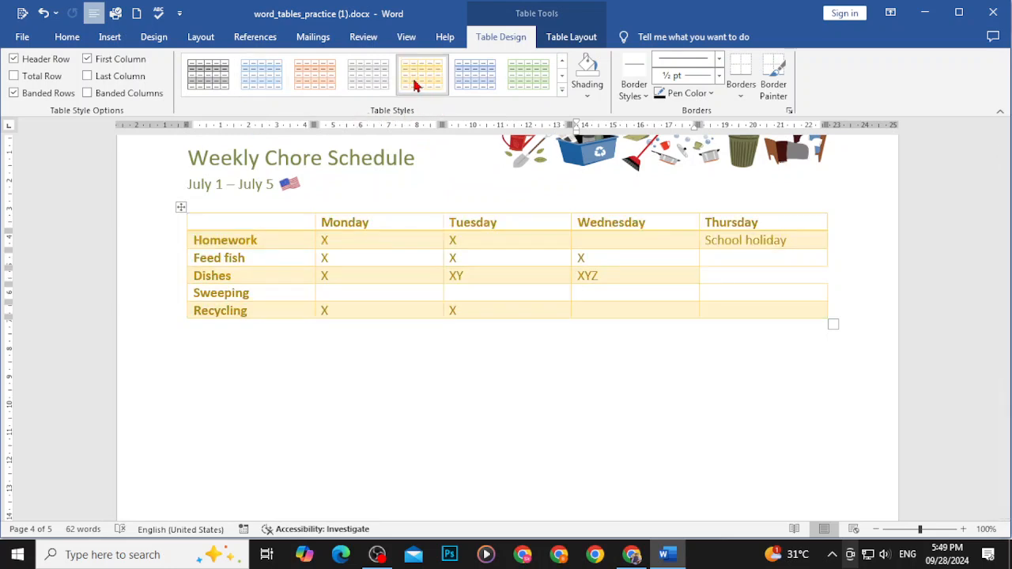
Color the text of the chore table's header row red
{"action": "left_click_drag", "start_coordinate": [764, 225], "coordinate": [268, 229]}
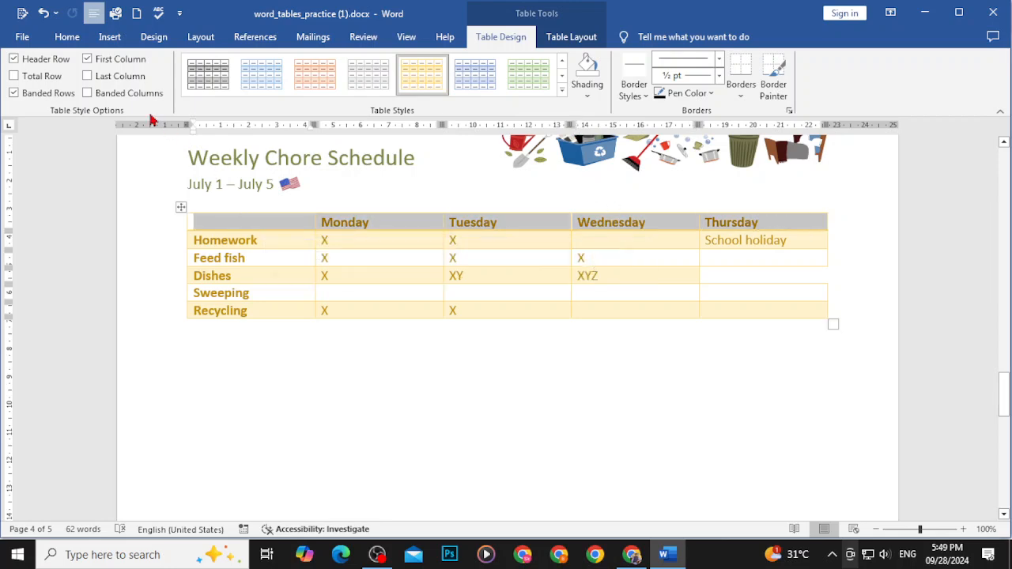
{"action": "left_click", "coordinate": [67, 36]}
{"action": "left_click", "coordinate": [318, 88]}
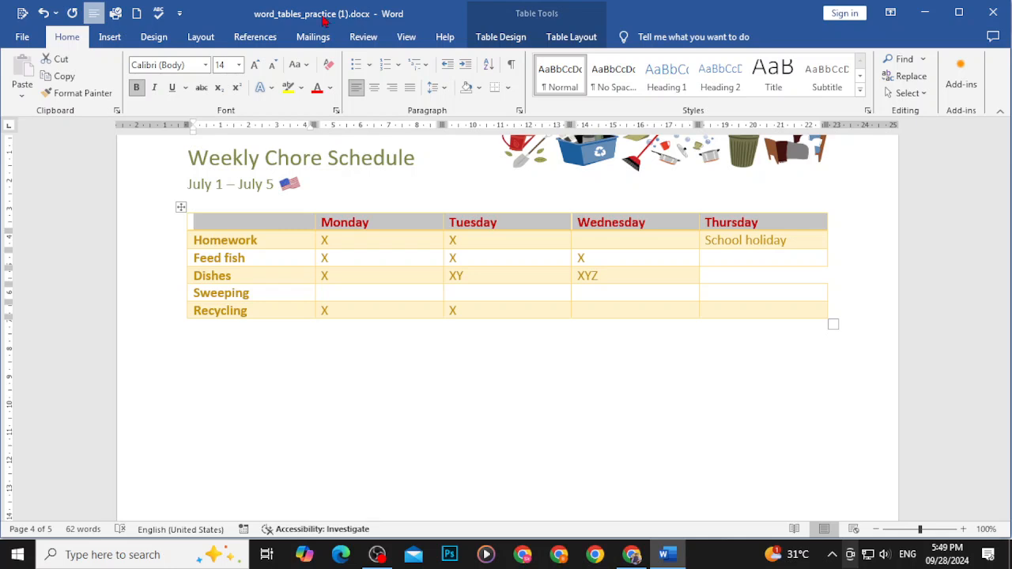
Switch to the browser lesson and read the steps for selecting a table style and modifying the table style options
{"action": "key", "text": "alt+Tab"}
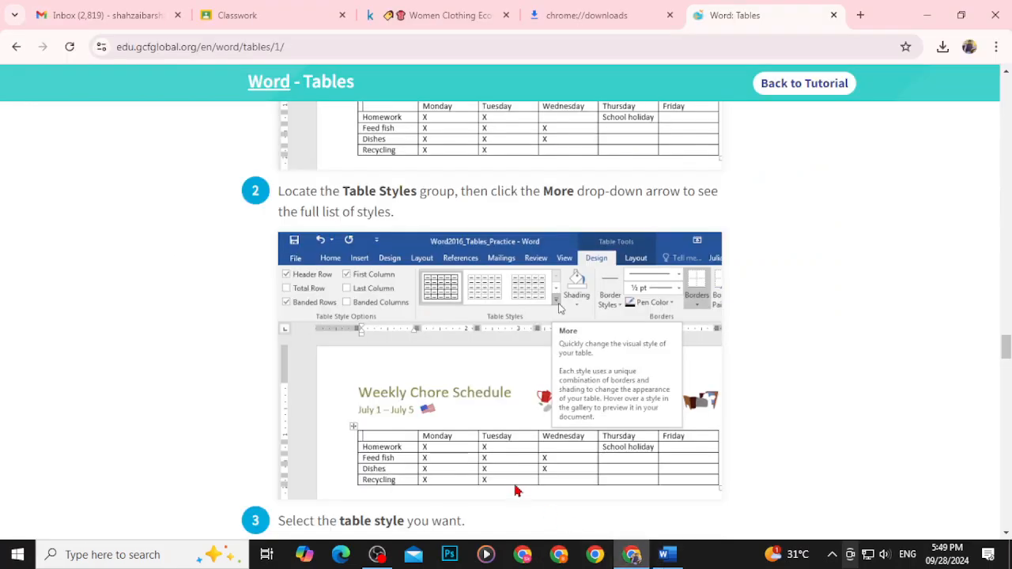
{"action": "scroll", "coordinate": [499, 458], "scroll_direction": "down", "scroll_amount": 3}
{"action": "scroll", "coordinate": [499, 458], "scroll_direction": "up", "scroll_amount": 3}
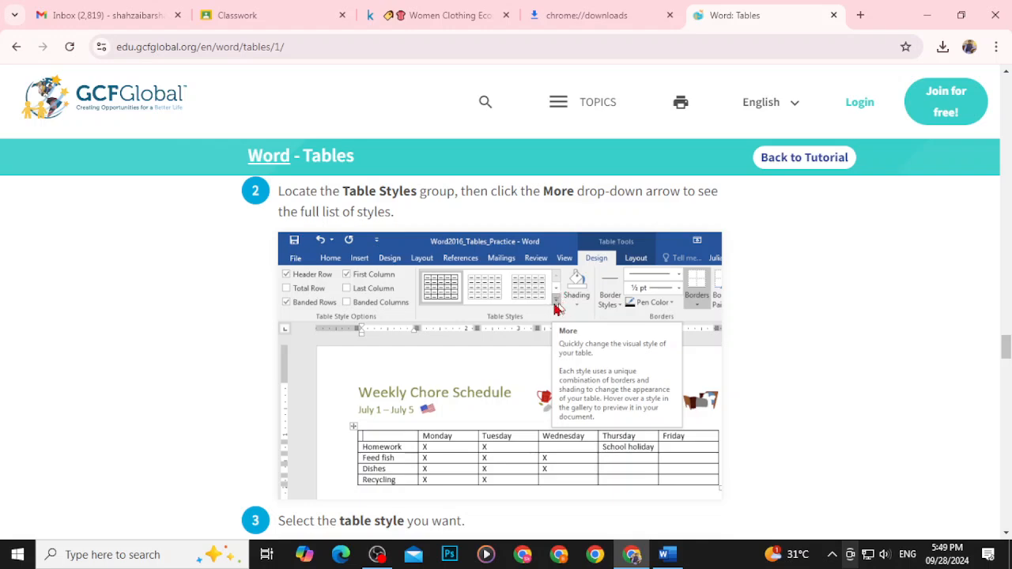
{"action": "scroll", "coordinate": [506, 316], "scroll_direction": "down", "scroll_amount": 5}
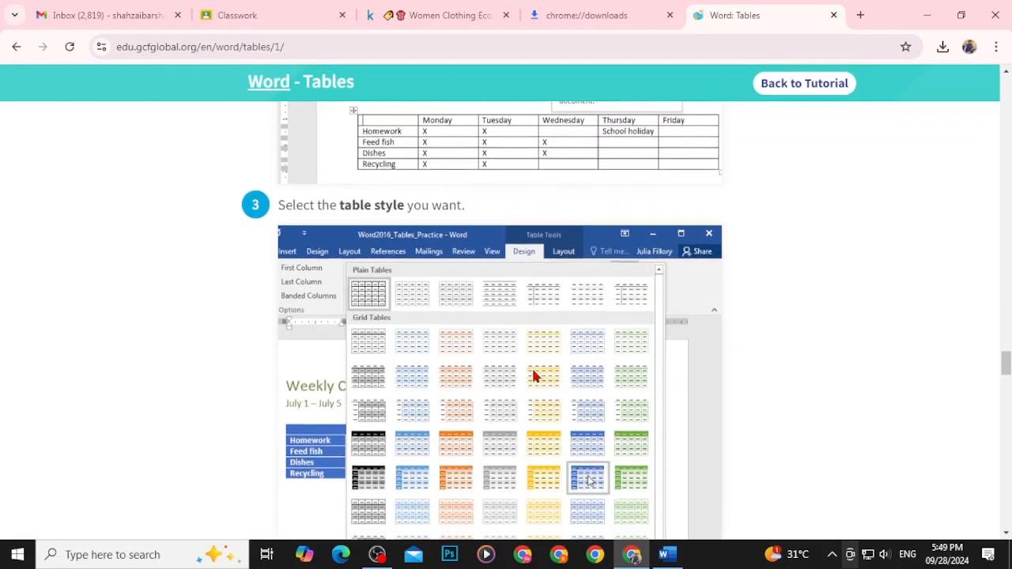
{"action": "scroll", "coordinate": [533, 366], "scroll_direction": "up", "scroll_amount": 3}
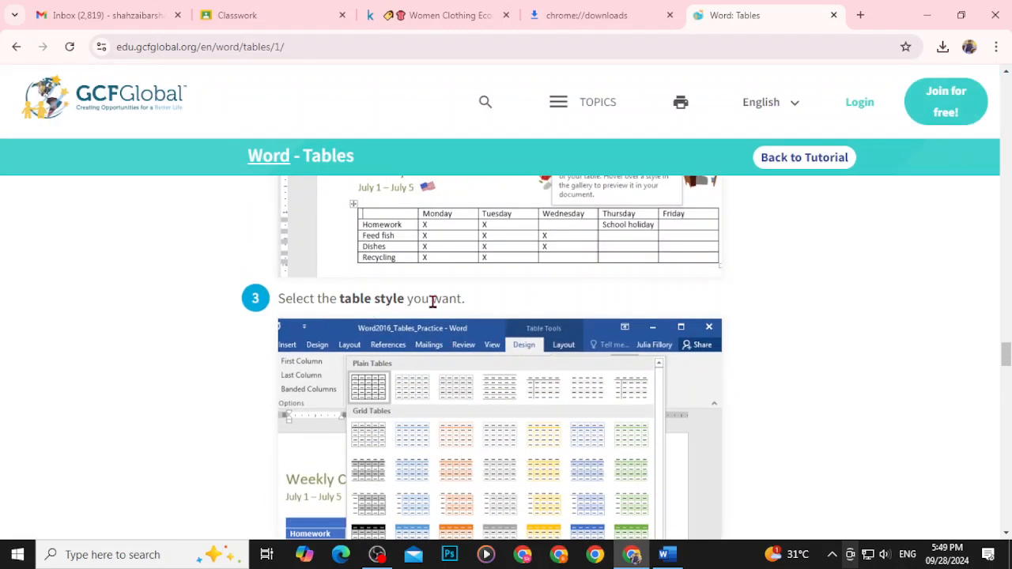
{"action": "scroll", "coordinate": [430, 303], "scroll_direction": "down", "scroll_amount": 6}
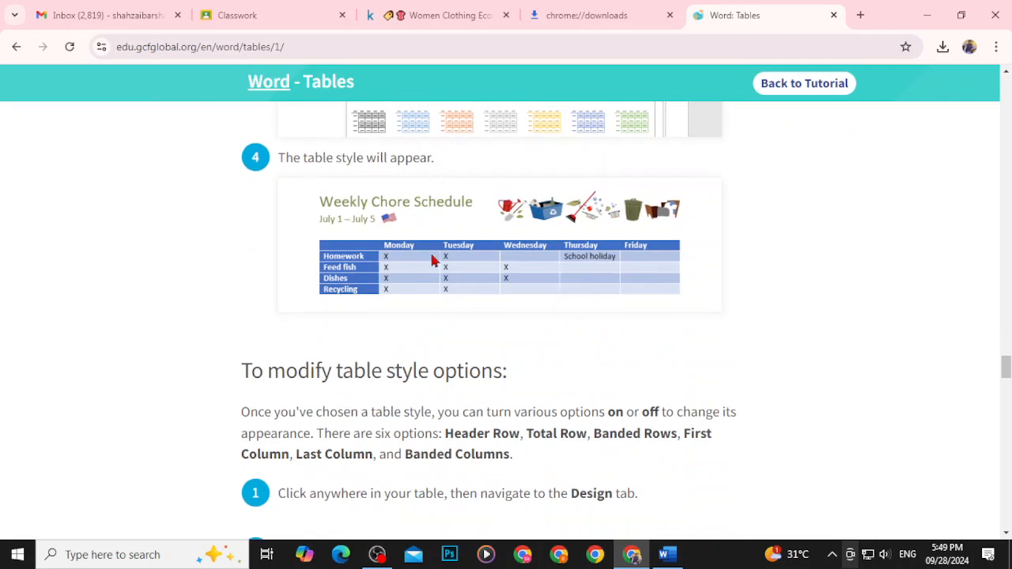
{"action": "scroll", "coordinate": [439, 261], "scroll_direction": "down", "scroll_amount": 2}
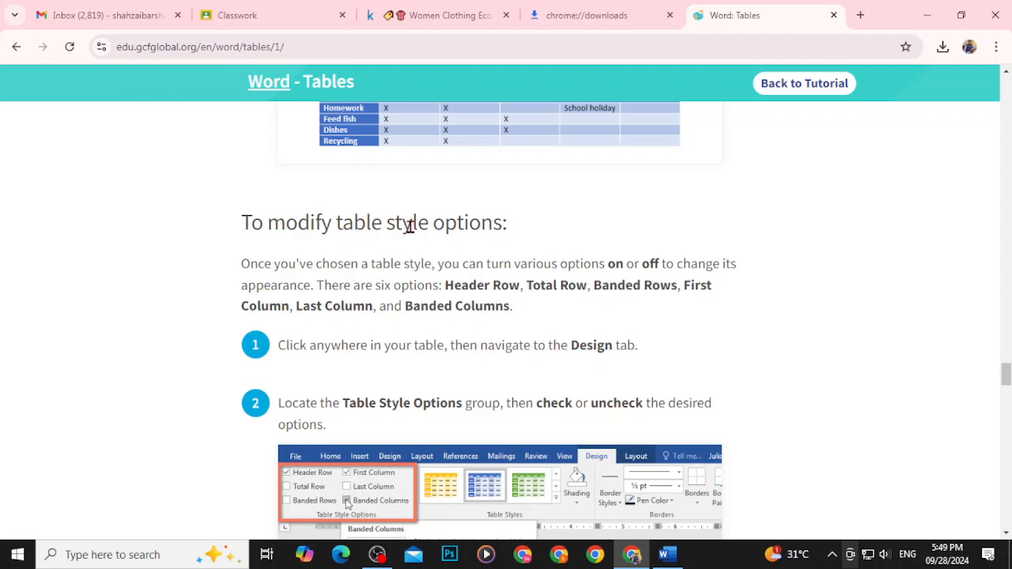
{"action": "scroll", "coordinate": [388, 245], "scroll_direction": "down", "scroll_amount": 2}
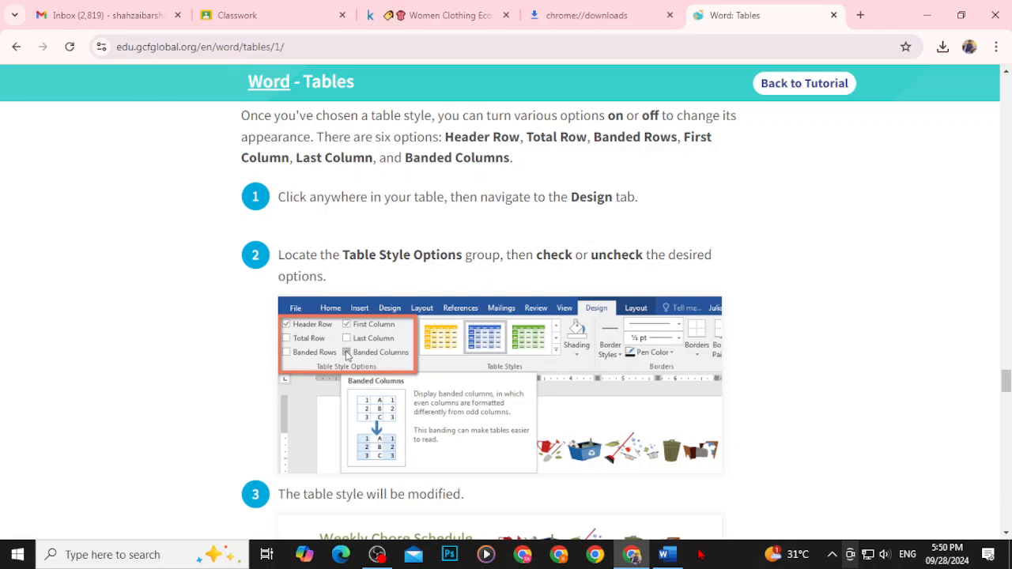
Switch back to Word, select the whole chore table and turn off its First Column style option
{"action": "left_click", "coordinate": [668, 554]}
{"action": "left_click", "coordinate": [155, 41]}
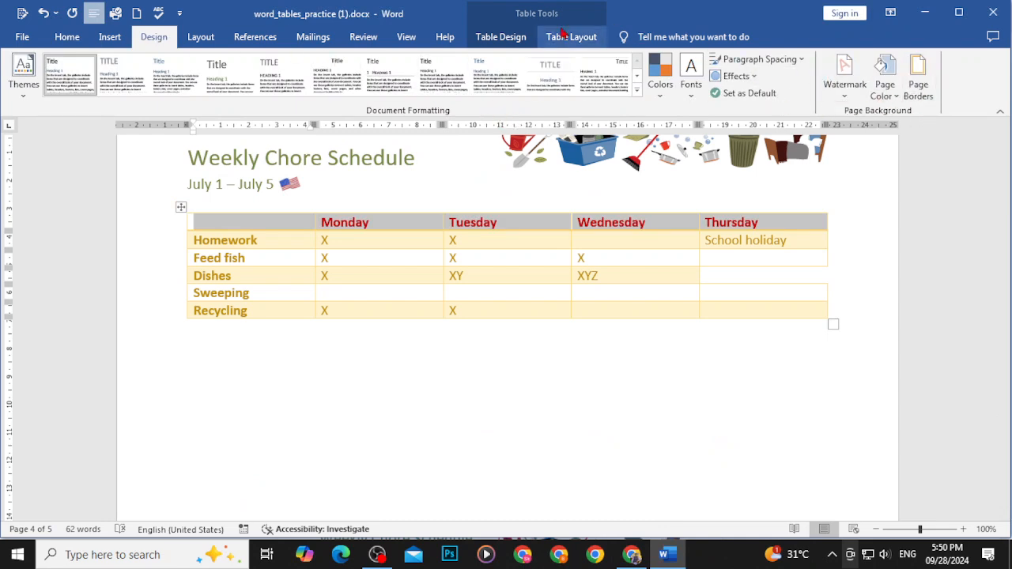
{"action": "left_click", "coordinate": [508, 39]}
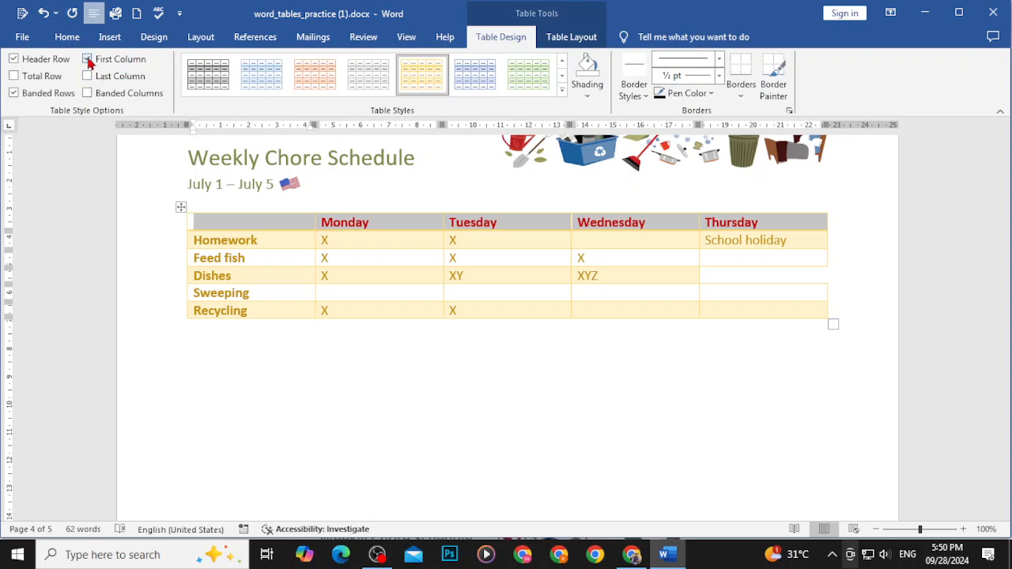
{"action": "left_click", "coordinate": [277, 336]}
{"action": "left_click_drag", "start_coordinate": [728, 307], "coordinate": [250, 221]}
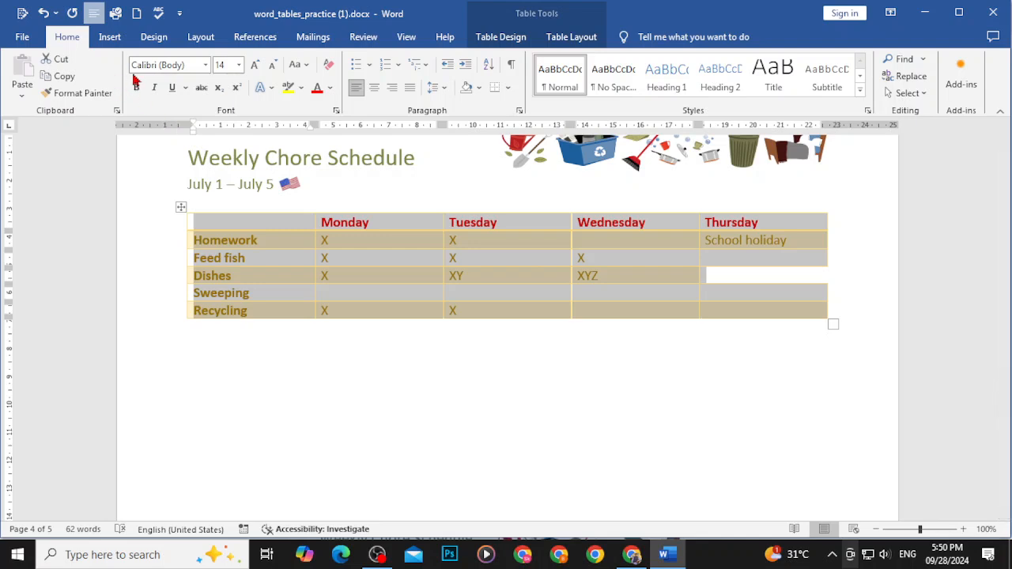
{"action": "left_click", "coordinate": [500, 37]}
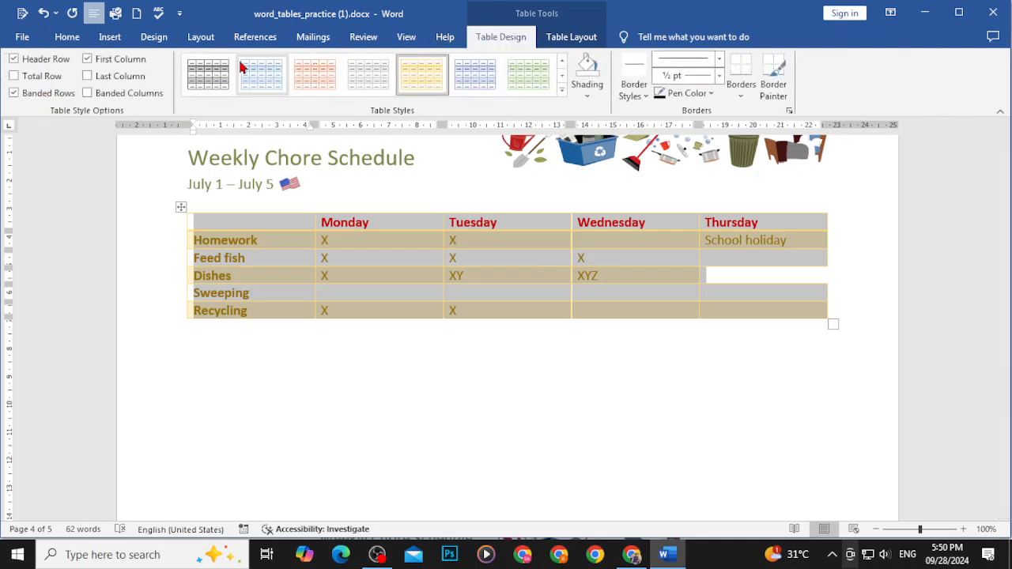
{"action": "left_click", "coordinate": [127, 63]}
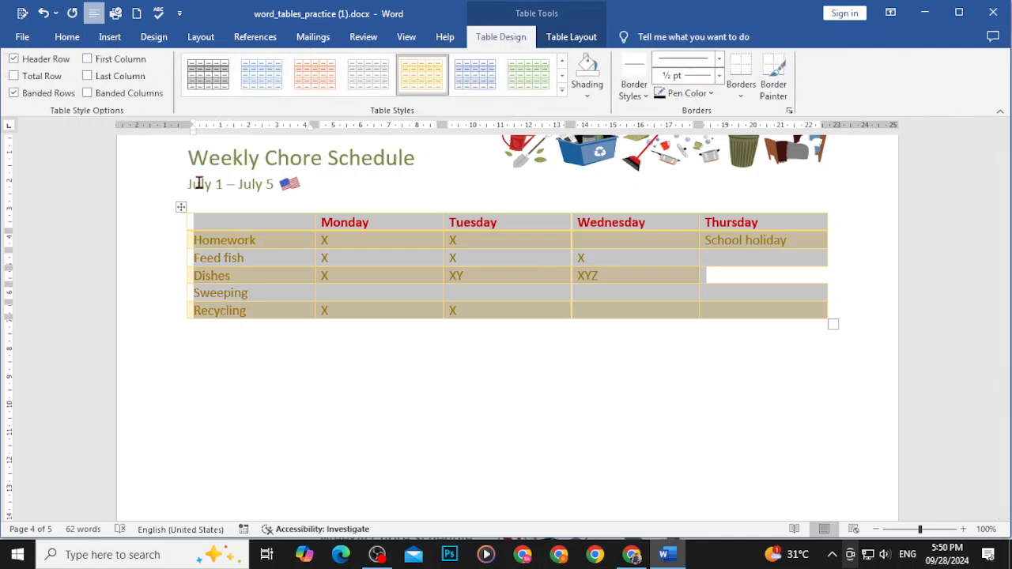
{"action": "left_click", "coordinate": [280, 402]}
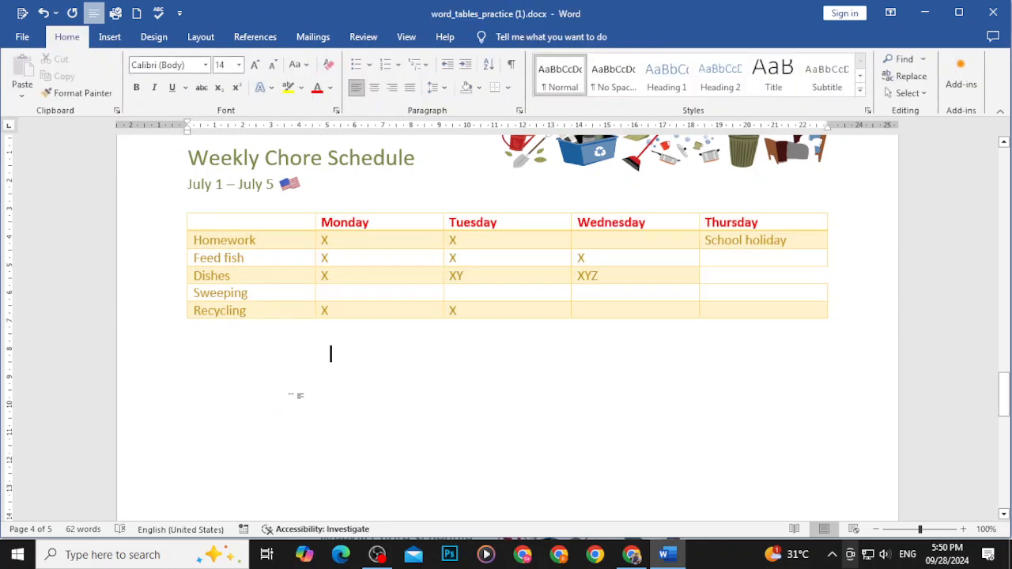
Try the First Column option on and off, then the Header Row option off and on, to compare the table's formatting
{"action": "left_click", "coordinate": [237, 226]}
{"action": "left_click", "coordinate": [88, 61]}
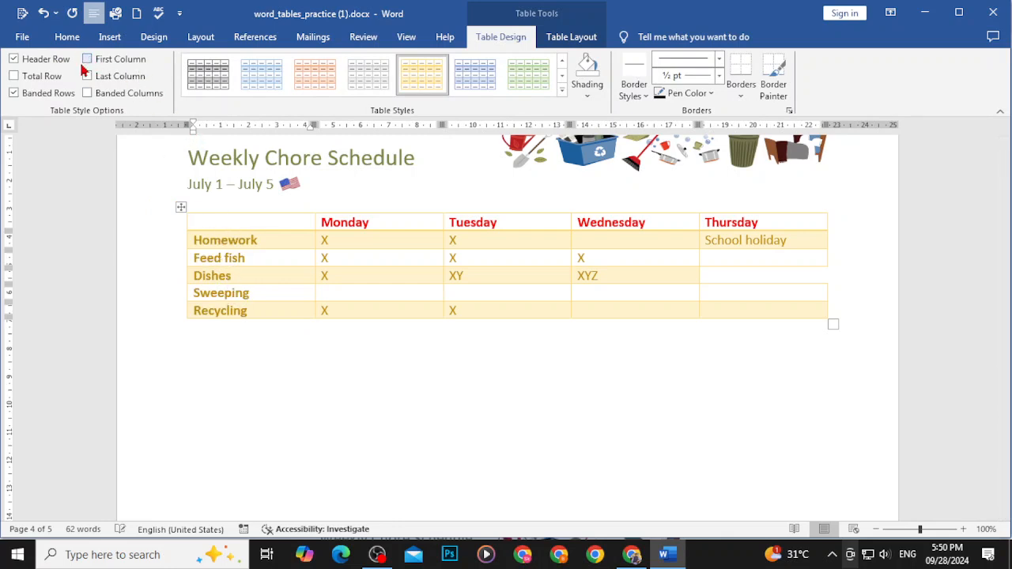
{"action": "left_click", "coordinate": [87, 60]}
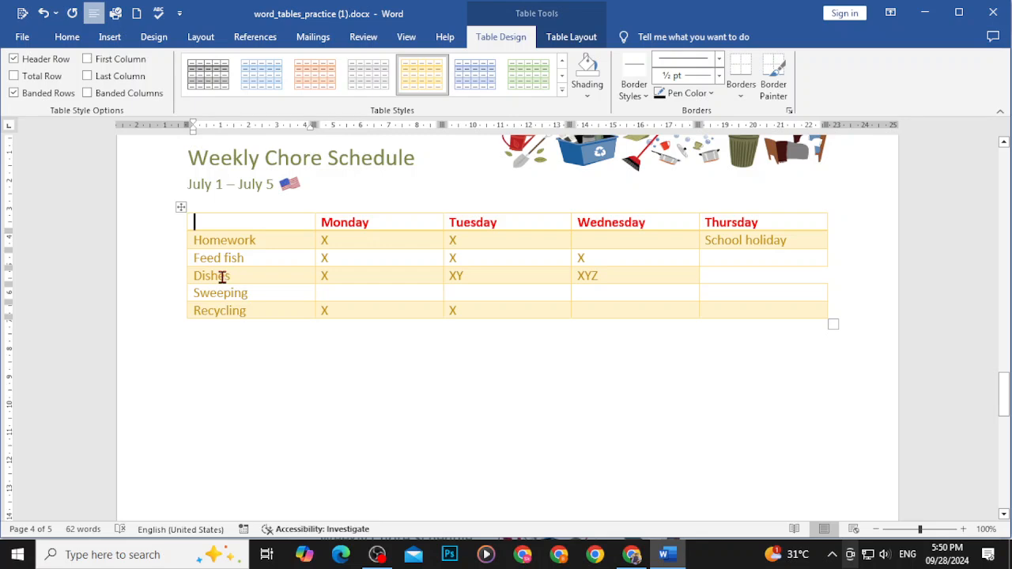
{"action": "left_click", "coordinate": [13, 61]}
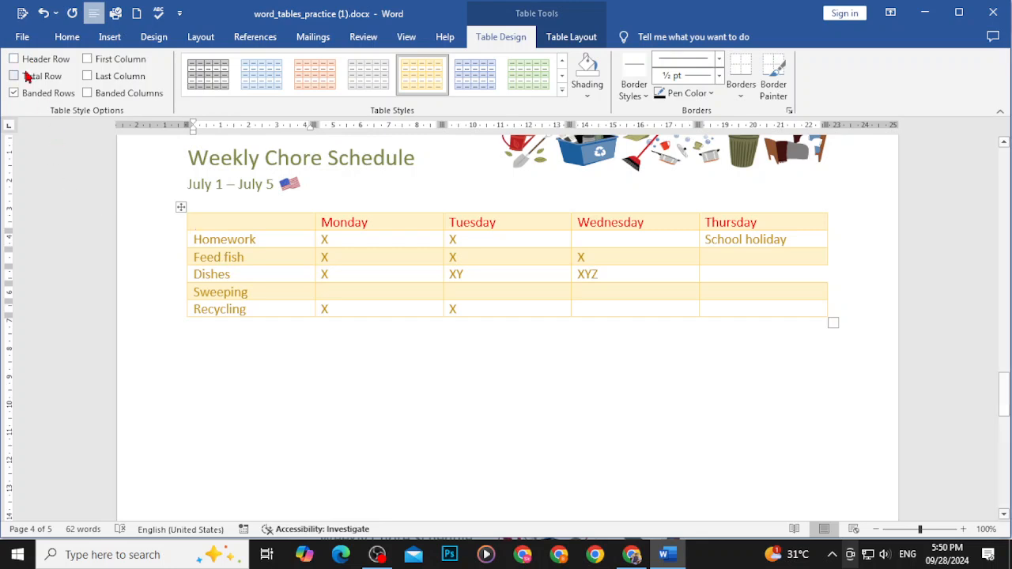
{"action": "left_click", "coordinate": [13, 59]}
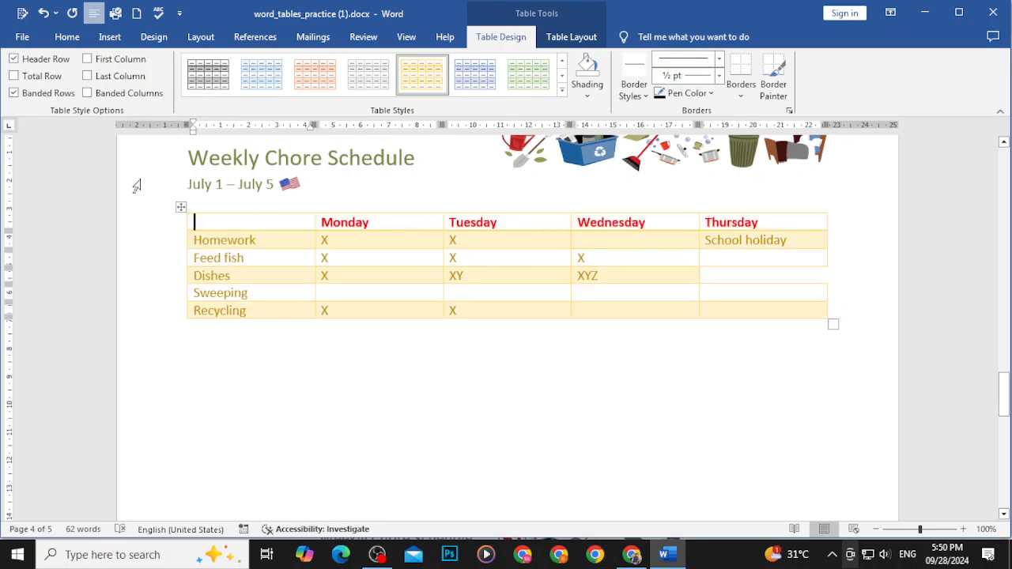
Turn off Banded Rows and turn on Banded Columns for the chore table
{"action": "left_click", "coordinate": [13, 94]}
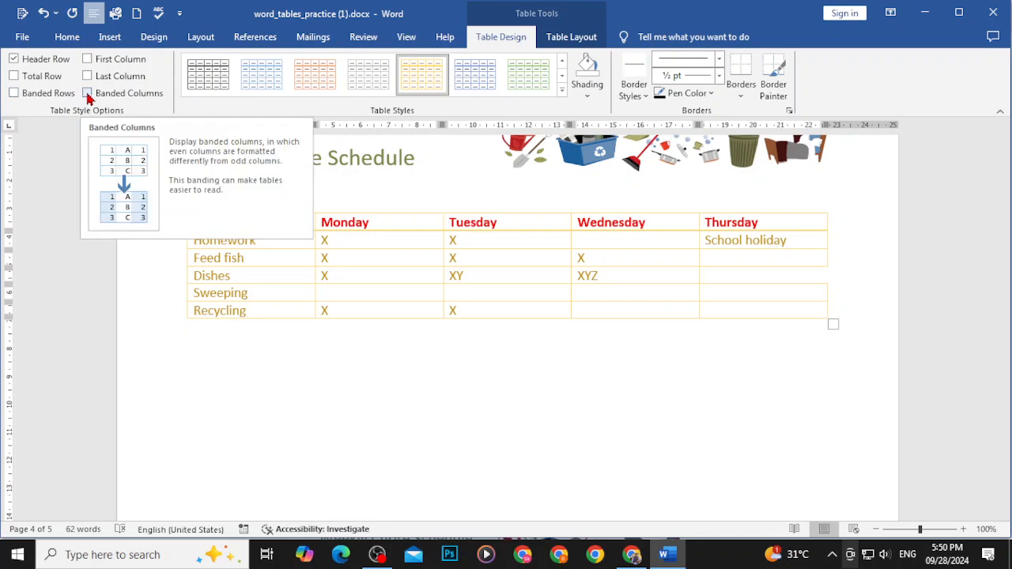
{"action": "left_click", "coordinate": [87, 94]}
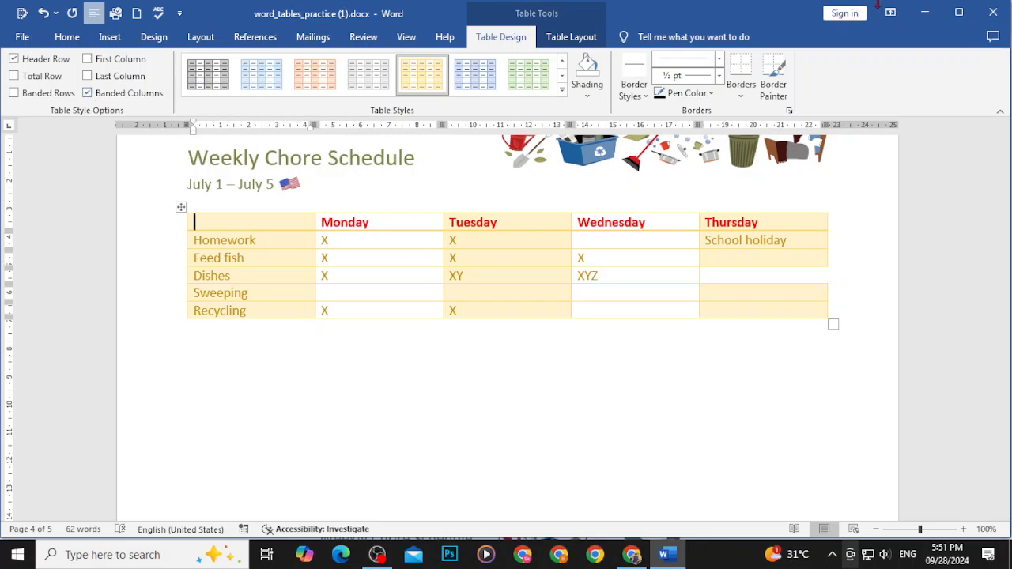
Switch to the browser lesson and look over the modified table style, the border section and the challenge
{"action": "left_click", "coordinate": [925, 13]}
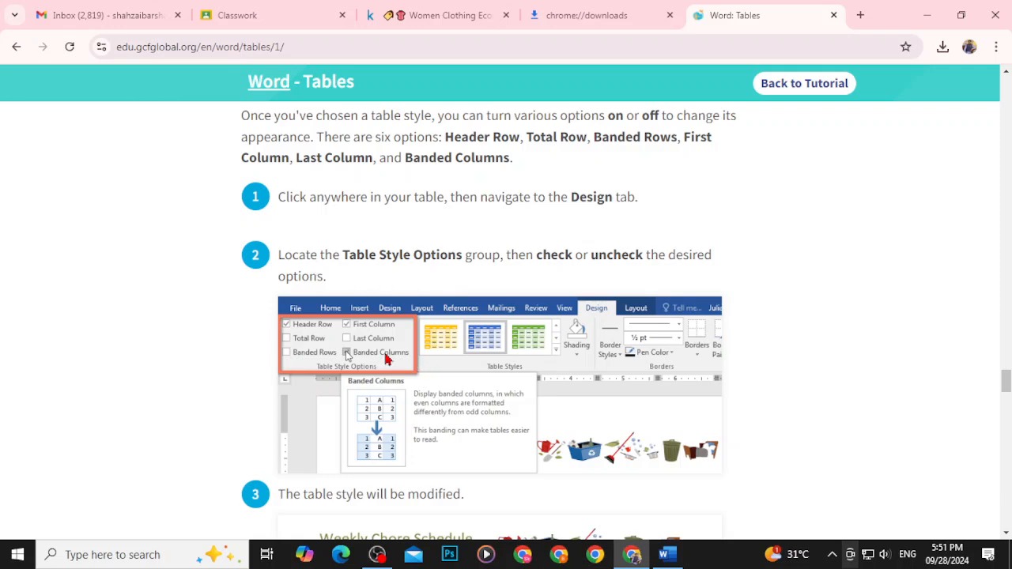
{"action": "scroll", "coordinate": [380, 302], "scroll_direction": "down", "scroll_amount": 2}
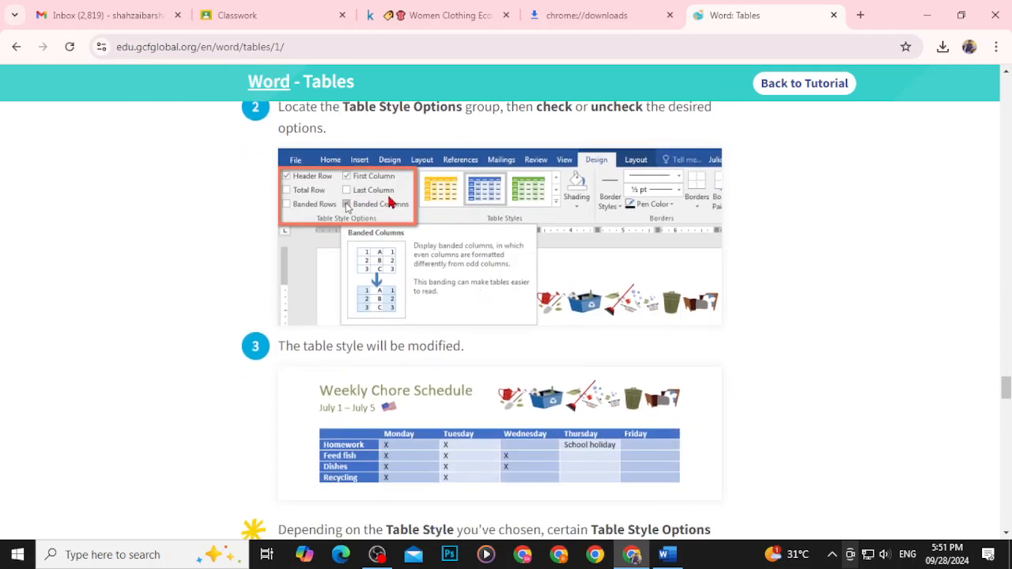
{"action": "scroll", "coordinate": [387, 221], "scroll_direction": "down", "scroll_amount": 3}
{"action": "scroll", "coordinate": [403, 225], "scroll_direction": "up", "scroll_amount": 1}
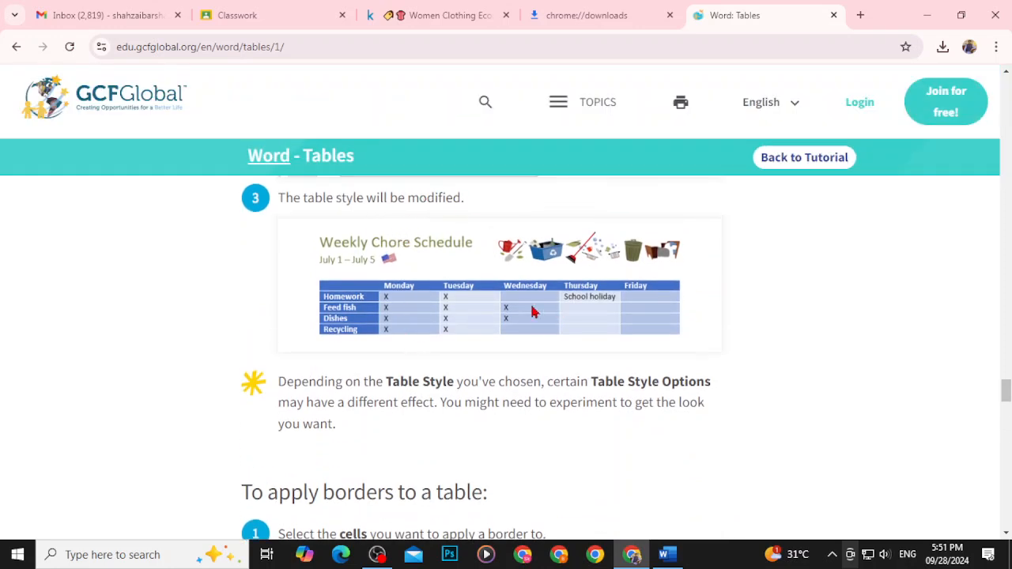
{"action": "scroll", "coordinate": [739, 321], "scroll_direction": "down", "scroll_amount": 3}
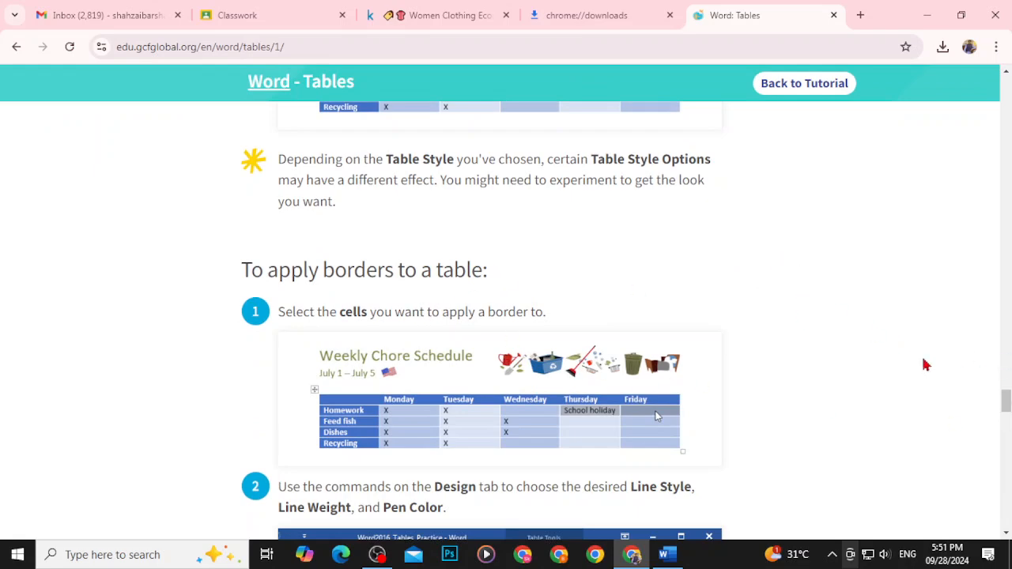
{"action": "left_click_drag", "start_coordinate": [1006, 406], "coordinate": [1007, 484]}
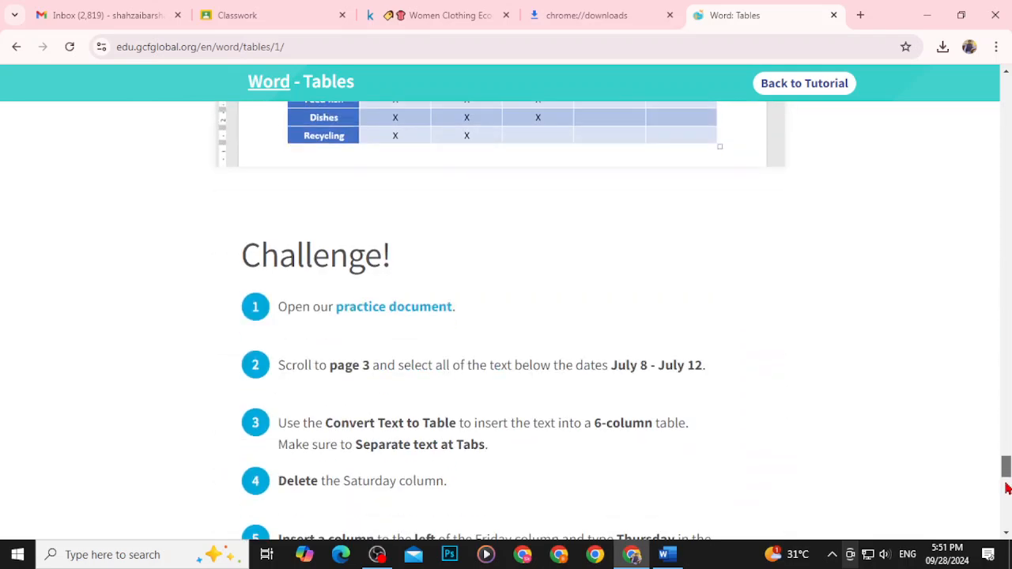
{"action": "scroll", "coordinate": [945, 515], "scroll_direction": "up", "scroll_amount": 15}
{"action": "left_click", "coordinate": [664, 554]}
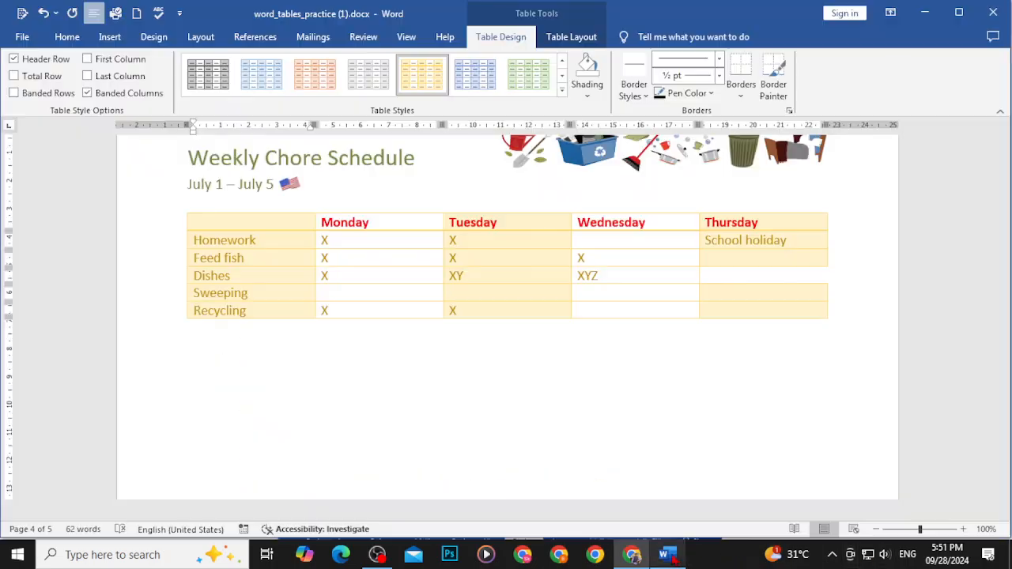
{"action": "left_click", "coordinate": [377, 554]}
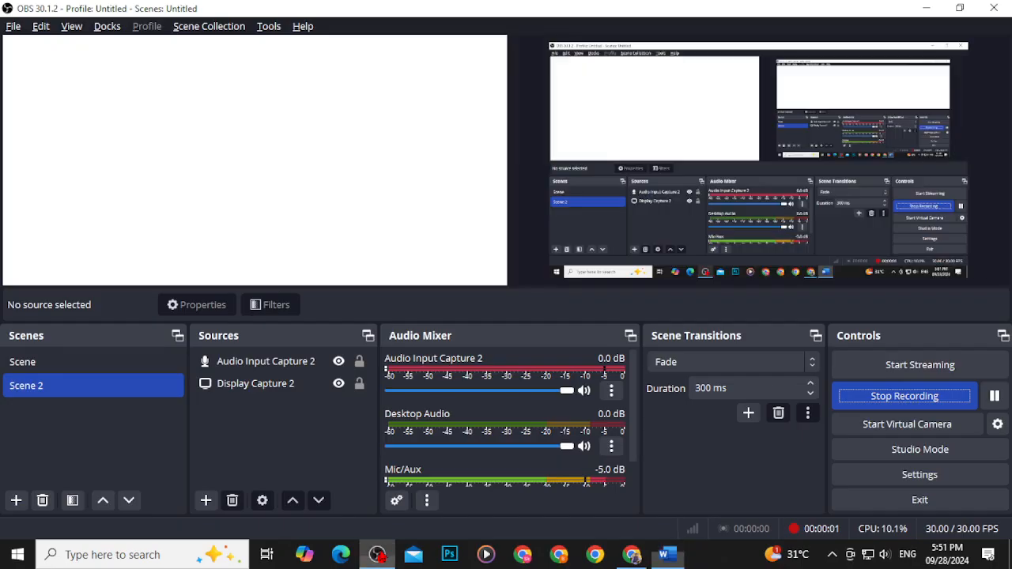
{"action": "left_click", "coordinate": [994, 396]}
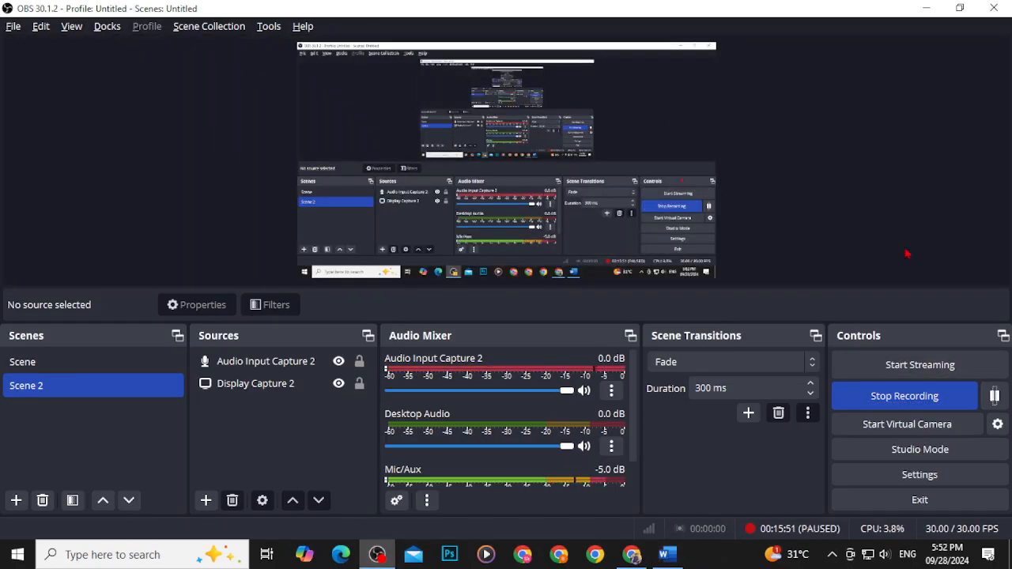
{"action": "left_click", "coordinate": [926, 8]}
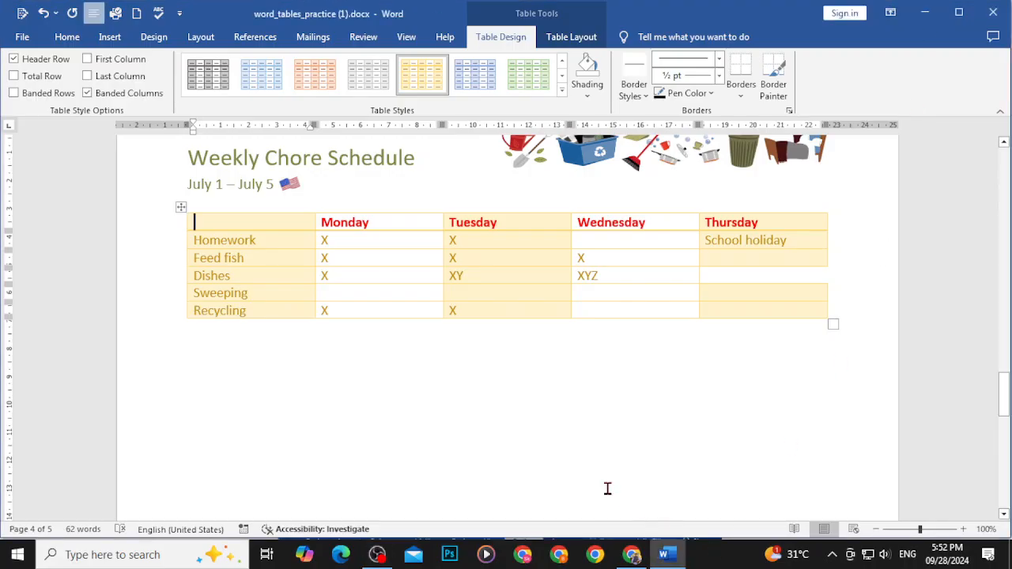
Switch to the browser lesson and read the steps for applying borders to a table
{"action": "left_click", "coordinate": [630, 554]}
{"action": "scroll", "coordinate": [656, 235], "scroll_direction": "up", "scroll_amount": 1}
{"action": "scroll", "coordinate": [549, 390], "scroll_direction": "up", "scroll_amount": 6}
{"action": "scroll", "coordinate": [464, 414], "scroll_direction": "down", "scroll_amount": 3}
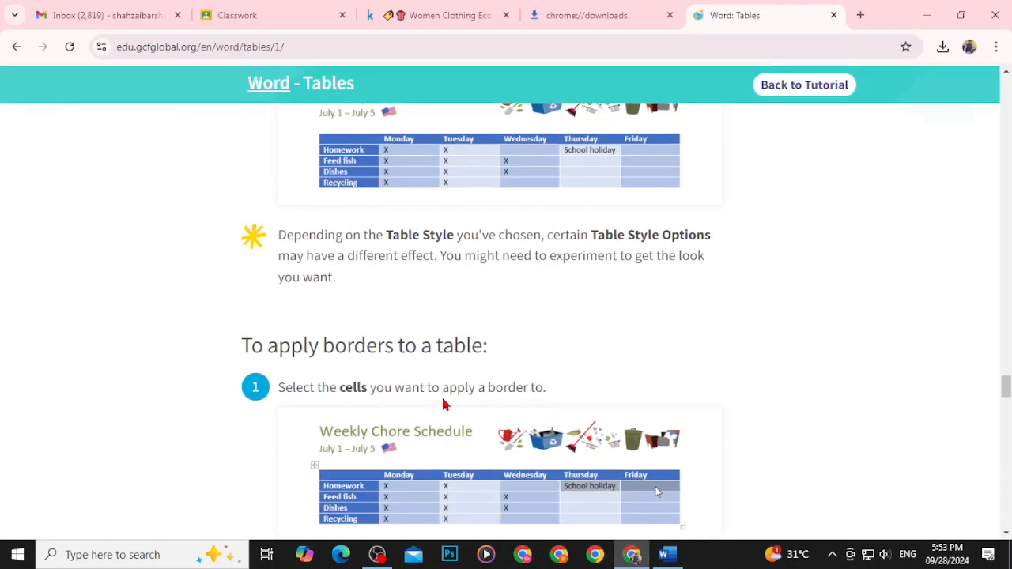
{"action": "scroll", "coordinate": [401, 368], "scroll_direction": "down", "scroll_amount": 2}
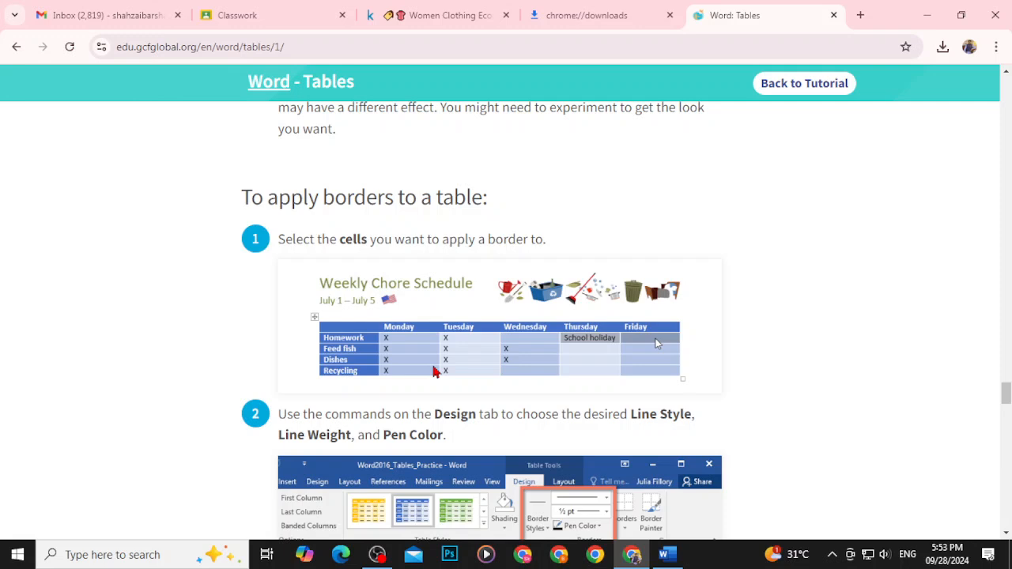
{"action": "scroll", "coordinate": [463, 372], "scroll_direction": "down", "scroll_amount": 2}
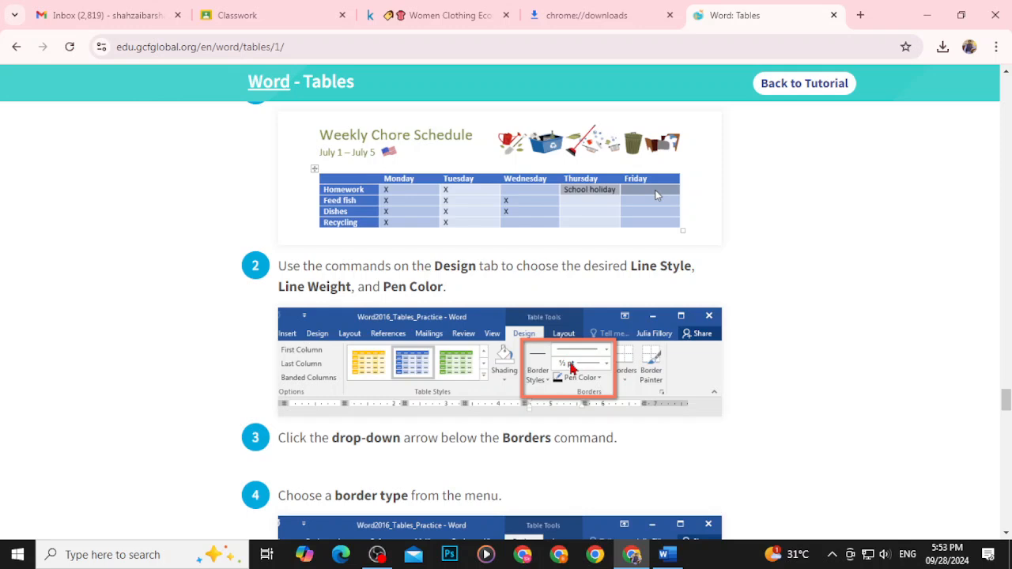
{"action": "scroll", "coordinate": [655, 194], "scroll_direction": "down", "scroll_amount": 2}
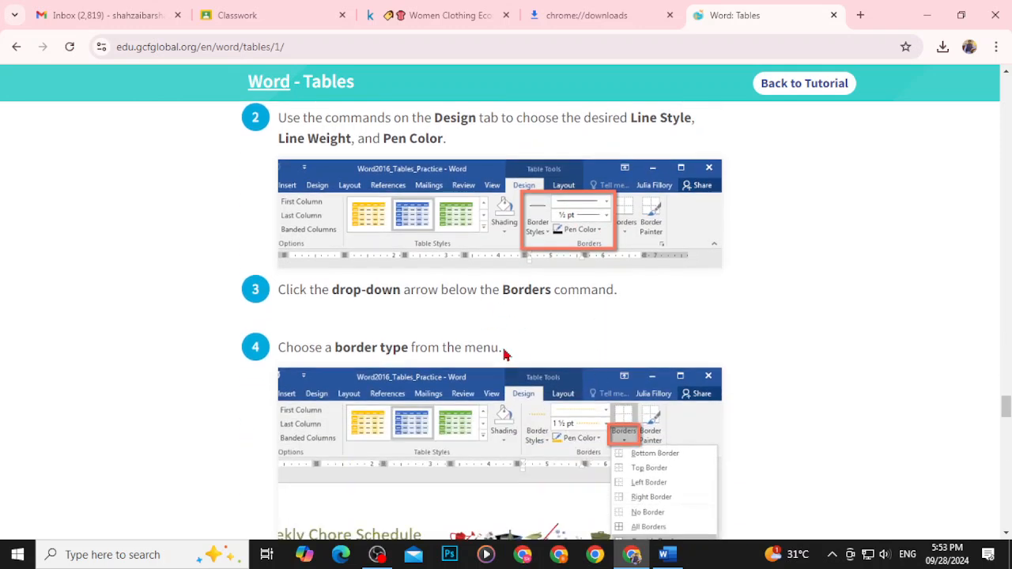
{"action": "scroll", "coordinate": [541, 295], "scroll_direction": "down", "scroll_amount": 1}
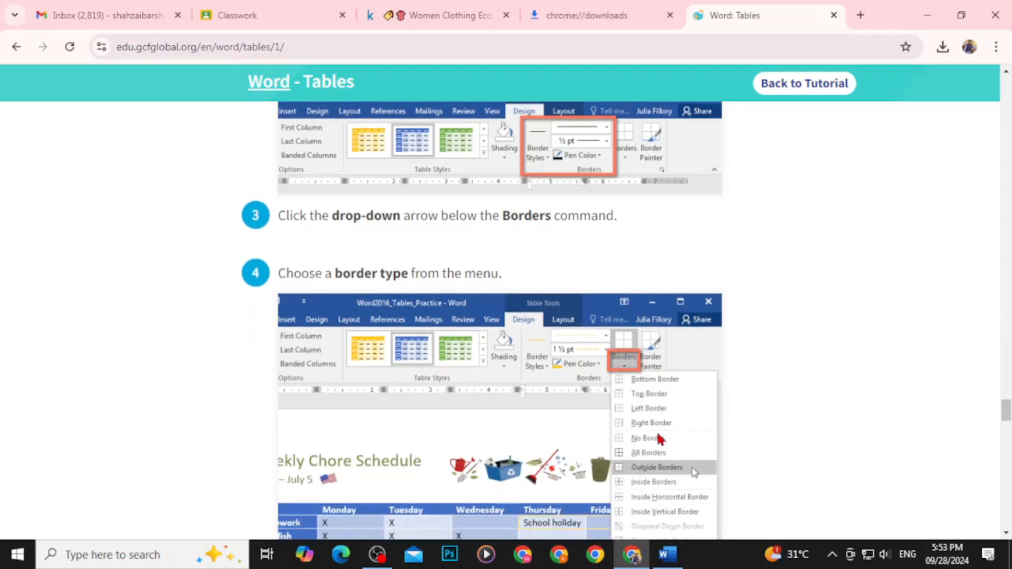
{"action": "scroll", "coordinate": [518, 385], "scroll_direction": "down", "scroll_amount": 3}
{"action": "scroll", "coordinate": [537, 318], "scroll_direction": "down", "scroll_amount": 3}
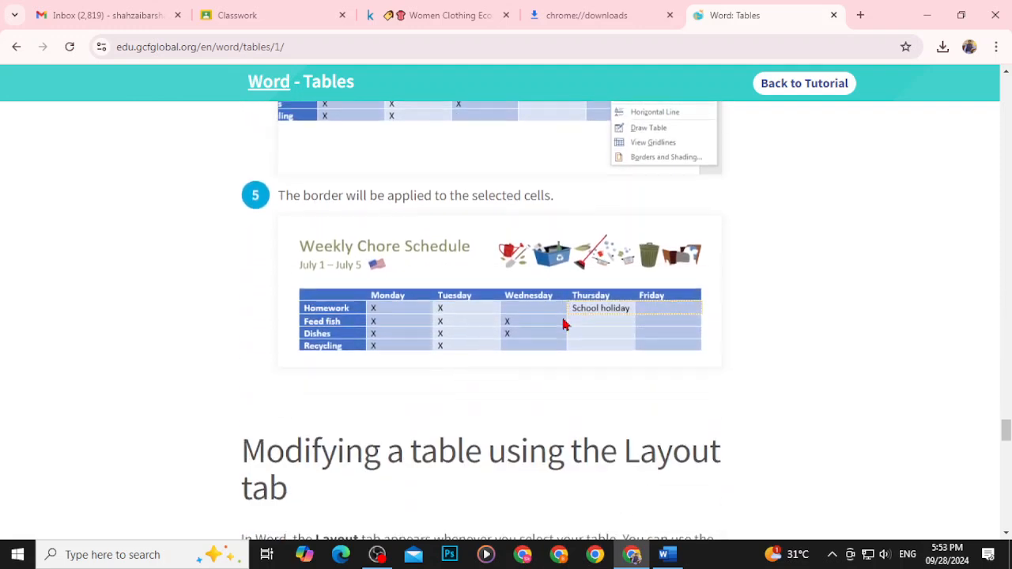
Switch back to Word, select the whole chore table and turn off its Banded Columns option
{"action": "left_click", "coordinate": [668, 554]}
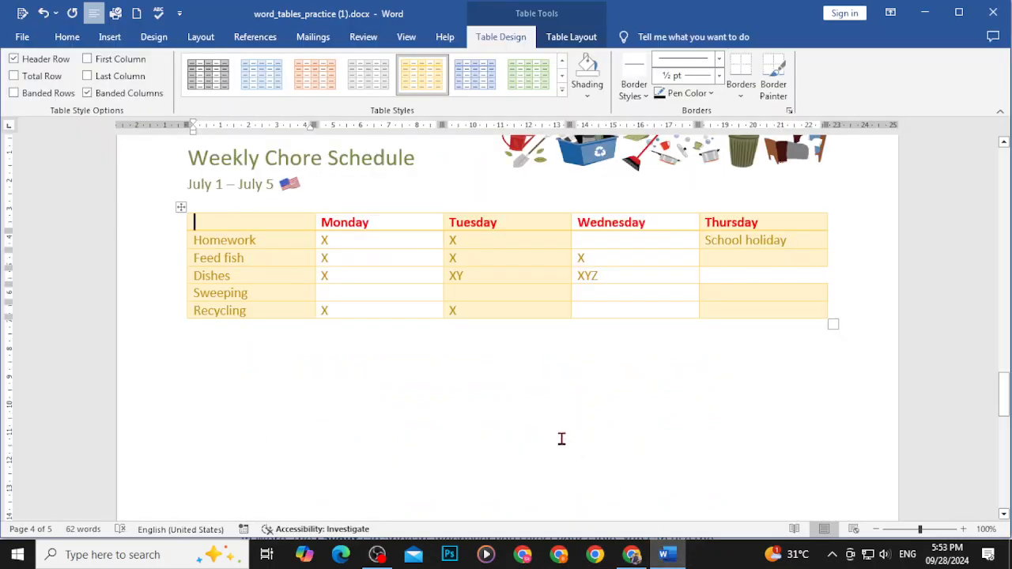
{"action": "mouse_move", "coordinate": [733, 314]}
{"action": "left_mouse_down"}
{"action": "mouse_move", "coordinate": [474, 297]}
{"action": "mouse_move", "coordinate": [200, 229]}
{"action": "left_mouse_up"}
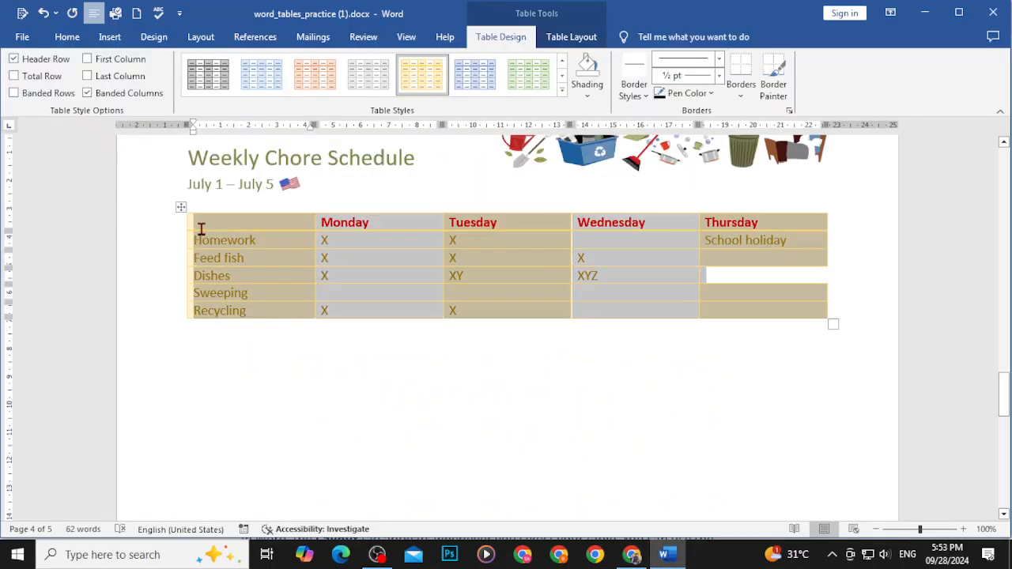
{"action": "left_click", "coordinate": [87, 93]}
{"action": "left_click", "coordinate": [573, 356]}
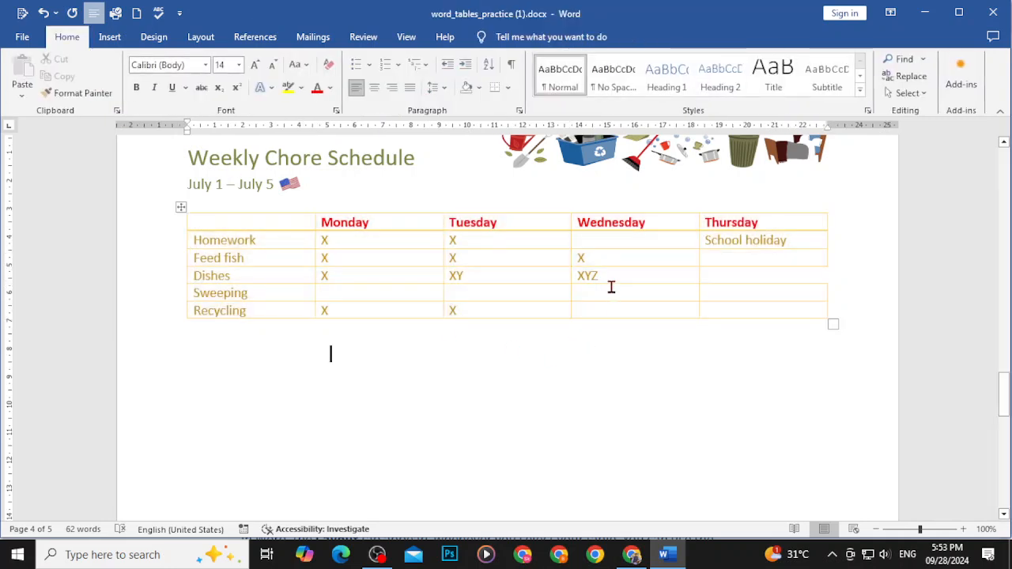
Try painting the chore table's borders with the black 1½ pt single-line border style, and undo the last change
{"action": "left_click_drag", "start_coordinate": [624, 271], "coordinate": [214, 222]}
{"action": "left_click", "coordinate": [664, 351]}
{"action": "left_click_drag", "start_coordinate": [697, 305], "coordinate": [190, 220]}
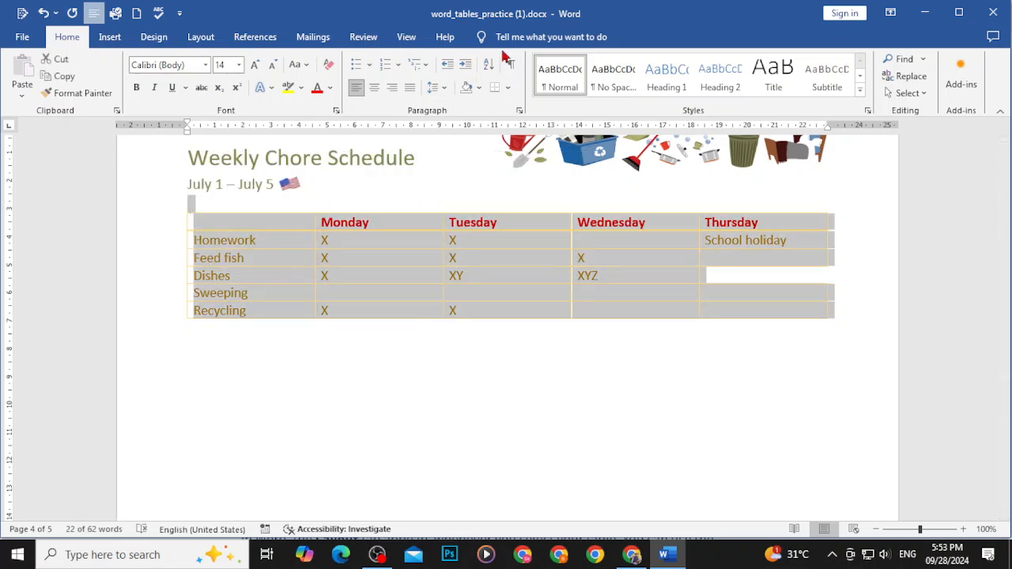
{"action": "left_click", "coordinate": [501, 279]}
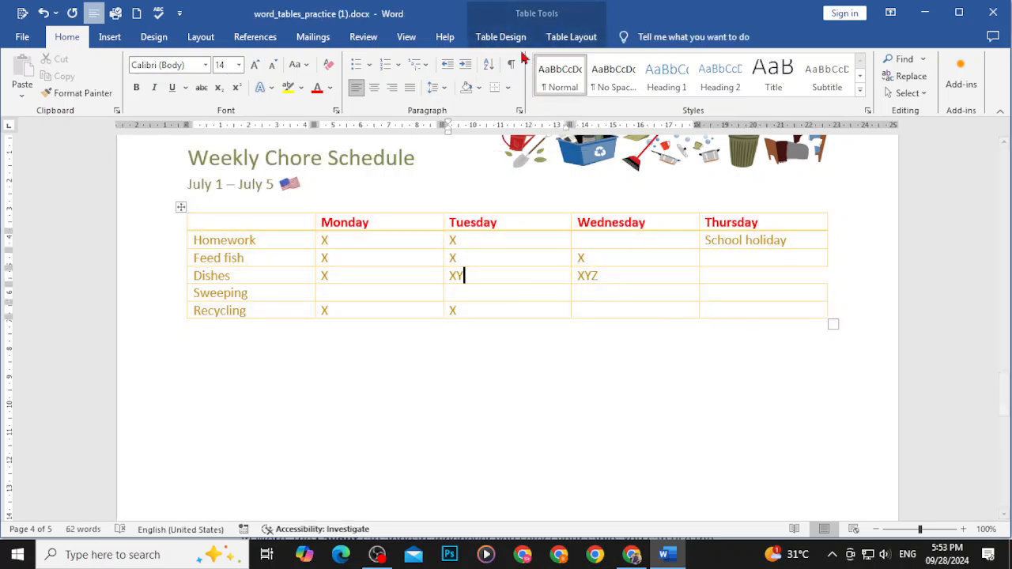
{"action": "left_click", "coordinate": [501, 37]}
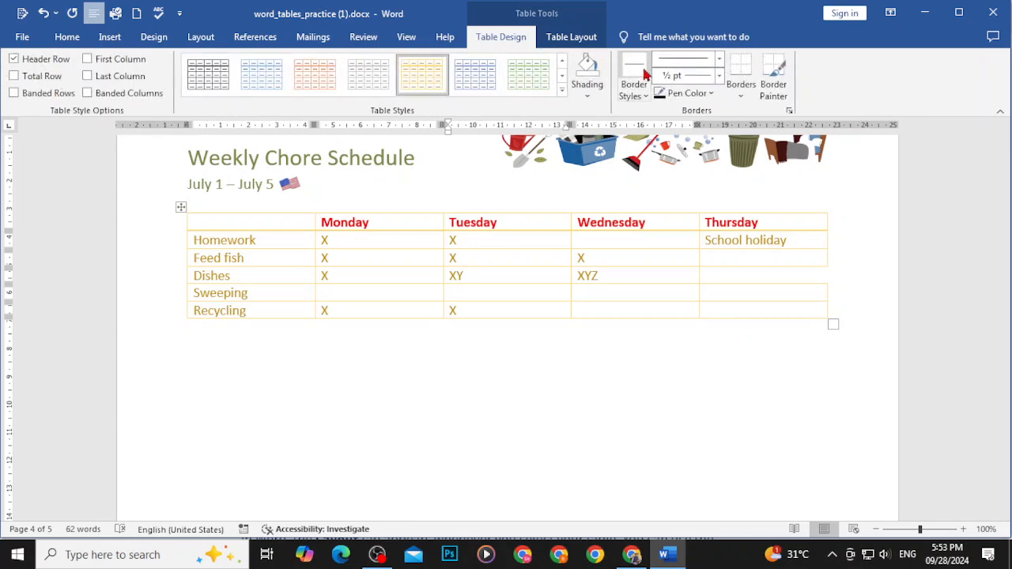
{"action": "left_click", "coordinate": [647, 95]}
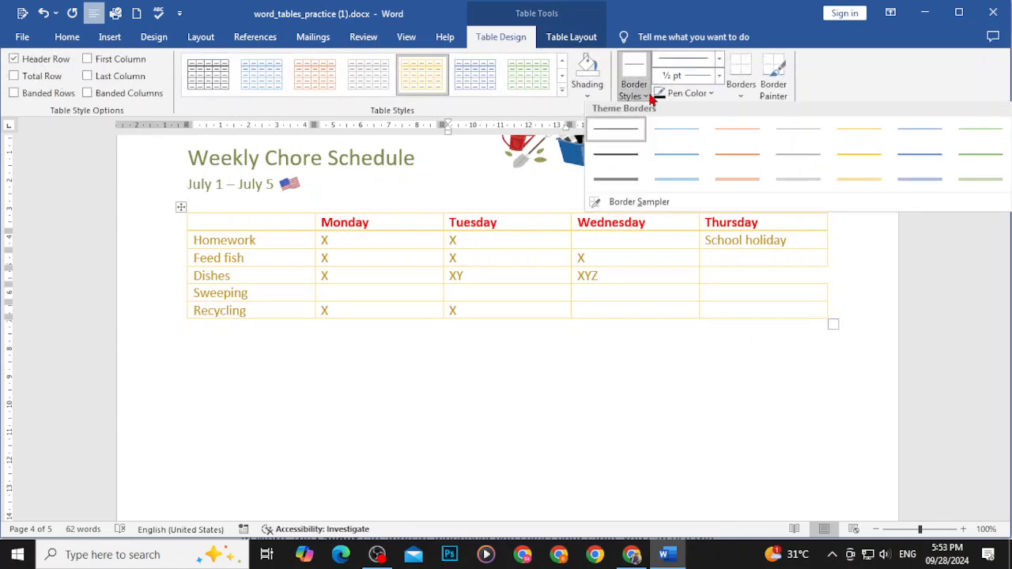
{"action": "left_click", "coordinate": [622, 161]}
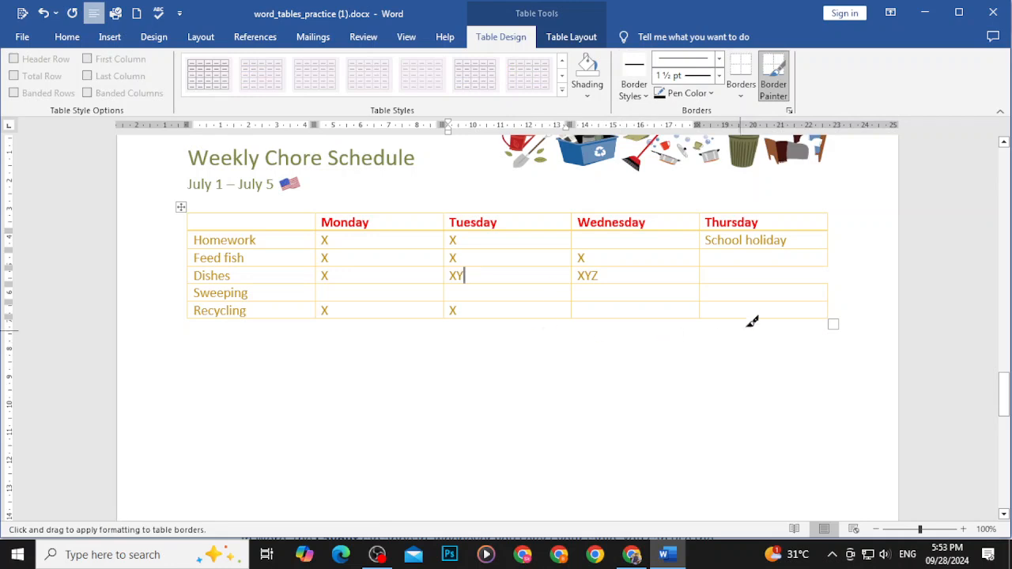
{"action": "left_click_drag", "start_coordinate": [758, 317], "coordinate": [361, 255]}
{"action": "key", "text": "ctrl+z"}
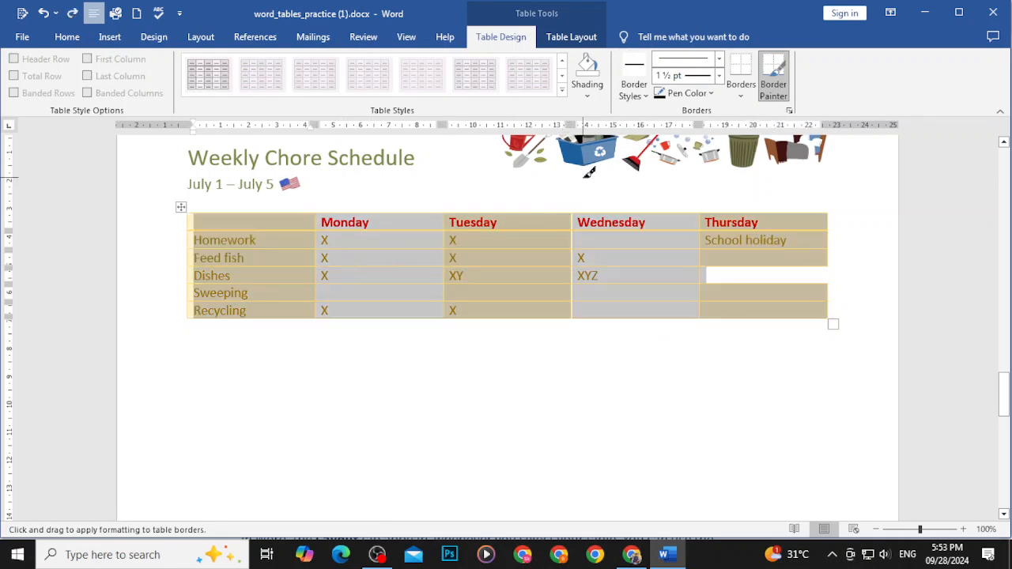
Paint ½ pt double-line borders beneath Wednesday's Homework cell and beneath the Tuesday and Wednesday cells of Feed fish and Dishes
{"action": "left_click", "coordinate": [633, 83]}
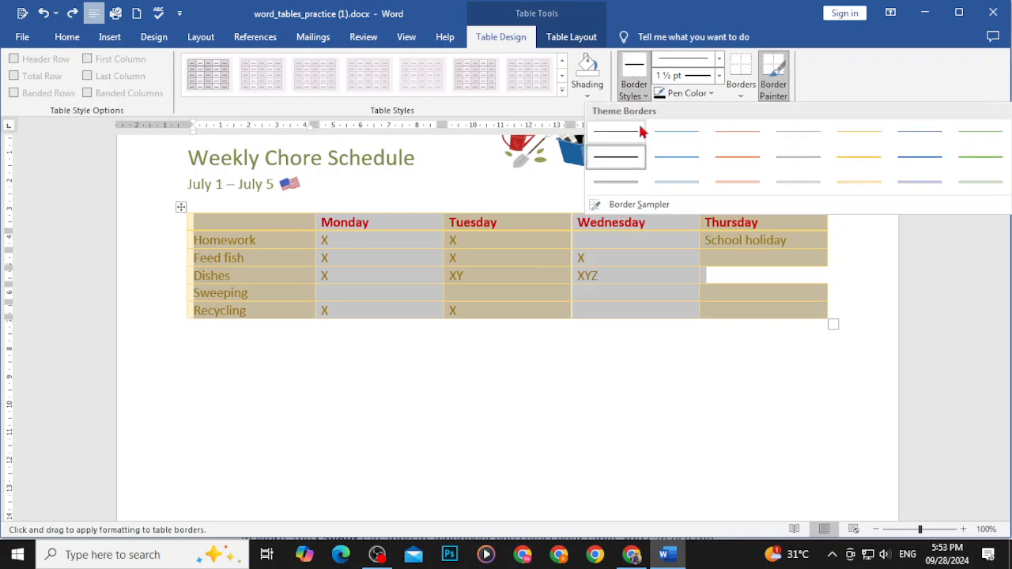
{"action": "left_click", "coordinate": [585, 250]}
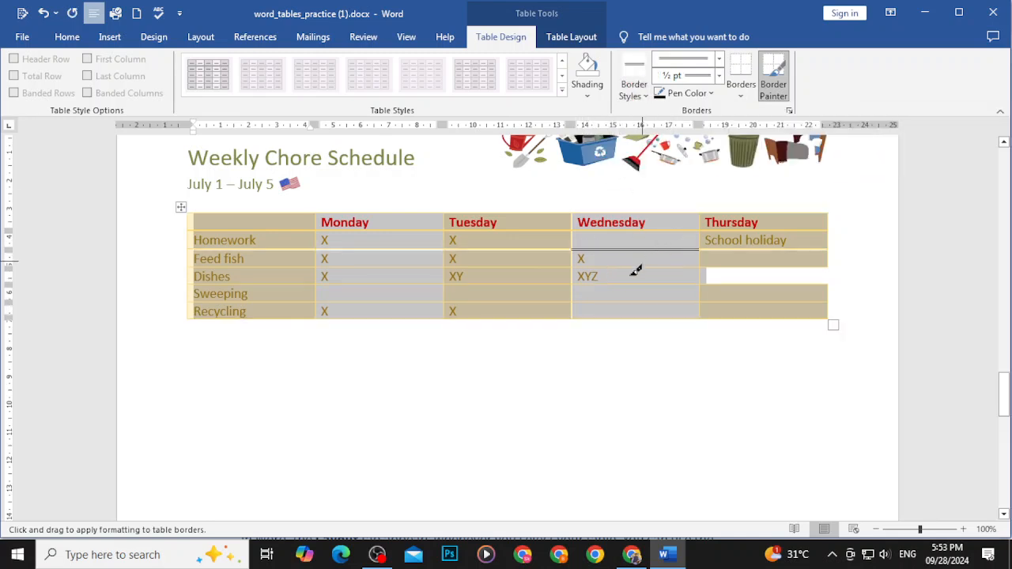
{"action": "left_click_drag", "start_coordinate": [576, 267], "coordinate": [644, 267]}
{"action": "left_click_drag", "start_coordinate": [451, 279], "coordinate": [664, 287]}
{"action": "left_click", "coordinate": [601, 392]}
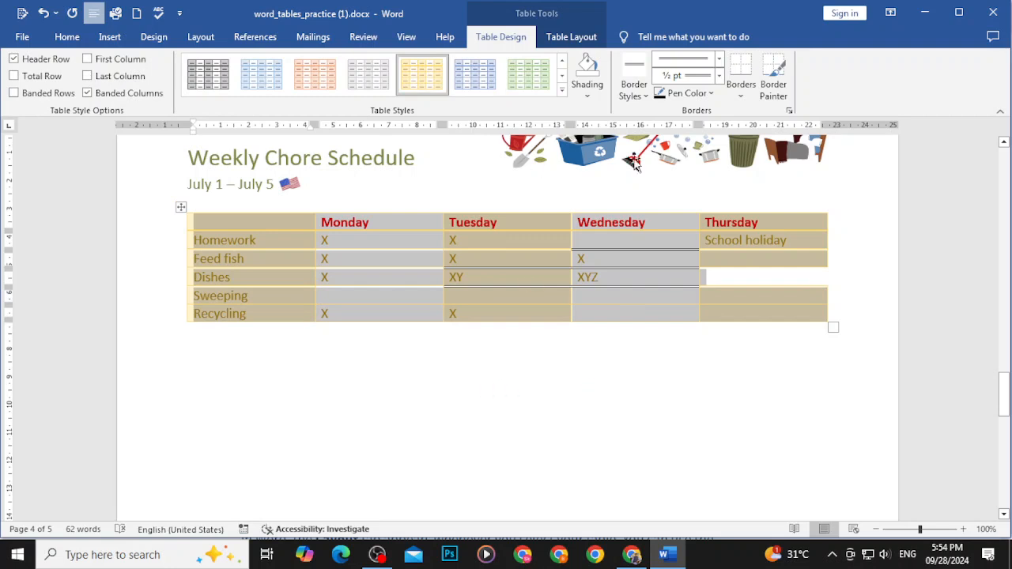
Undo the painted double-line borders and the Banded Columns option on the chore table
{"action": "left_click", "coordinate": [701, 205]}
{"action": "left_click", "coordinate": [643, 96]}
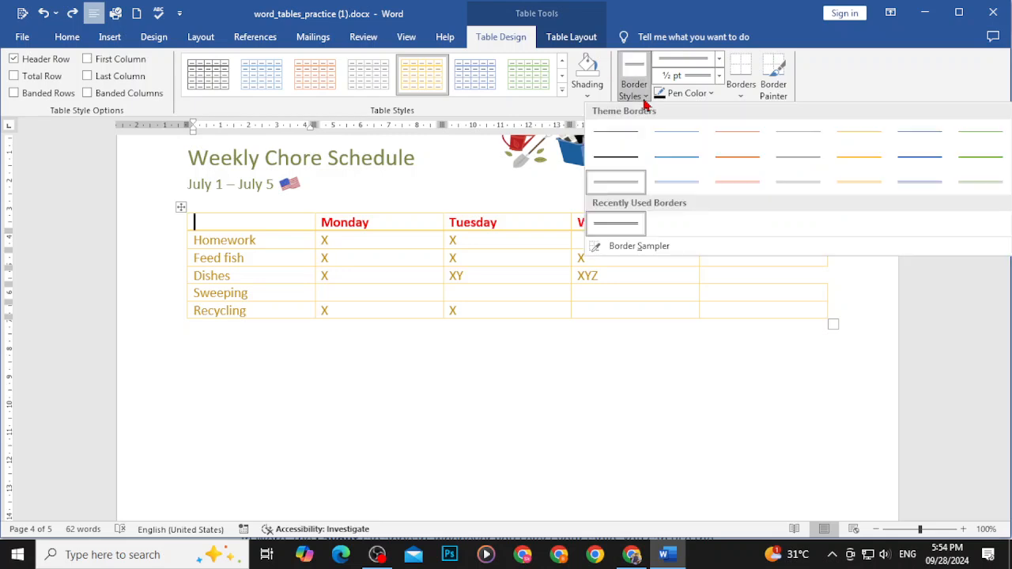
{"action": "left_click", "coordinate": [637, 95]}
Choose the single ½ pt line style and try painting the border beneath Wednesday's Homework cell
{"action": "left_click", "coordinate": [719, 59]}
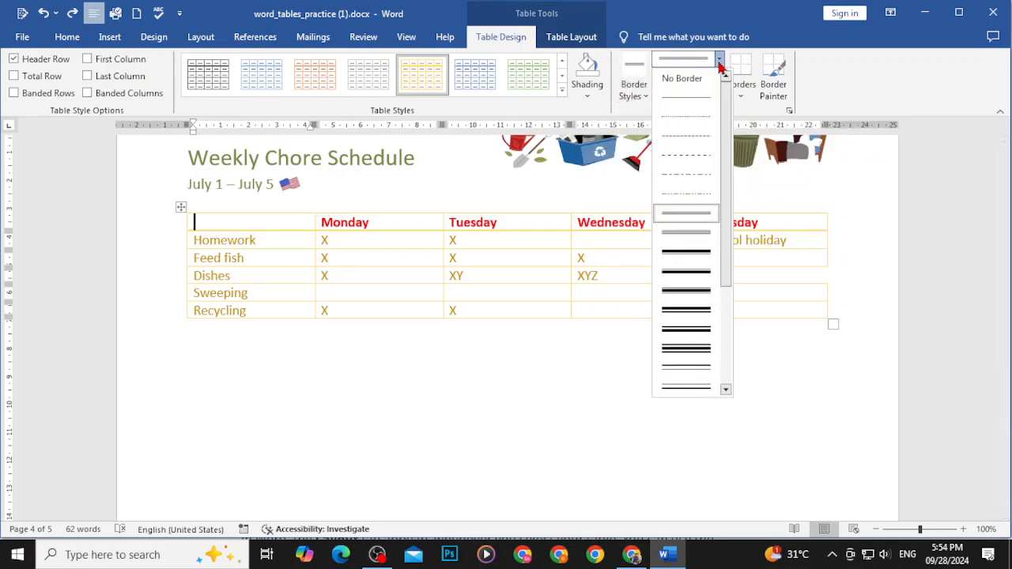
{"action": "key", "text": "Escape"}
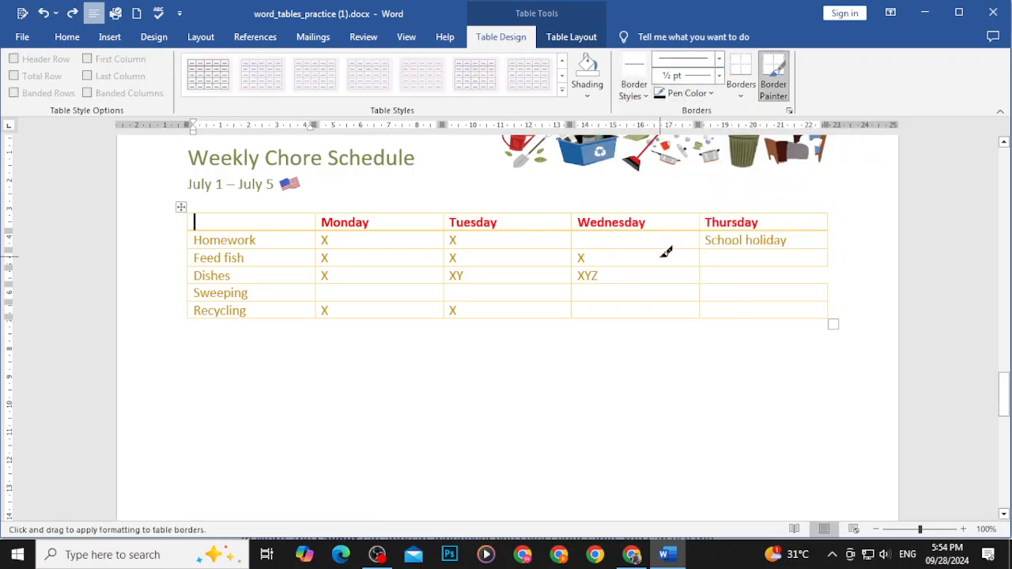
{"action": "mouse_move", "coordinate": [623, 252]}
{"action": "left_mouse_down"}
{"action": "mouse_move", "coordinate": [697, 240]}
{"action": "mouse_move", "coordinate": [690, 253]}
{"action": "mouse_move", "coordinate": [706, 254]}
{"action": "left_mouse_up"}
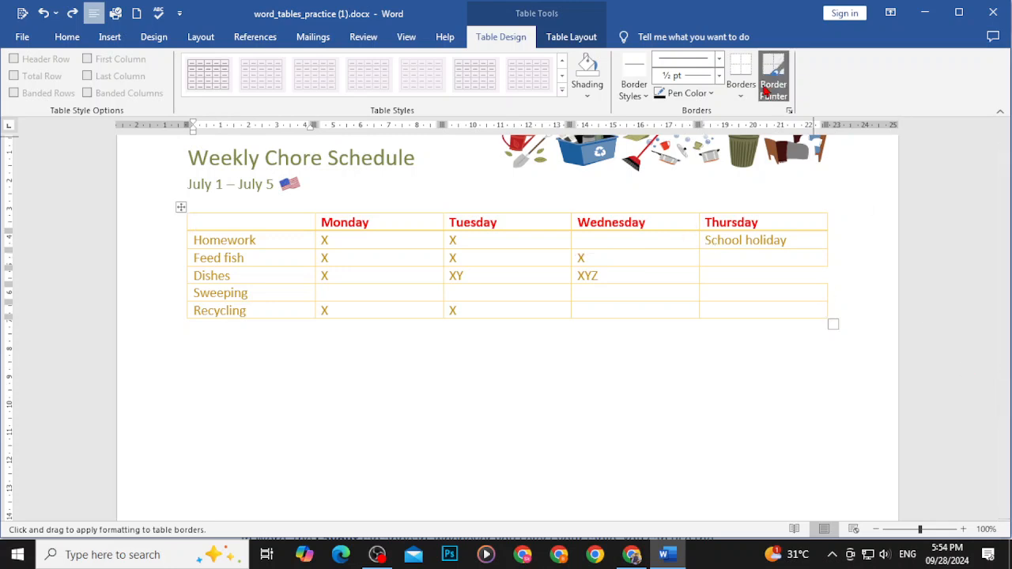
{"action": "key", "text": "Escape"}
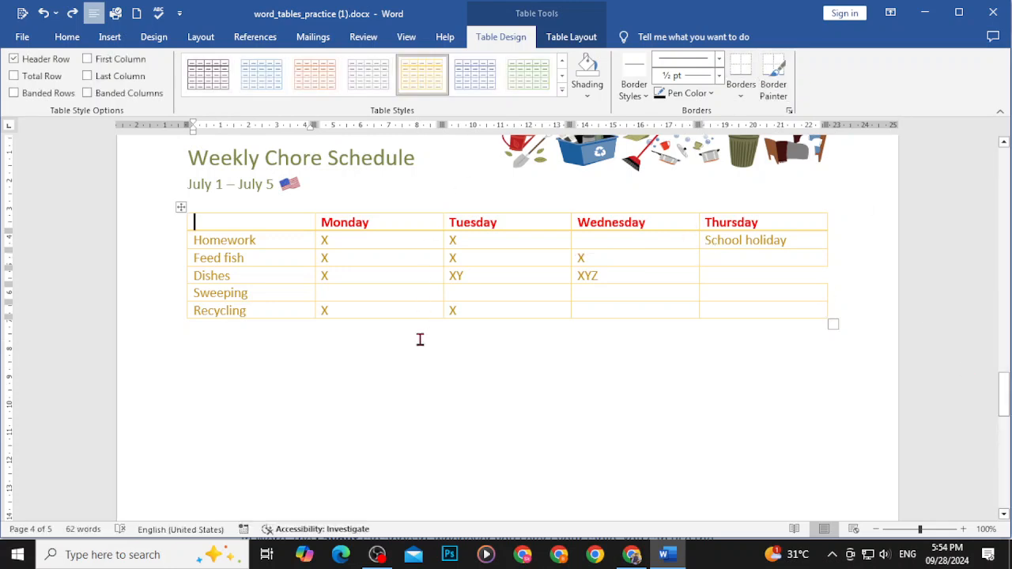
Undo the last chore table style change, and try Convert Text to Table on the whole chore table with text separated at tabs
{"action": "key", "text": "ctrl+z"}
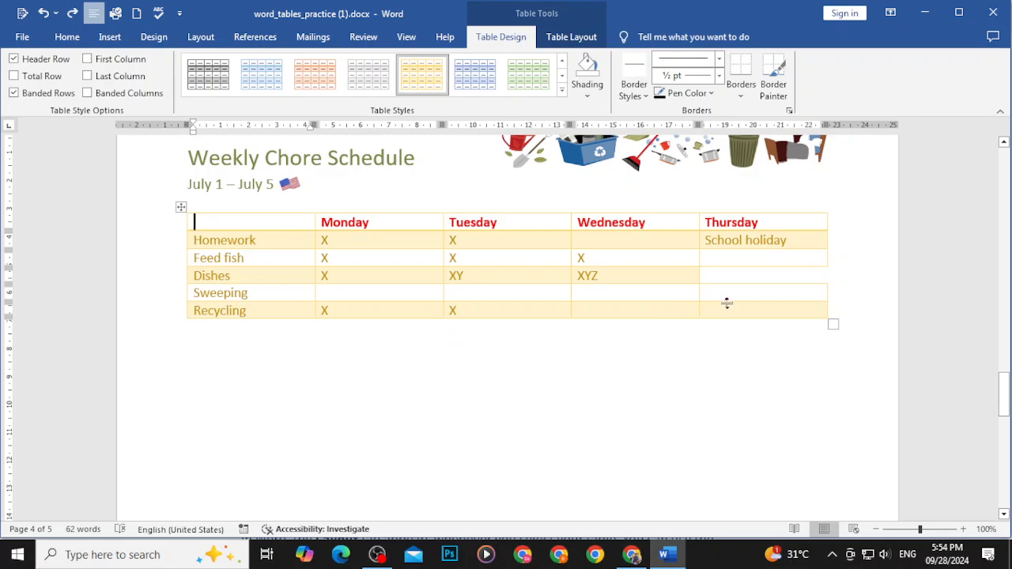
{"action": "left_click_drag", "start_coordinate": [665, 295], "coordinate": [237, 208]}
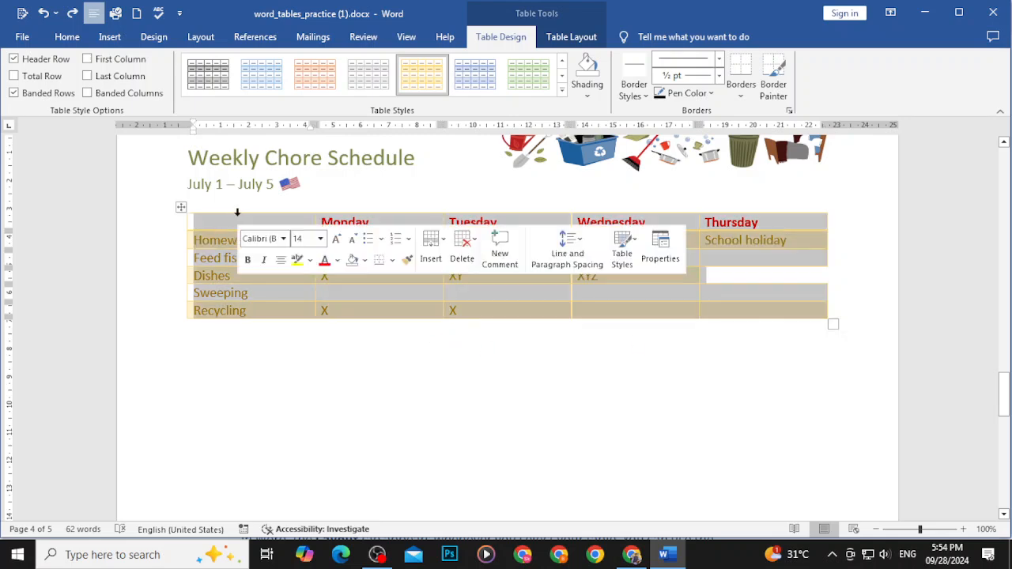
{"action": "left_click", "coordinate": [108, 37]}
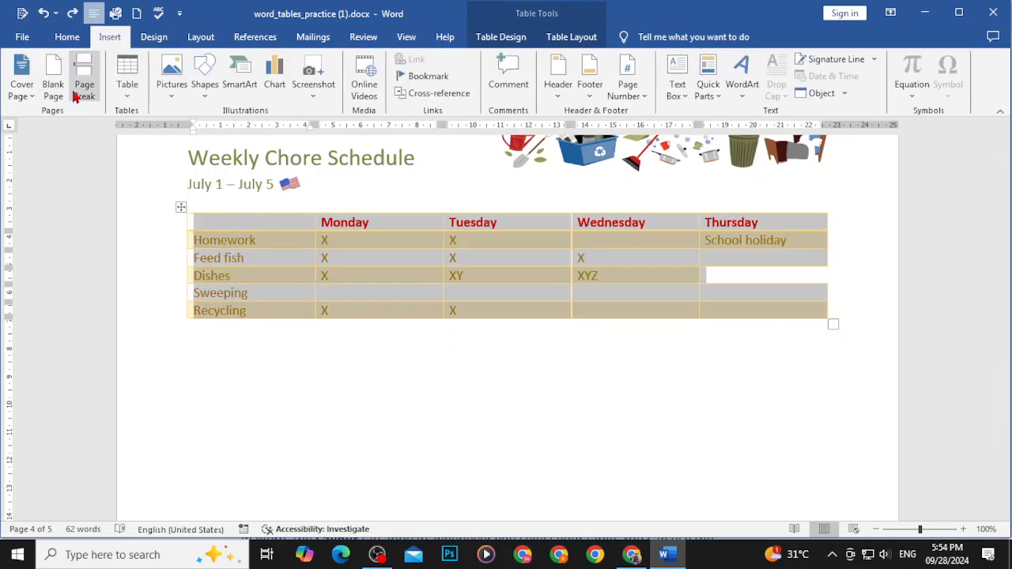
{"action": "left_click", "coordinate": [125, 93]}
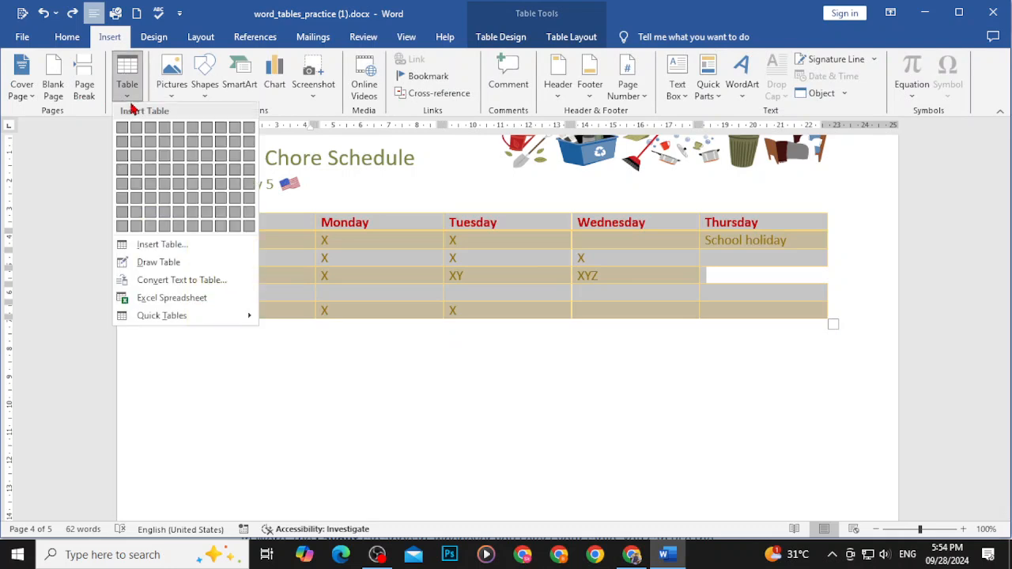
{"action": "left_click", "coordinate": [195, 280]}
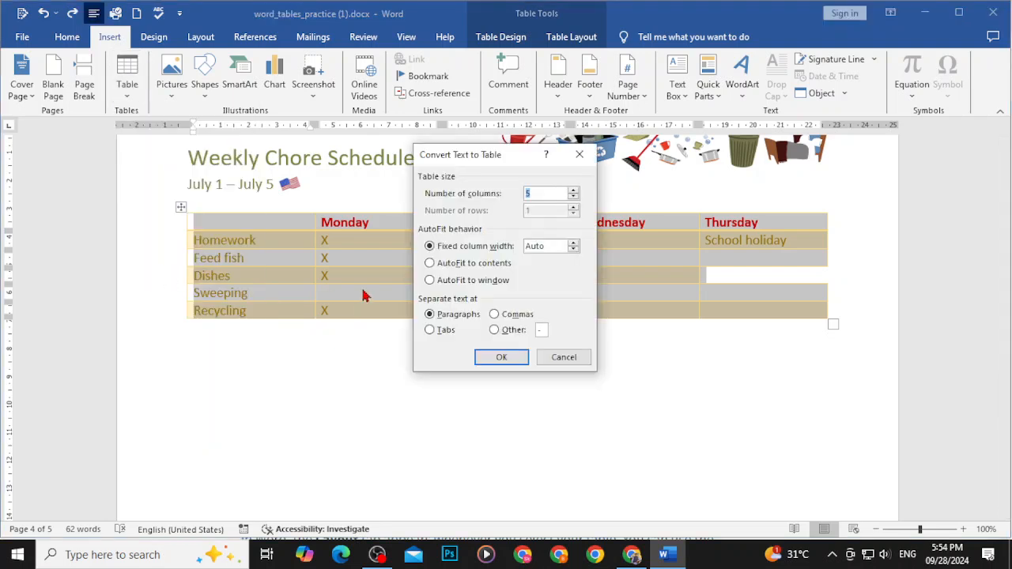
{"action": "left_click", "coordinate": [429, 330]}
{"action": "left_click", "coordinate": [500, 358]}
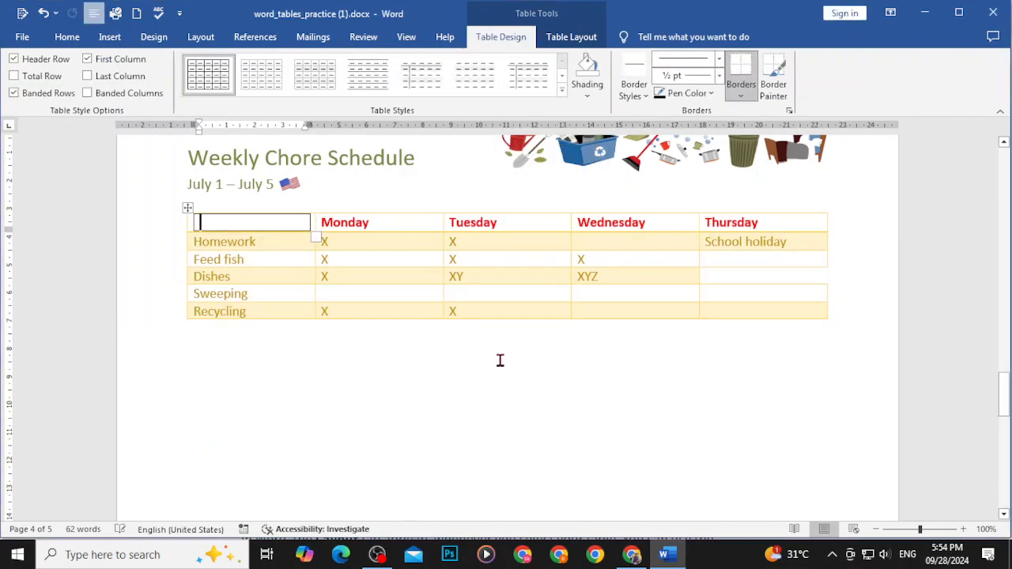
{"action": "left_click", "coordinate": [707, 331]}
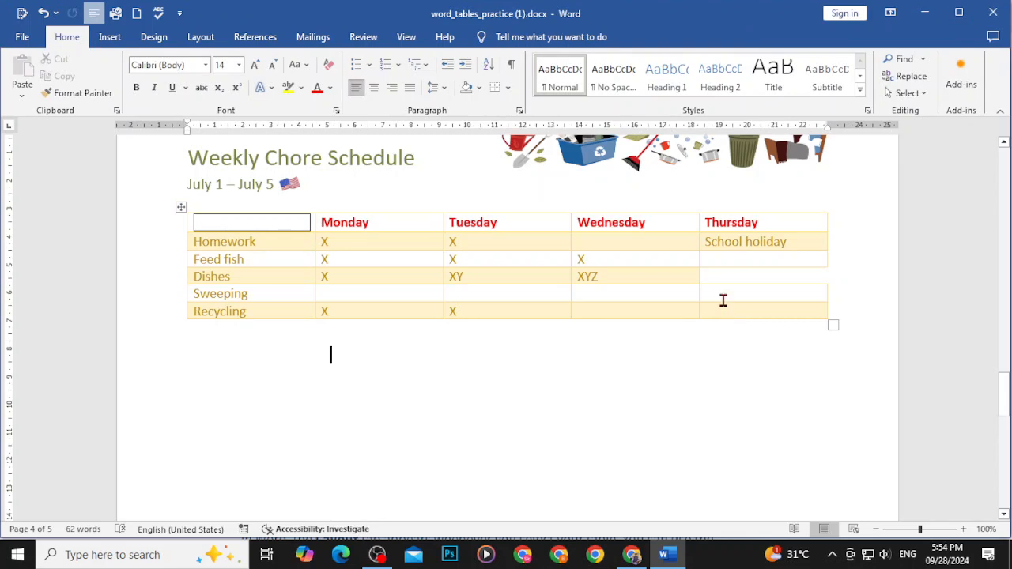
Convert the whole chore table to text, separating the cell contents with tabs
{"action": "left_click", "coordinate": [110, 37]}
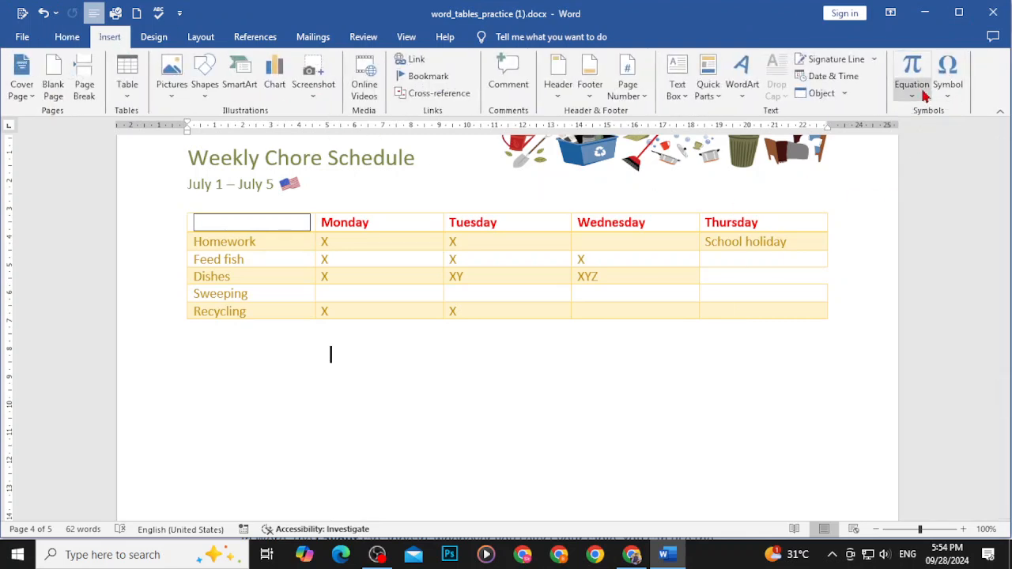
{"action": "left_click_drag", "start_coordinate": [805, 321], "coordinate": [226, 228]}
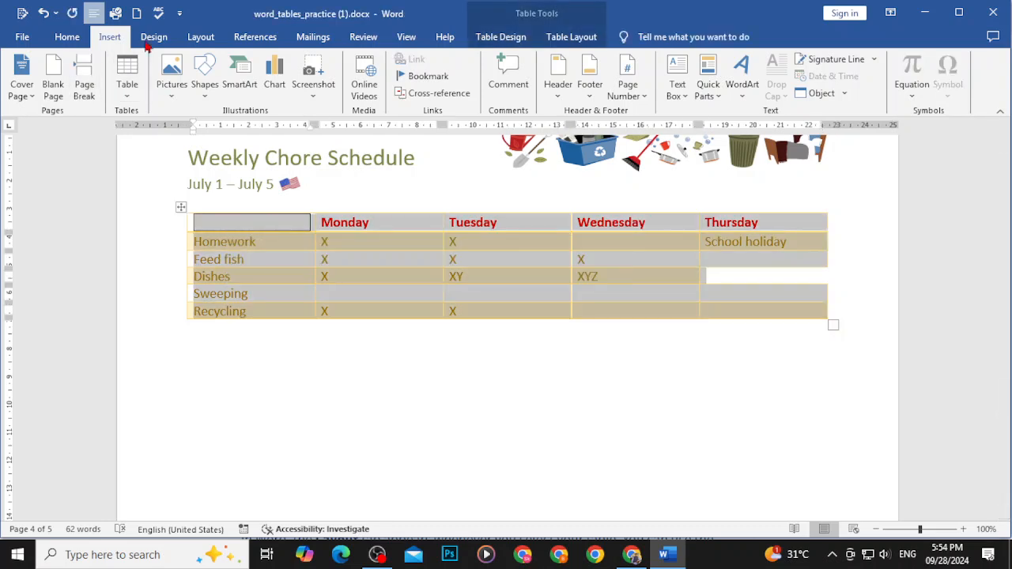
{"action": "left_click", "coordinate": [689, 37]}
{"action": "type", "text": "table"}
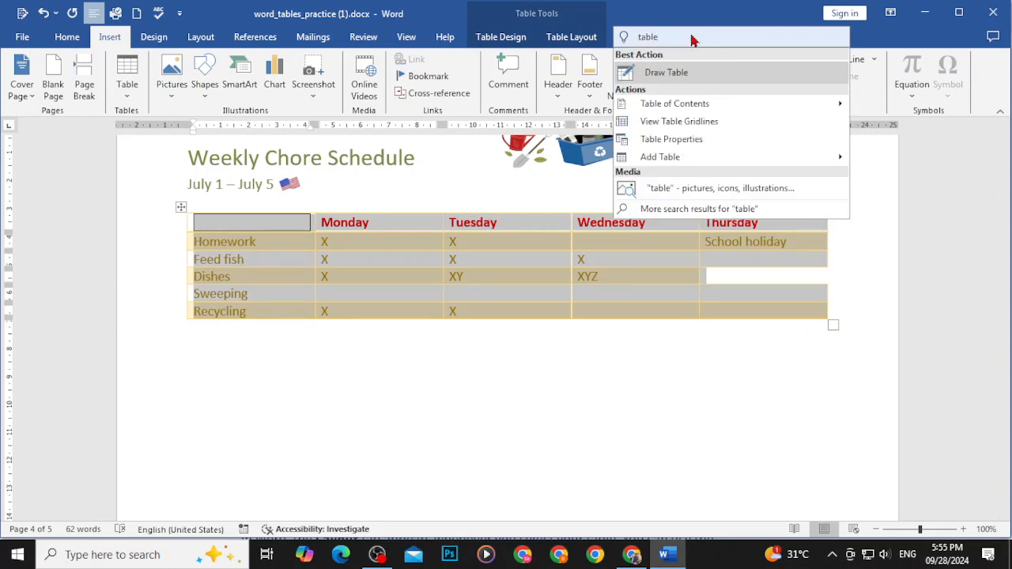
{"action": "type", "text": " to"}
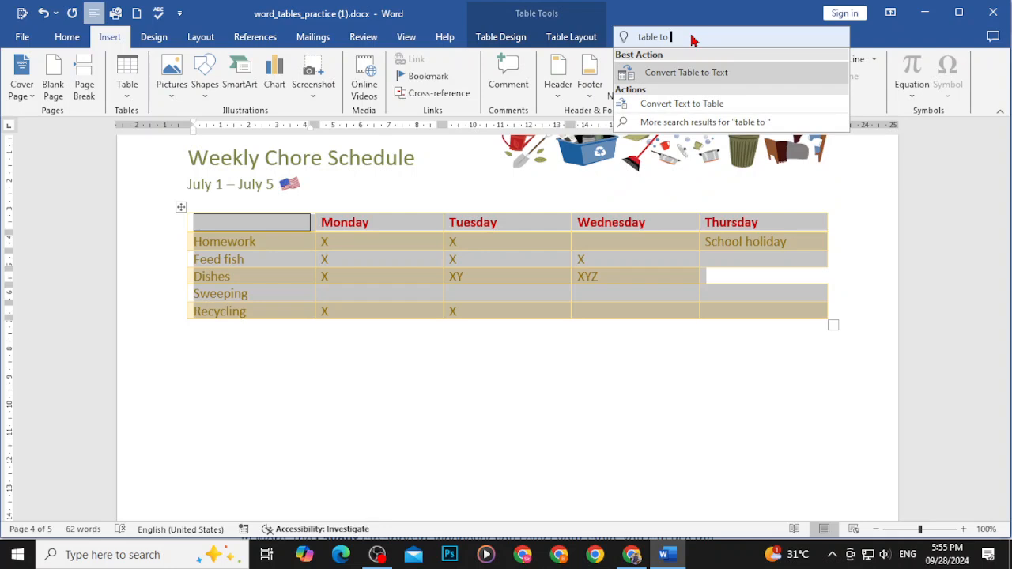
{"action": "left_click", "coordinate": [699, 75]}
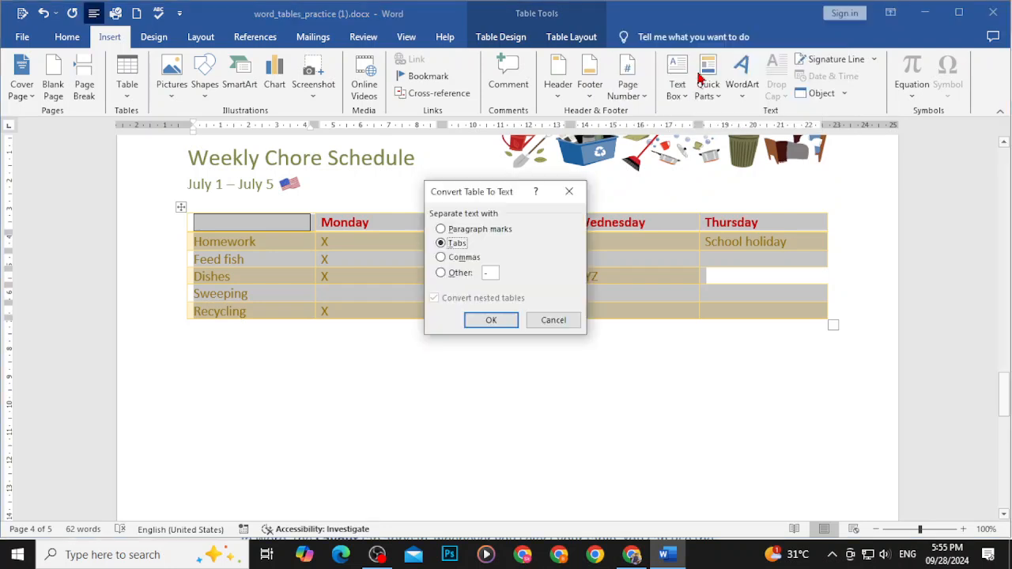
{"action": "left_click", "coordinate": [471, 321]}
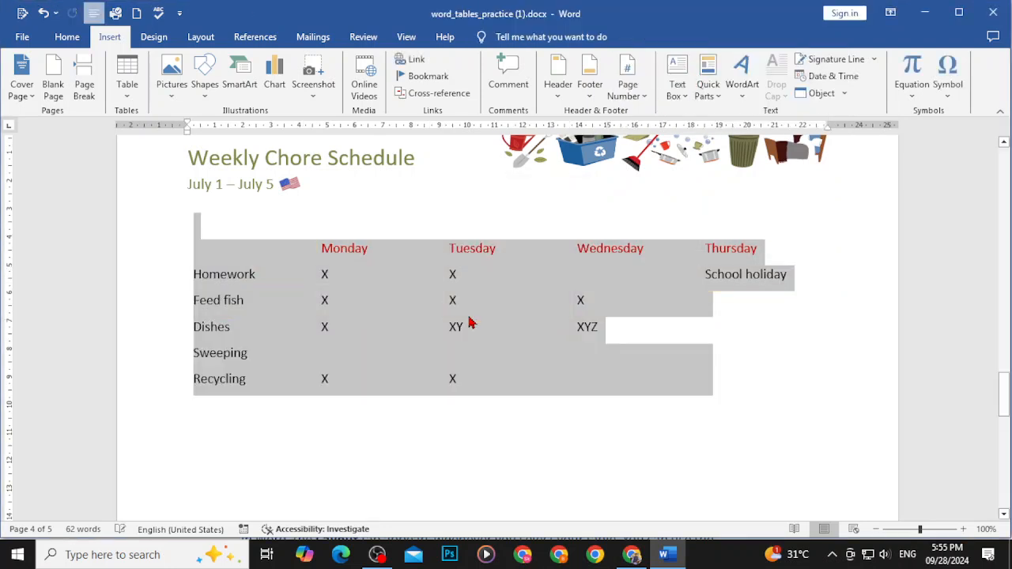
{"action": "left_click", "coordinate": [443, 454]}
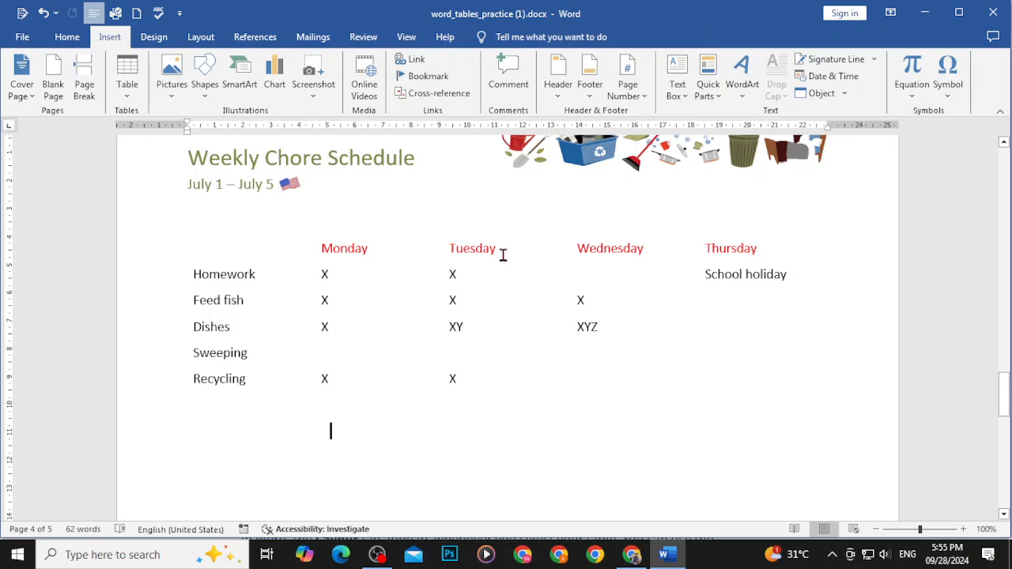
Apply top and left borders to the tab-separated schedule text, and clear them with the No Border option
{"action": "left_click_drag", "start_coordinate": [566, 371], "coordinate": [228, 261]}
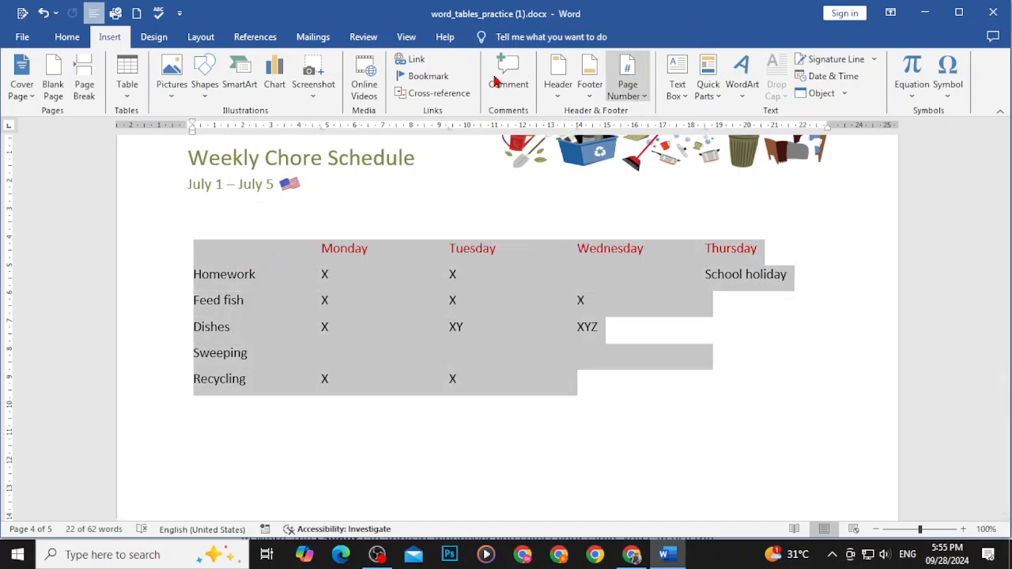
{"action": "left_click", "coordinate": [420, 300]}
{"action": "left_click", "coordinate": [714, 370]}
{"action": "left_click", "coordinate": [214, 219], "text": "shift"}
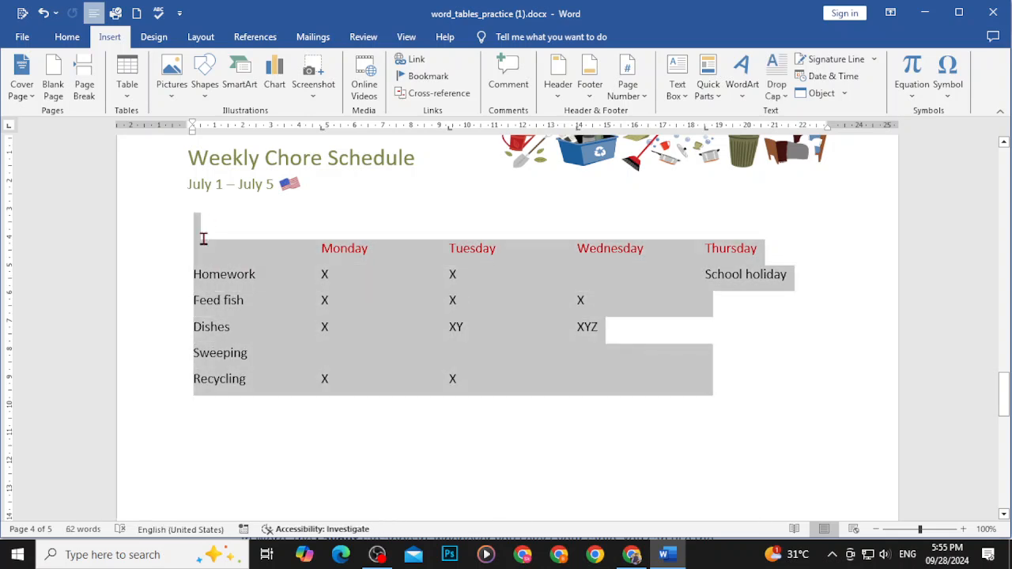
{"action": "left_click", "coordinate": [68, 36]}
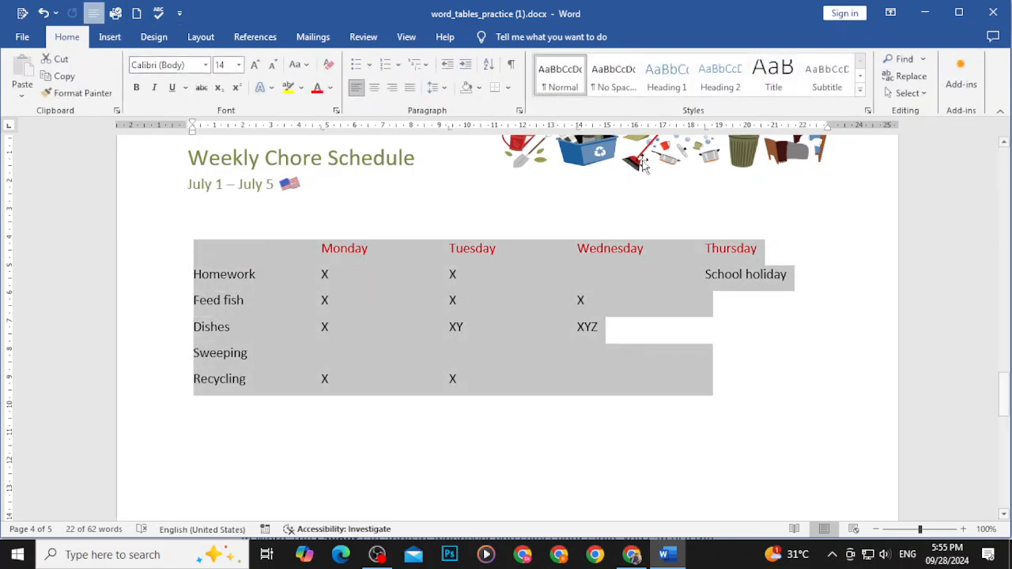
{"action": "left_click", "coordinate": [507, 87]}
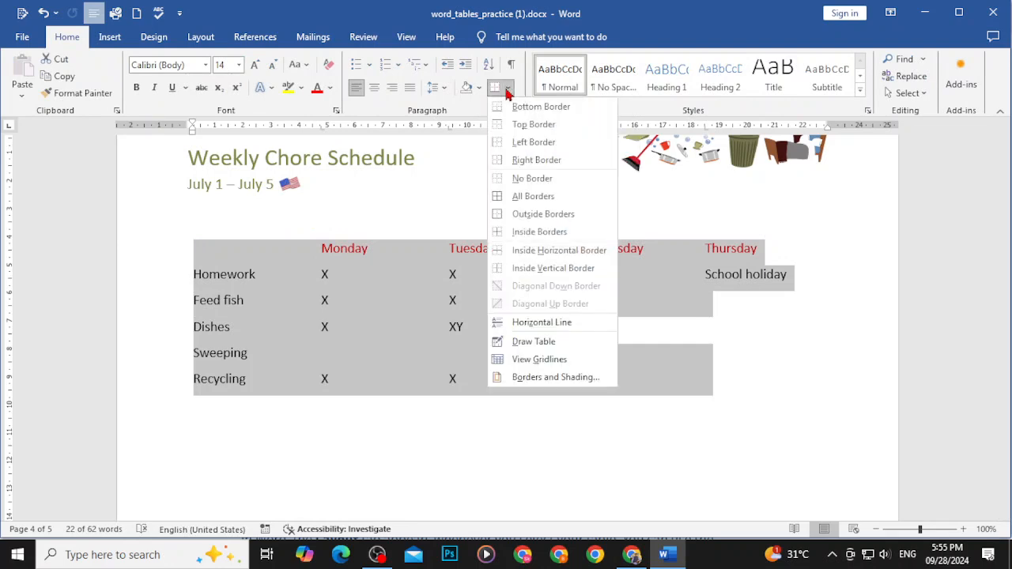
{"action": "left_click", "coordinate": [527, 127]}
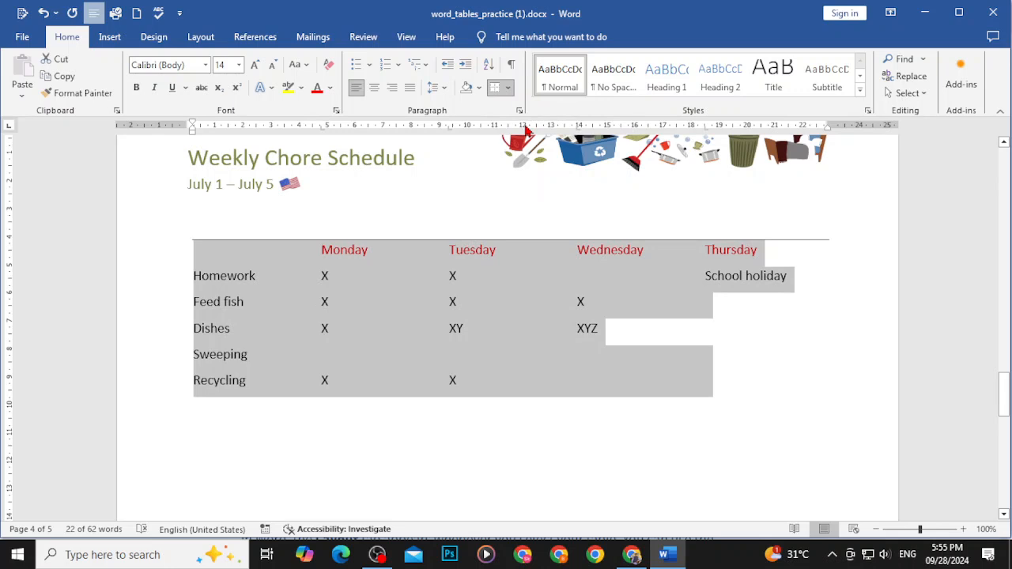
{"action": "left_click", "coordinate": [508, 88]}
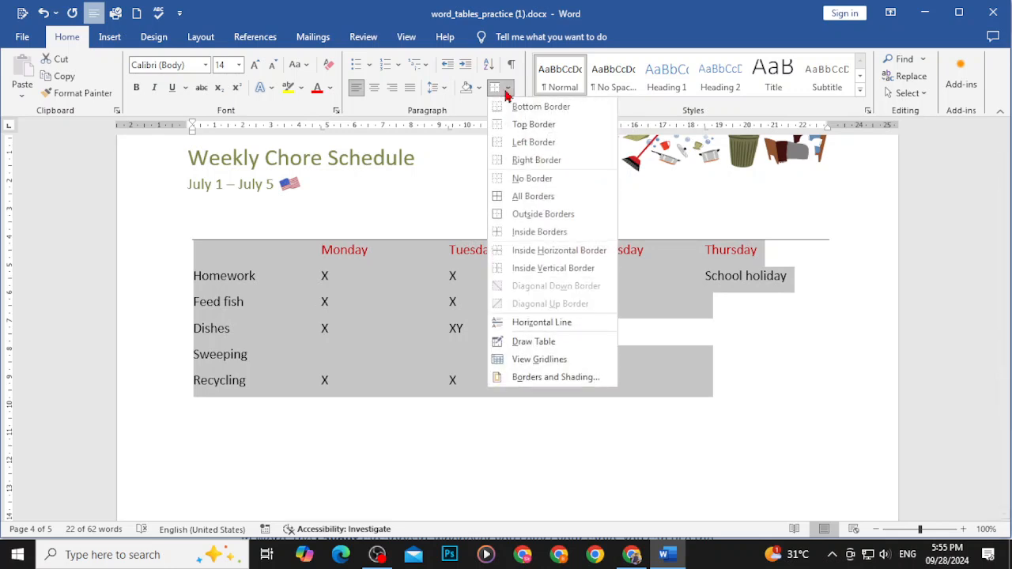
{"action": "left_click", "coordinate": [512, 139]}
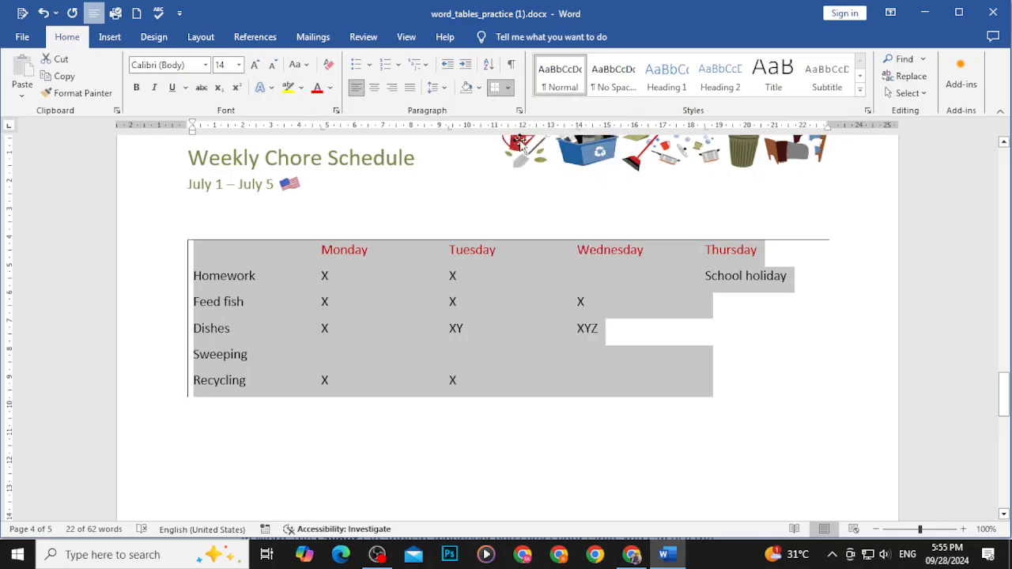
{"action": "left_click", "coordinate": [507, 88]}
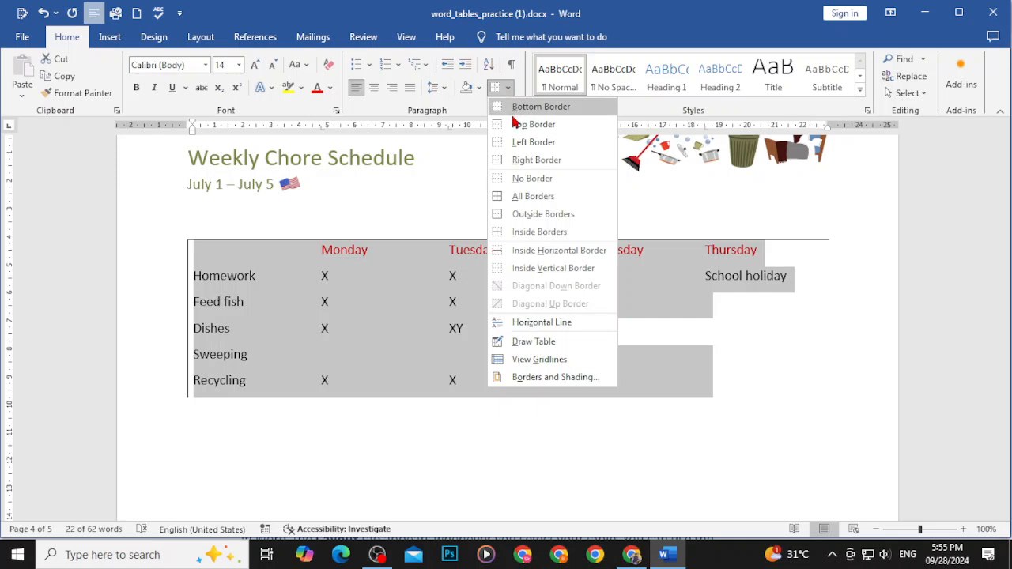
{"action": "left_click", "coordinate": [518, 178]}
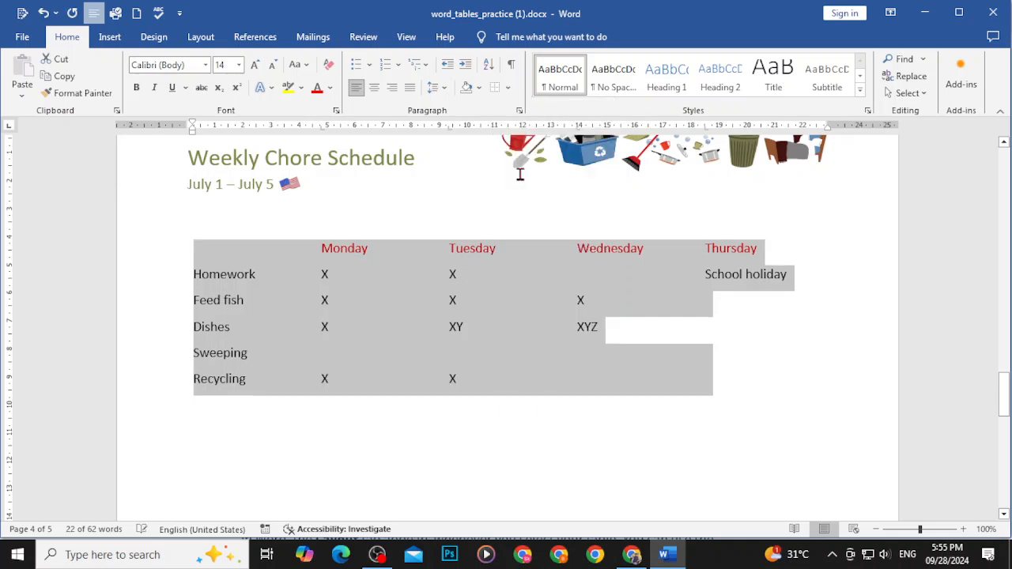
Apply all borders to the schedule text, and toggle its outside borders off
{"action": "left_click", "coordinate": [508, 87]}
{"action": "left_click", "coordinate": [533, 197]}
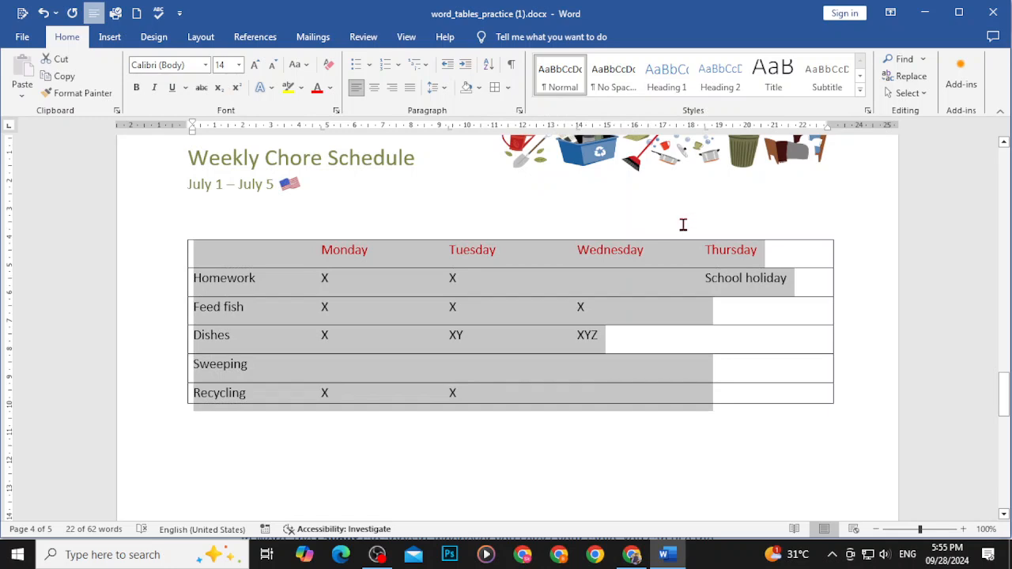
{"action": "left_click", "coordinate": [508, 86]}
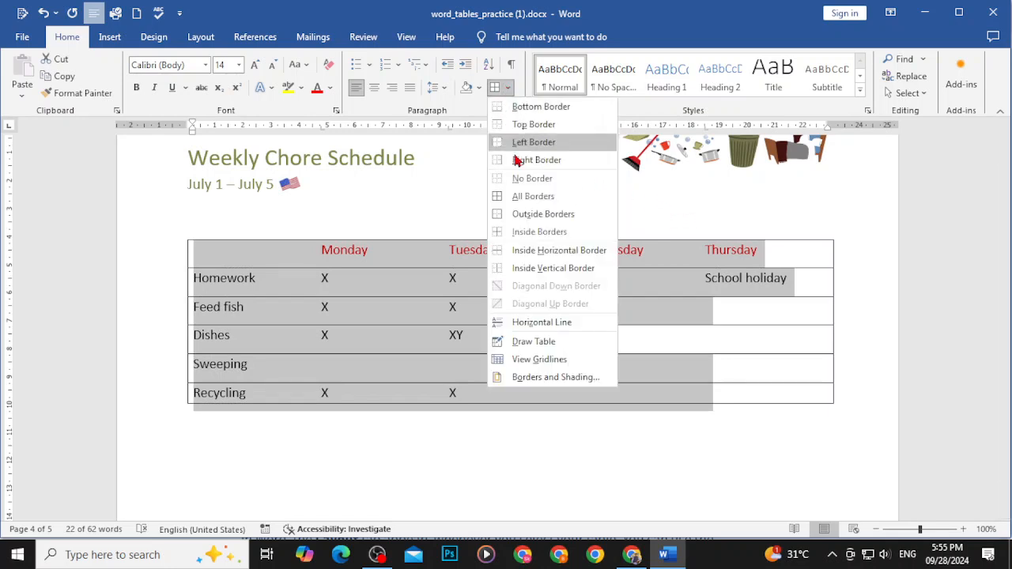
{"action": "left_click", "coordinate": [529, 213]}
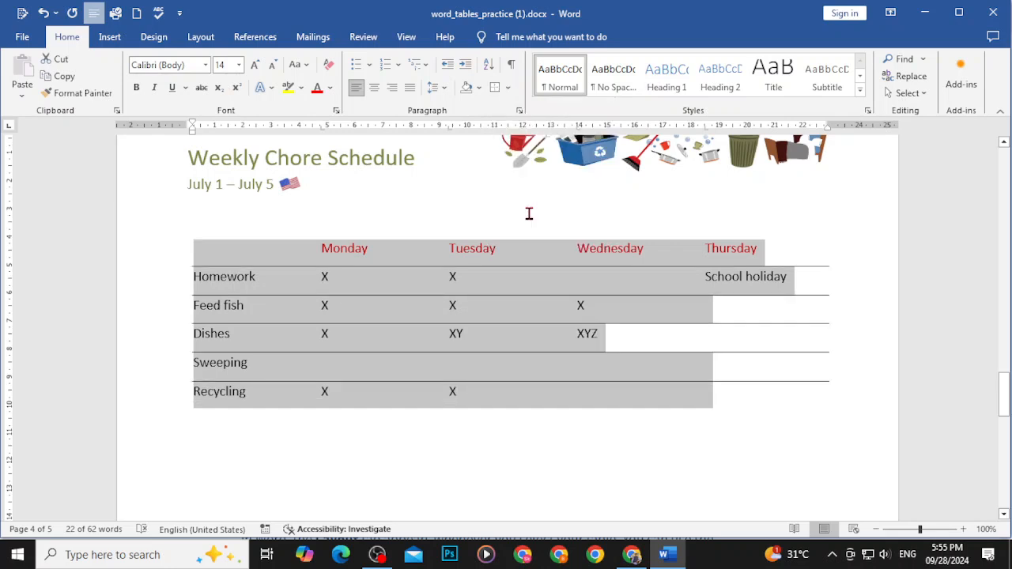
Insert a horizontal line in place of the selected schedule text, and undo the insertion
{"action": "left_click", "coordinate": [508, 87]}
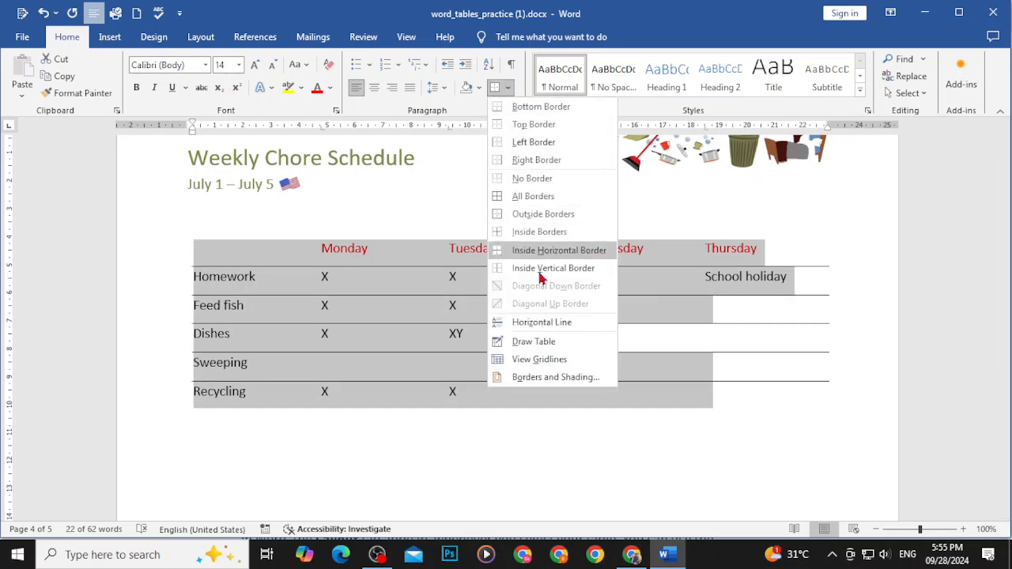
{"action": "left_click", "coordinate": [540, 329]}
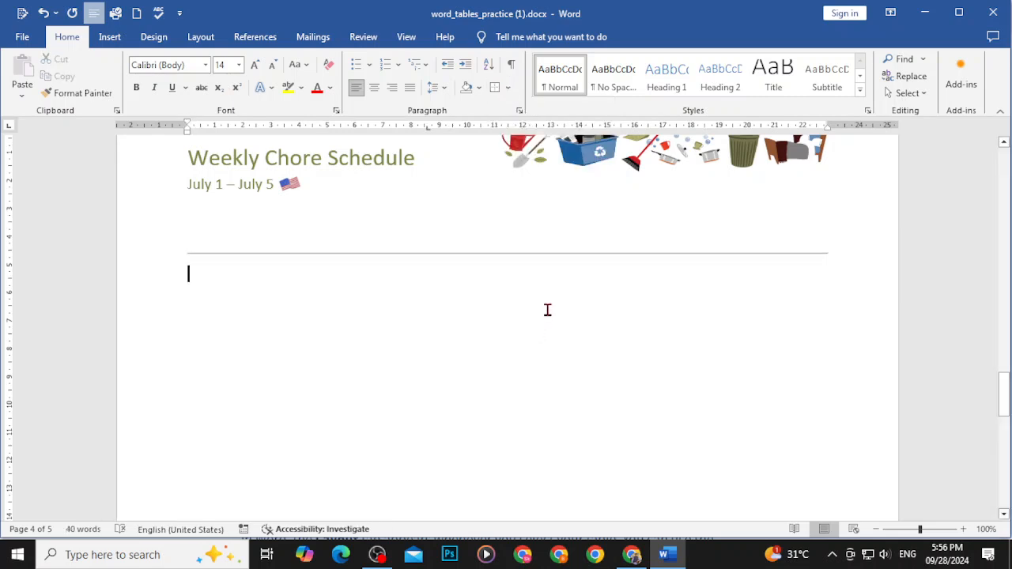
{"action": "key", "text": "ctrl+z"}
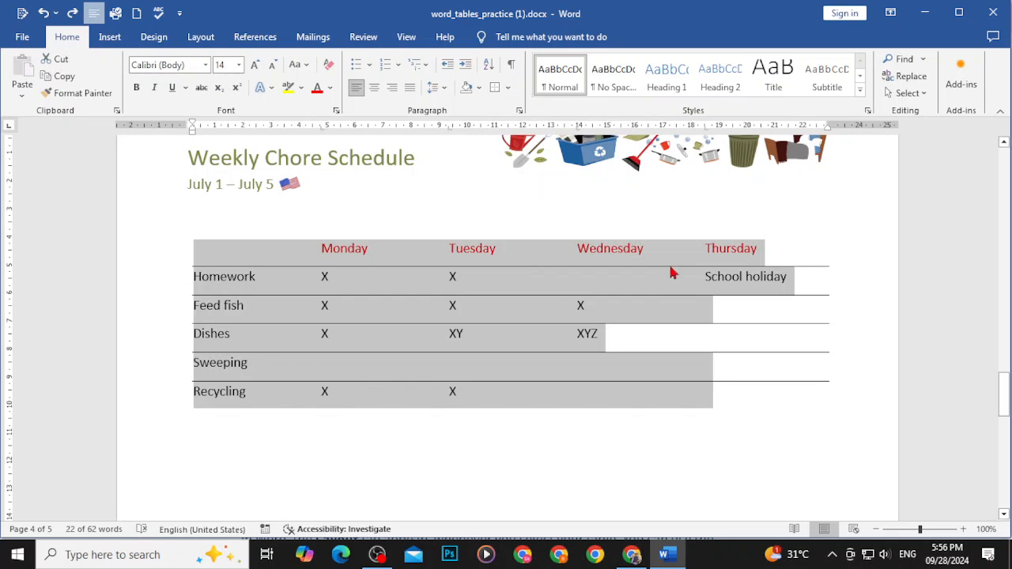
Undo the border changes on the schedule text, and bring back its borderless tab-separated text version
{"action": "key", "text": "ctrl+z"}
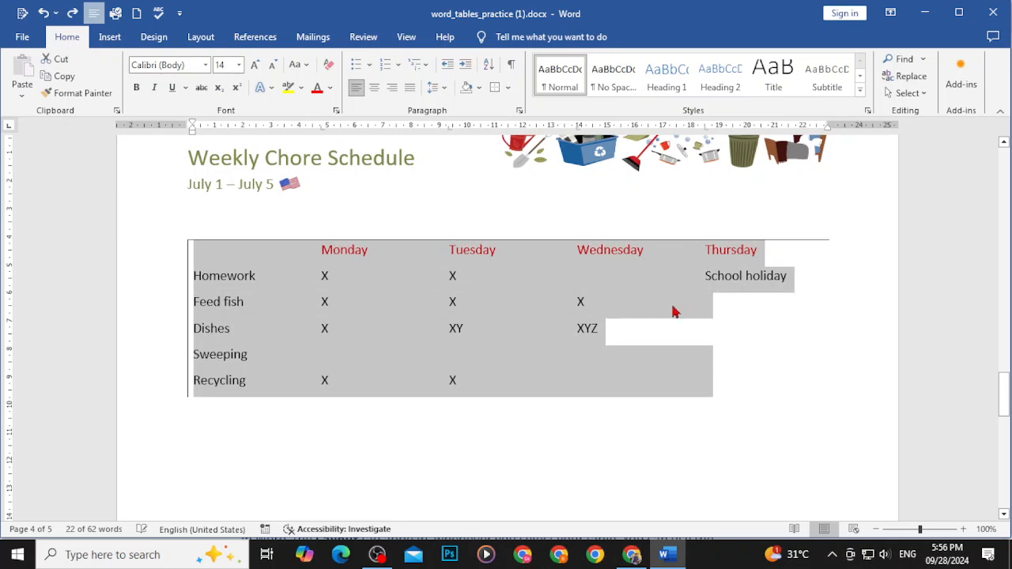
{"action": "key", "text": "ctrl+z"}
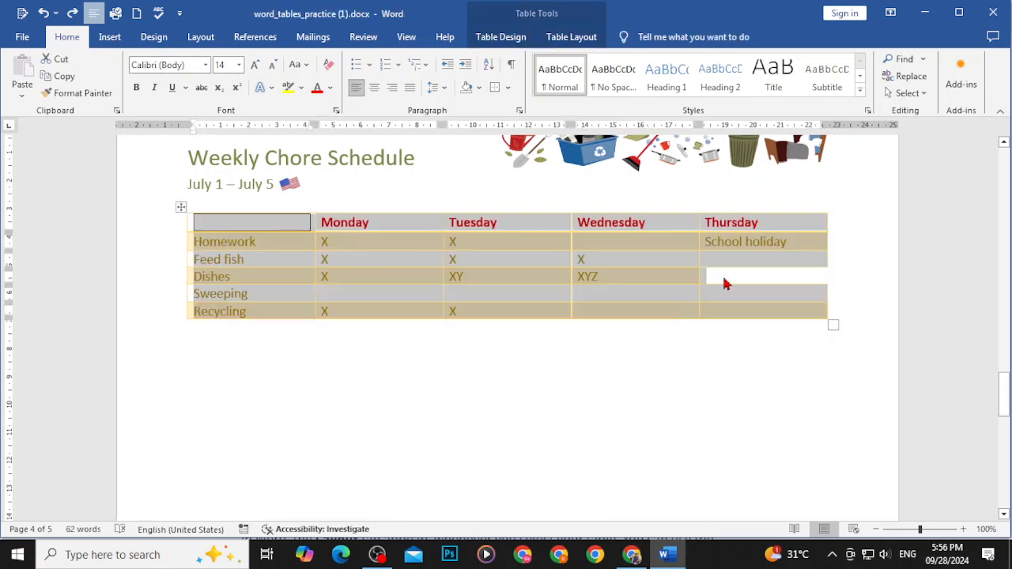
{"action": "key", "text": "ctrl+z"}
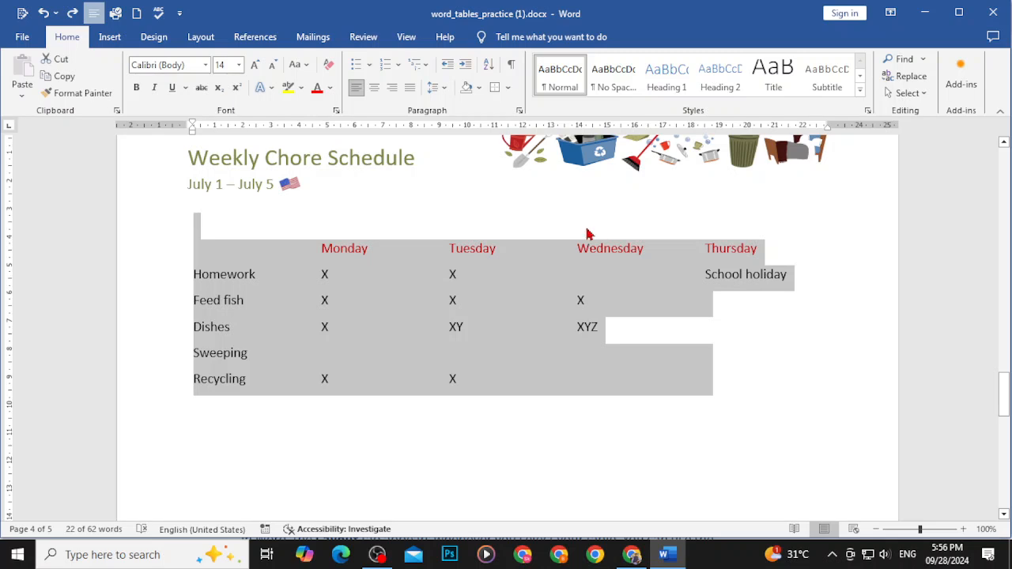
Convert the tab-separated chore schedule text into a five-column table, separating the text at tabs
{"action": "left_click", "coordinate": [798, 299]}
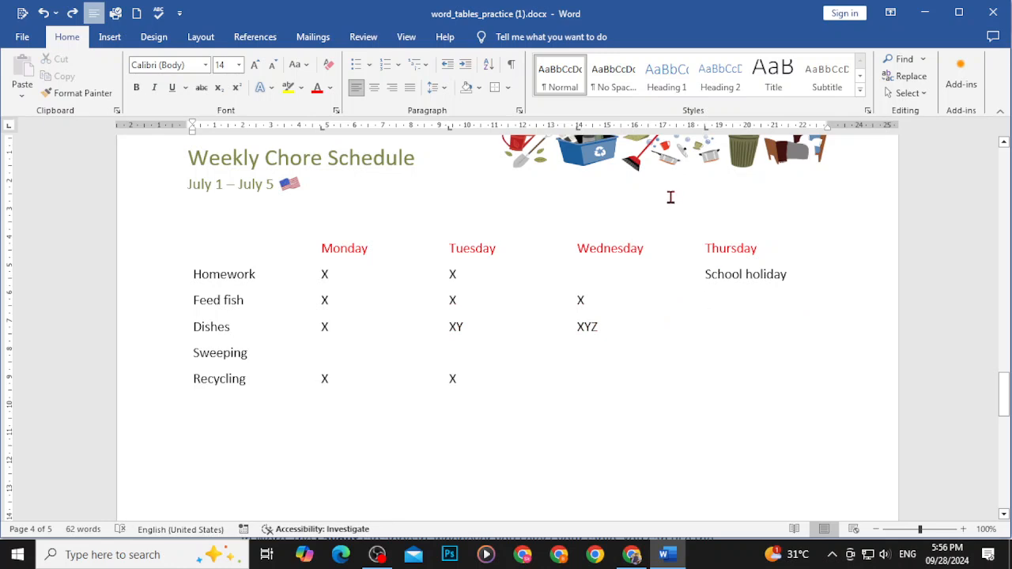
{"action": "left_click_drag", "start_coordinate": [214, 249], "coordinate": [673, 372]}
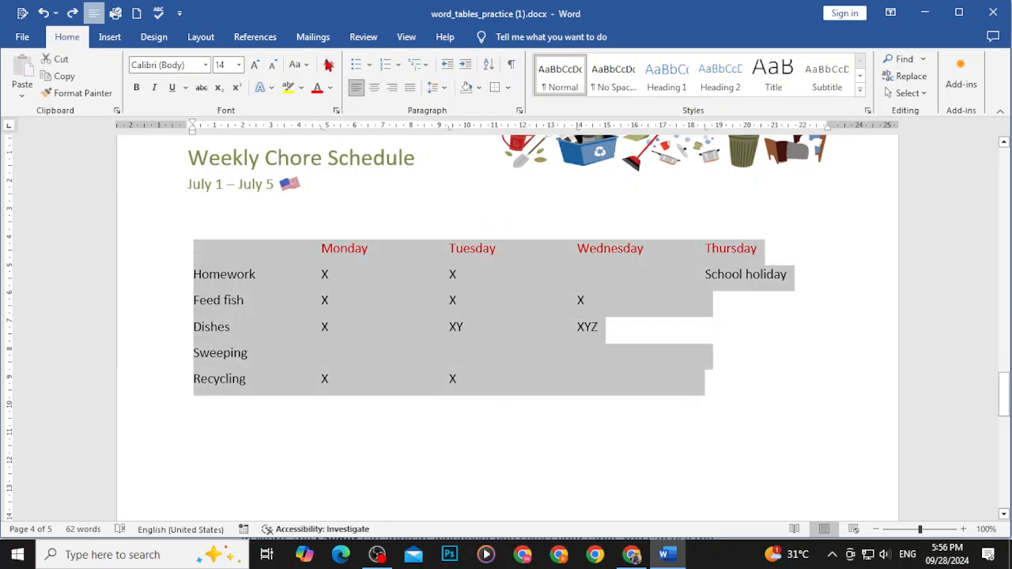
{"action": "left_click", "coordinate": [110, 37]}
{"action": "left_click", "coordinate": [127, 79]}
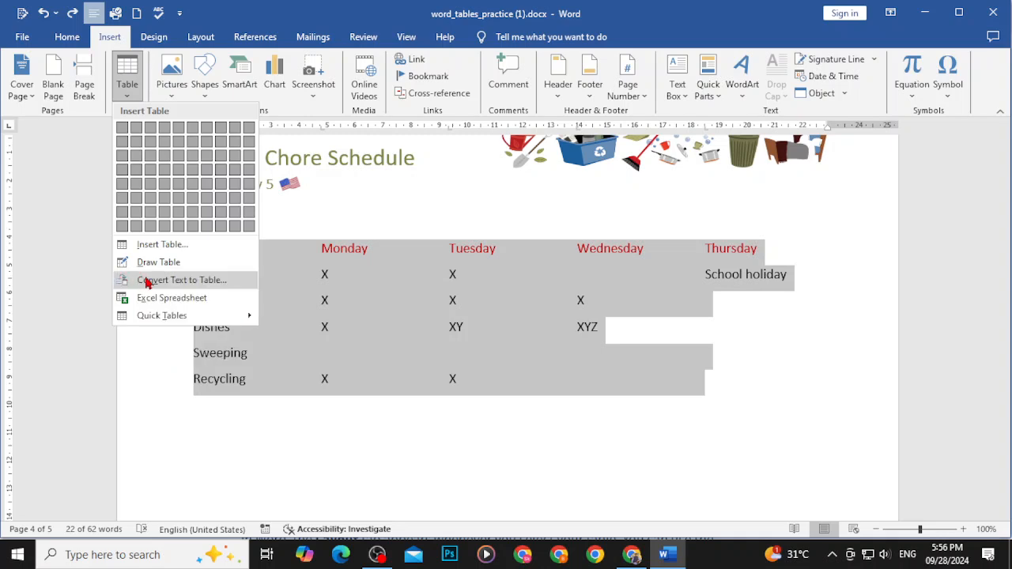
{"action": "left_click", "coordinate": [146, 280]}
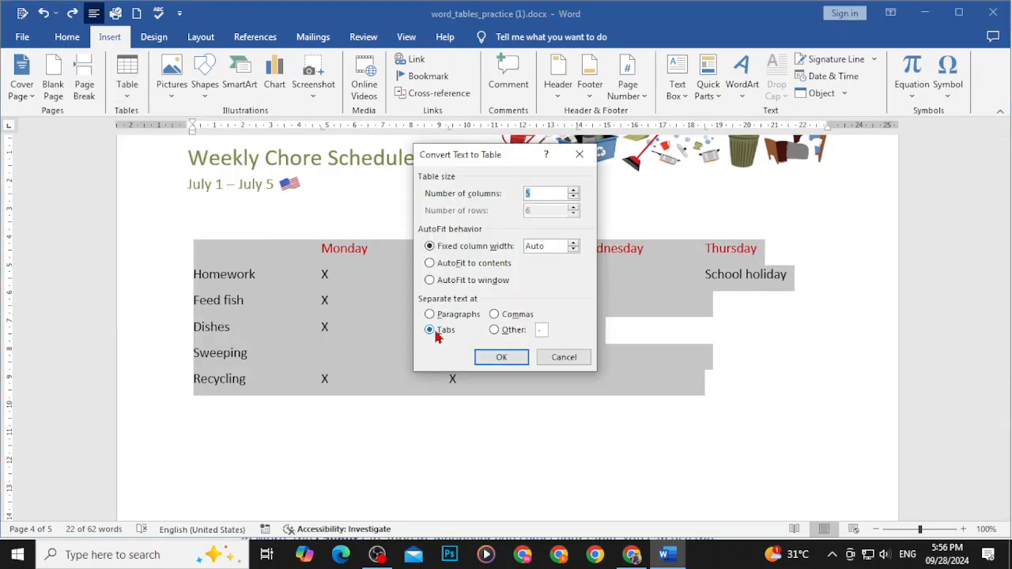
{"action": "left_click", "coordinate": [501, 358]}
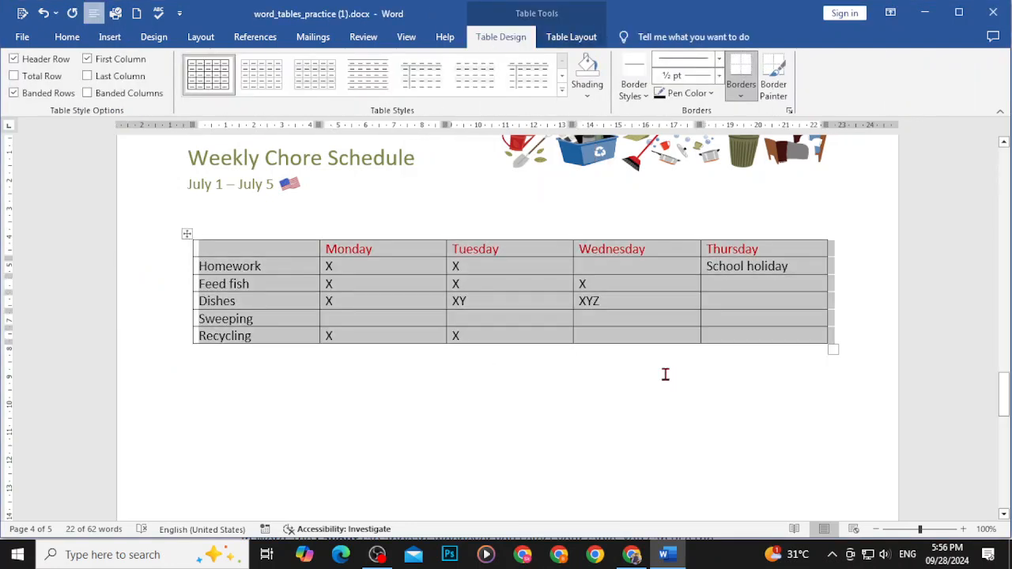
Switch to the browser lesson and read the Rows and Columns explanation under modifying a table with layout controls
{"action": "left_click", "coordinate": [924, 13]}
{"action": "scroll", "coordinate": [585, 336], "scroll_direction": "down", "scroll_amount": 2}
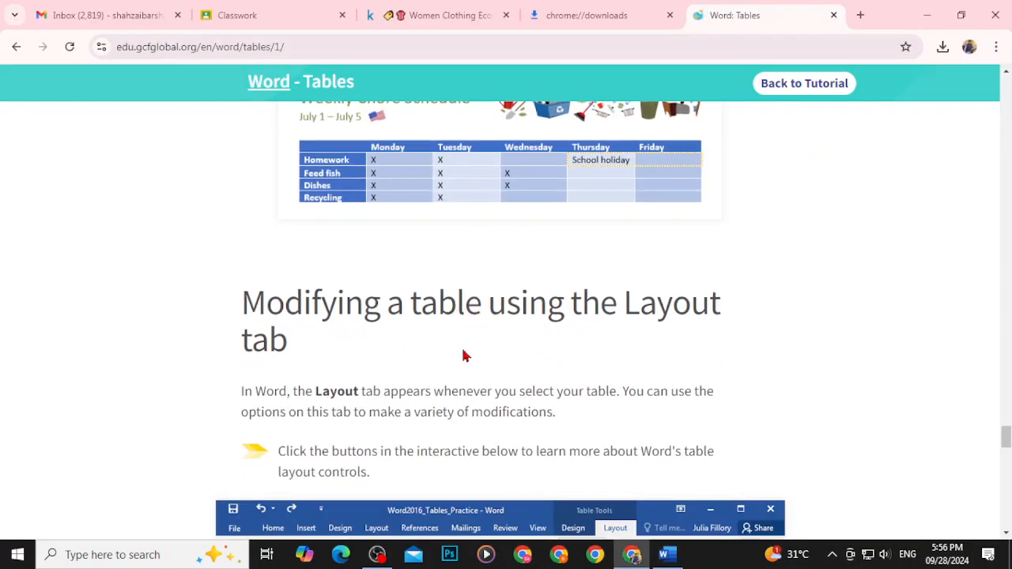
{"action": "scroll", "coordinate": [464, 353], "scroll_direction": "down", "scroll_amount": 1}
{"action": "scroll", "coordinate": [463, 344], "scroll_direction": "down", "scroll_amount": 1}
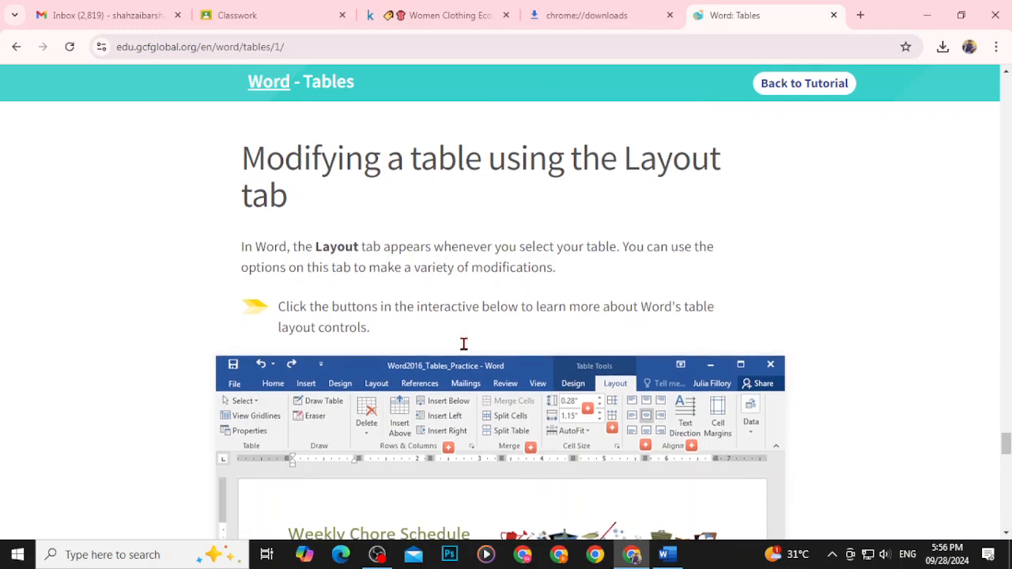
{"action": "scroll", "coordinate": [464, 348], "scroll_direction": "down", "scroll_amount": 2}
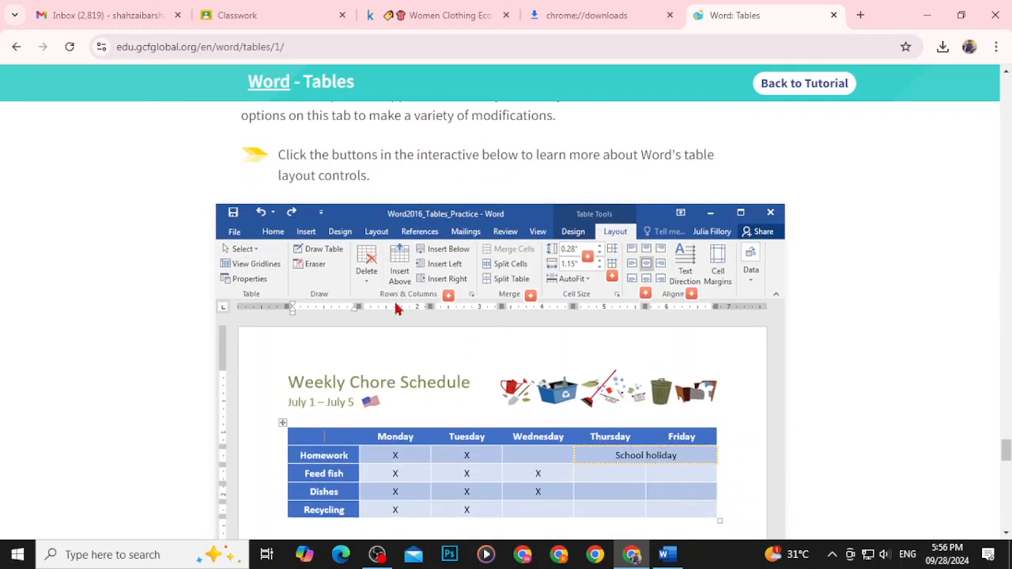
{"action": "left_click", "coordinate": [448, 302]}
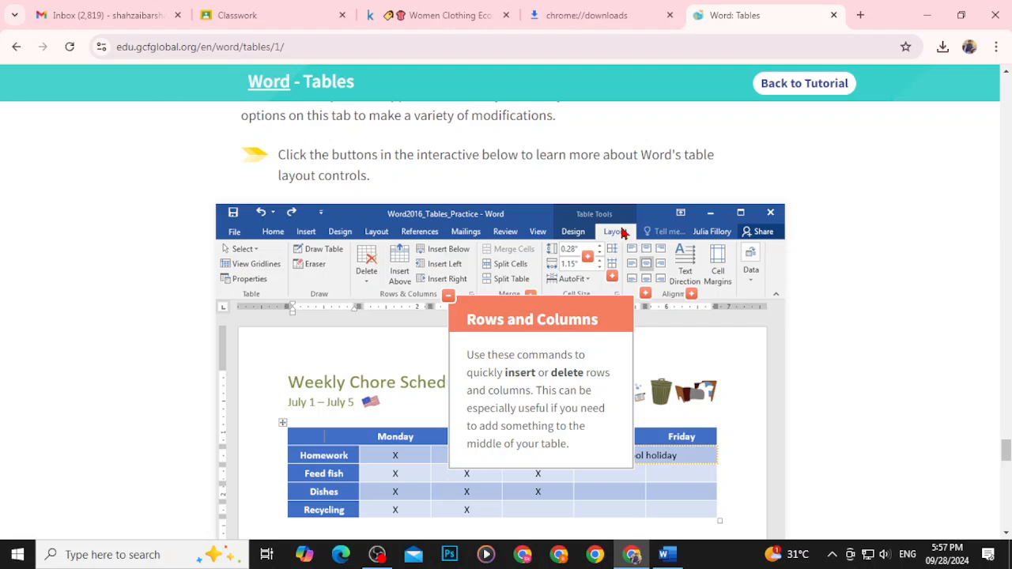
Switch back to Word and insert an empty column to the right of the Monday column
{"action": "left_click", "coordinate": [665, 554]}
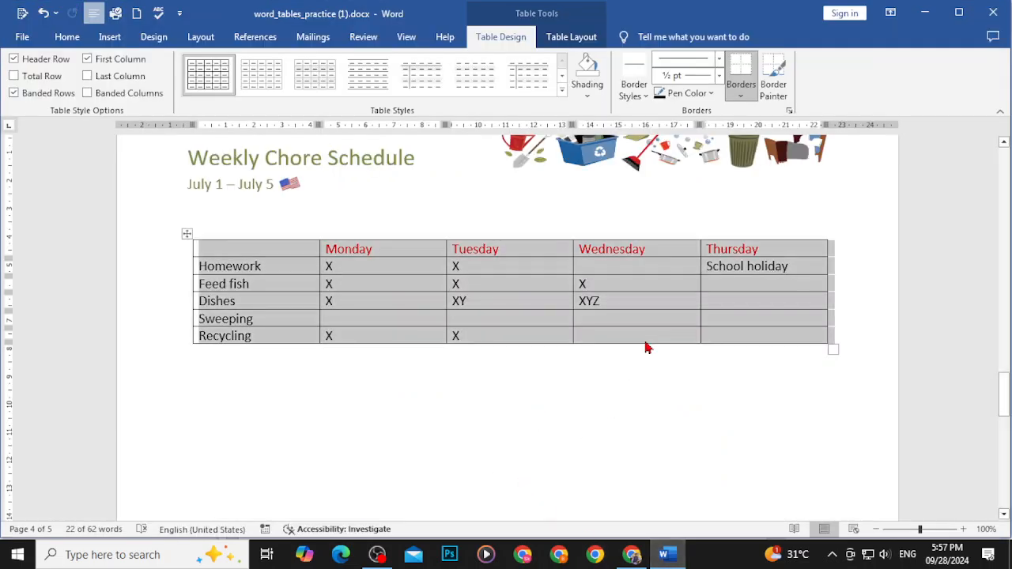
{"action": "left_click", "coordinate": [574, 40]}
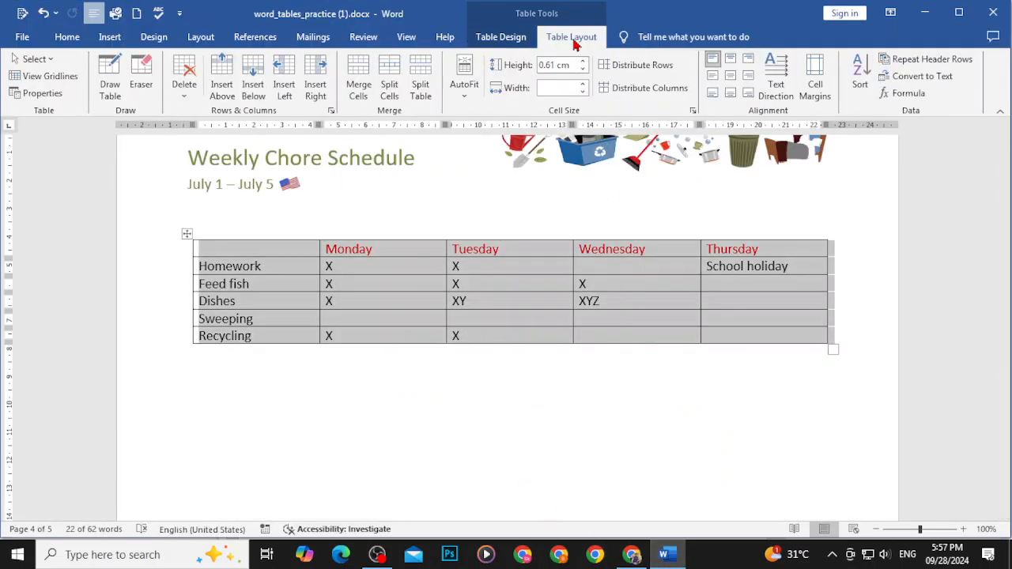
{"action": "left_click", "coordinate": [332, 222]}
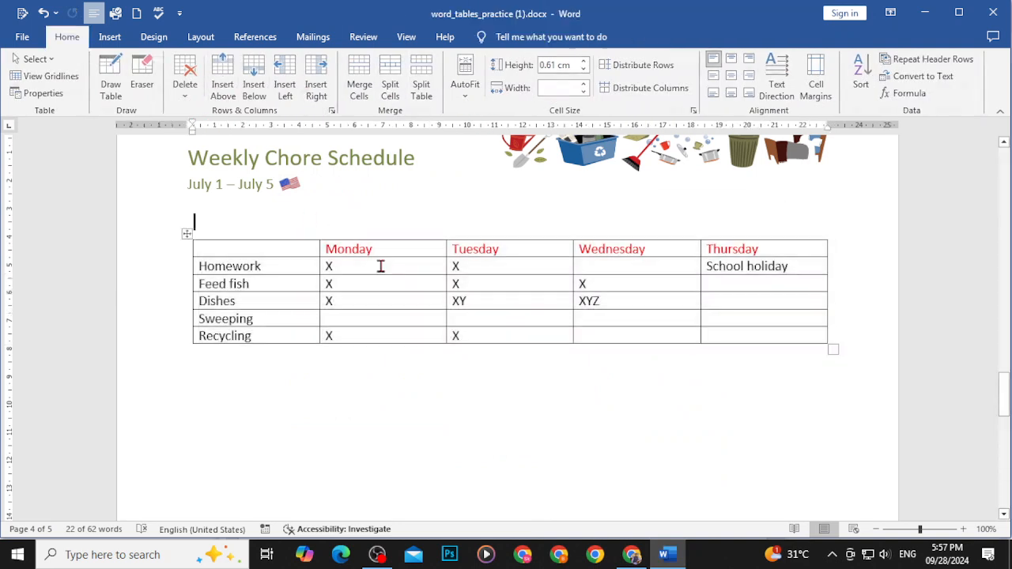
{"action": "left_click", "coordinate": [398, 246]}
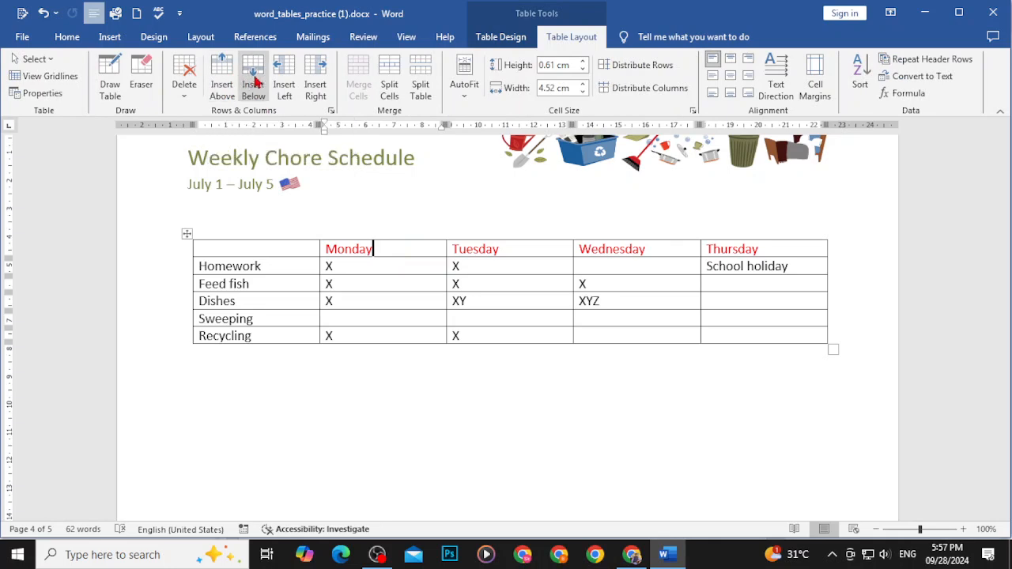
{"action": "left_click", "coordinate": [316, 84]}
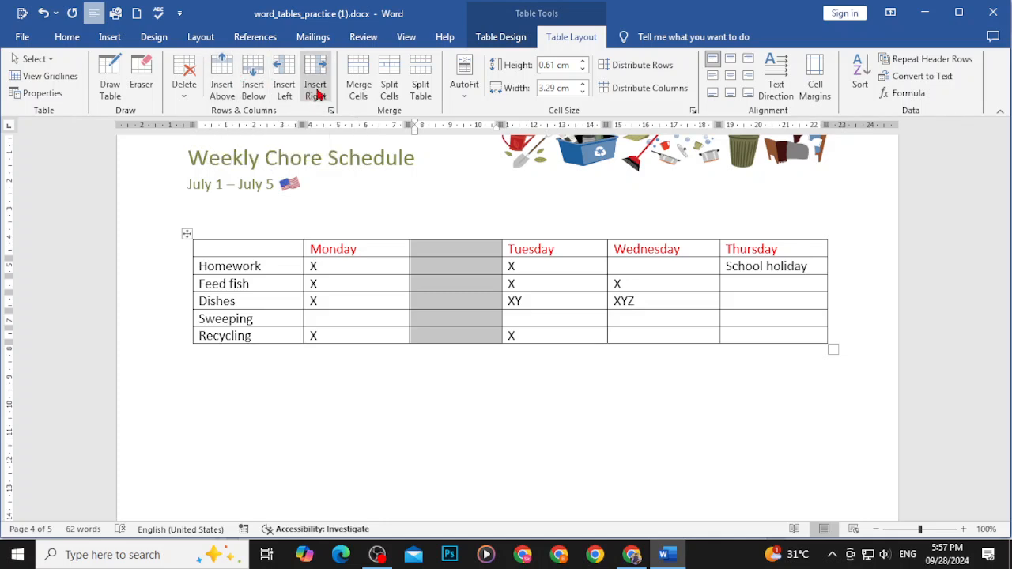
Delete the Monday column from the schedule table, and undo the deletion
{"action": "left_click", "coordinate": [357, 250]}
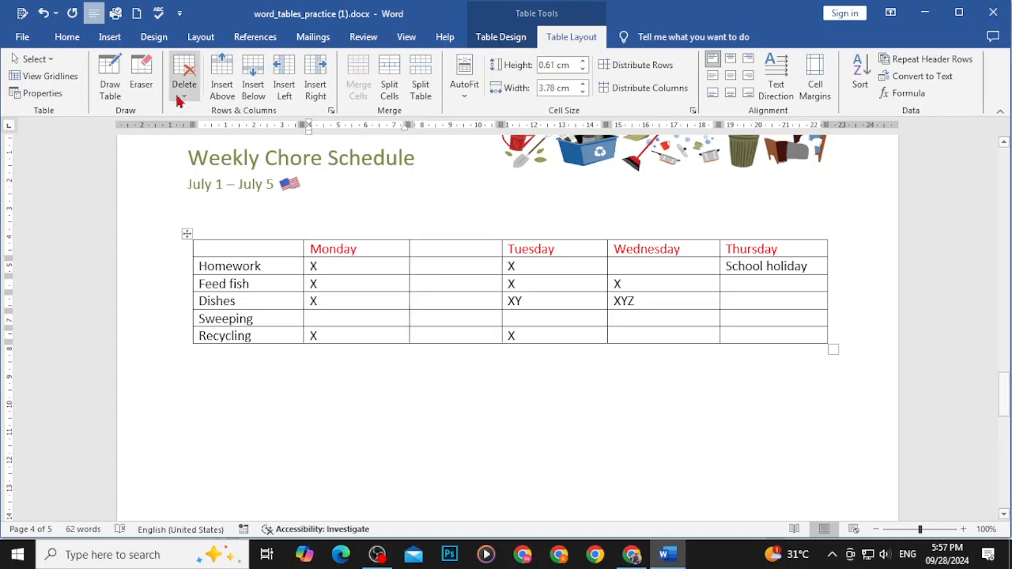
{"action": "left_click", "coordinate": [187, 100]}
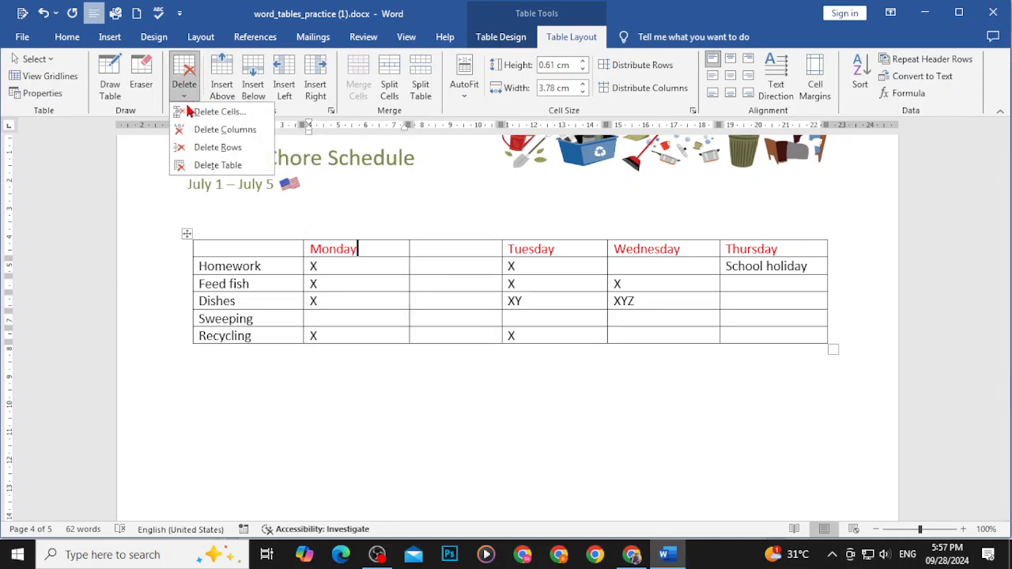
{"action": "left_click", "coordinate": [214, 129]}
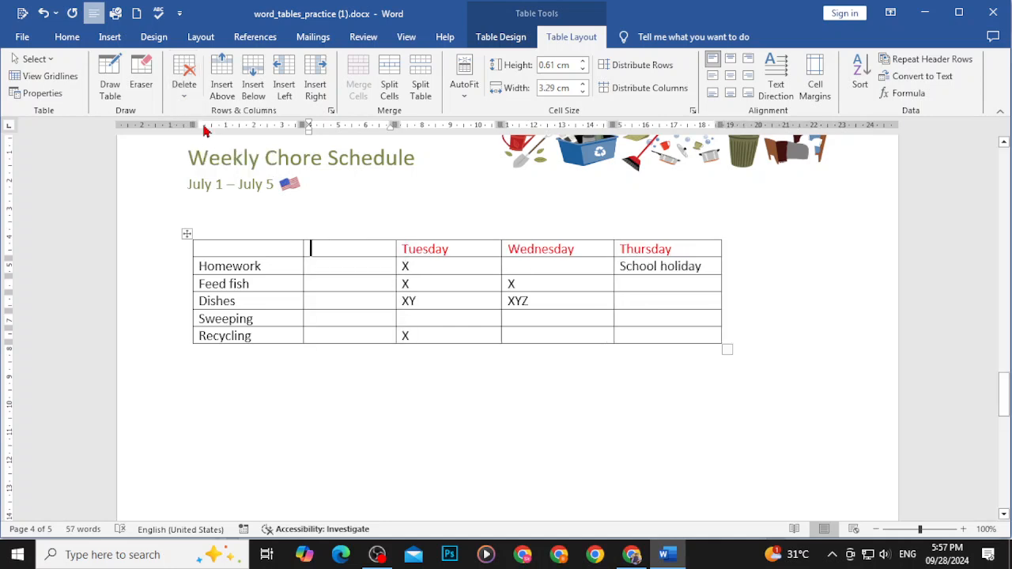
{"action": "key", "text": "ctrl+z"}
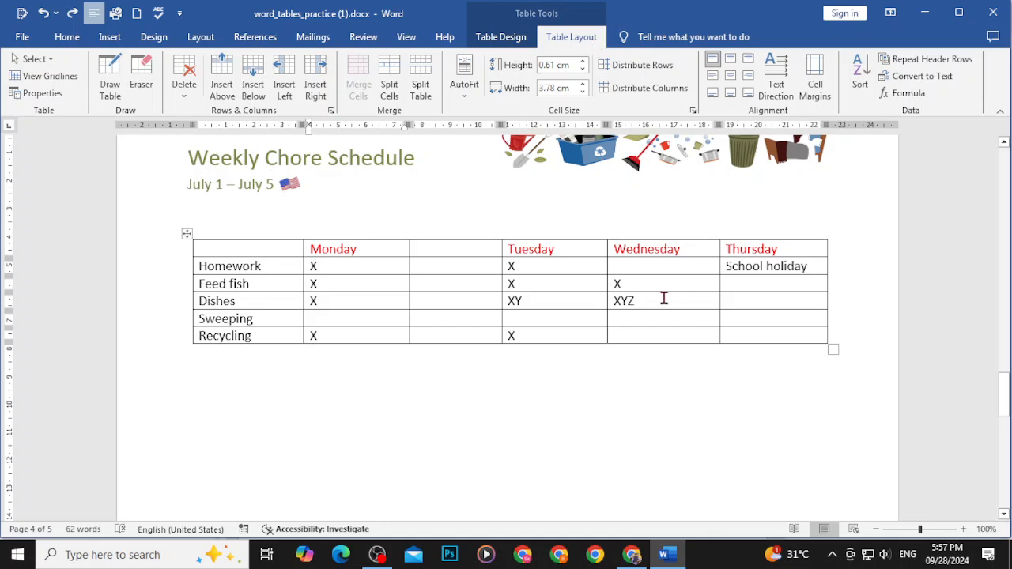
{"action": "right_click", "coordinate": [541, 250]}
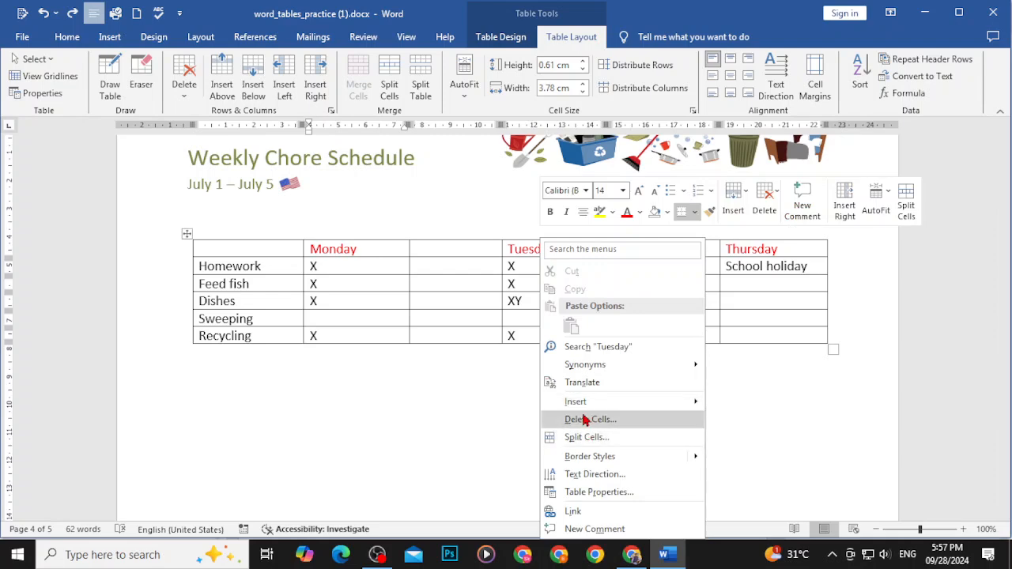
{"action": "left_click", "coordinate": [431, 447]}
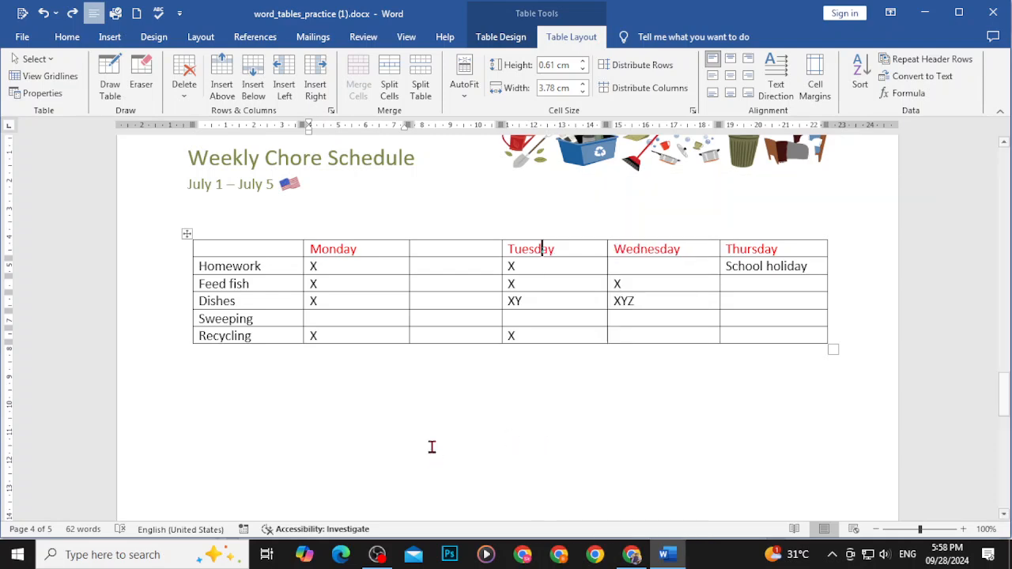
Switch to the browser lesson and read its Change Cell Size explanation
{"action": "left_click", "coordinate": [924, 13]}
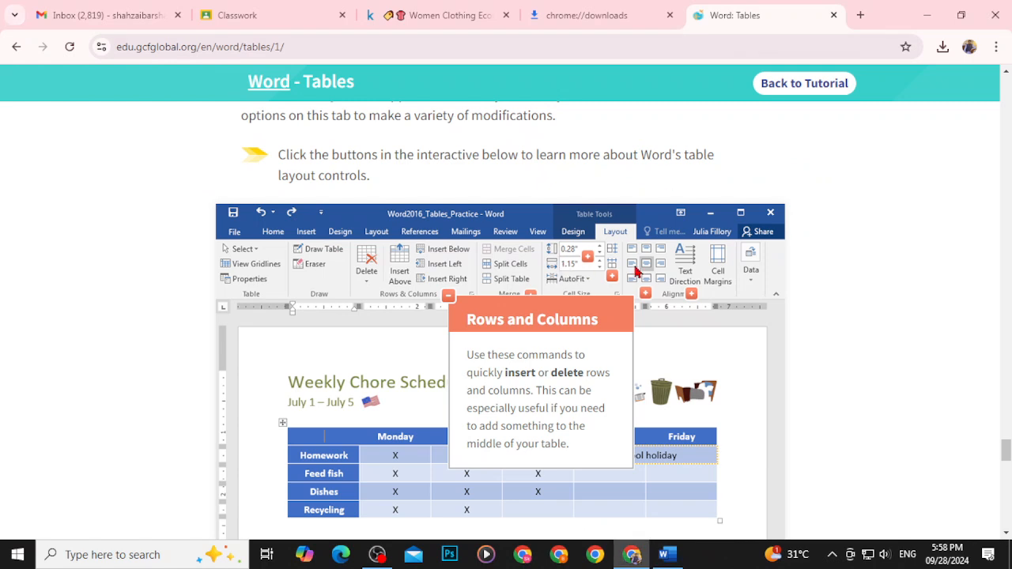
{"action": "left_click", "coordinate": [586, 259]}
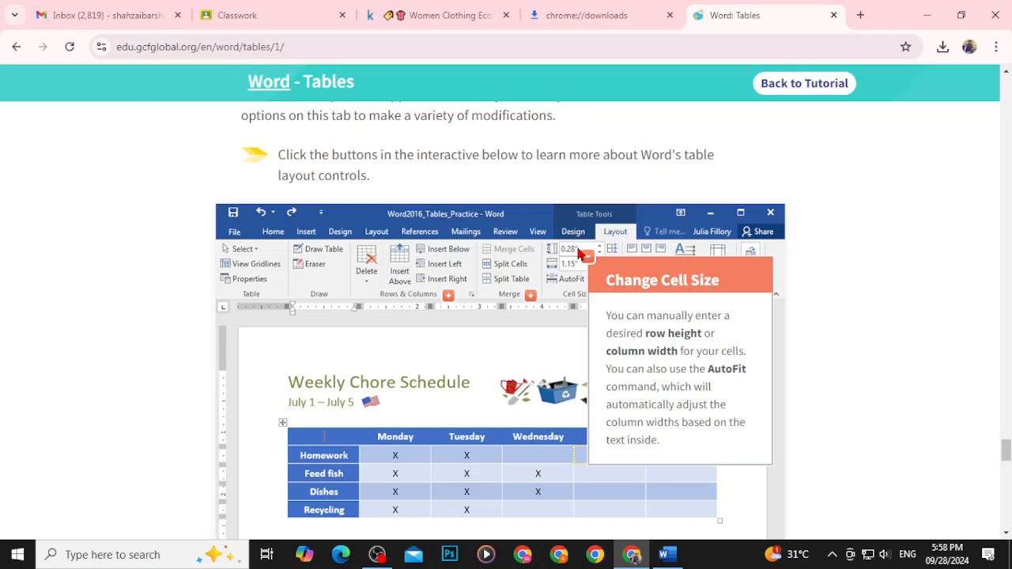
Switch back to Word and set the row height of the table's weekday header row to 0.81 cm
{"action": "left_click", "coordinate": [664, 555]}
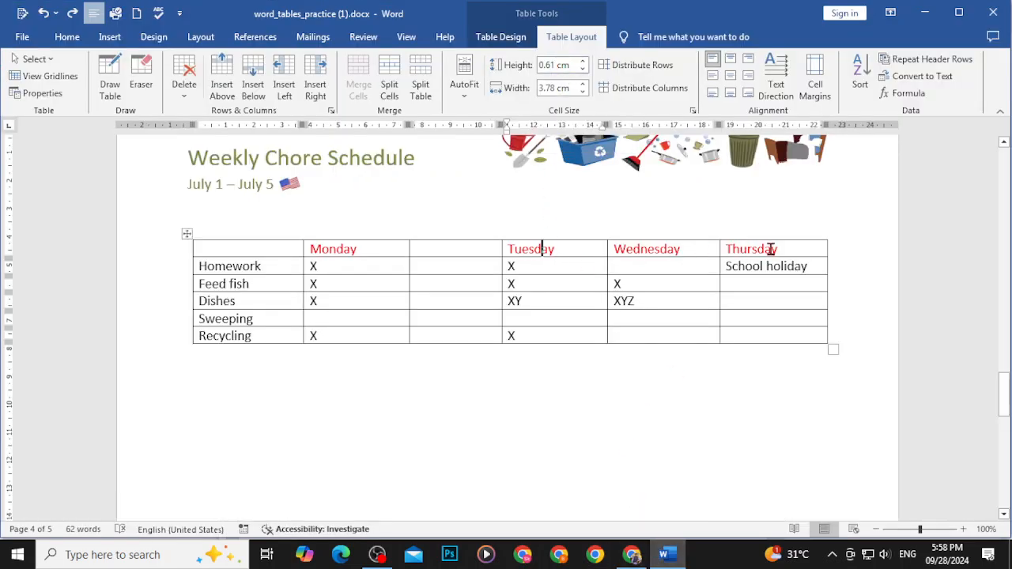
{"action": "left_click_drag", "start_coordinate": [744, 245], "coordinate": [221, 253]}
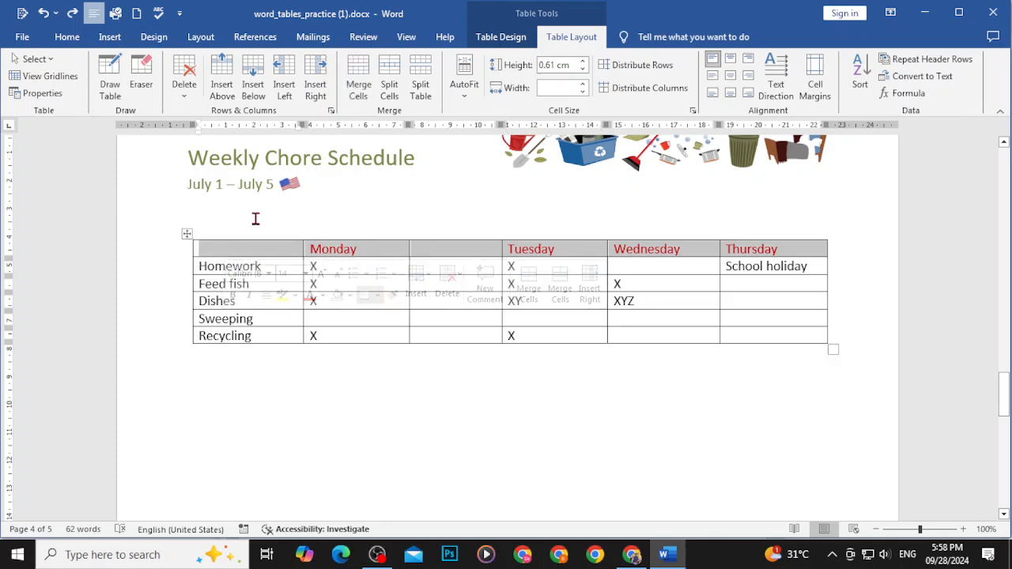
{"action": "left_click", "coordinate": [557, 65]}
{"action": "left_click", "coordinate": [558, 65]}
{"action": "key", "text": "BackSpace"}
{"action": "type", "text": "8"}
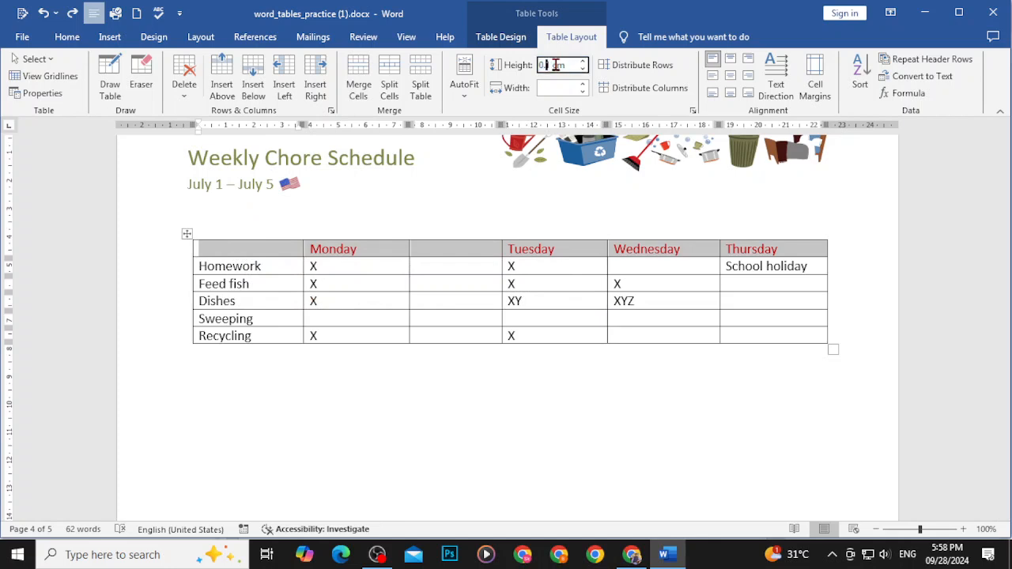
{"action": "key", "text": "Return"}
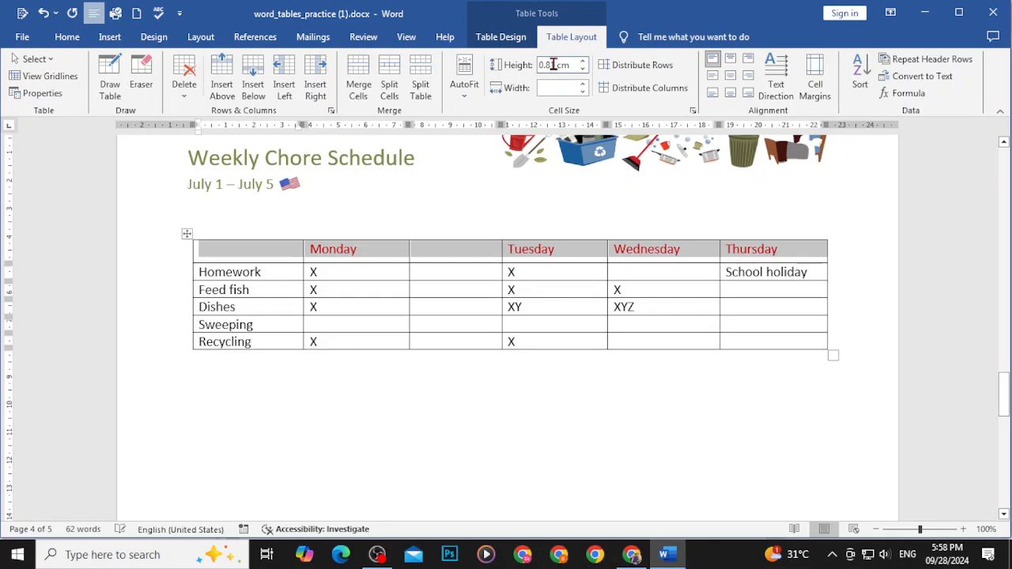
Set the header row's height to 1.2 cm and deselect the row
{"action": "left_click", "coordinate": [553, 65]}
{"action": "left_click", "coordinate": [557, 65]}
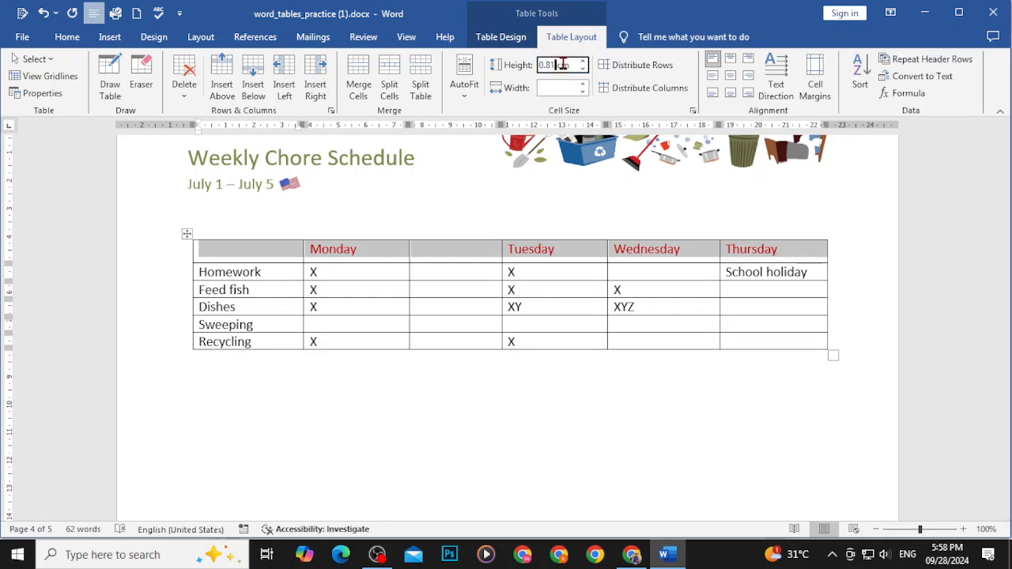
{"action": "key", "text": "BackSpace"}
{"action": "key", "text": "BackSpace"}
{"action": "key", "text": "BackSpace"}
{"action": "key", "text": "BackSpace"}
{"action": "key", "text": "BackSpace"}
{"action": "type", "text": "1.2"}
{"action": "key", "text": "Return"}
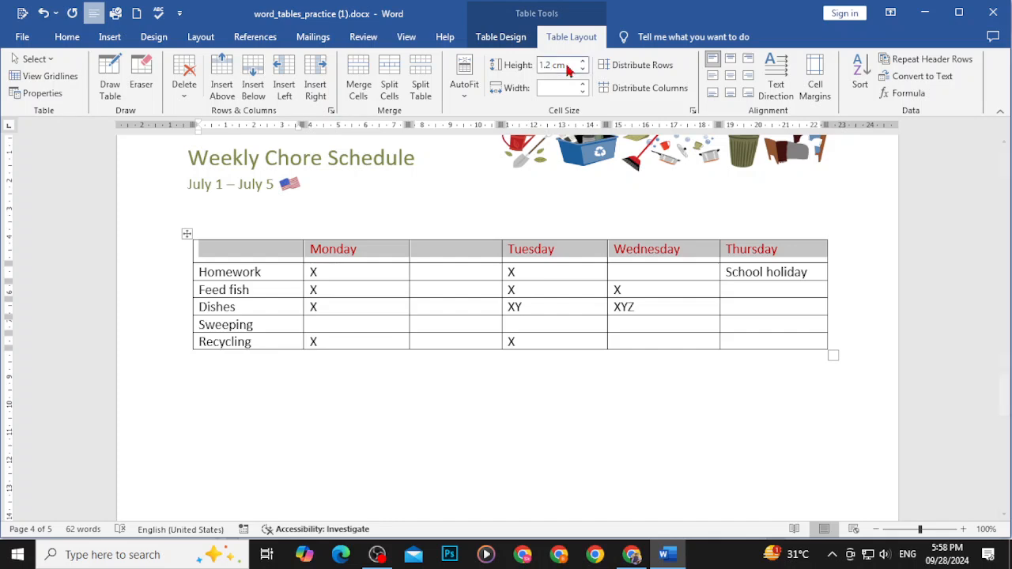
{"action": "left_click", "coordinate": [734, 511]}
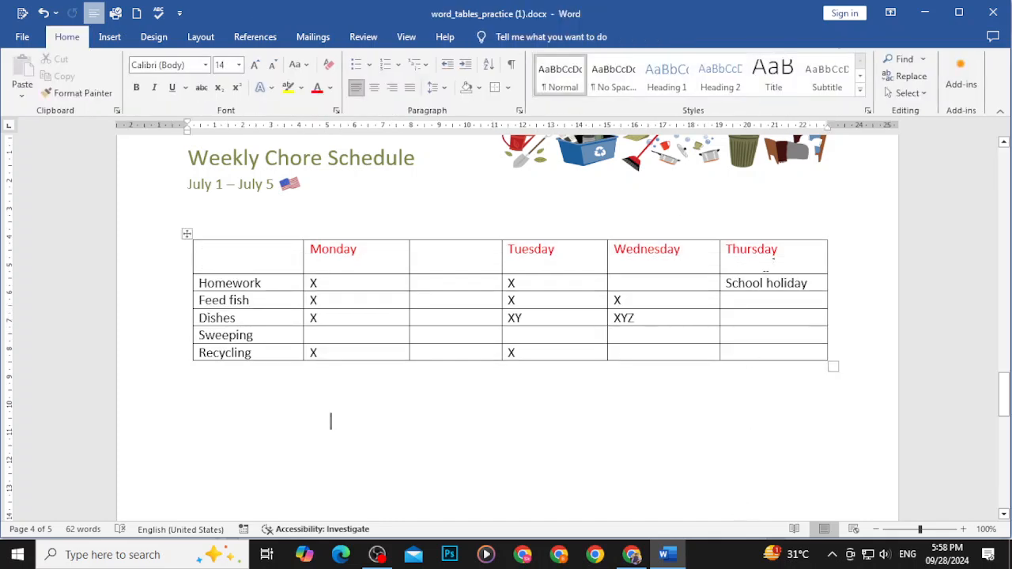
Set the height of the five chore rows, from Homework to Recycling, to 1.2 cm
{"action": "left_click_drag", "start_coordinate": [778, 348], "coordinate": [178, 282]}
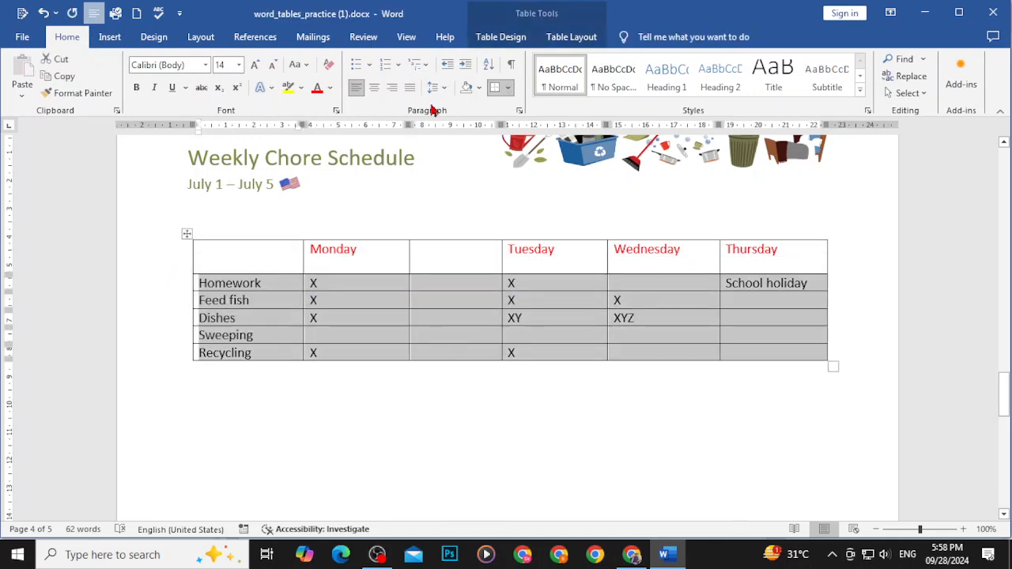
{"action": "left_click", "coordinate": [556, 40]}
{"action": "left_click", "coordinate": [556, 69]}
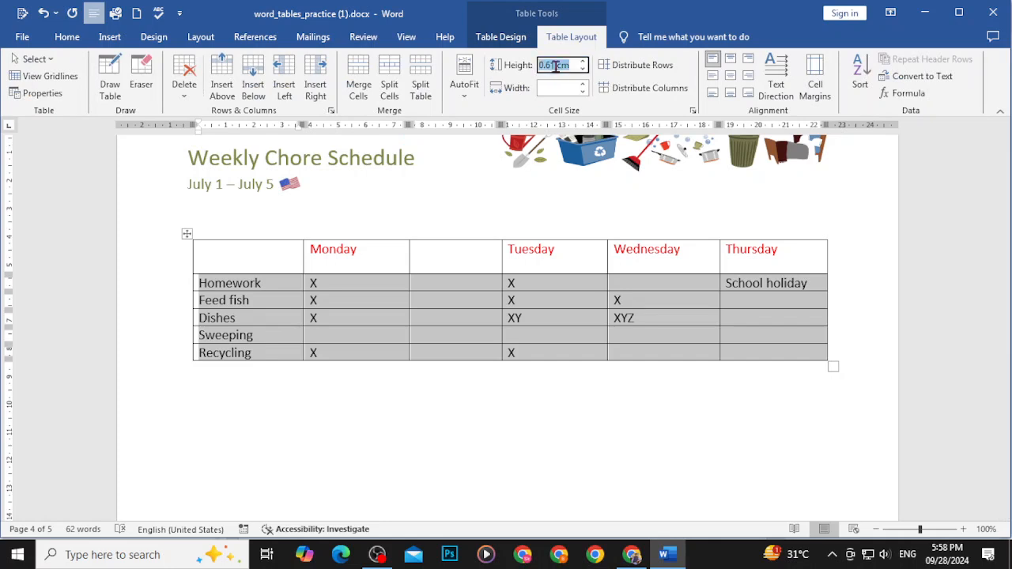
{"action": "type", "text": "1.2 cm"}
{"action": "key", "text": "Return"}
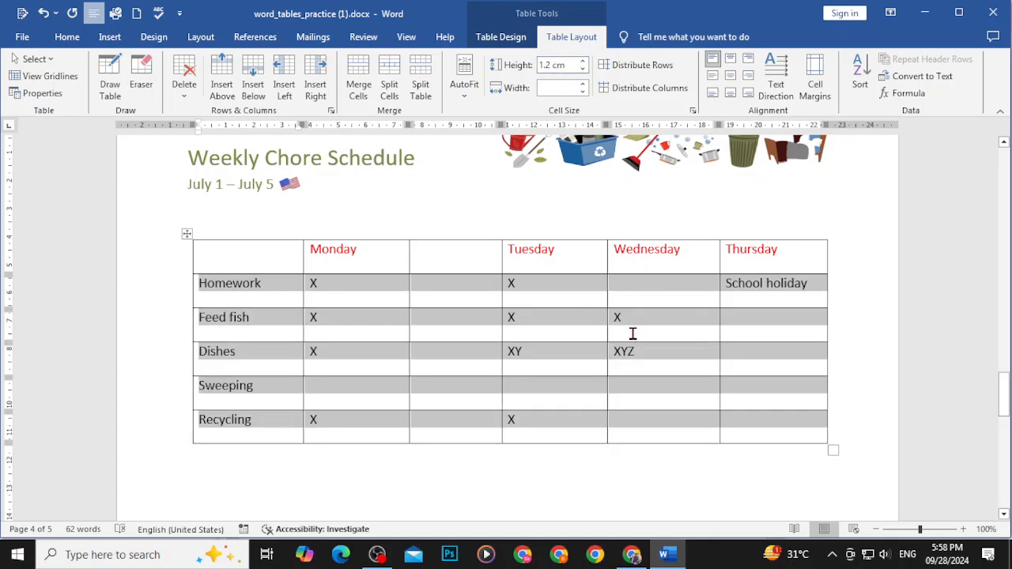
Set the cell width of the chore rows to 1.5 cm, and undo the width change
{"action": "left_click", "coordinate": [561, 88]}
{"action": "type", "text": "1.5"}
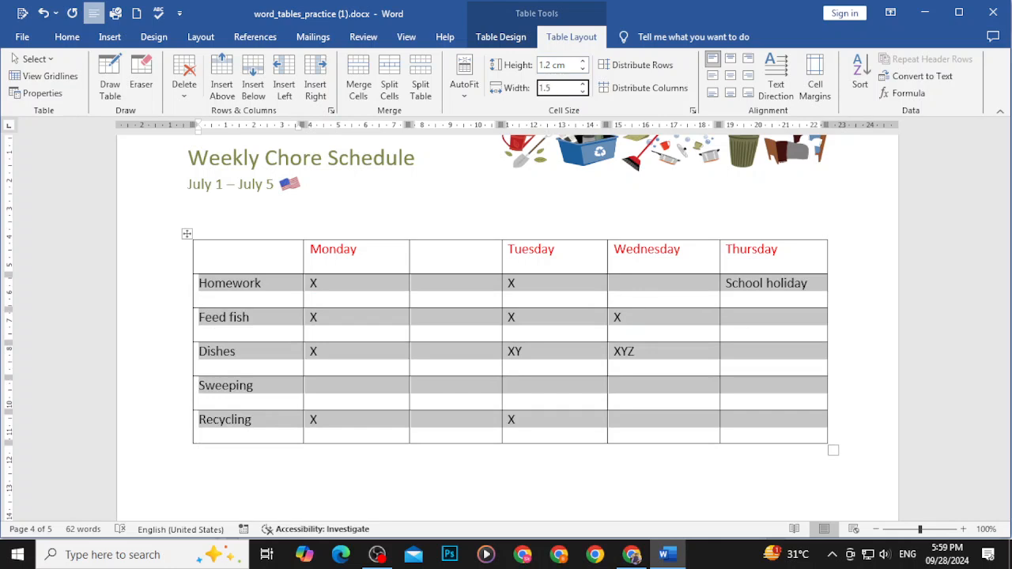
{"action": "type", "text": " cm"}
{"action": "key", "text": "Return"}
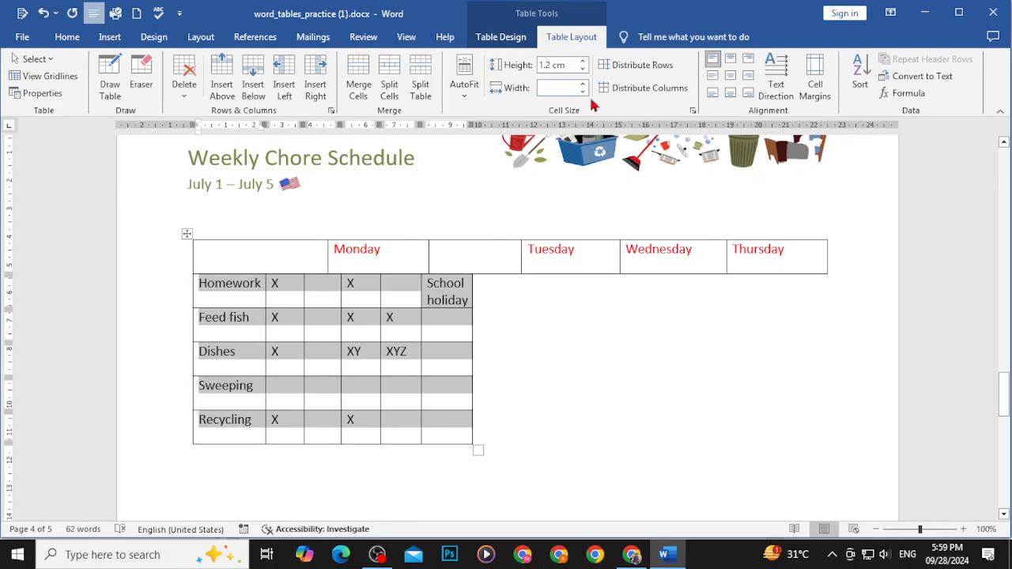
{"action": "key", "text": "ctrl+z"}
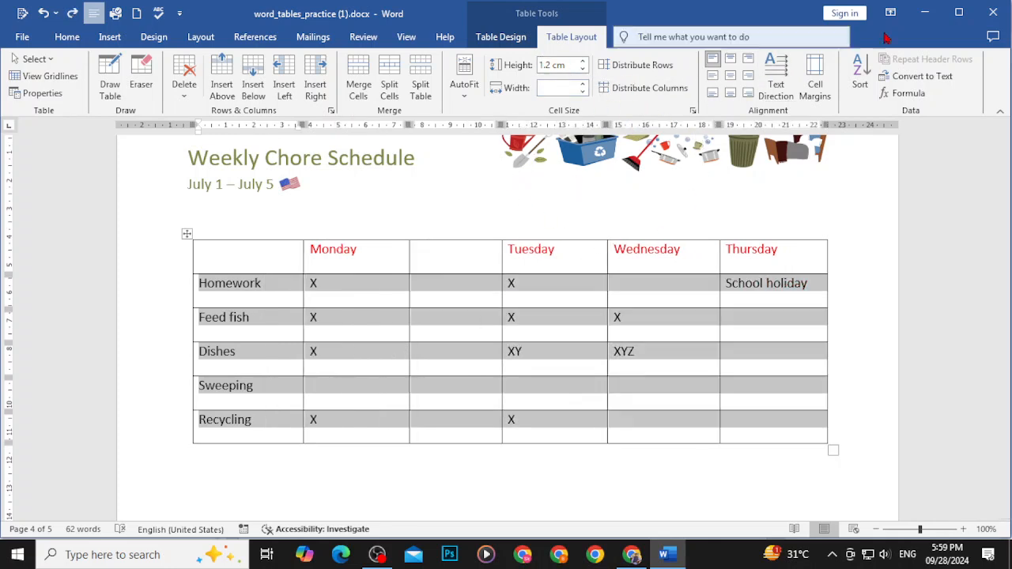
{"action": "left_click", "coordinate": [925, 12]}
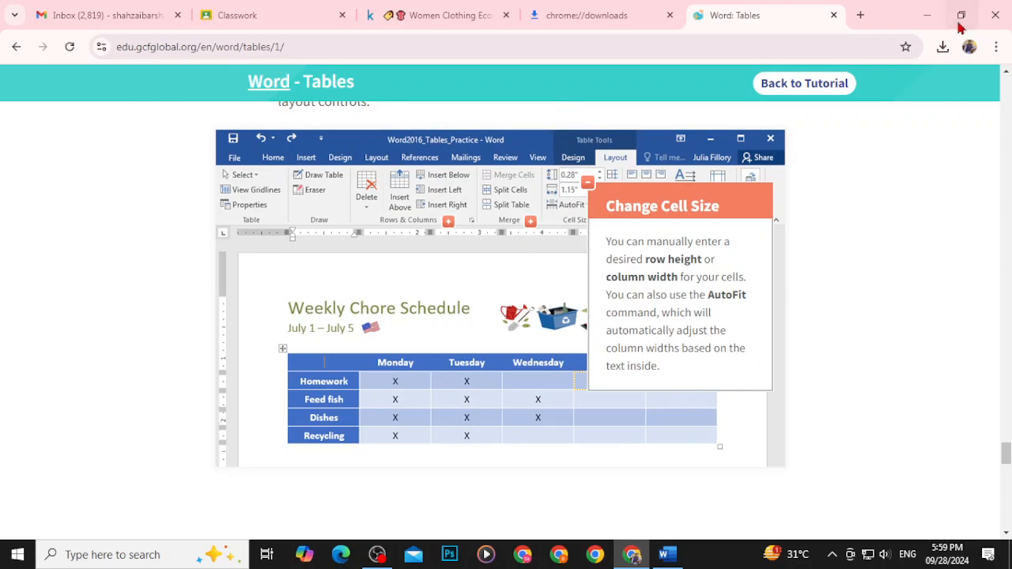
{"action": "left_click", "coordinate": [927, 14]}
{"action": "left_click", "coordinate": [668, 555]}
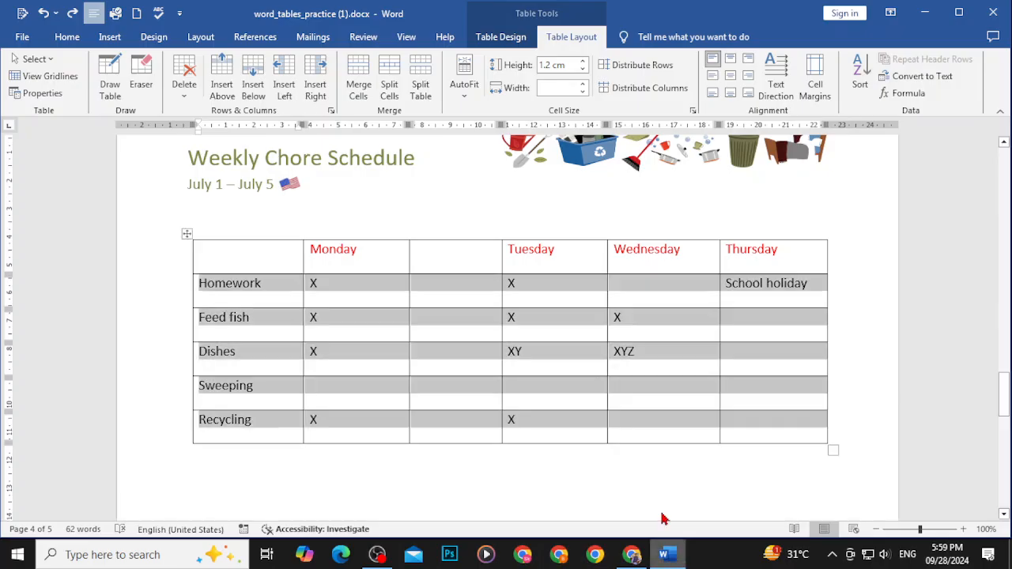
{"action": "scroll", "coordinate": [564, 156], "scroll_direction": "up", "scroll_amount": 3}
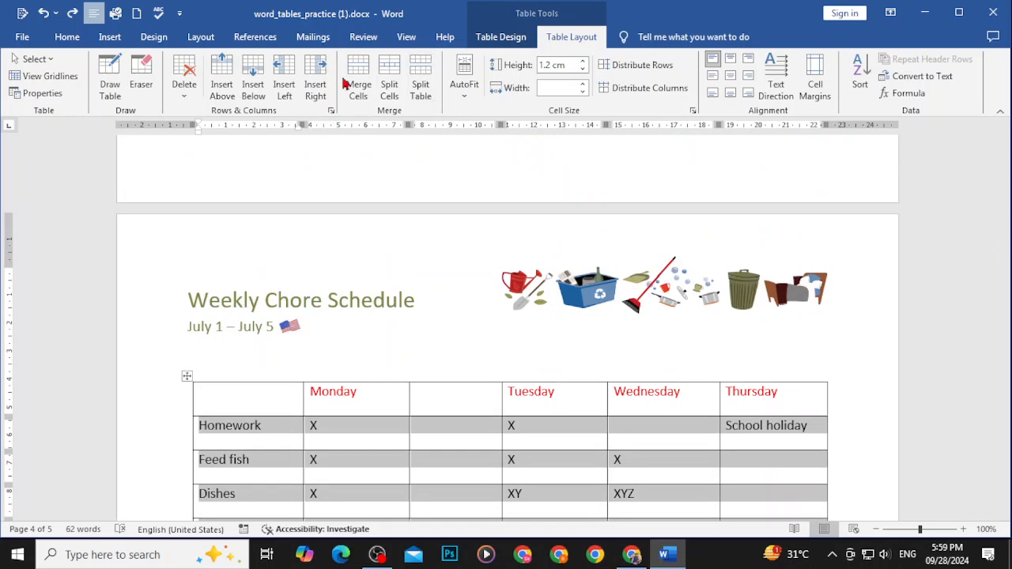
{"action": "scroll", "coordinate": [499, 316], "scroll_direction": "down", "scroll_amount": 2}
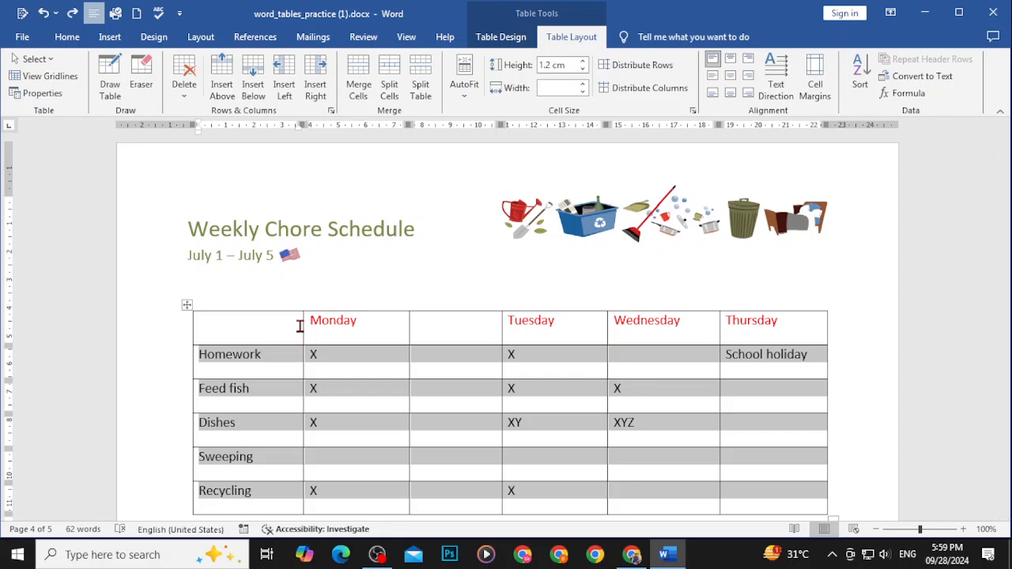
{"action": "left_click", "coordinate": [250, 38]}
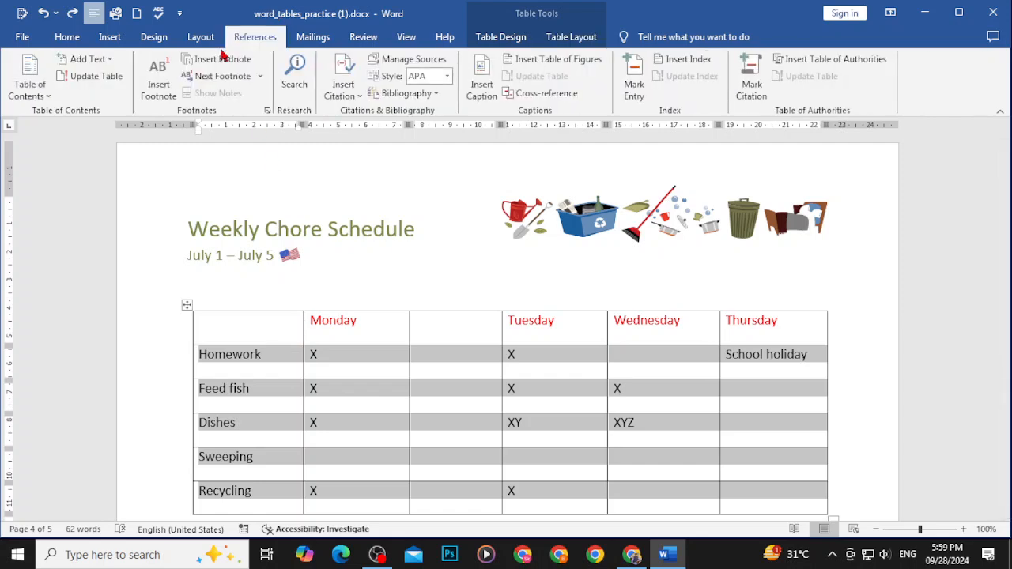
Insert a new row above the weekday header row of the chore table
{"action": "left_click", "coordinate": [238, 322]}
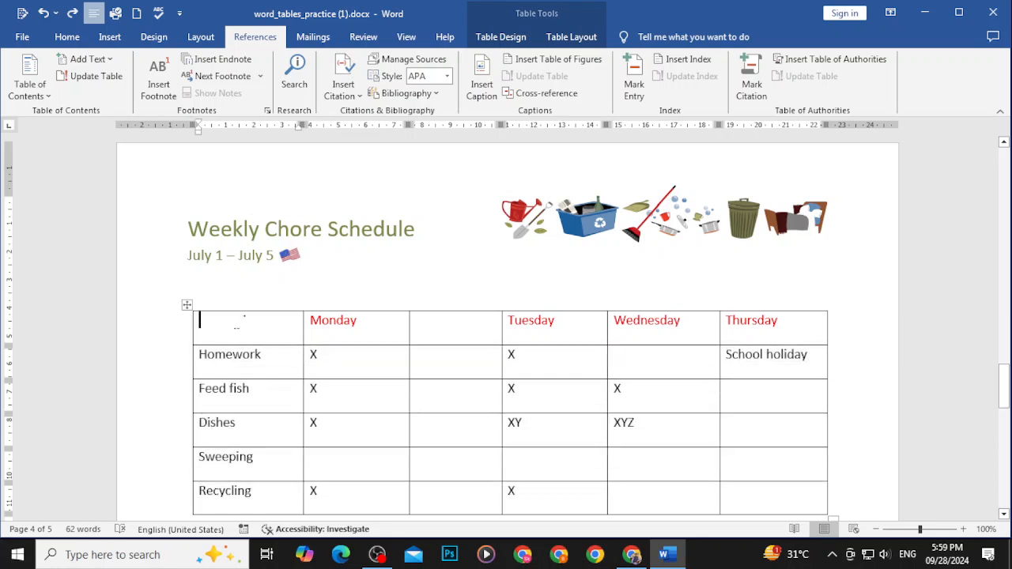
{"action": "left_click", "coordinate": [580, 38]}
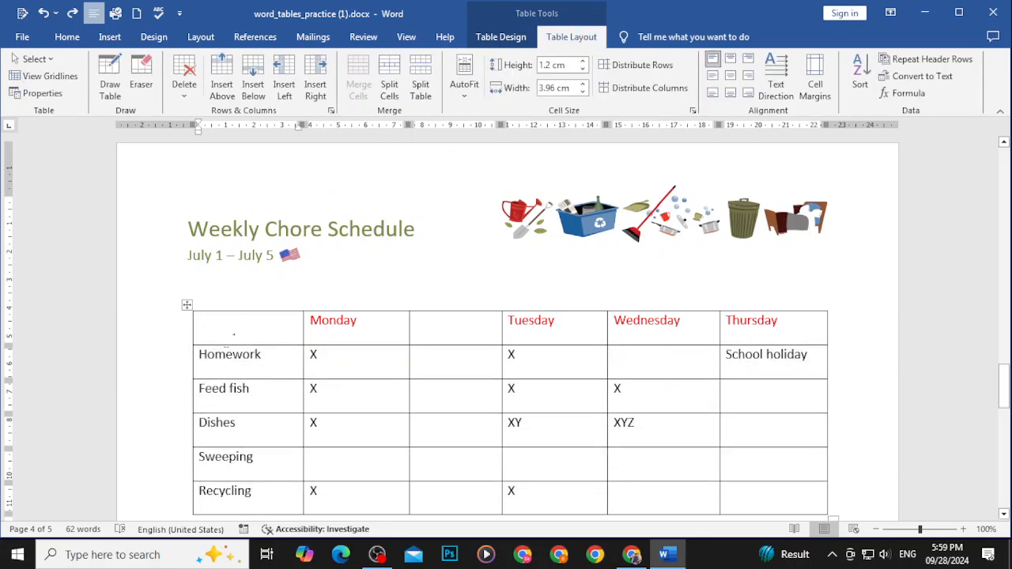
{"action": "right_click", "coordinate": [234, 334]}
{"action": "mouse_move", "coordinate": [275, 206]}
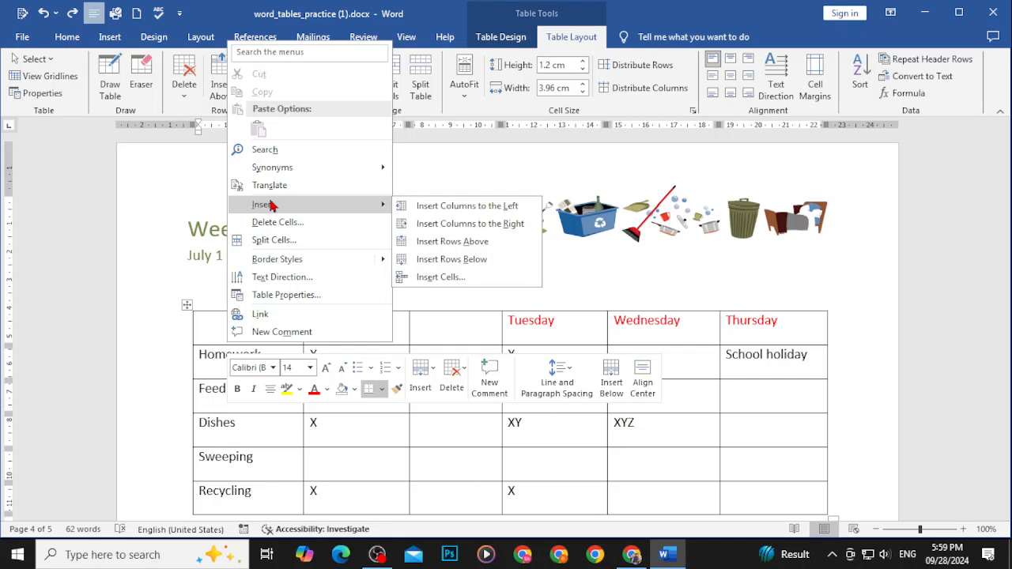
{"action": "left_click", "coordinate": [463, 244]}
{"action": "left_click", "coordinate": [550, 355]}
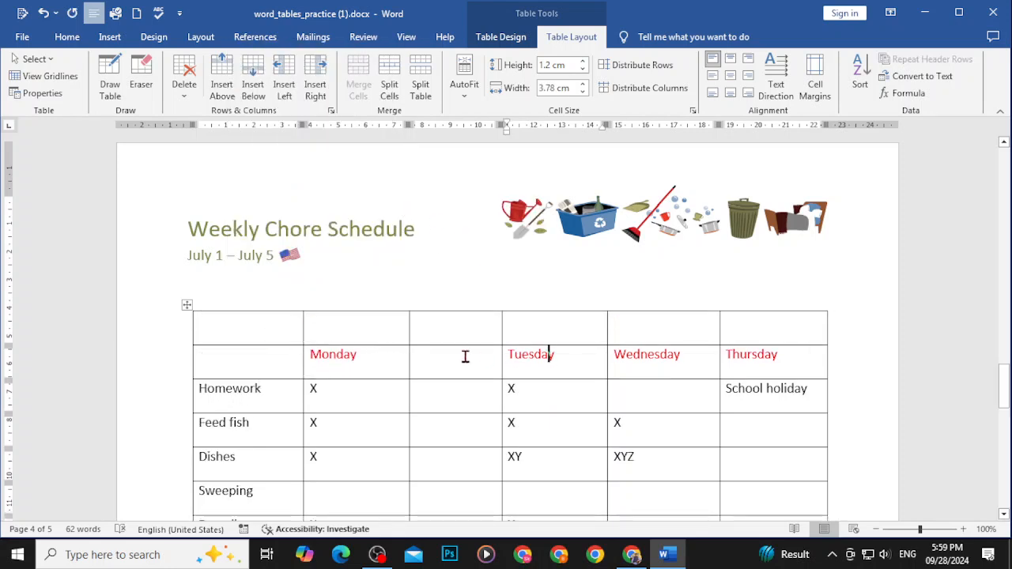
Enter "Time Table" in the first cell of the new top row
{"action": "left_click", "coordinate": [271, 330]}
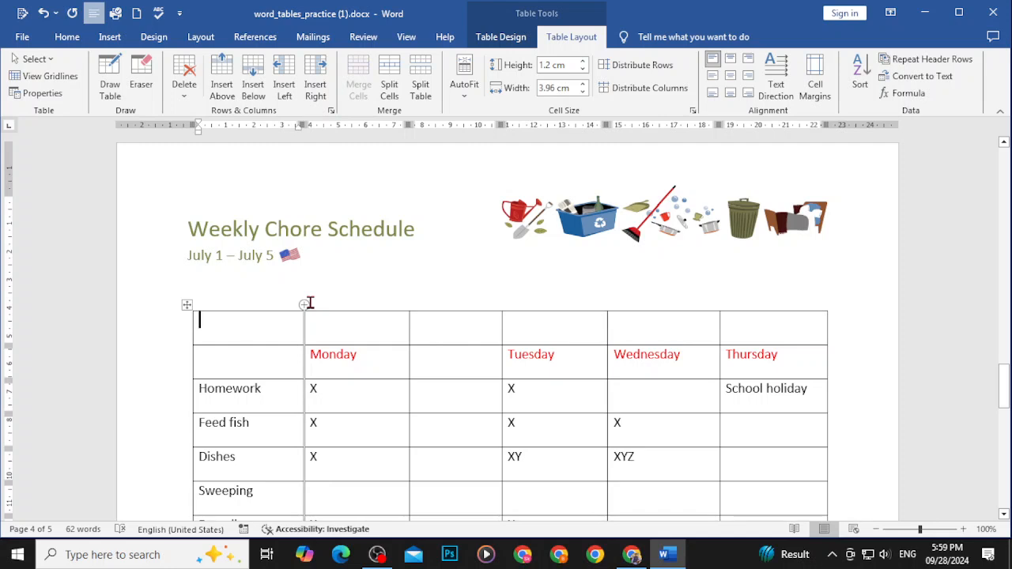
{"action": "type", "text": "Time t"}
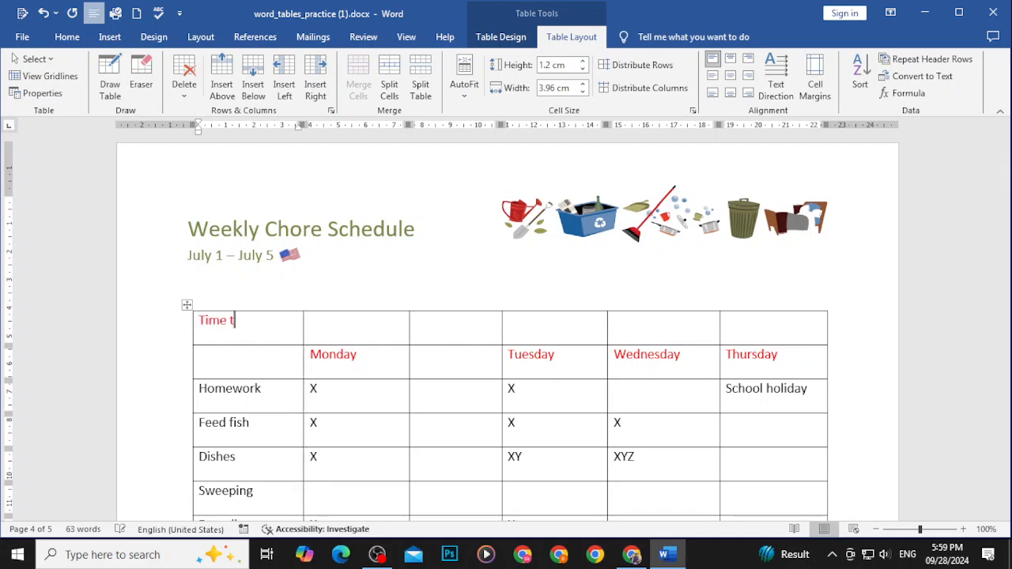
{"action": "key", "text": "BackSpace"}
{"action": "type", "text": "T"}
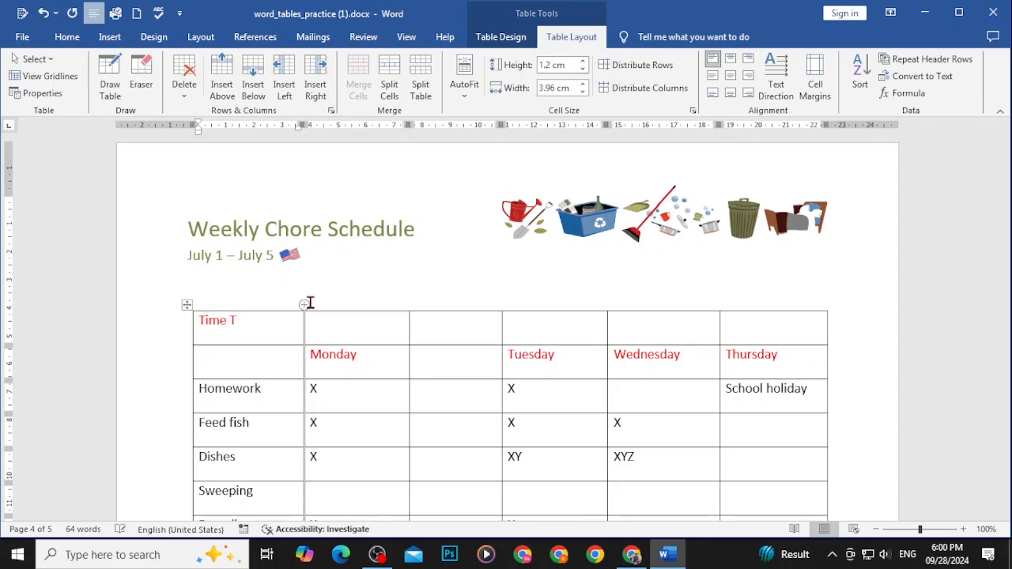
{"action": "type", "text": "able"}
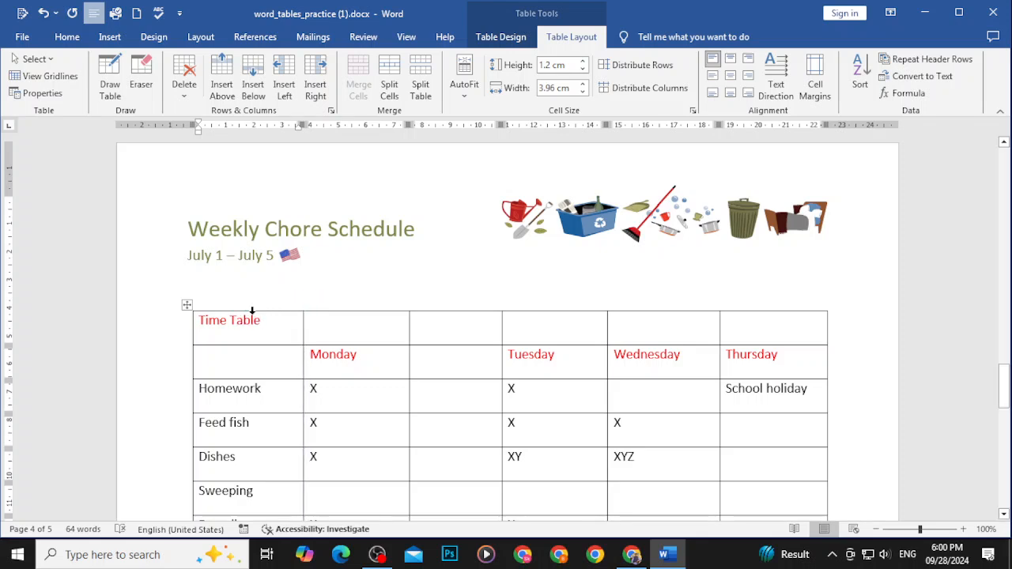
Enlarge the "Time Table" text to font size 22
{"action": "left_click_drag", "start_coordinate": [260, 321], "coordinate": [198, 320]}
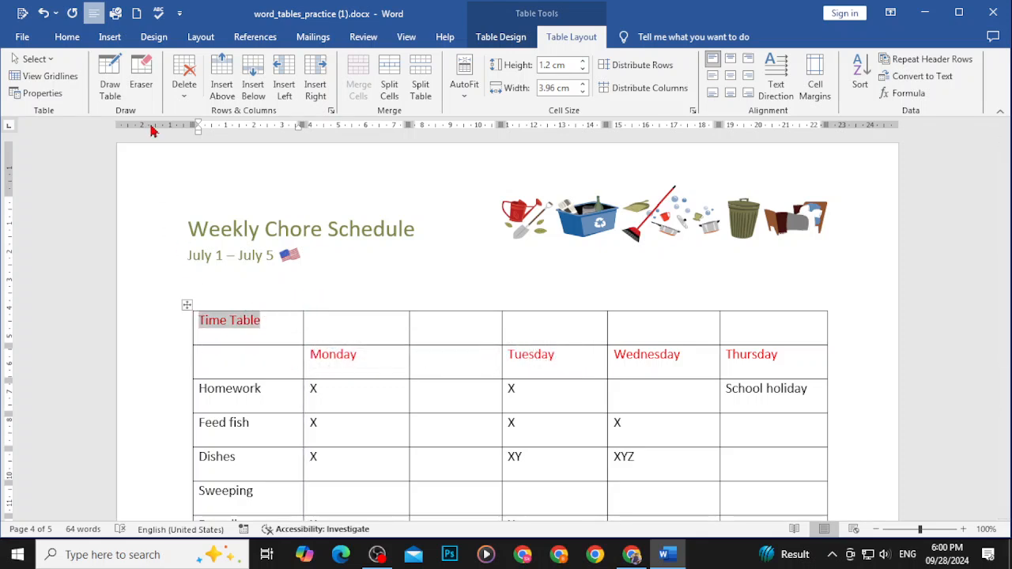
{"action": "left_click", "coordinate": [67, 37]}
{"action": "left_click", "coordinate": [253, 66]}
{"action": "left_click", "coordinate": [252, 66]}
{"action": "left_click", "coordinate": [253, 65]}
{"action": "left_click", "coordinate": [253, 65]}
Merge all cells of the top row into one and centre the "Time Table" title in it
{"action": "left_click_drag", "start_coordinate": [727, 332], "coordinate": [248, 333]}
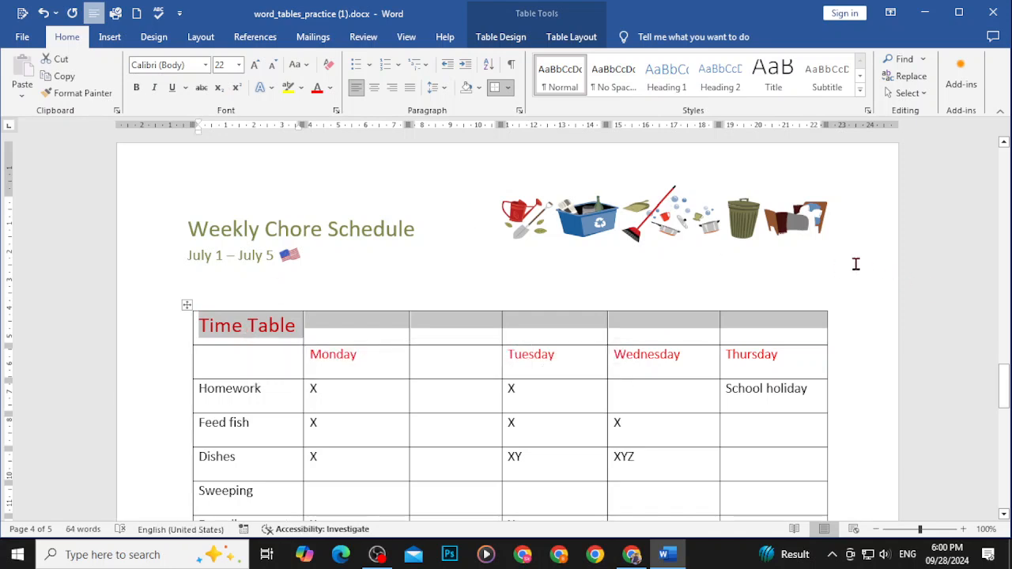
{"action": "left_click_drag", "start_coordinate": [838, 342], "coordinate": [253, 334]}
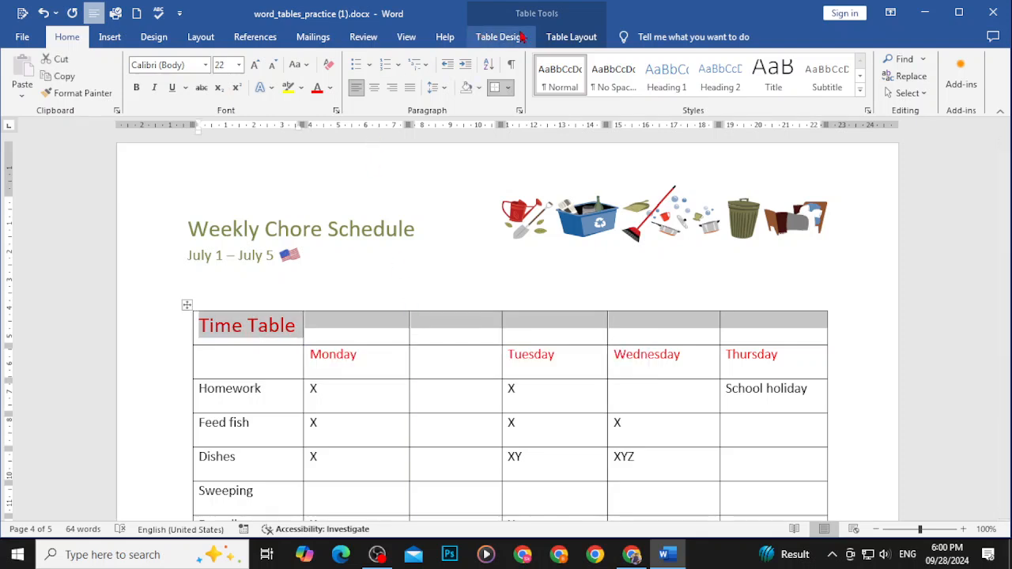
{"action": "left_click", "coordinate": [566, 37]}
{"action": "left_click", "coordinate": [360, 75]}
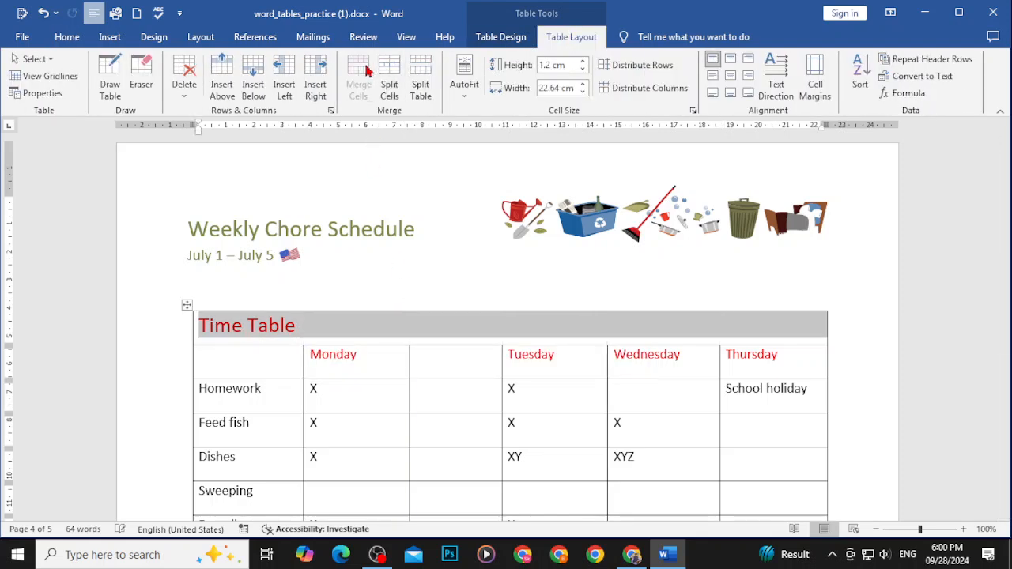
{"action": "left_click", "coordinate": [109, 36]}
{"action": "left_click", "coordinate": [79, 40]}
{"action": "left_click", "coordinate": [374, 87]}
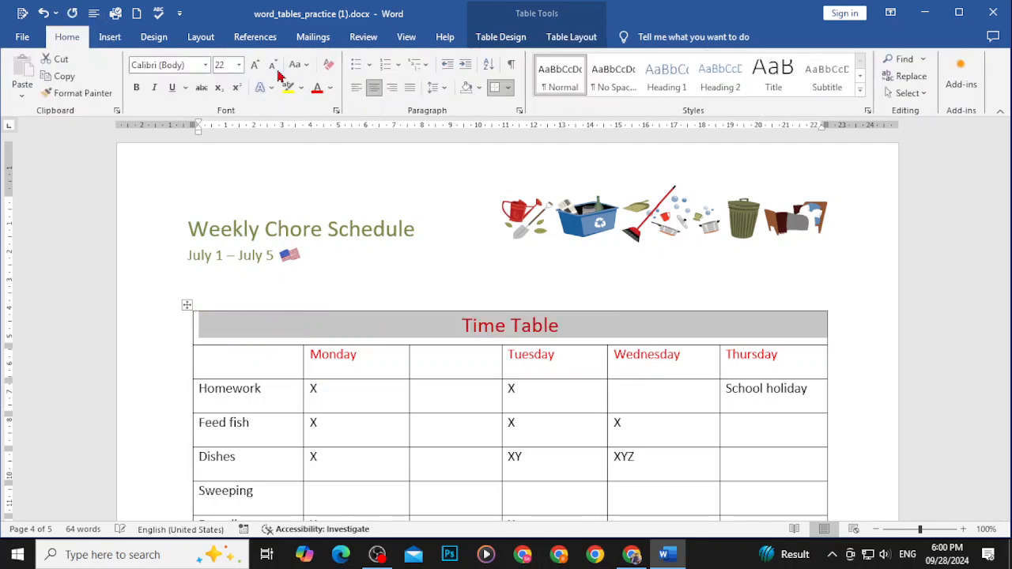
Enlarge the "Time Table" title to font size 48 and make it bold
{"action": "left_click", "coordinate": [255, 64]}
{"action": "left_click", "coordinate": [254, 64]}
{"action": "left_click", "coordinate": [254, 64]}
{"action": "left_click", "coordinate": [255, 64]}
{"action": "left_click", "coordinate": [254, 64]}
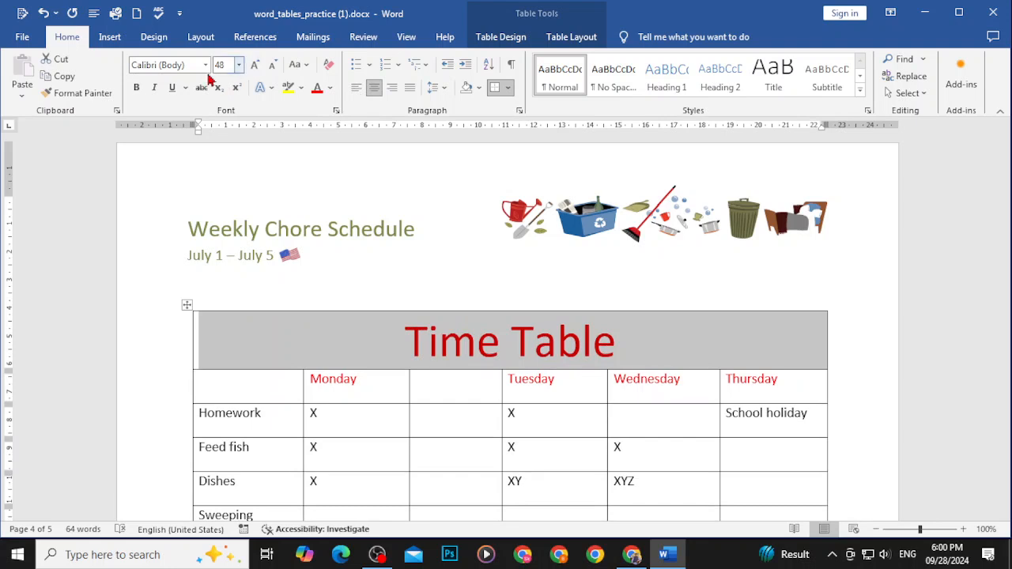
{"action": "left_click", "coordinate": [136, 87]}
{"action": "left_click", "coordinate": [338, 152]}
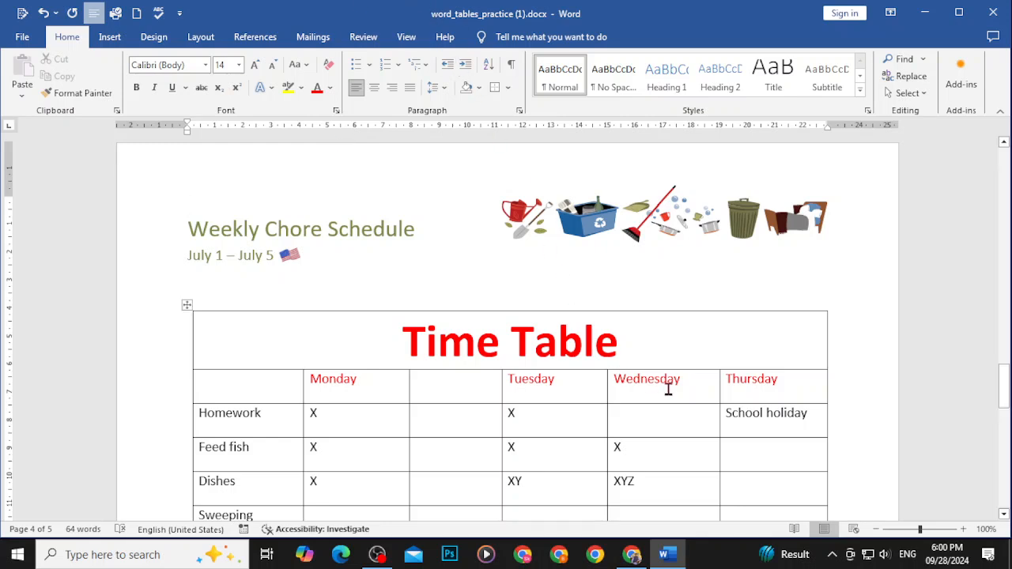
Merge the Monday header cell with the empty header cell after it and centre its text
{"action": "left_click_drag", "start_coordinate": [476, 397], "coordinate": [360, 397]}
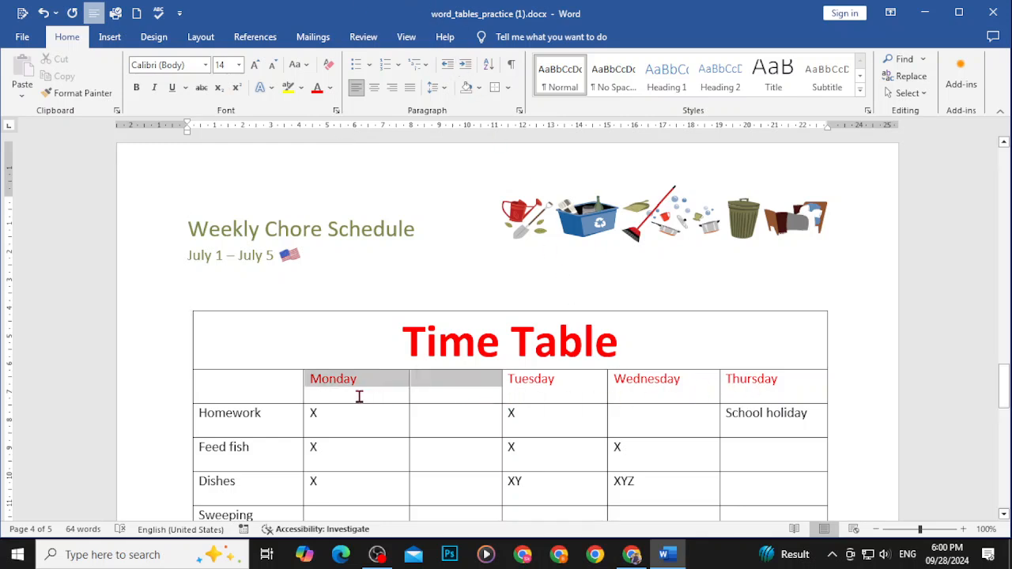
{"action": "left_click", "coordinate": [569, 38]}
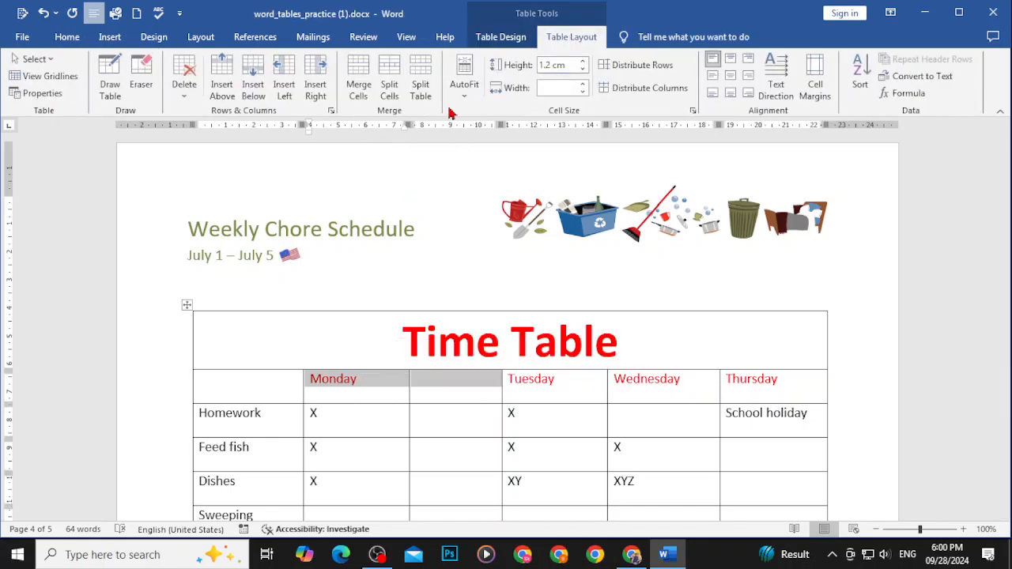
{"action": "left_click", "coordinate": [358, 83]}
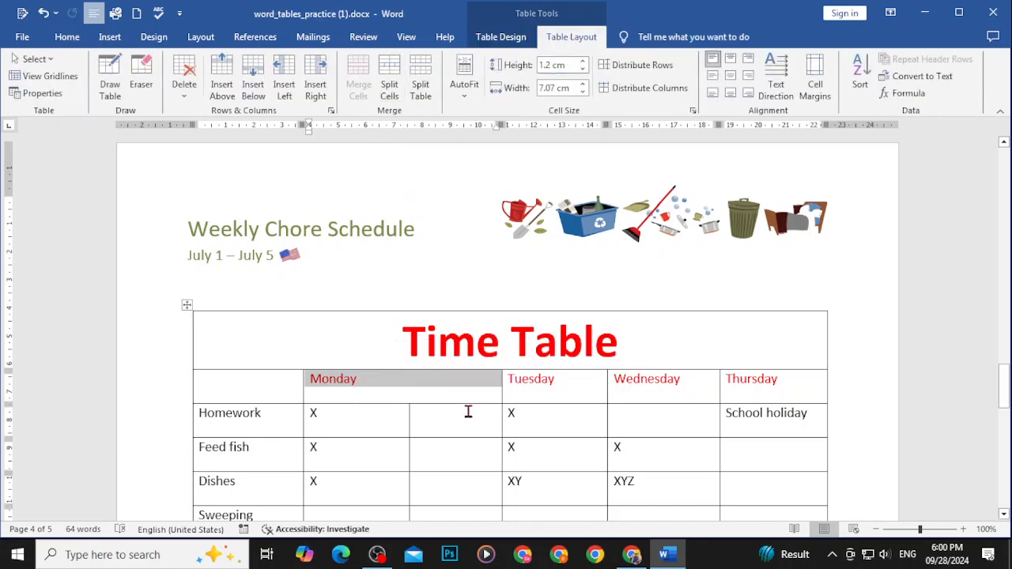
{"action": "left_click", "coordinate": [66, 38]}
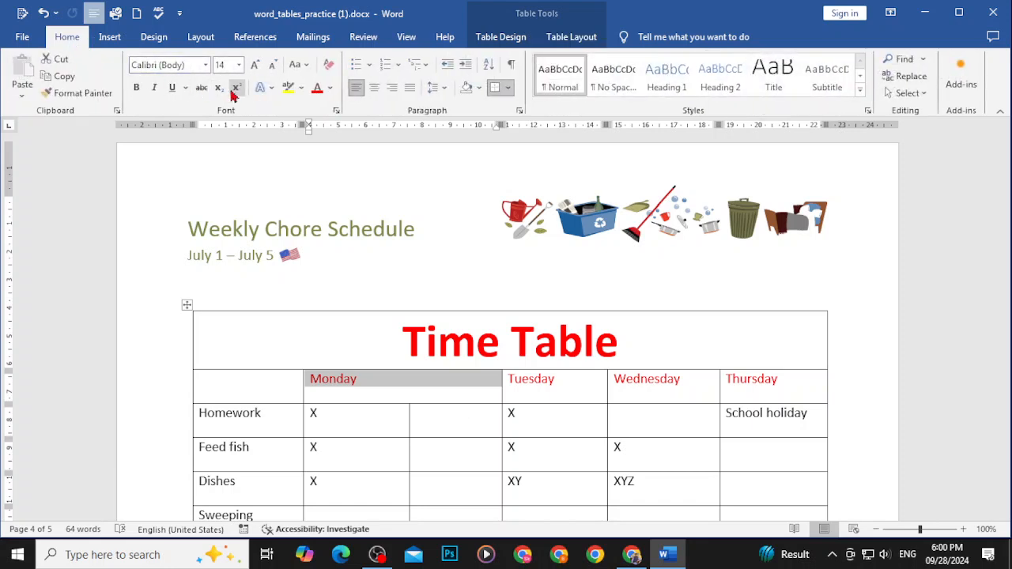
{"action": "left_click", "coordinate": [374, 87]}
{"action": "left_click", "coordinate": [440, 249]}
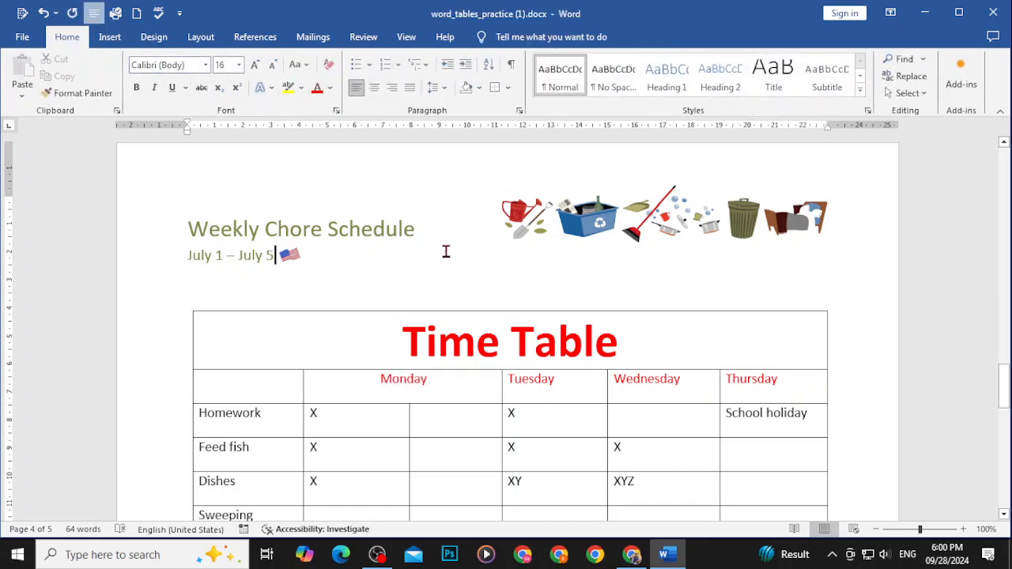
Merge the empty first cell of the weekday header row with the Monday cell
{"action": "left_click", "coordinate": [459, 392]}
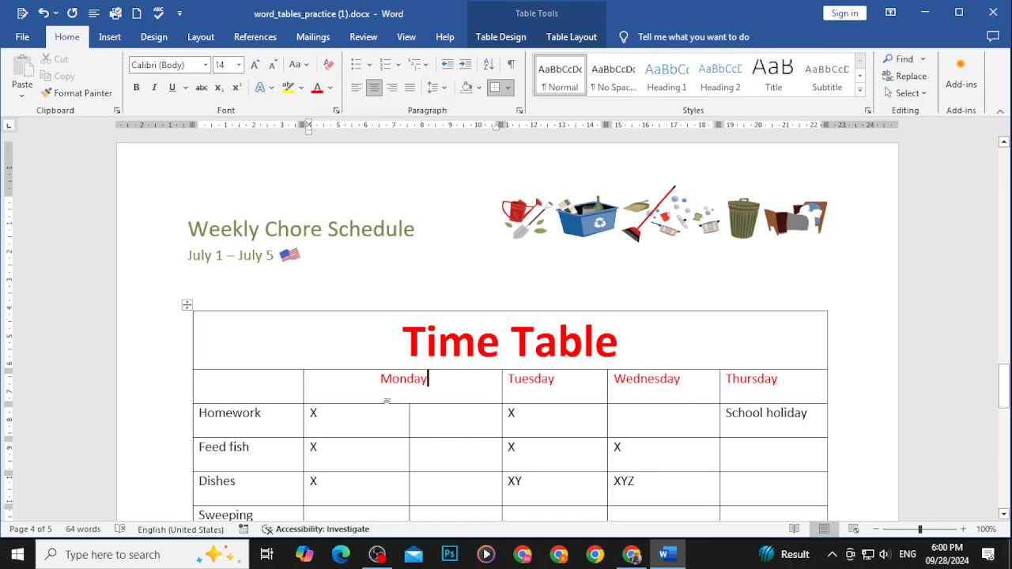
{"action": "left_click_drag", "start_coordinate": [444, 384], "coordinate": [247, 386]}
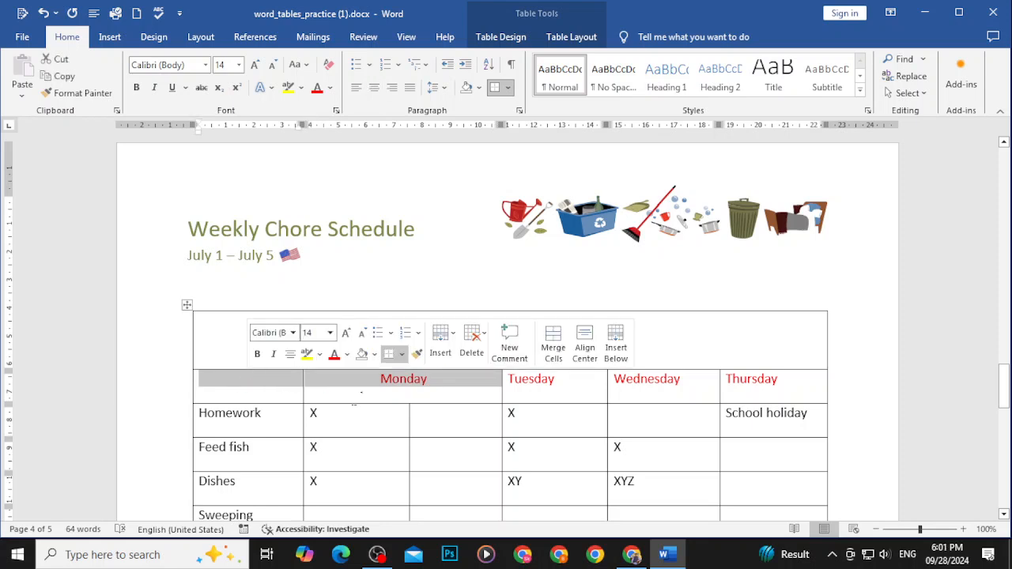
{"action": "left_click", "coordinate": [580, 38]}
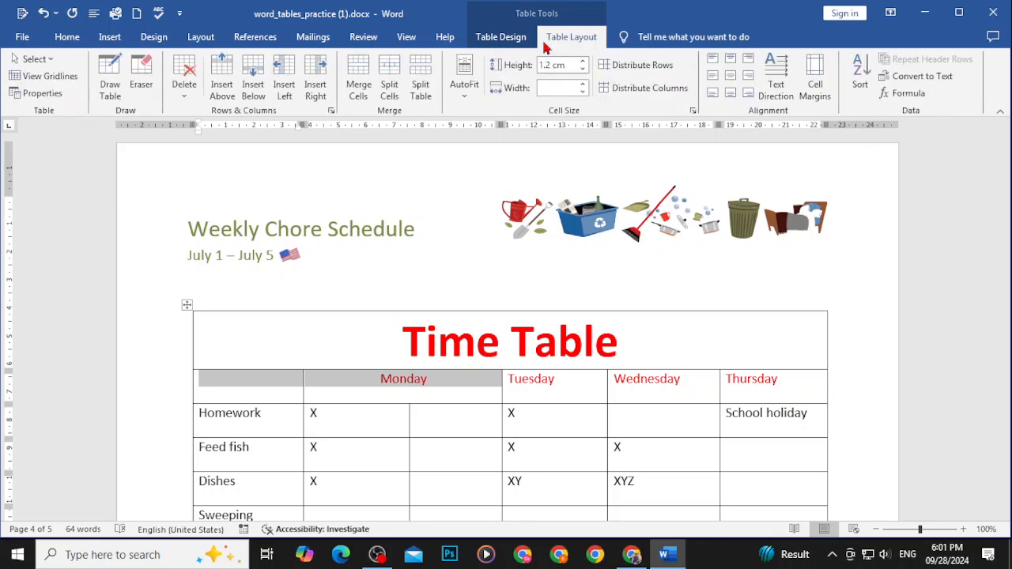
{"action": "left_click", "coordinate": [357, 87]}
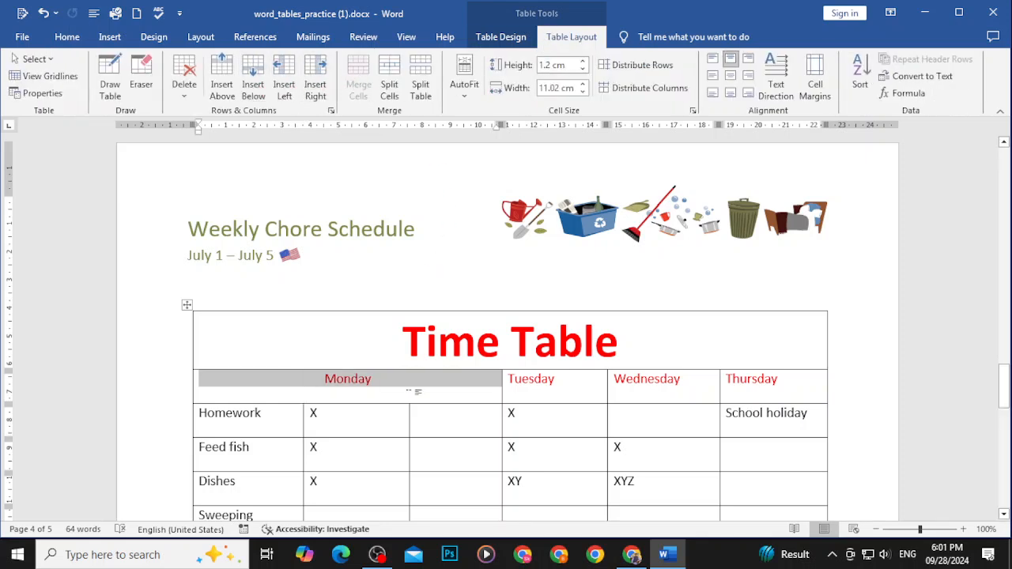
Merge the Tuesday, Wednesday and Thursday cells of the Recycling row by searching for the Merge Cells command
{"action": "scroll", "coordinate": [558, 376], "scroll_direction": "down", "scroll_amount": 2}
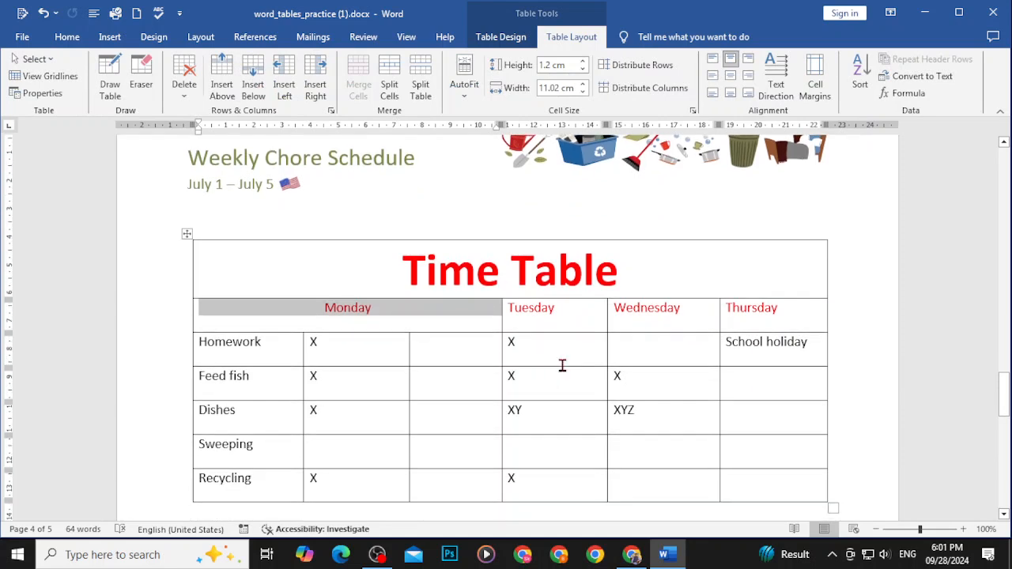
{"action": "left_click_drag", "start_coordinate": [751, 483], "coordinate": [551, 503]}
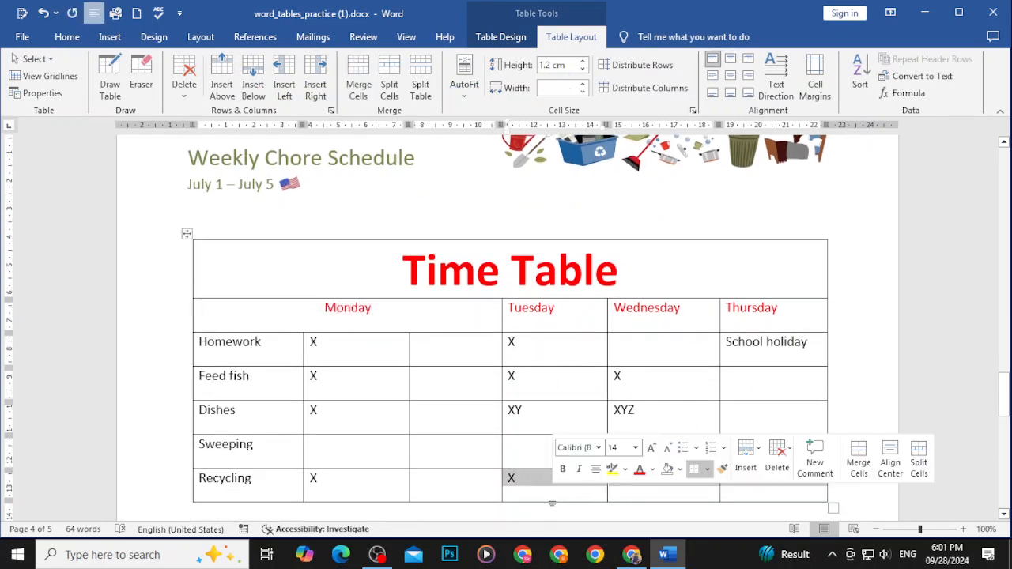
{"action": "left_click", "coordinate": [685, 36]}
{"action": "type", "text": "merg"}
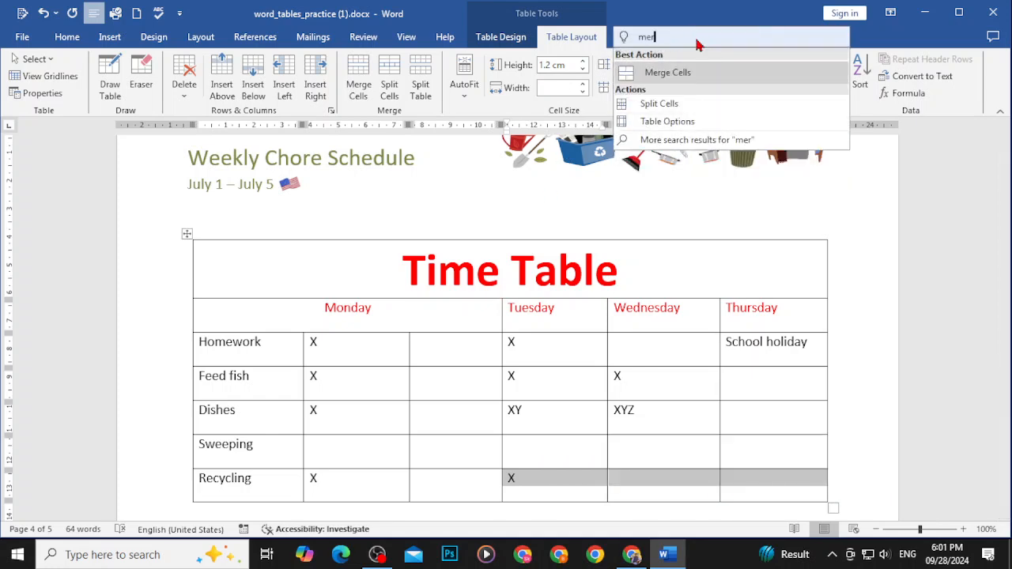
{"action": "left_click", "coordinate": [709, 75]}
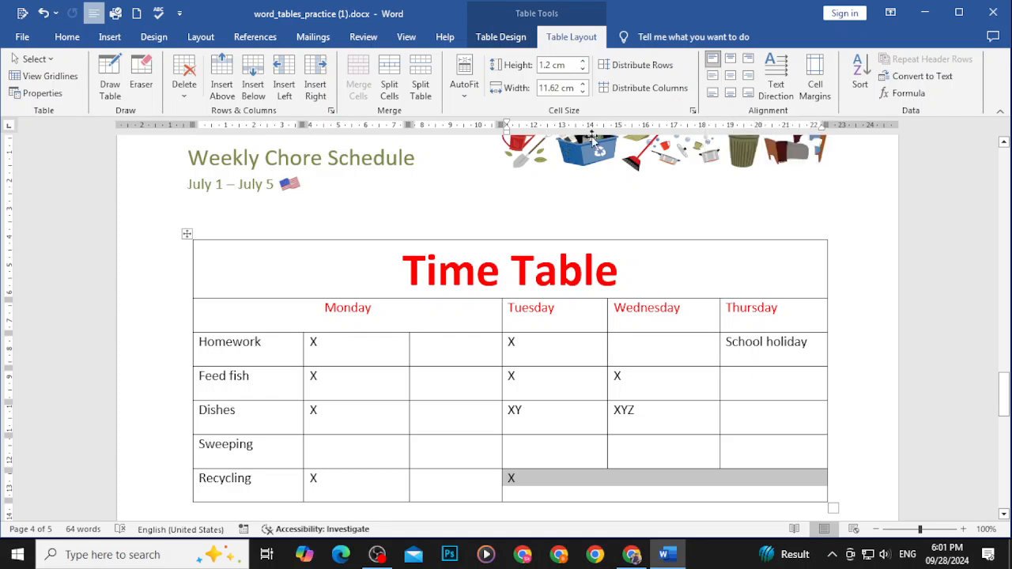
Merge the Sweeping row's cells from the blank column through Wednesday and deselect the merged cell
{"action": "left_click_drag", "start_coordinate": [686, 447], "coordinate": [467, 461]}
{"action": "right_click", "coordinate": [468, 461]}
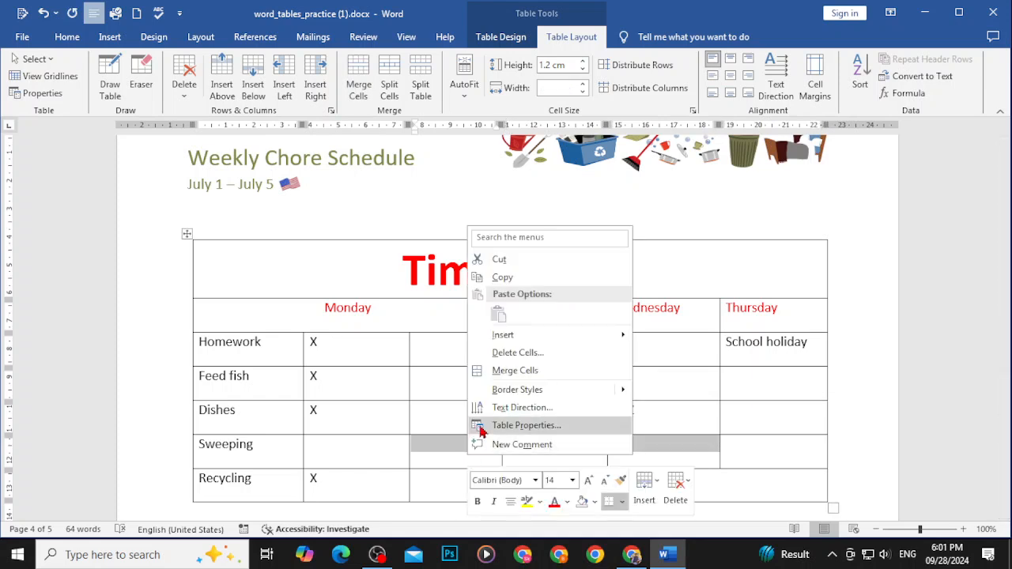
{"action": "left_click", "coordinate": [504, 371]}
{"action": "left_click", "coordinate": [725, 415]}
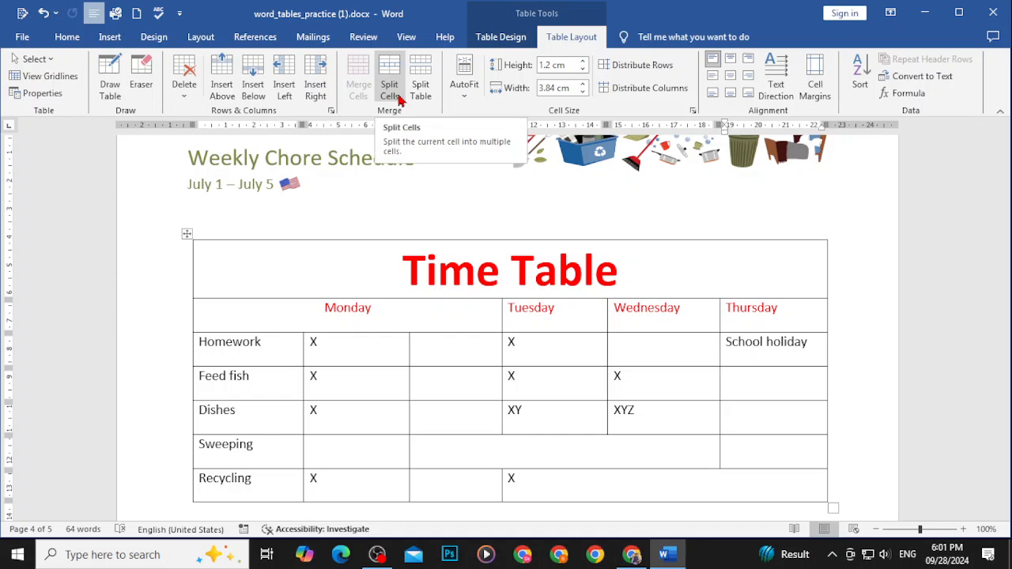
Split the wide merged cell in the Sweeping row into 3 columns and 1 row
{"action": "left_click", "coordinate": [659, 463]}
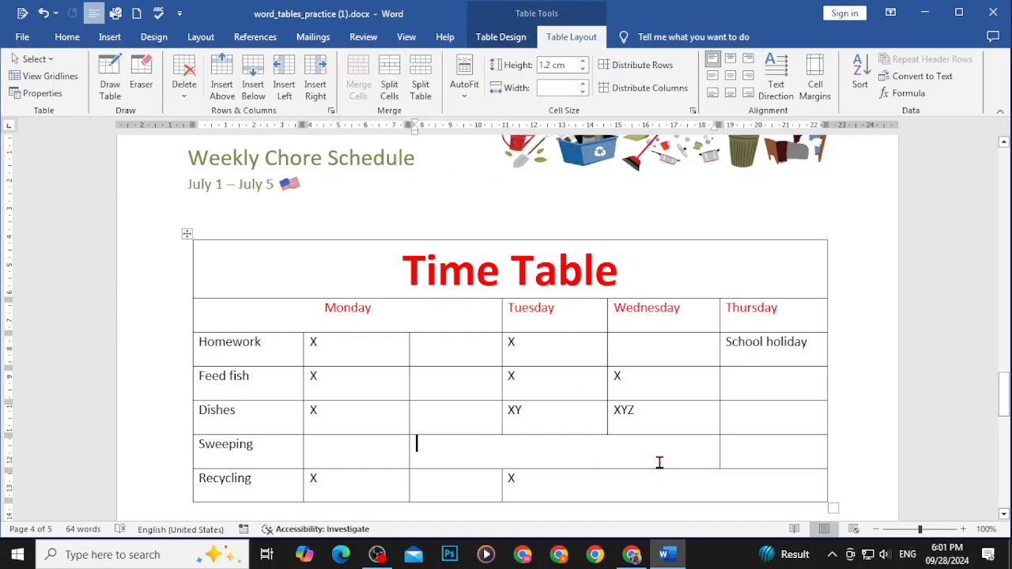
{"action": "left_click", "coordinate": [389, 86]}
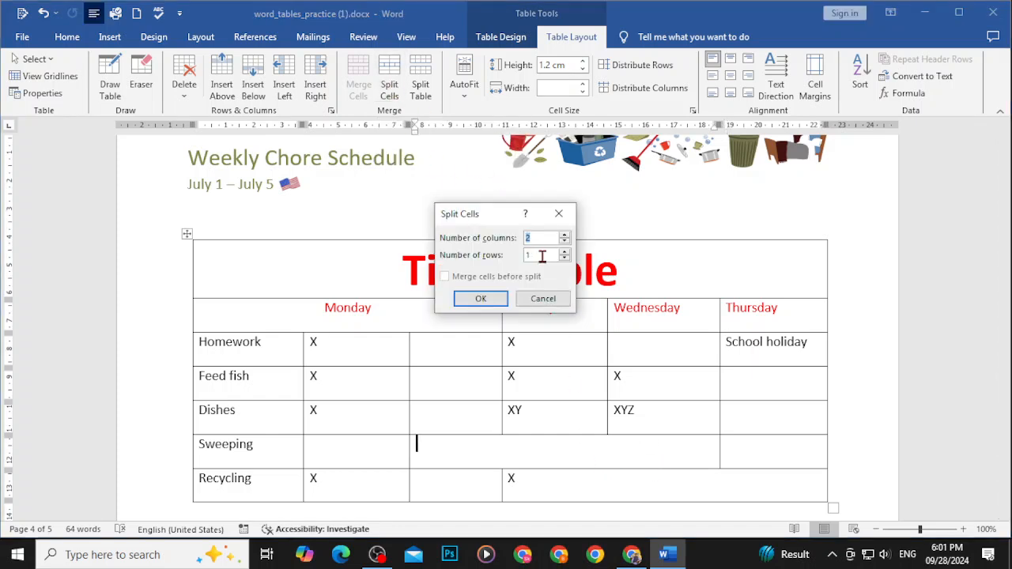
{"action": "type", "text": "1"}
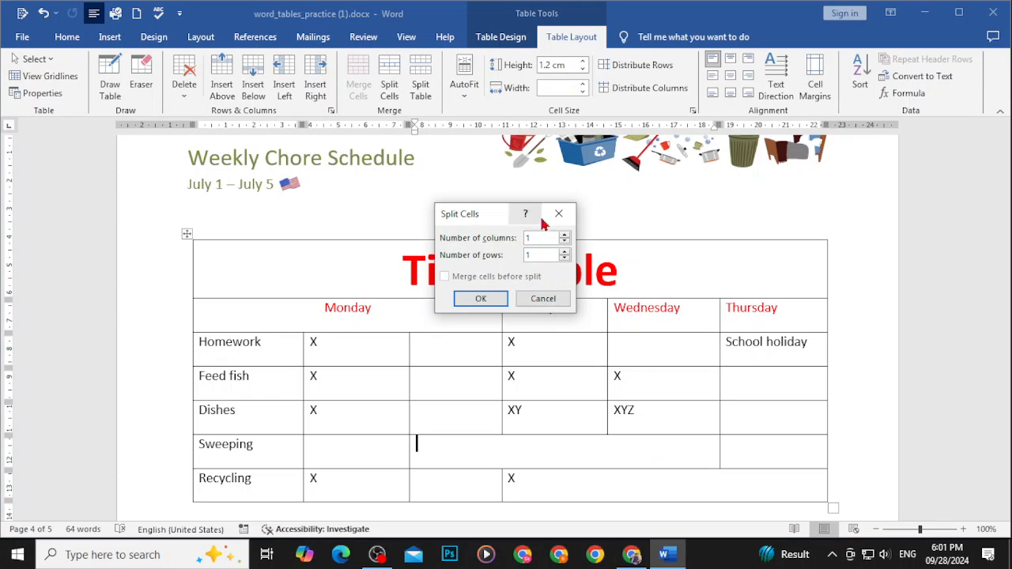
{"action": "mouse_move", "coordinate": [542, 238]}
{"action": "left_mouse_down"}
{"action": "mouse_move", "coordinate": [518, 238]}
{"action": "mouse_move", "coordinate": [522, 254]}
{"action": "mouse_move", "coordinate": [523, 238]}
{"action": "left_mouse_up"}
{"action": "type", "text": "3"}
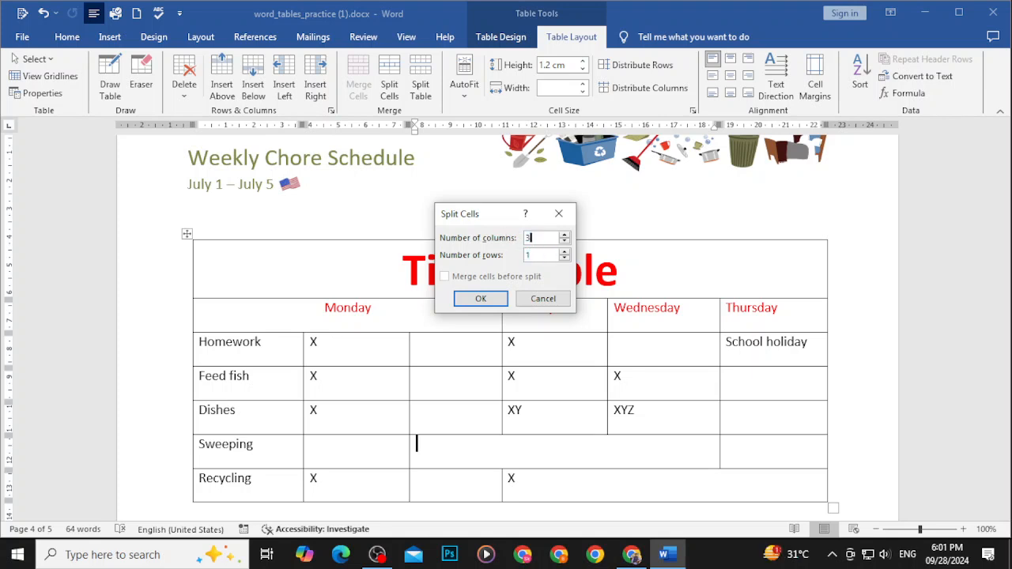
{"action": "left_click", "coordinate": [491, 299]}
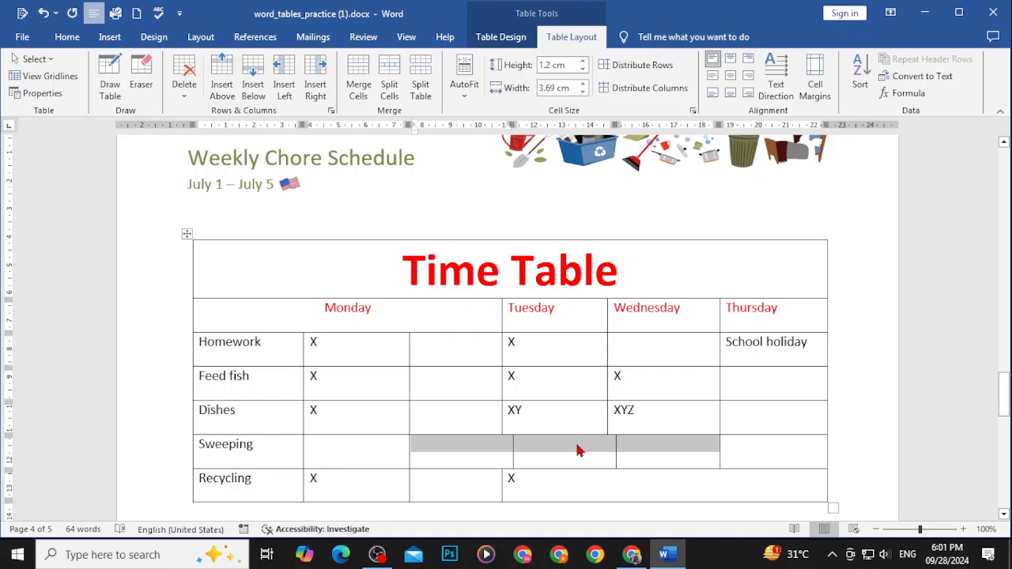
Split the three selected Sweeping cells into 10 columns, merging them before the split
{"action": "left_click", "coordinate": [397, 96]}
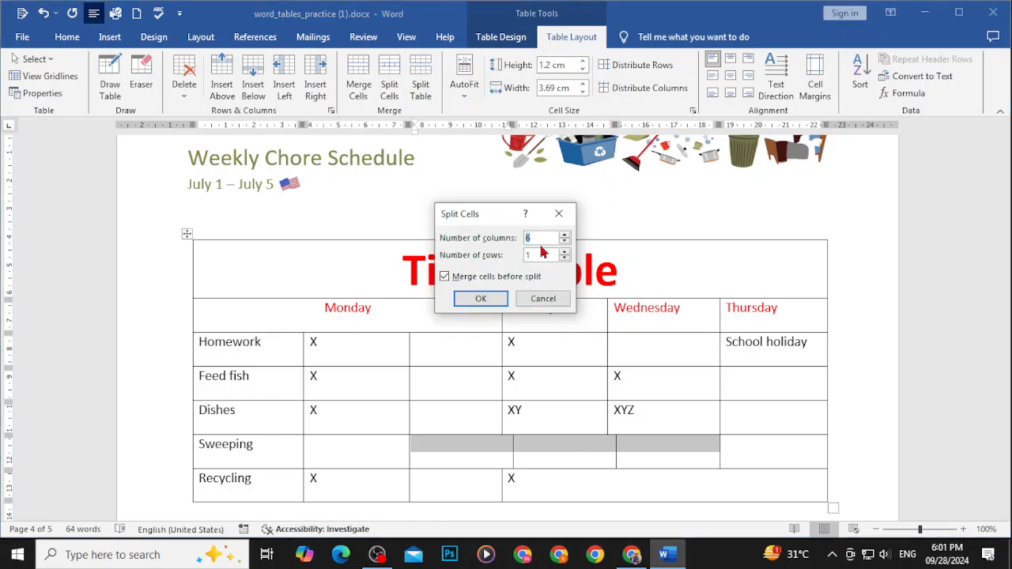
{"action": "type", "text": "10"}
{"action": "left_click", "coordinate": [487, 295]}
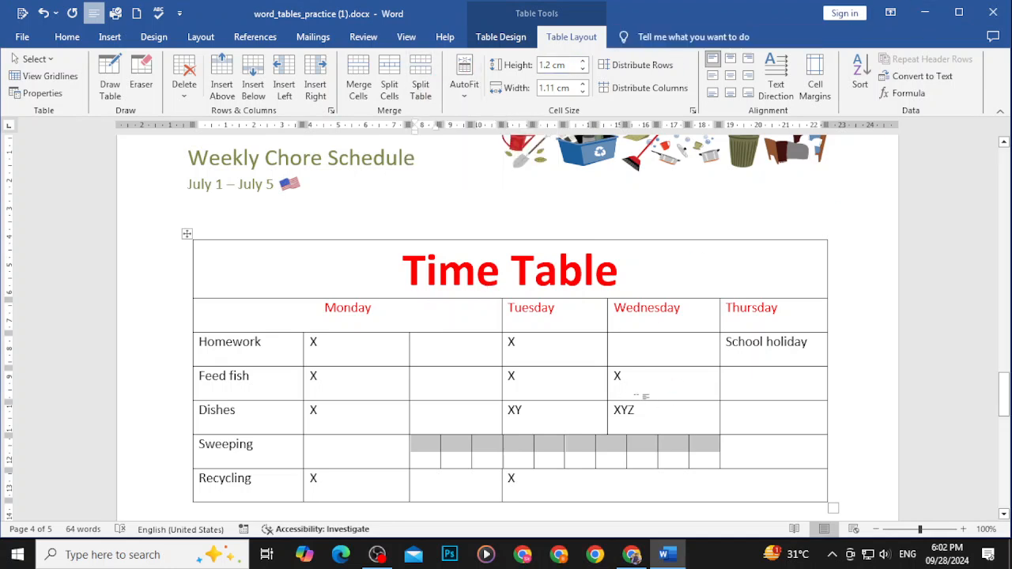
Split the table in two above the Feed fish row
{"action": "left_click_drag", "start_coordinate": [777, 384], "coordinate": [258, 374]}
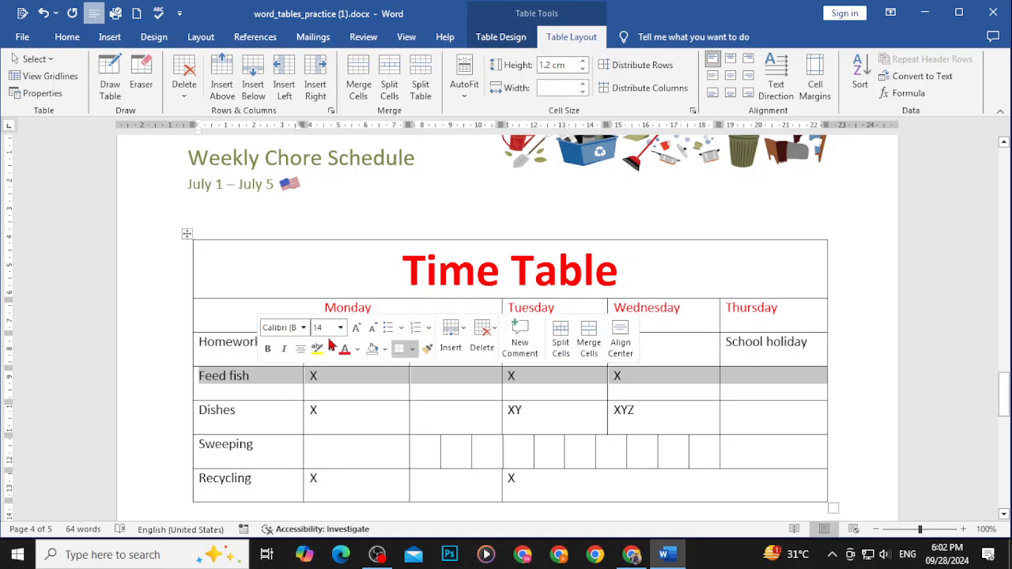
{"action": "left_click", "coordinate": [421, 79]}
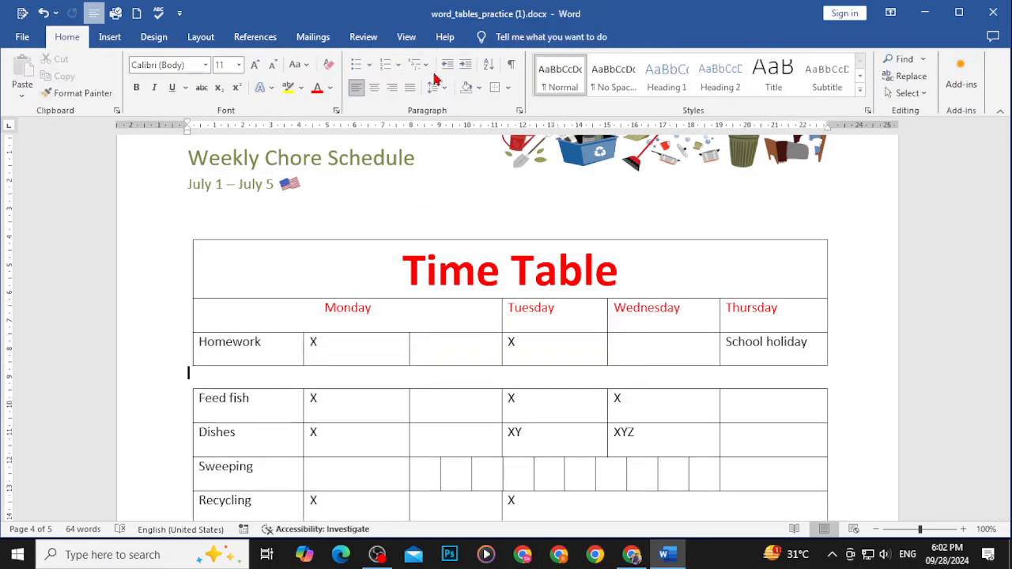
Switch to Chrome to review the lesson's table layout interactive, and return to the Word document
{"action": "left_click", "coordinate": [925, 12]}
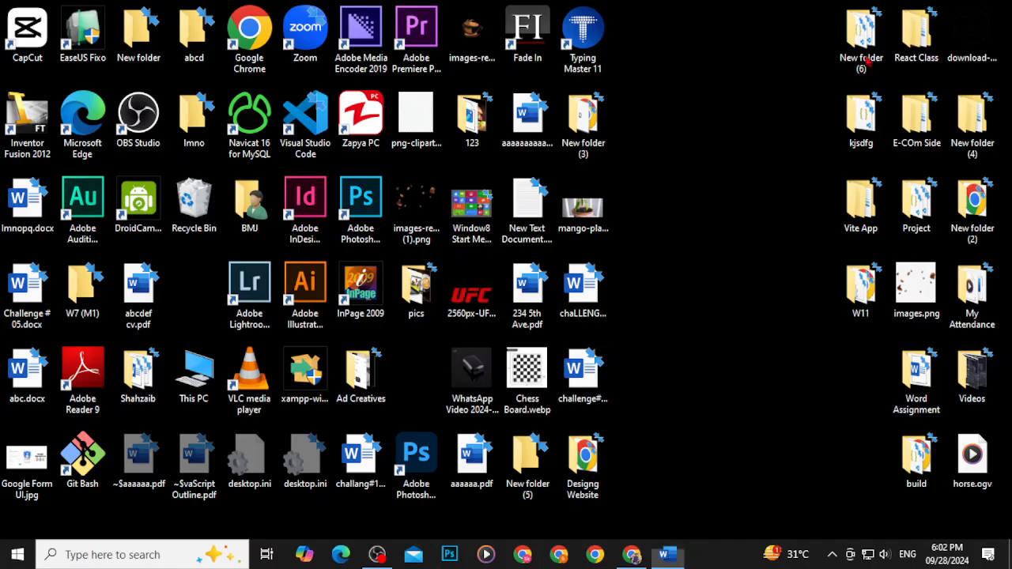
{"action": "left_click", "coordinate": [632, 554]}
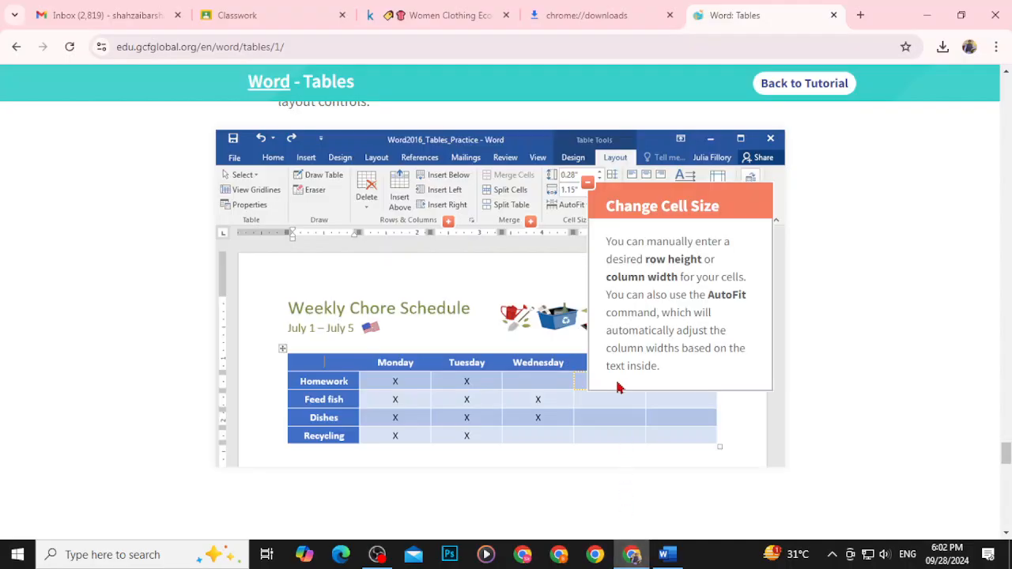
{"action": "scroll", "coordinate": [562, 364], "scroll_direction": "down", "scroll_amount": 4}
{"action": "scroll", "coordinate": [555, 360], "scroll_direction": "up", "scroll_amount": 6}
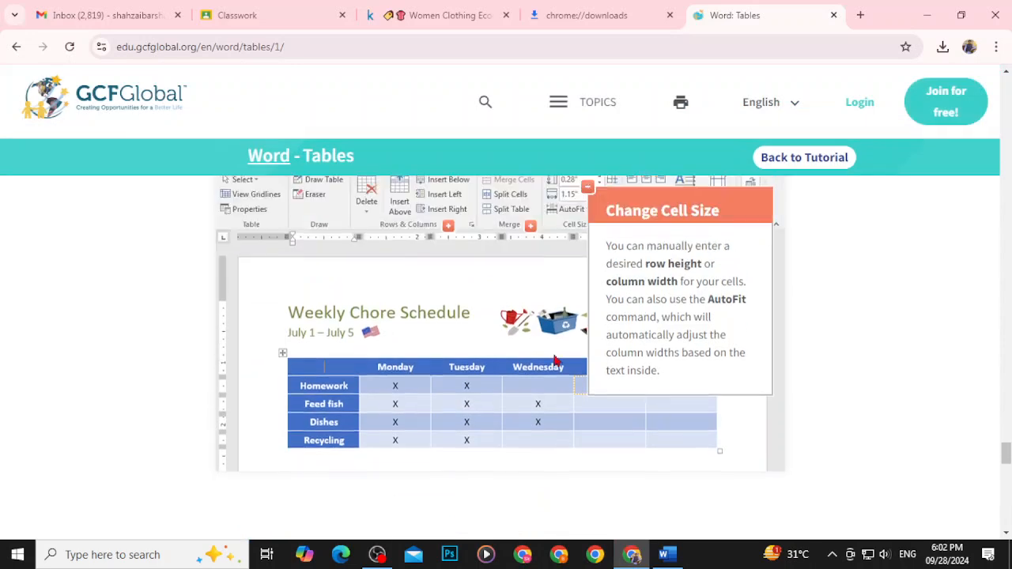
{"action": "scroll", "coordinate": [535, 396], "scroll_direction": "down", "scroll_amount": 1}
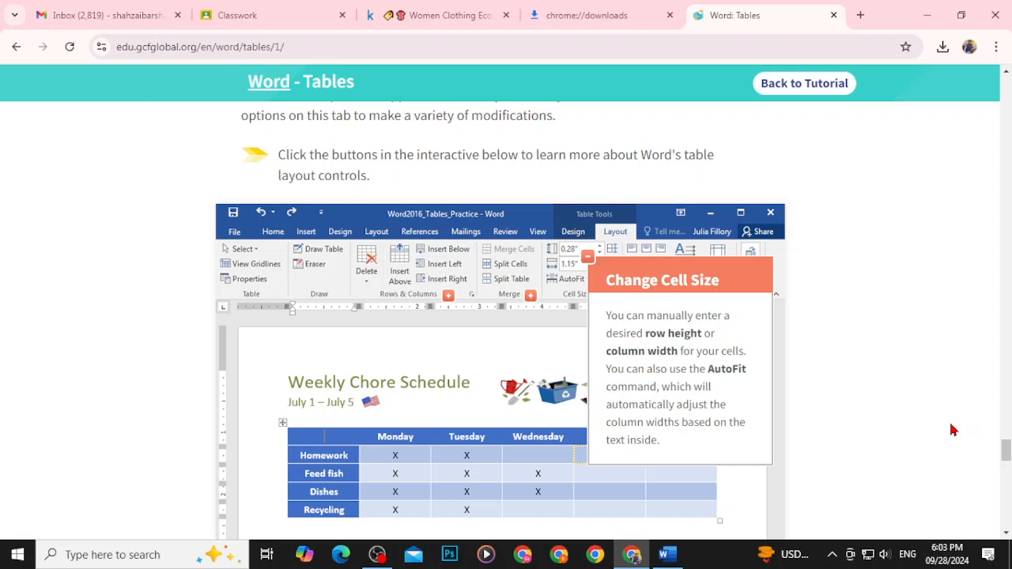
{"action": "scroll", "coordinate": [638, 513], "scroll_direction": "down", "scroll_amount": 1}
{"action": "left_click", "coordinate": [664, 554]}
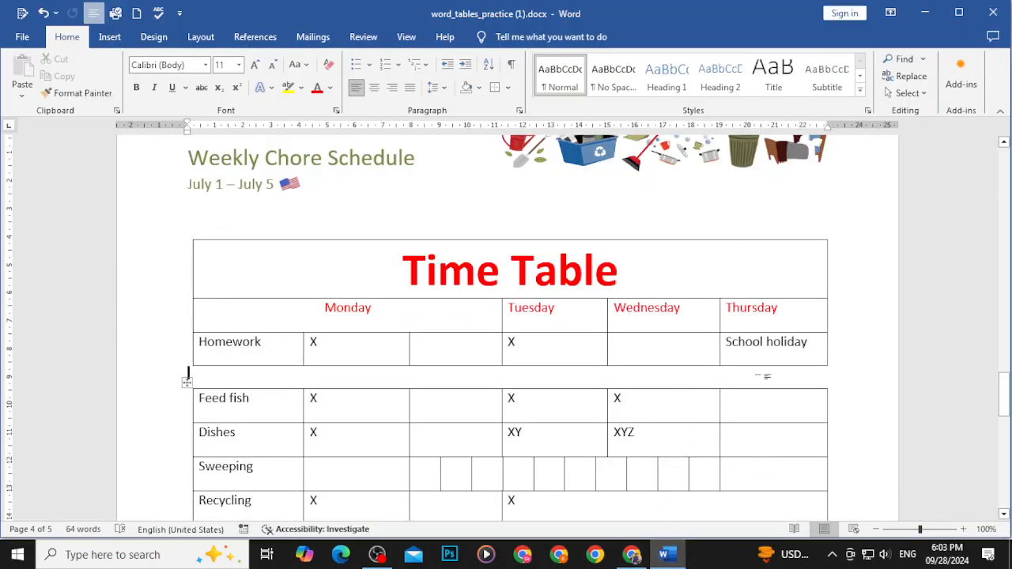
{"action": "left_click_drag", "start_coordinate": [711, 352], "coordinate": [281, 352]}
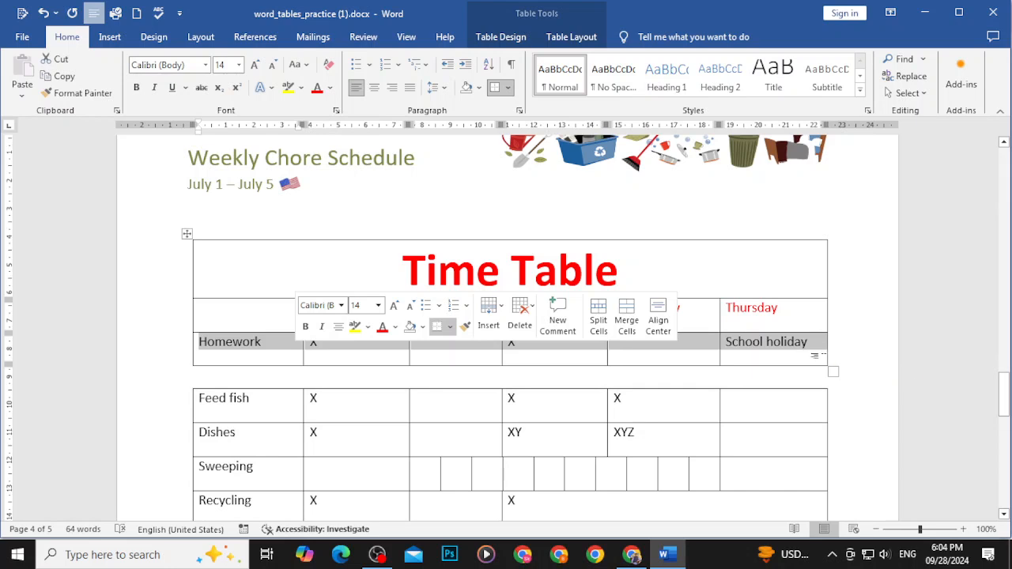
{"action": "left_click", "coordinate": [826, 341]}
{"action": "left_click_drag", "start_coordinate": [826, 341], "coordinate": [266, 355]}
{"action": "key", "text": "Down"}
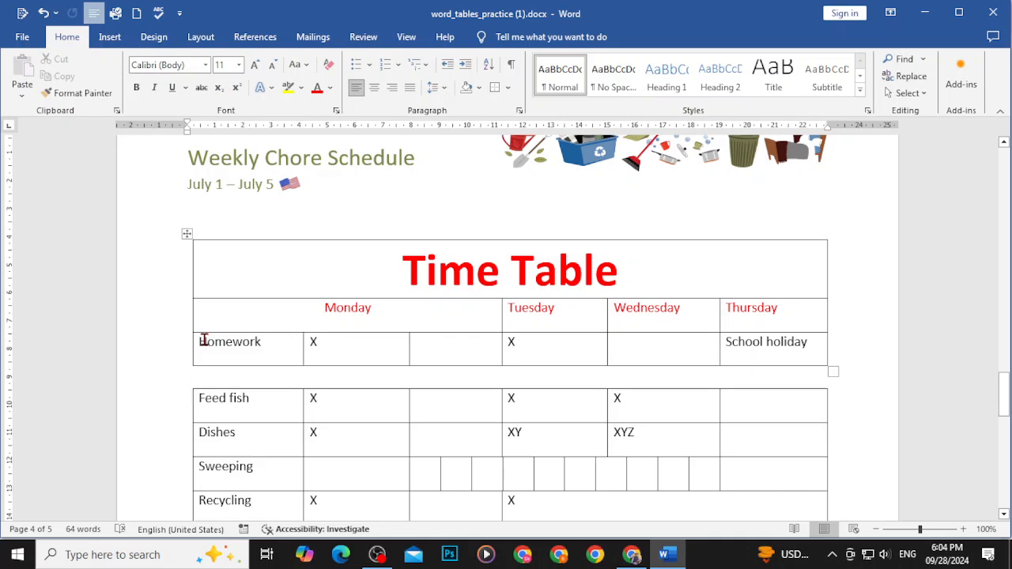
{"action": "left_click_drag", "start_coordinate": [200, 342], "coordinate": [274, 340]}
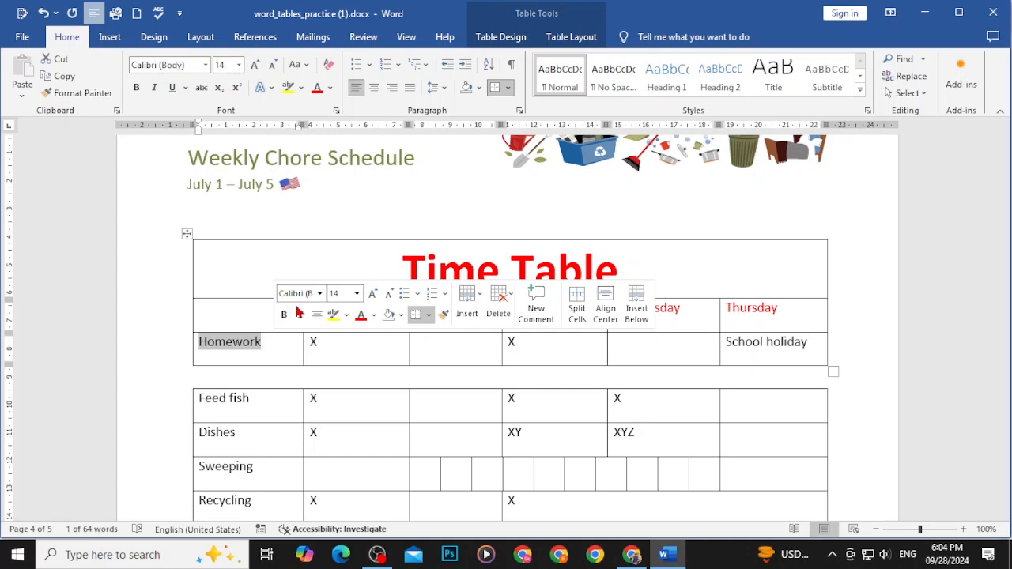
{"action": "left_click", "coordinate": [776, 343]}
{"action": "left_click", "coordinate": [621, 348]}
{"action": "left_click", "coordinate": [561, 353]}
{"action": "left_click", "coordinate": [471, 352]}
{"action": "left_click", "coordinate": [352, 352]}
{"action": "left_click", "coordinate": [265, 366]}
{"action": "left_click_drag", "start_coordinate": [264, 345], "coordinate": [195, 346]}
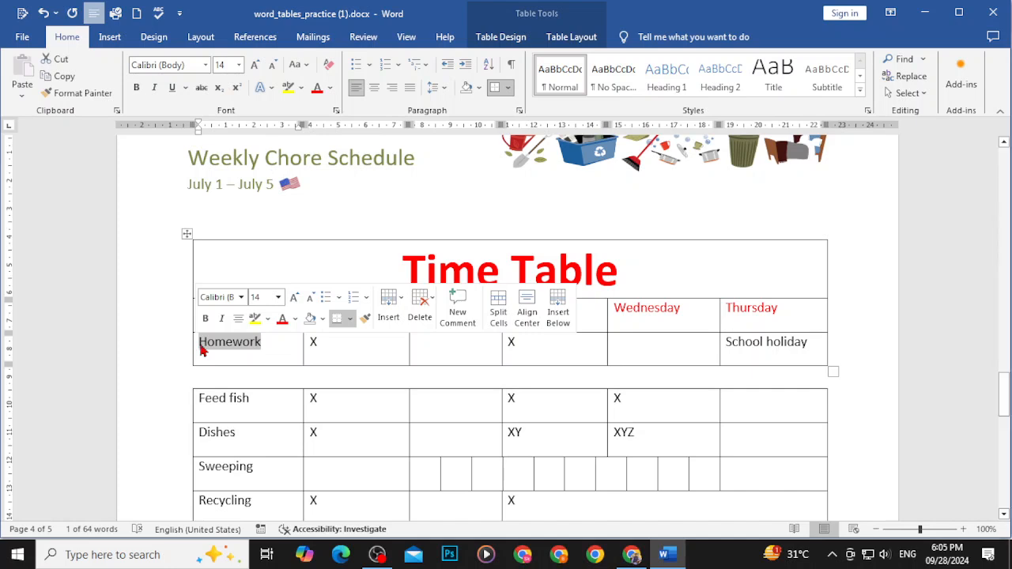
{"action": "mouse_move", "coordinate": [188, 304]}
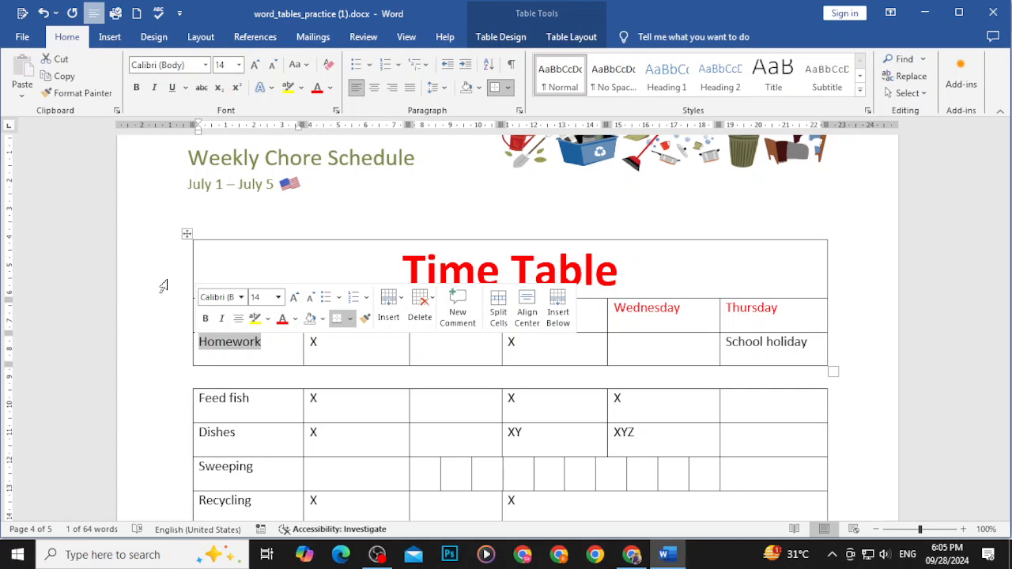
Clear the contents of the whole Homework row while keeping its cells in the table
{"action": "left_click", "coordinate": [807, 346]}
{"action": "left_click_drag", "start_coordinate": [807, 346], "coordinate": [265, 366]}
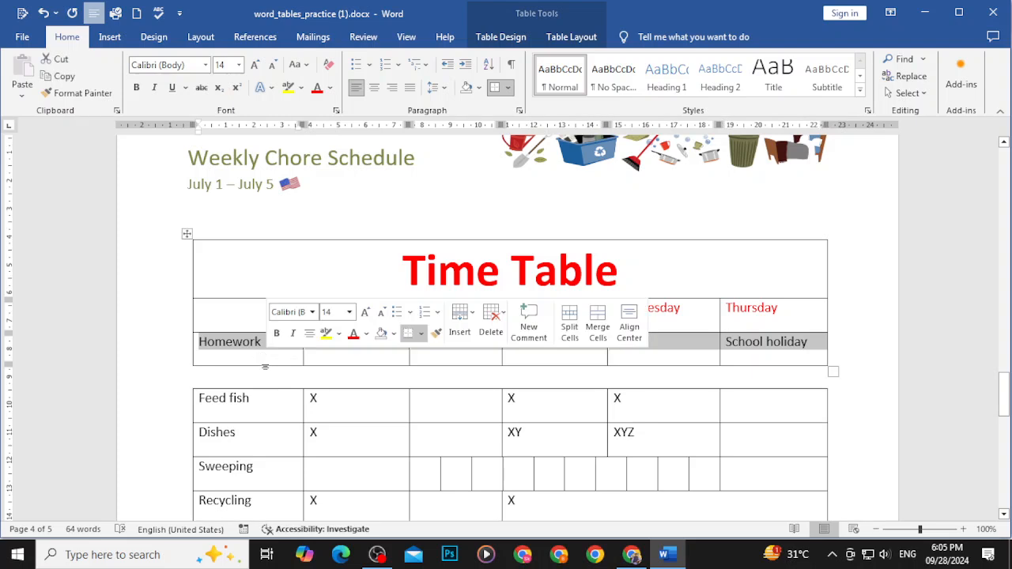
{"action": "key", "text": "BackSpace"}
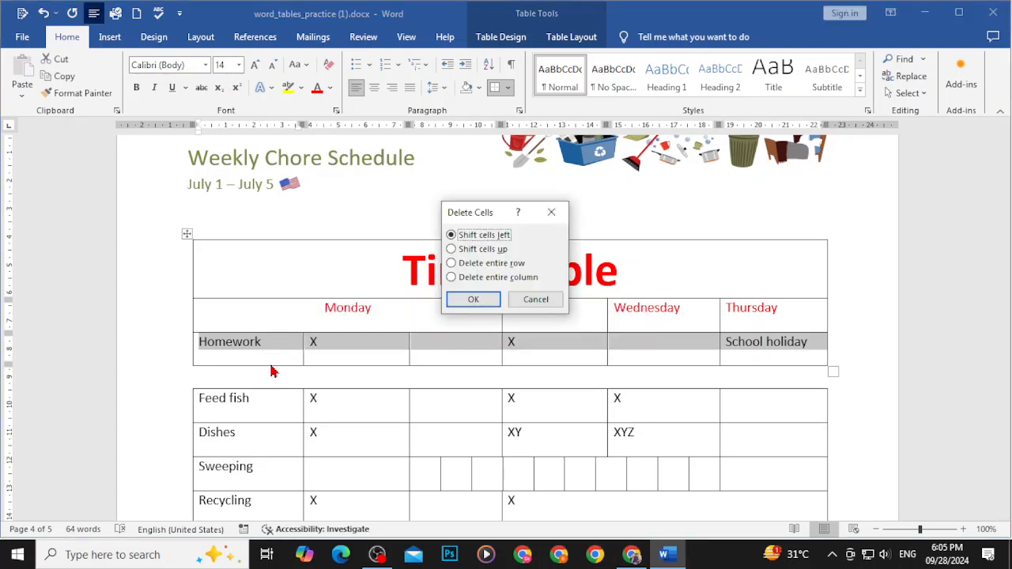
{"action": "left_click", "coordinate": [537, 301]}
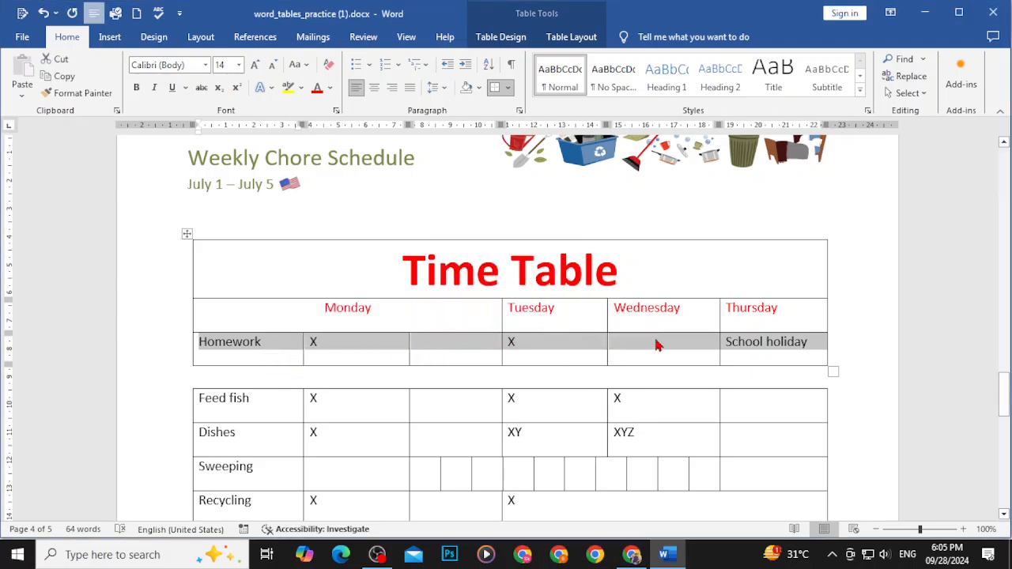
{"action": "key", "text": "Delete"}
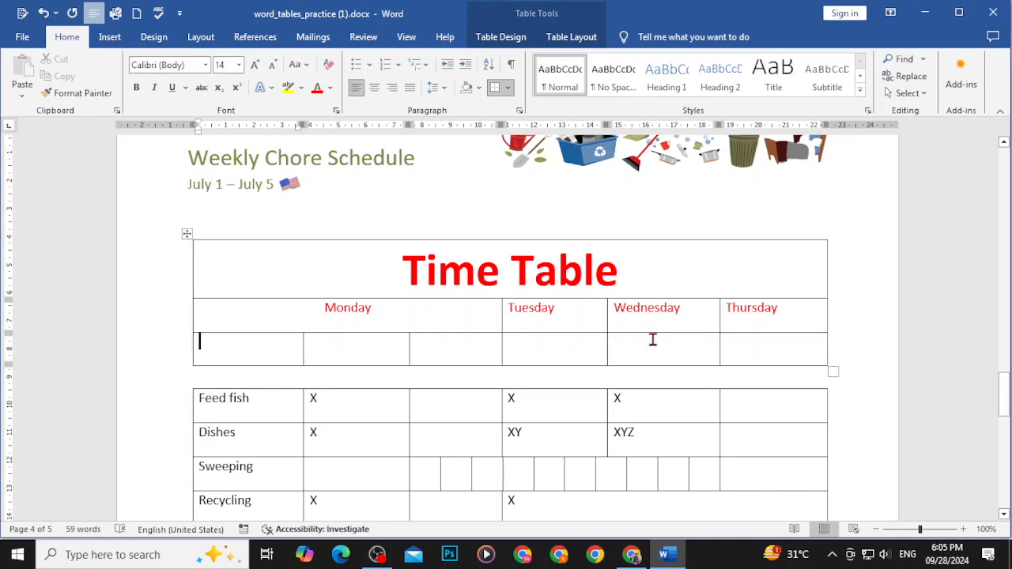
Merge all cells of the emptied row below the weekday headers into one and deselect it
{"action": "left_click_drag", "start_coordinate": [791, 350], "coordinate": [271, 359]}
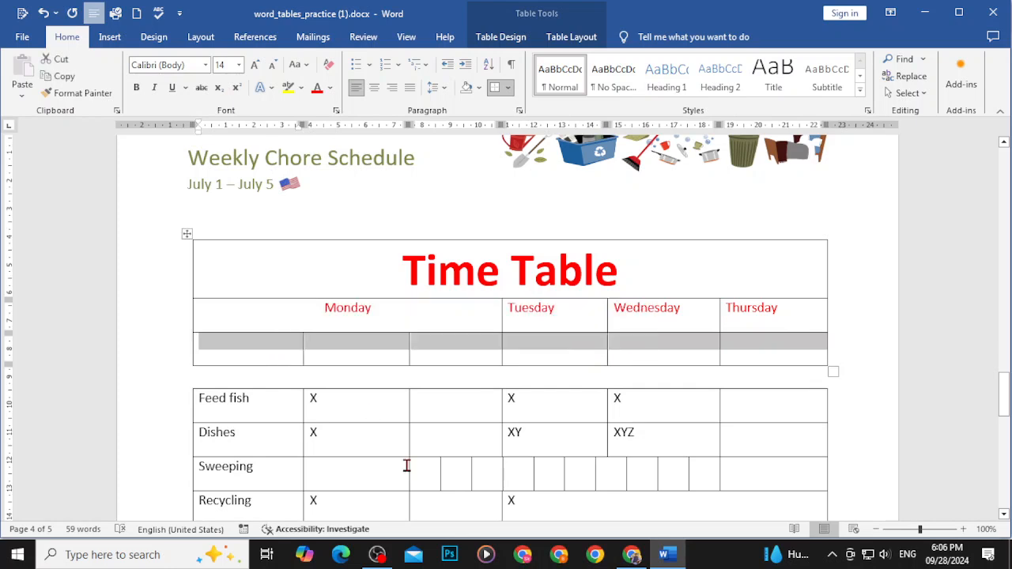
{"action": "left_click", "coordinate": [571, 37]}
{"action": "left_click", "coordinate": [360, 83]}
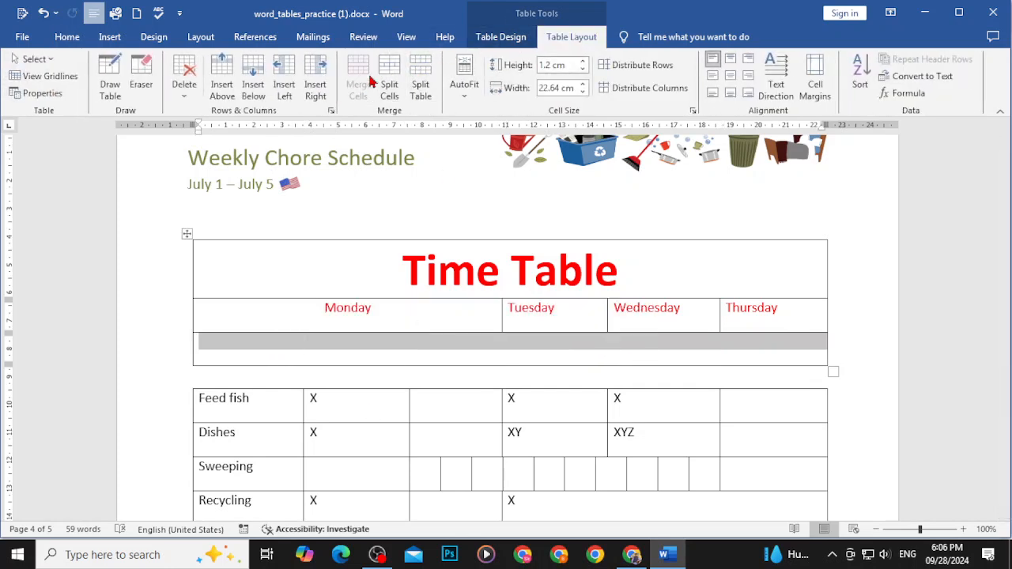
{"action": "left_click", "coordinate": [846, 350]}
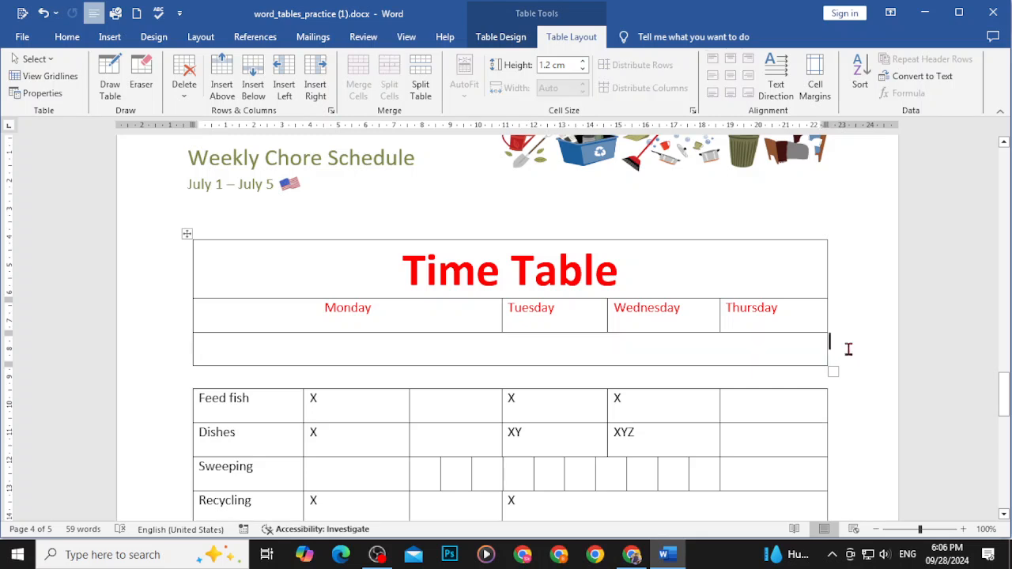
Split the merged empty row below the weekday headers into 10 columns and 1 row
{"action": "left_click", "coordinate": [808, 340]}
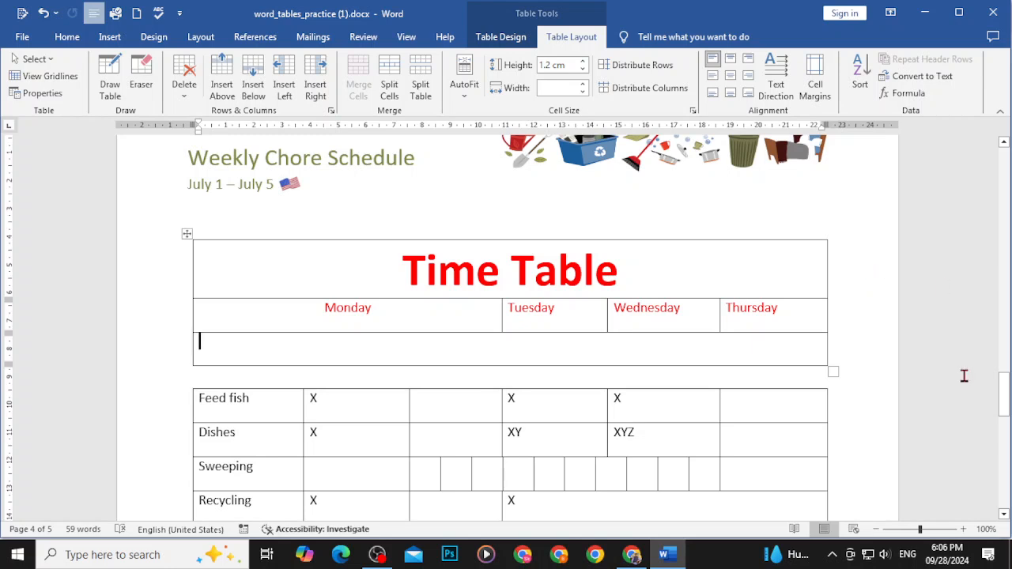
{"action": "right_click", "coordinate": [761, 351]}
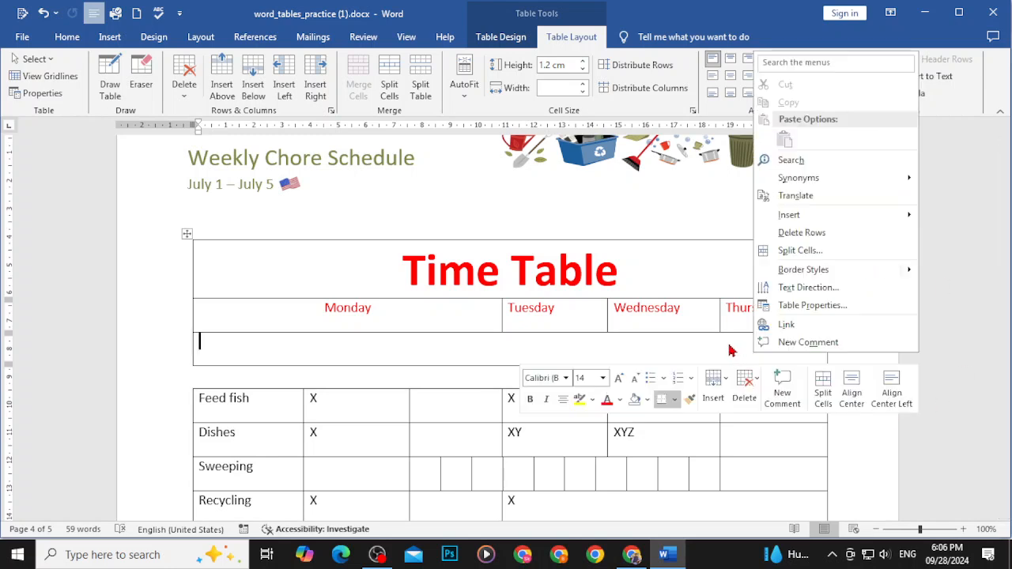
{"action": "key", "text": "Escape"}
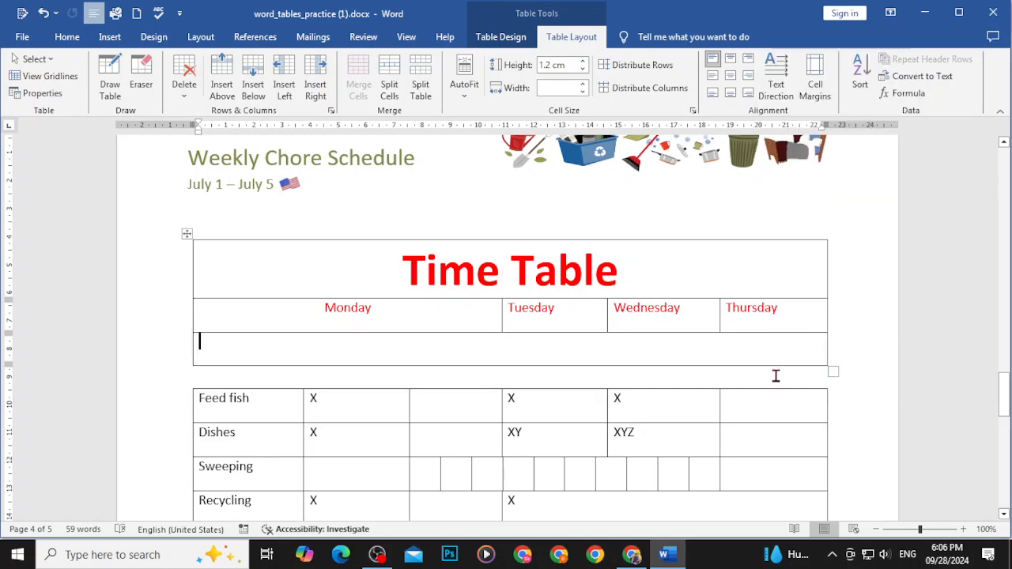
{"action": "left_click", "coordinate": [396, 85]}
{"action": "left_click", "coordinate": [549, 241]}
{"action": "key", "text": "BackSpace"}
{"action": "type", "text": "10"}
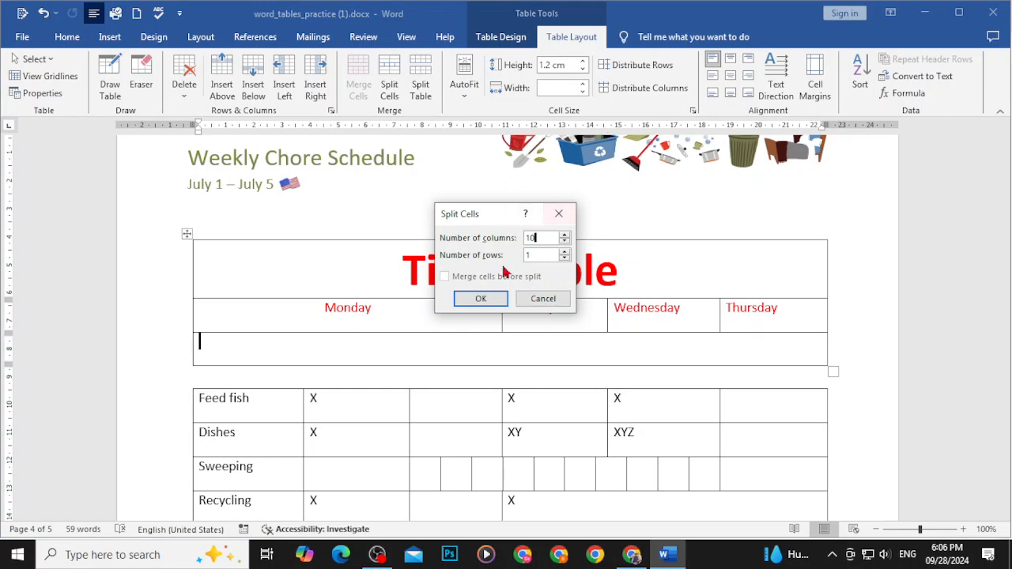
{"action": "left_click", "coordinate": [484, 297]}
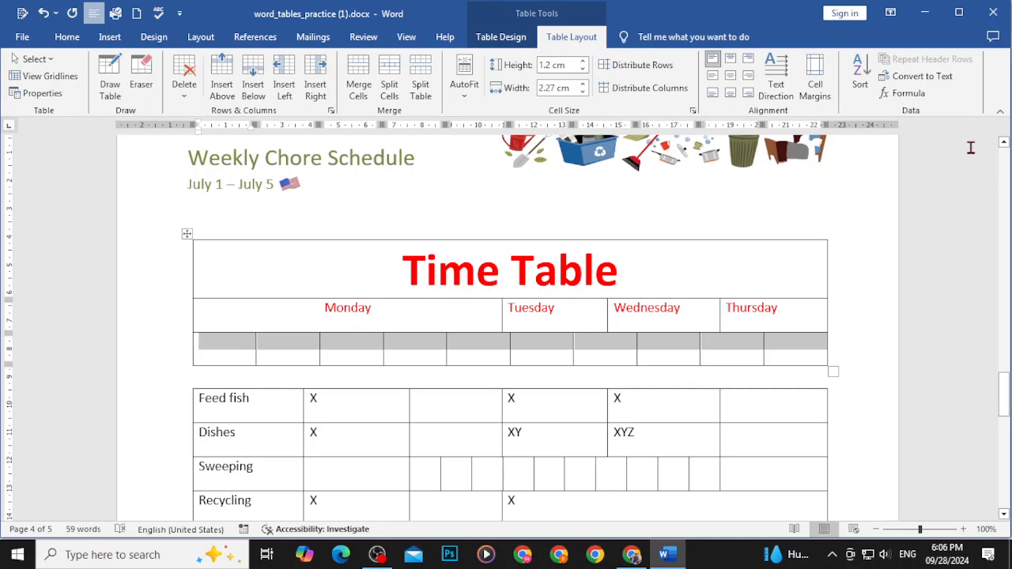
{"action": "scroll", "coordinate": [896, 260], "scroll_direction": "down", "scroll_amount": 1}
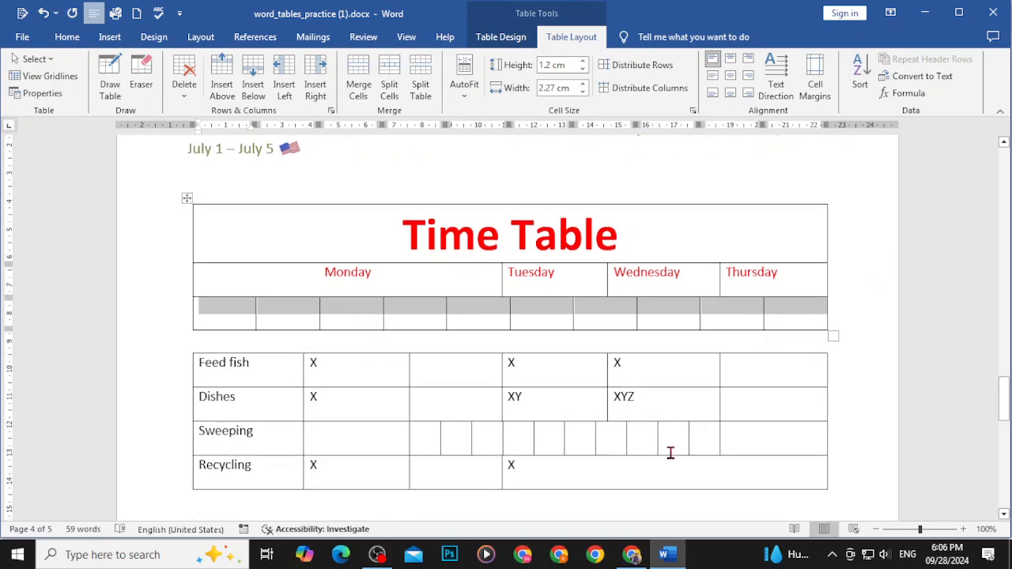
Switch to the lesson in Chrome and read its Merge and Split Cells and Rows and Columns explanations
{"action": "left_click", "coordinate": [632, 554]}
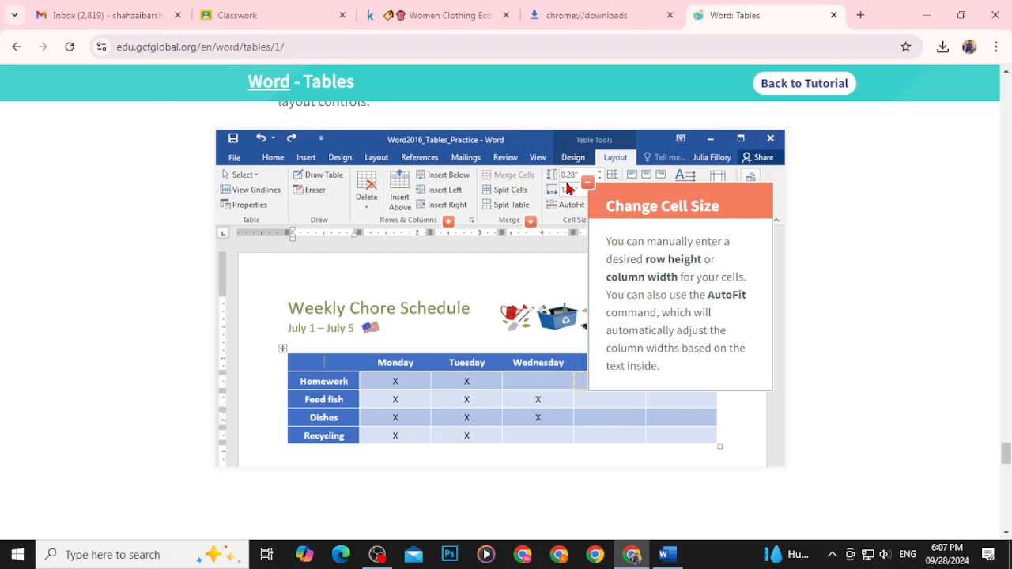
{"action": "left_click", "coordinate": [533, 229]}
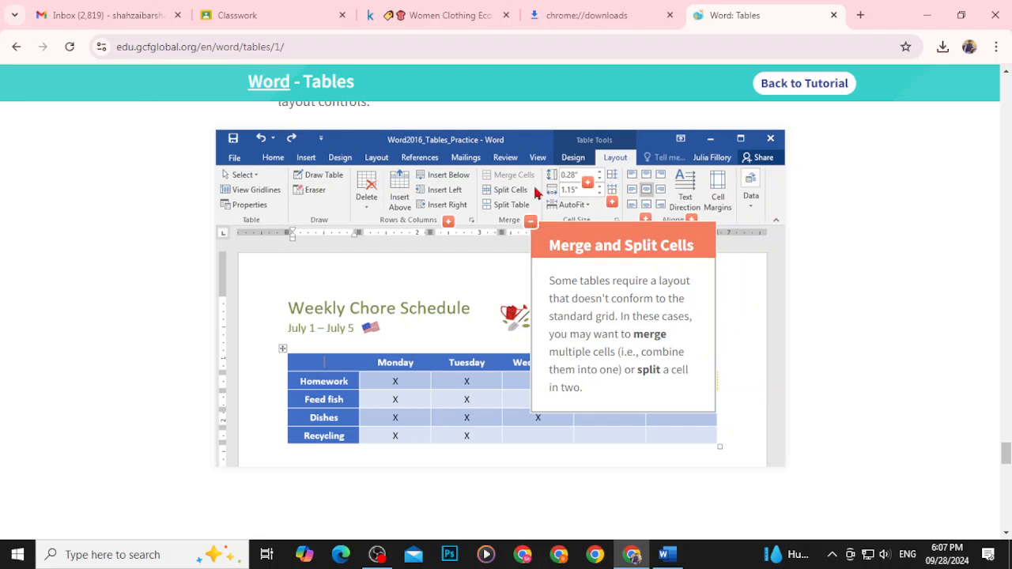
{"action": "left_click", "coordinate": [447, 222]}
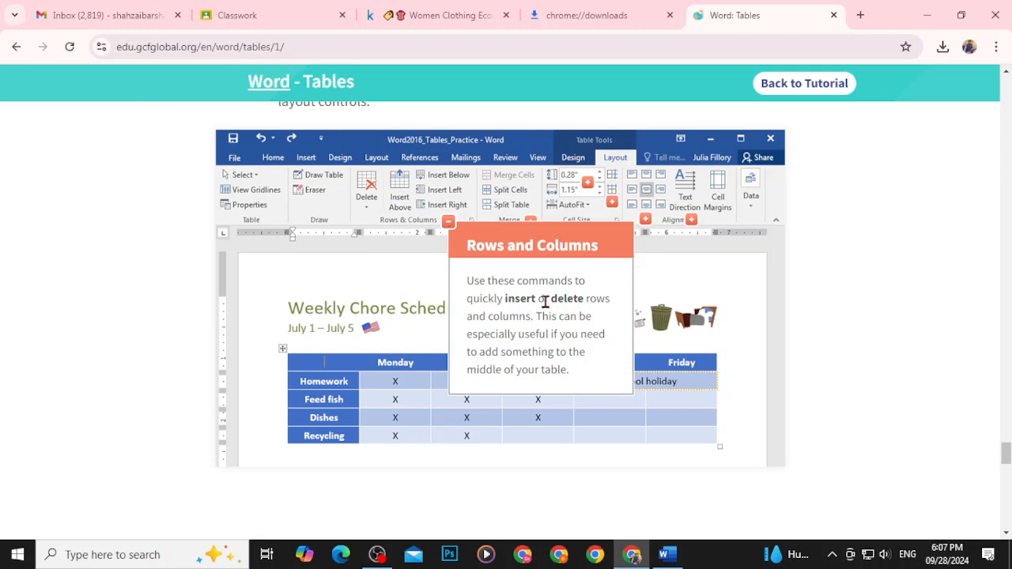